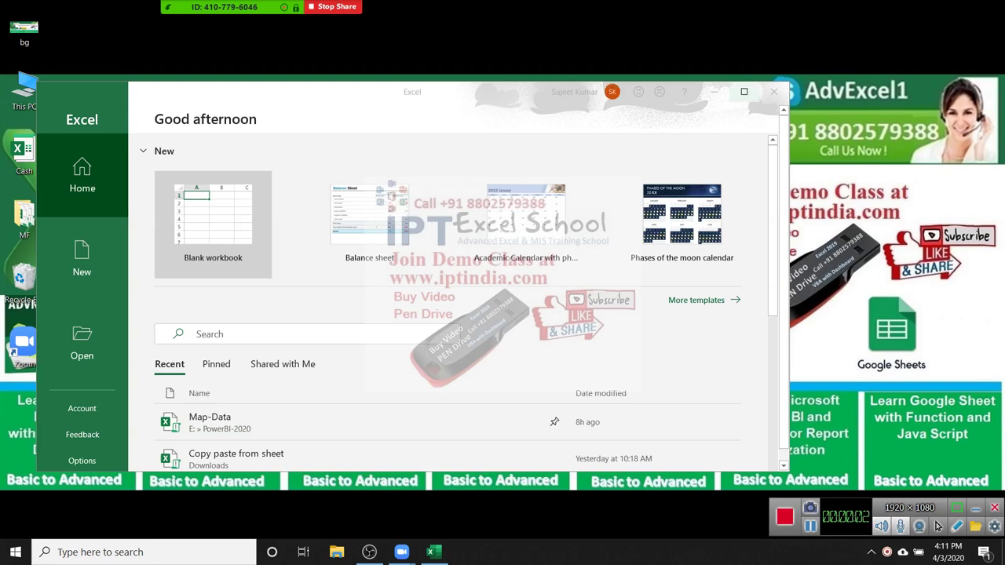
- Maximize the Excel start window and create a blank workbook
{"action": "left_click", "coordinate": [743, 92]}
{"action": "left_click", "coordinate": [176, 141]}
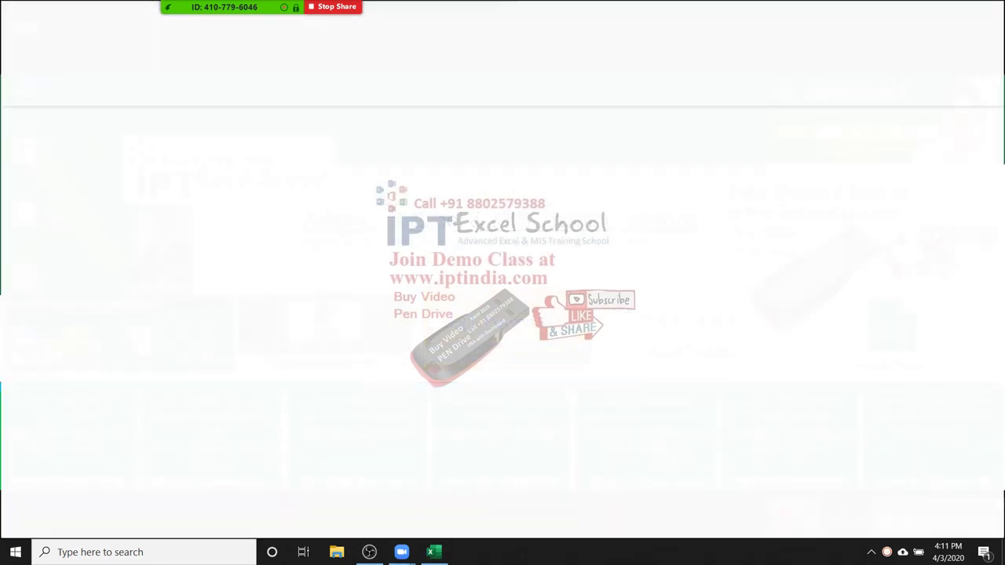
{"action": "left_click", "coordinate": [164, 152]}
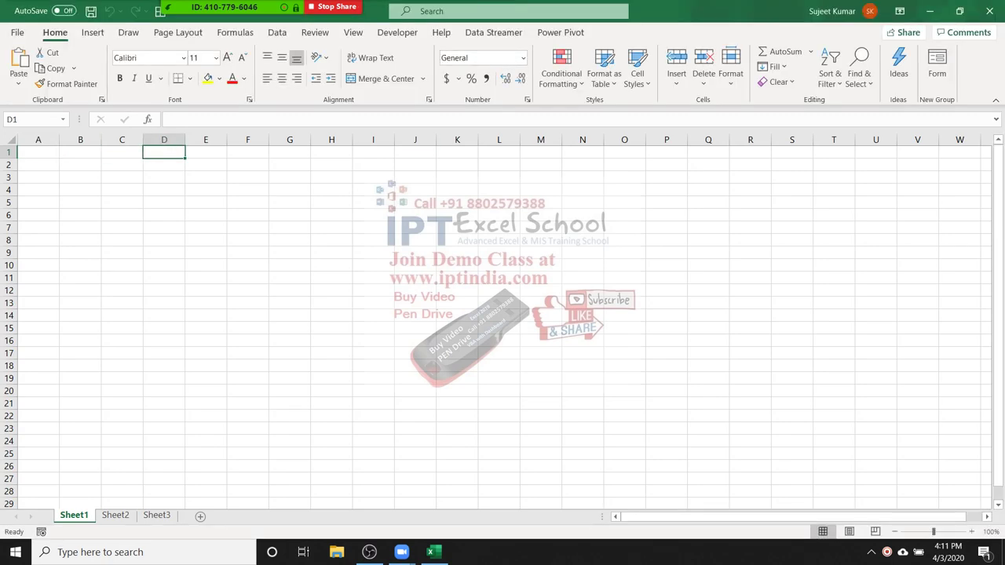
- Enter =RANDBETWEEN(10,90) in cell A1
{"action": "left_click", "coordinate": [38, 151]}
{"action": "type", "text": "=ra"}
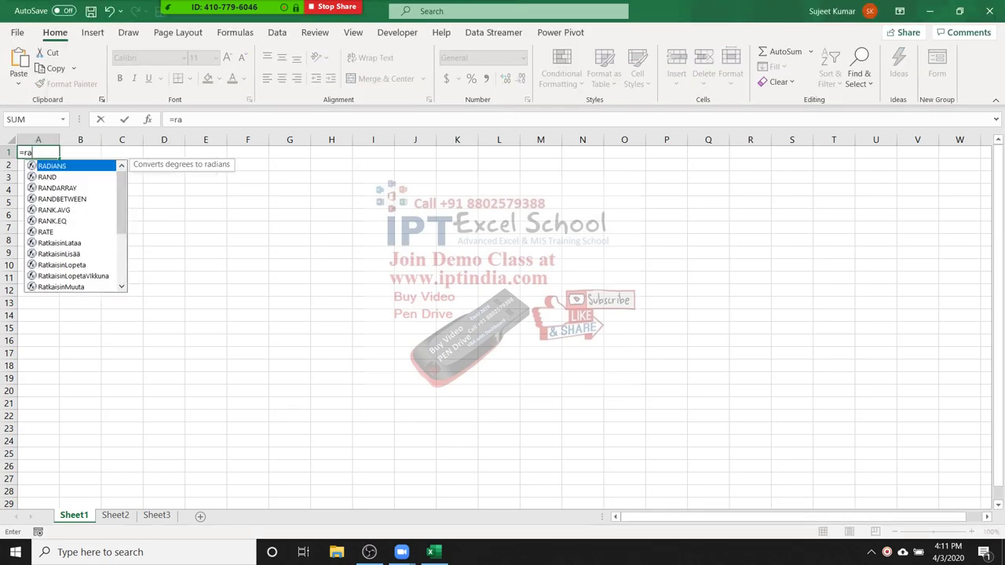
{"action": "key", "text": "Down"}
{"action": "key", "text": "Down"}
{"action": "key", "text": "Down"}
{"action": "key", "text": "Tab"}
{"action": "type", "text": "10"}
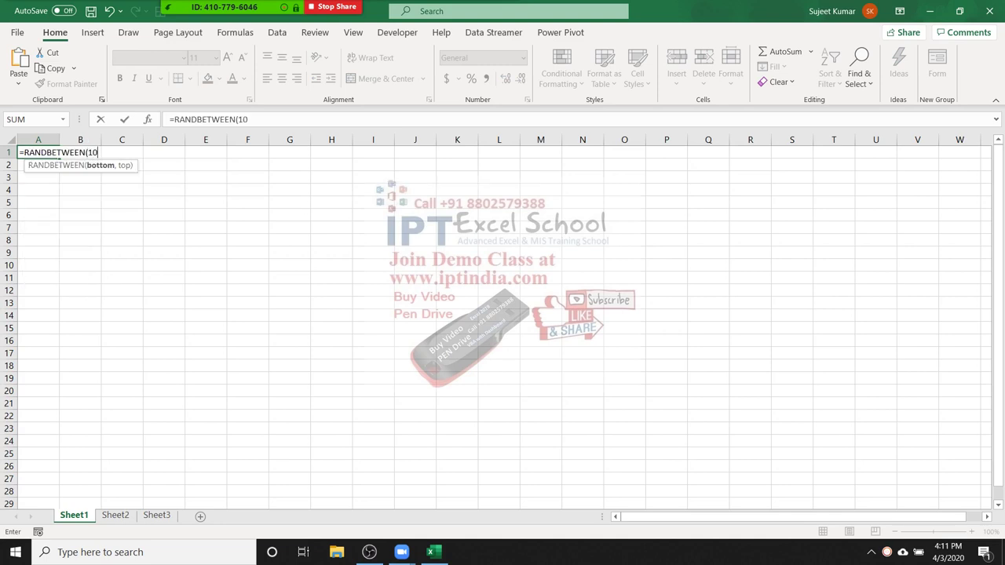
{"action": "type", "text": ",9"}
{"action": "type", "text": "0"}
{"action": "key", "text": "Return"}
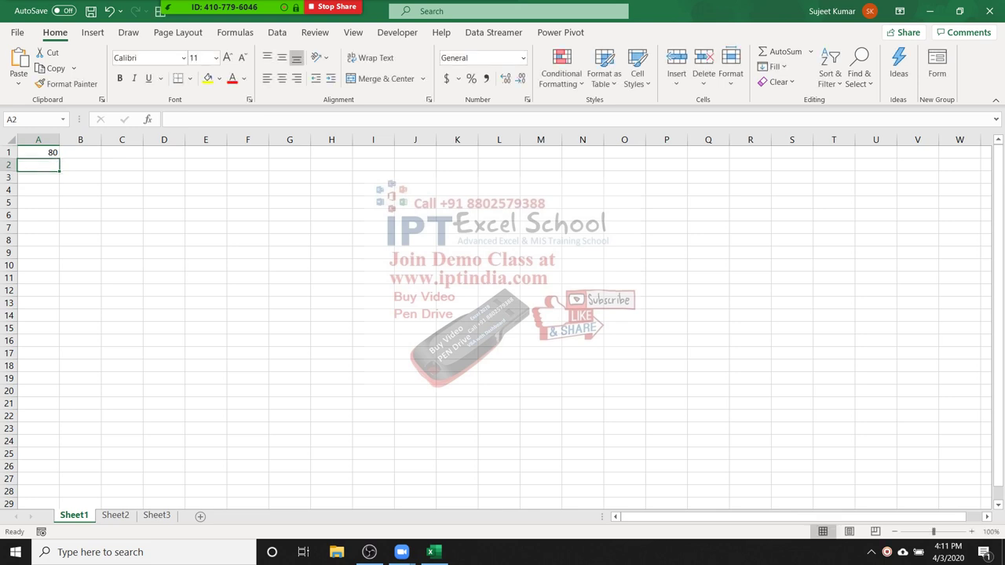
- Fill the RANDBETWEEN formula across A1:M19
{"action": "key", "text": "Up"}
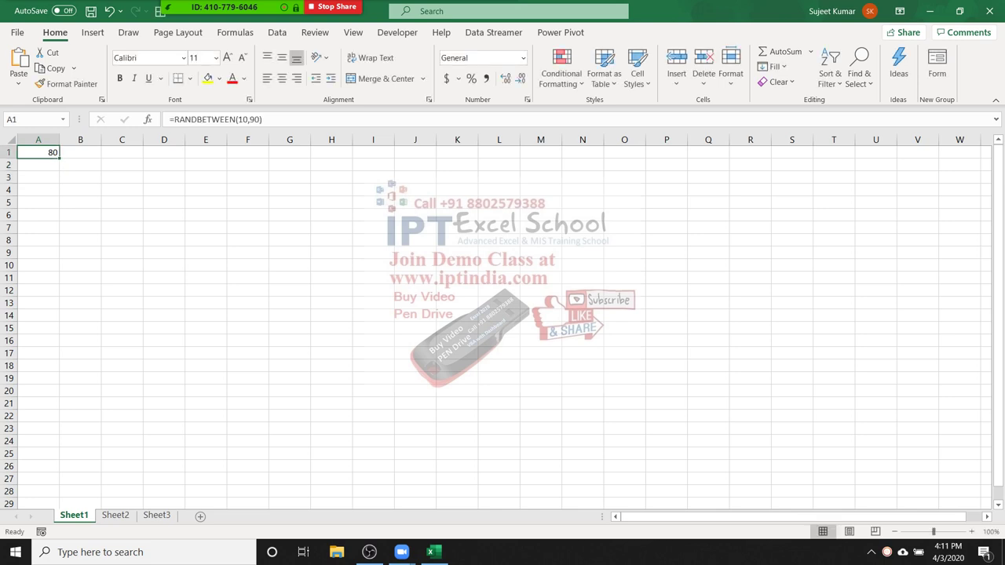
{"action": "key", "text": "shift+Right"}
{"action": "key", "text": "shift+Right"}
{"action": "key", "text": "shift+Right"}
{"action": "key", "text": "shift+Right"}
{"action": "key", "text": "shift+Right"}
{"action": "key", "text": "shift+Right"}
{"action": "key", "text": "shift+Right"}
{"action": "key", "text": "shift+Down"}
{"action": "key", "text": "shift+Down"}
{"action": "key", "text": "shift+Down"}
{"action": "key", "text": "shift+Down"}
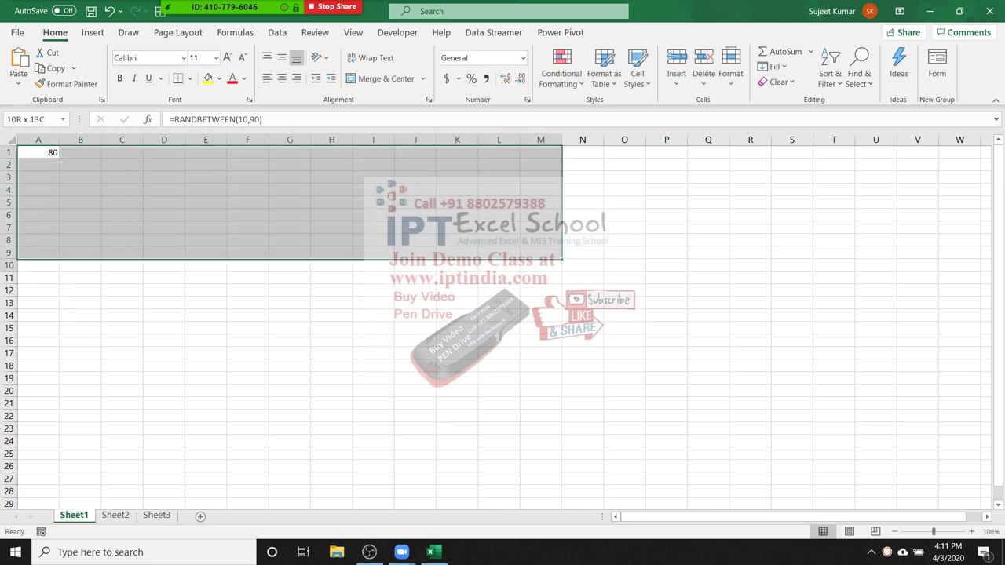
{"action": "key", "text": "shift+Down"}
{"action": "key", "text": "shift+Down"}
{"action": "key", "text": "shift+Down"}
{"action": "key", "text": "ctrl+v"}
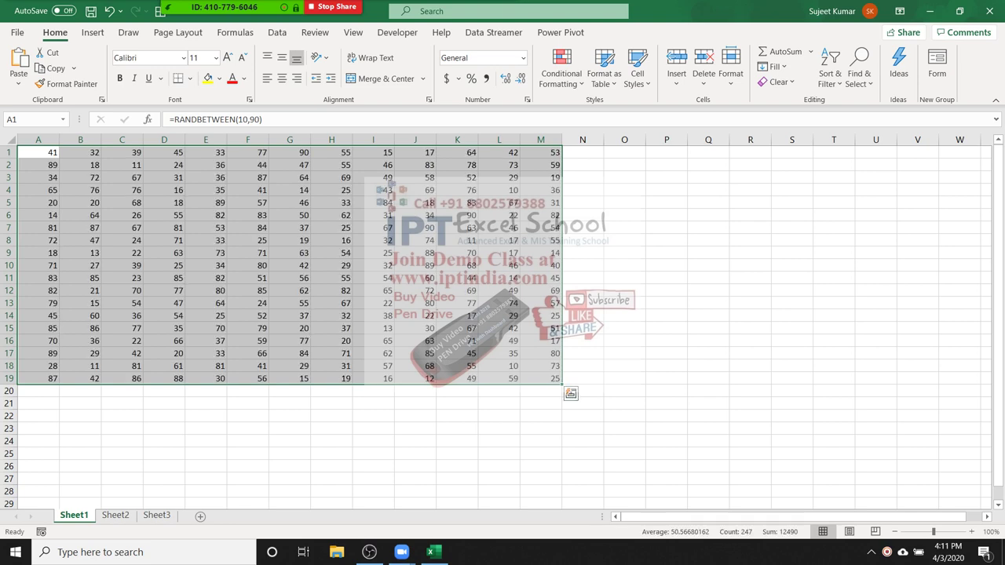
{"action": "left_click", "coordinate": [499, 16]}
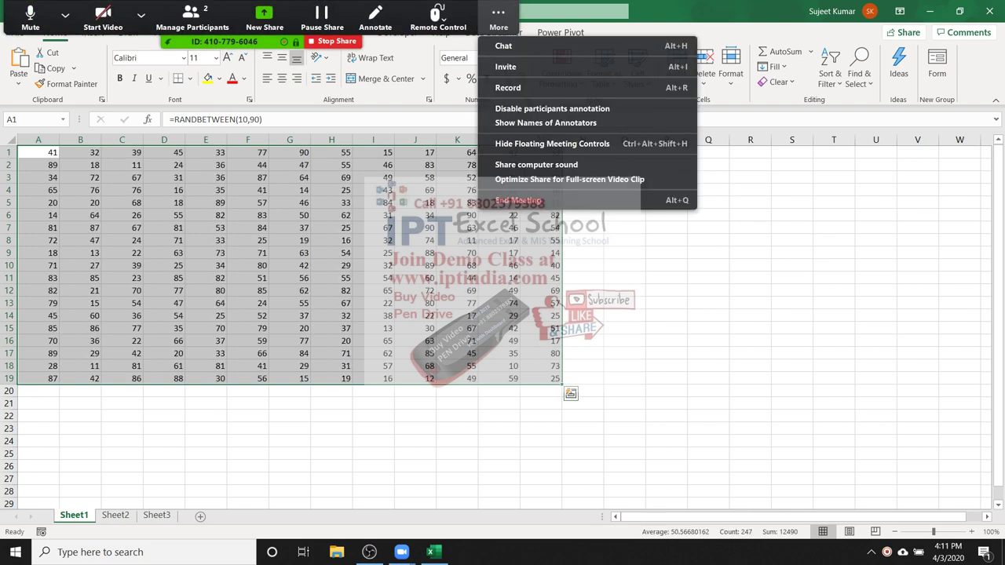
{"action": "left_click", "coordinate": [507, 87]}
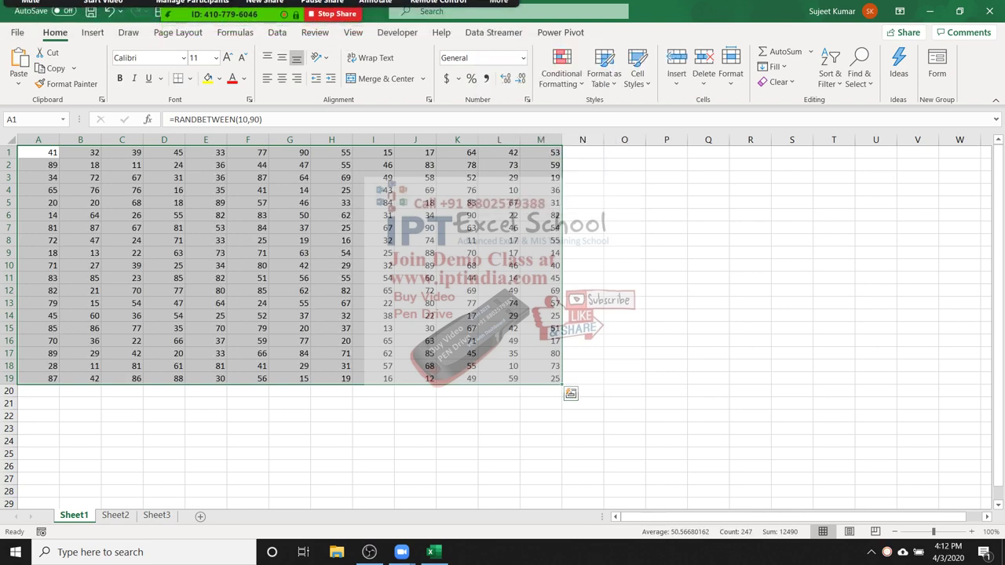
- Copy A1:M19 and paste it back as values only
{"action": "key", "text": "ctrl+c"}
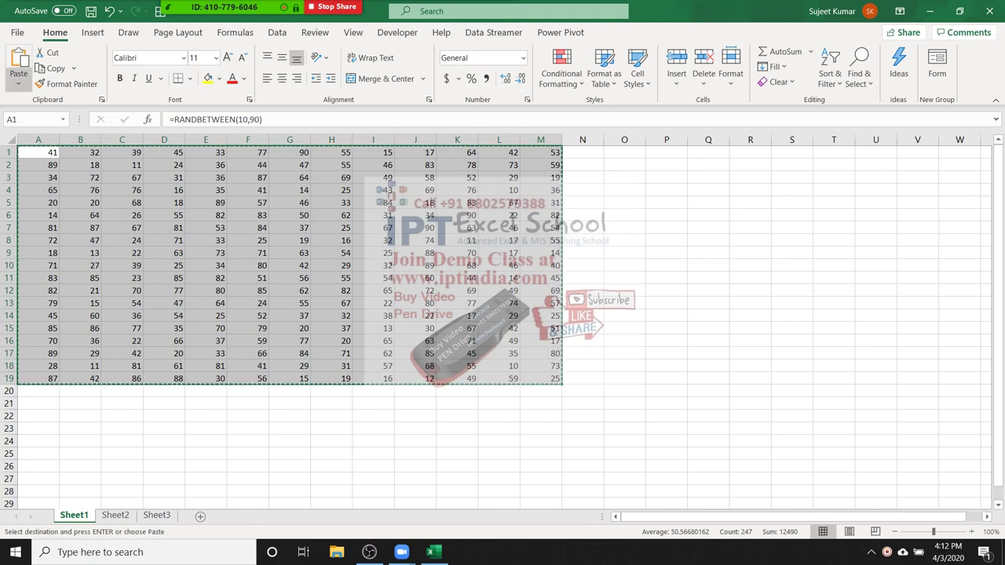
{"action": "left_click", "coordinate": [18, 79]}
{"action": "left_click", "coordinate": [18, 182]}
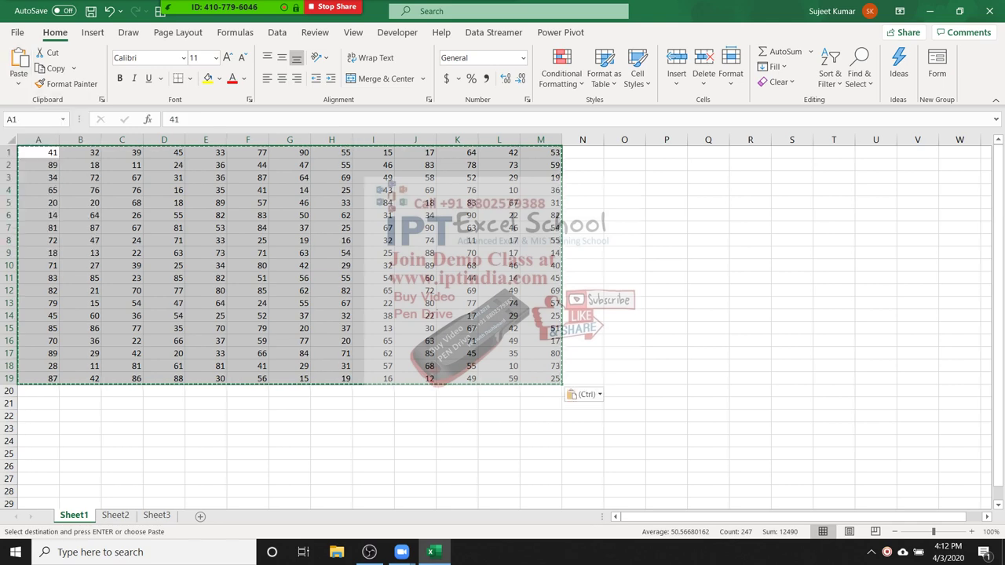
{"action": "left_click", "coordinate": [122, 190]}
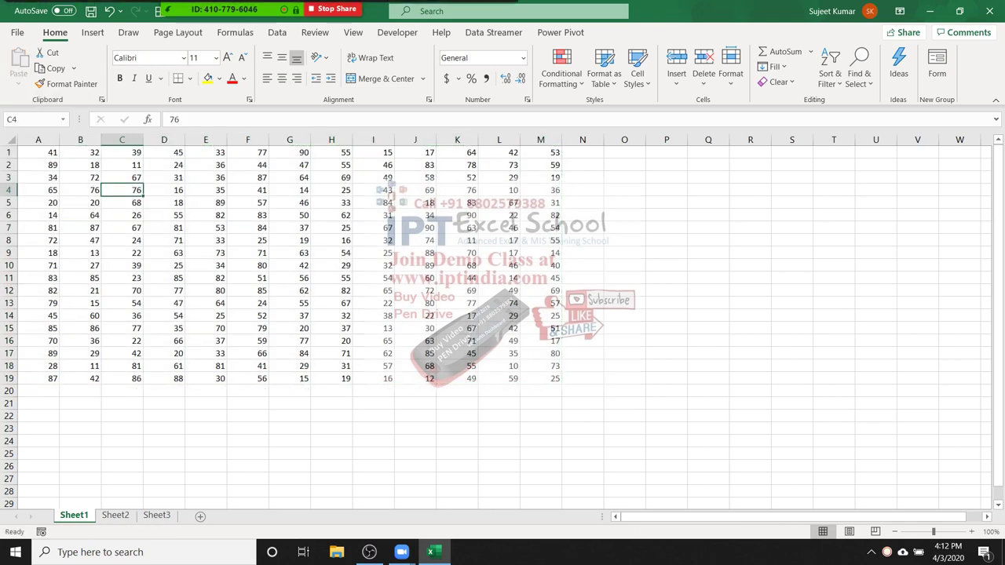
- Protect Sheet1 with a password entered and confirmed
{"action": "left_click", "coordinate": [193, 14]}
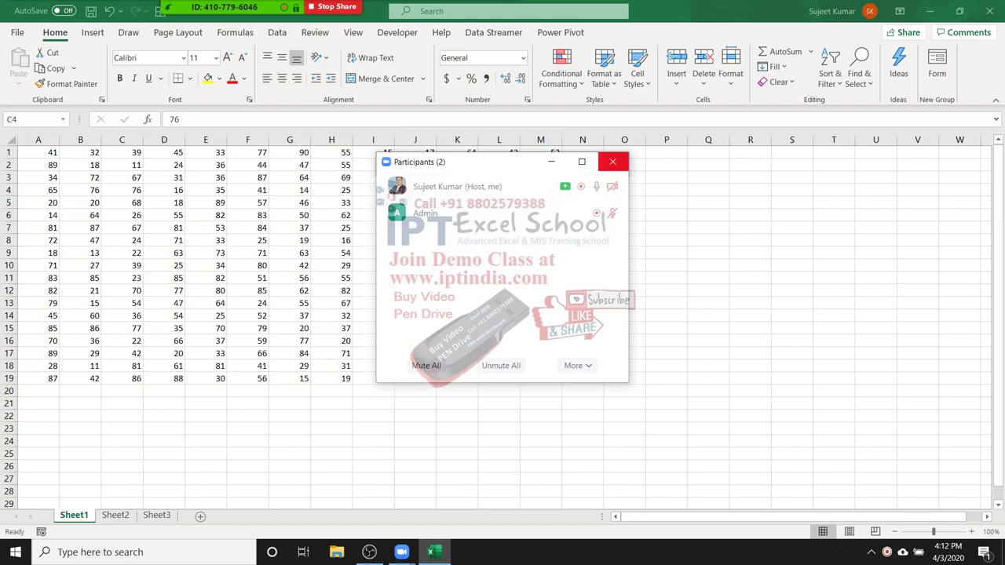
{"action": "left_click", "coordinate": [612, 162]}
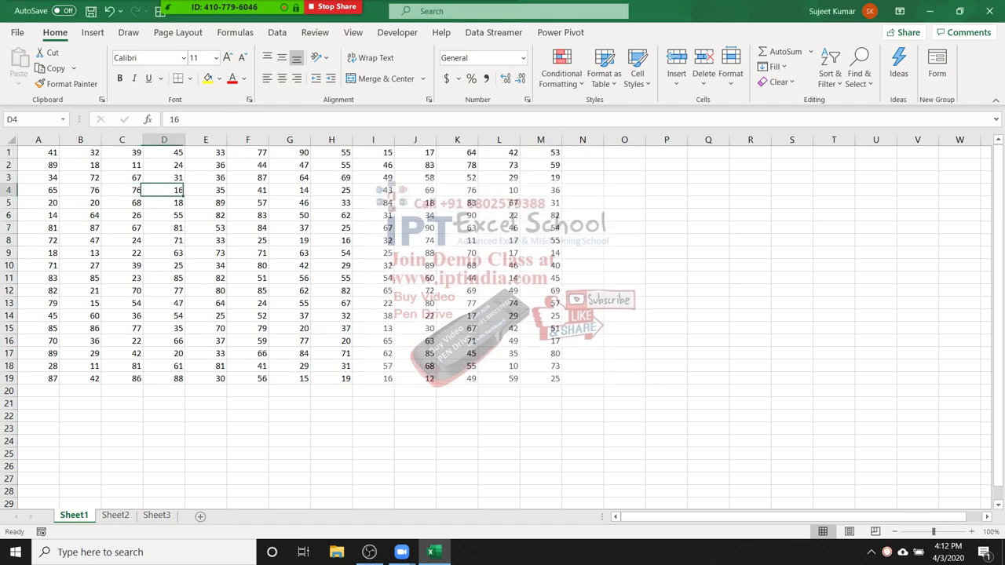
{"action": "left_click", "coordinate": [206, 216]}
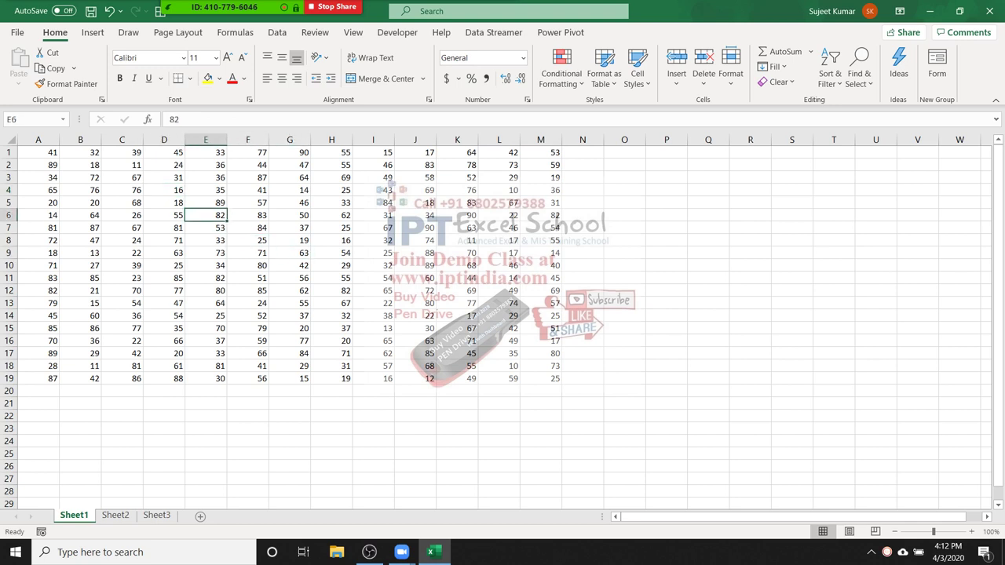
{"action": "right_click", "coordinate": [83, 515]}
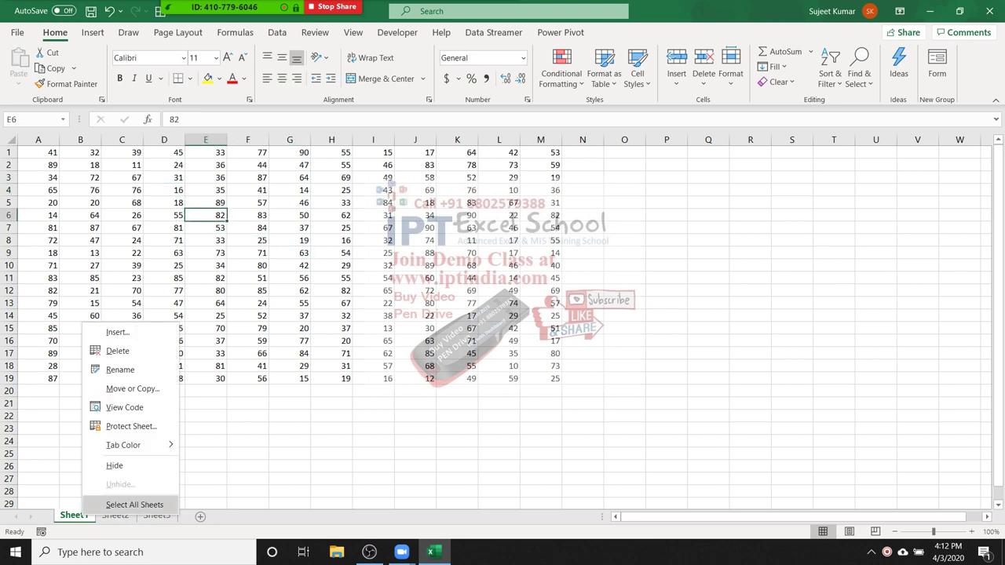
{"action": "left_click", "coordinate": [131, 426]}
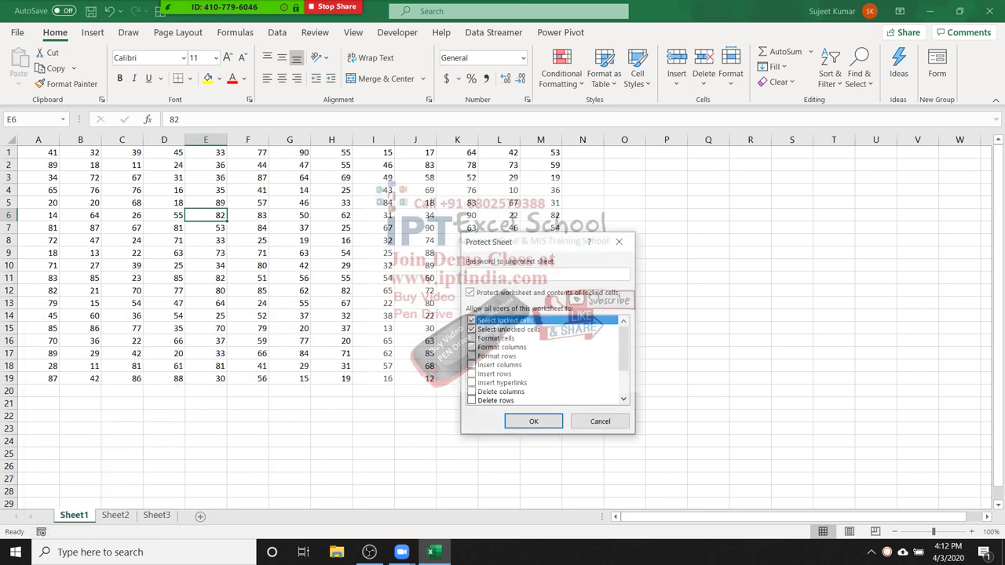
{"action": "type", "text": "1"}
{"action": "key", "text": "Return"}
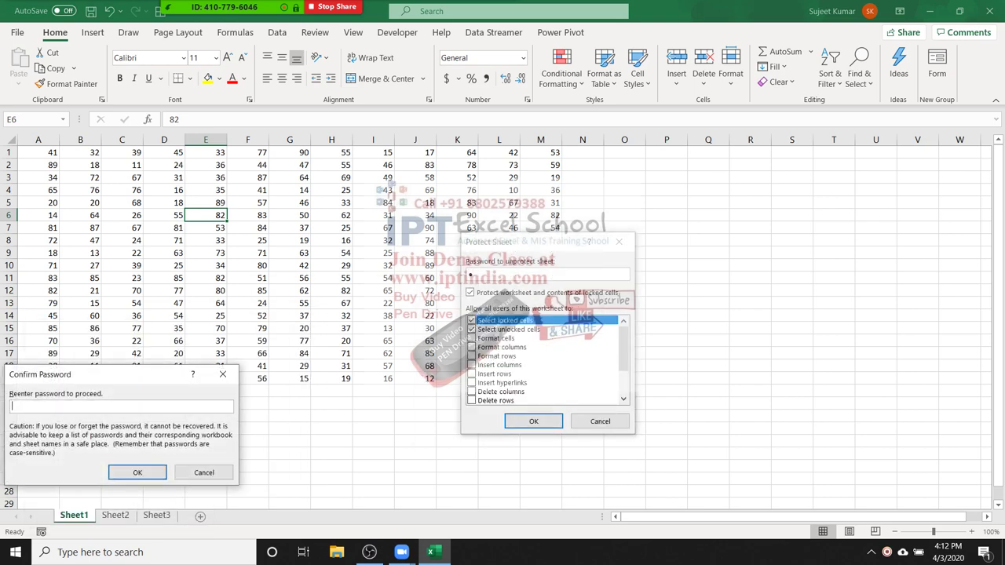
{"action": "type", "text": "1"}
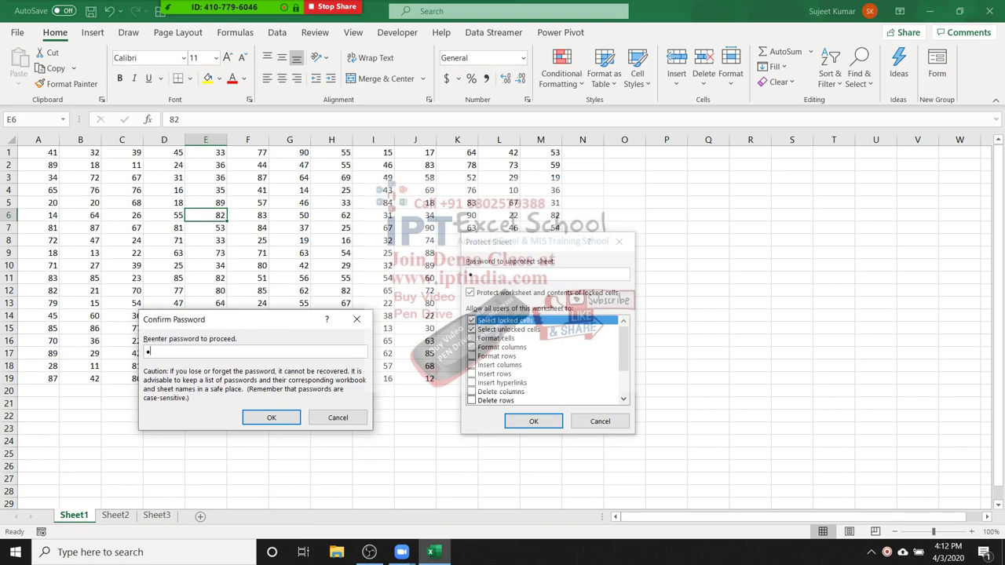
{"action": "key", "text": "Return"}
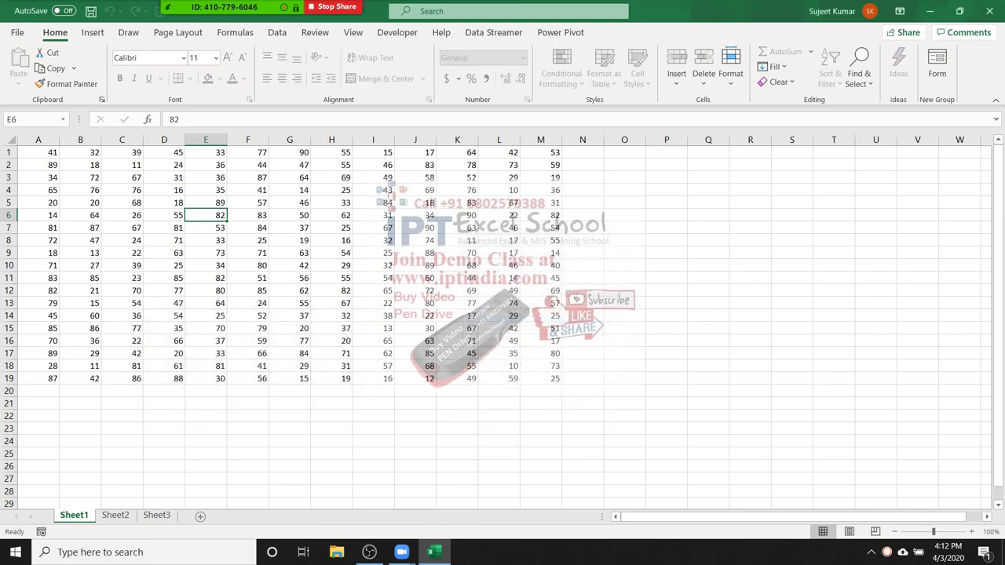
- Try editing cells such as I11 and dismiss the protected-sheet warnings
{"action": "double_click", "coordinate": [205, 416]}
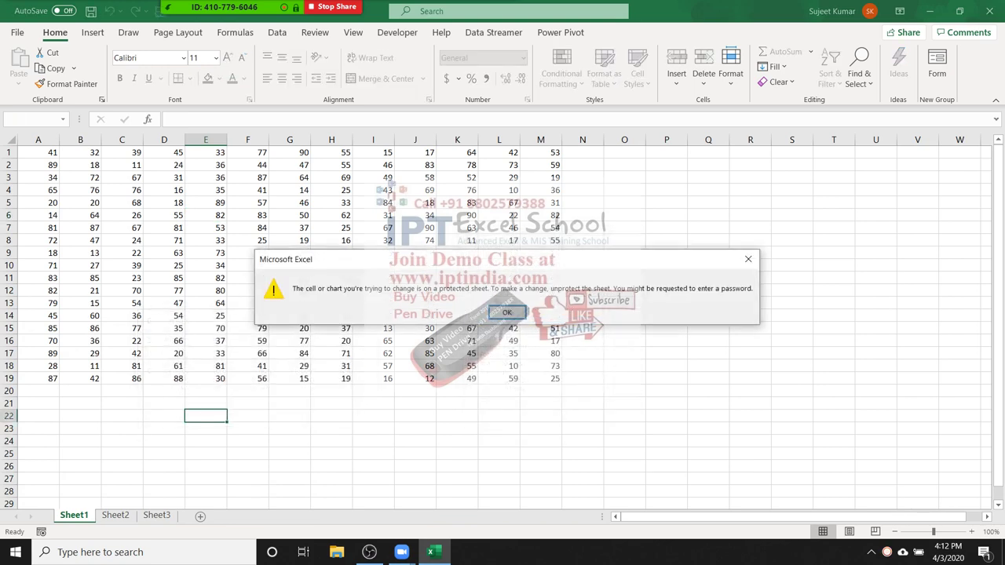
{"action": "key", "text": "Return"}
{"action": "left_click", "coordinate": [372, 278]}
{"action": "double_click", "coordinate": [373, 278]}
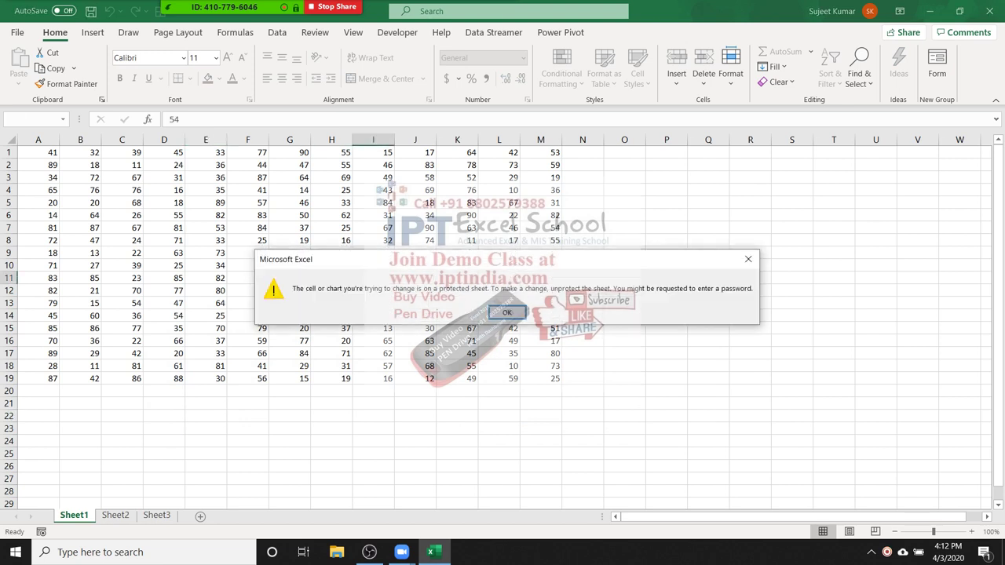
{"action": "key", "text": "Return"}
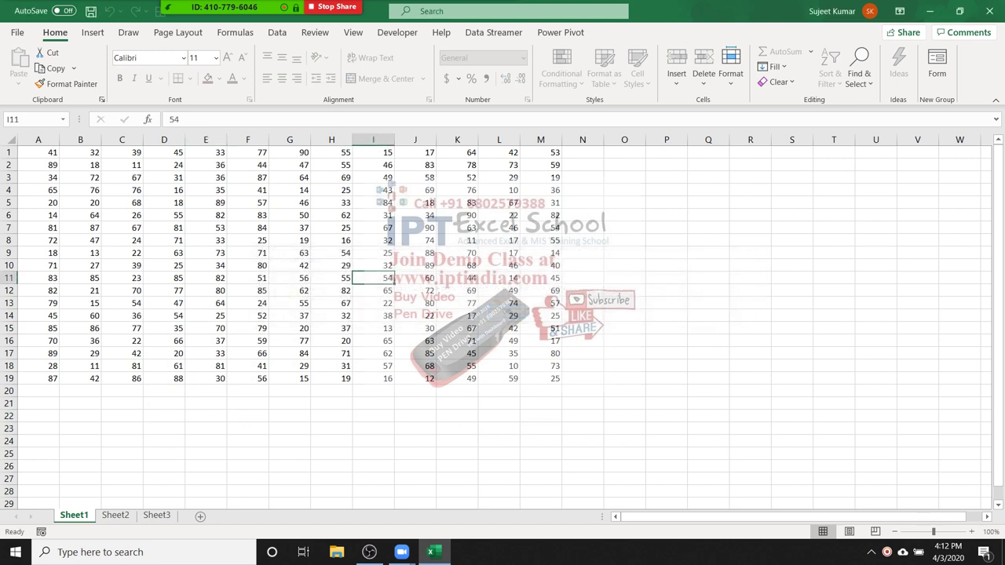
- Copy the D5:I14 block, cancel the copy, and select L14
{"action": "left_click_drag", "start_coordinate": [164, 203], "coordinate": [373, 316]}
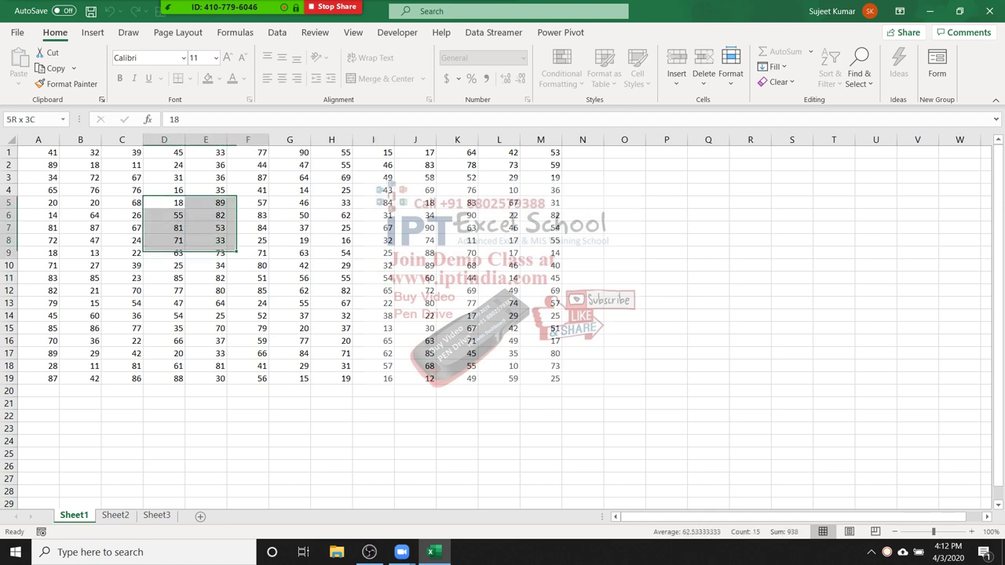
{"action": "key", "text": "ctrl+c"}
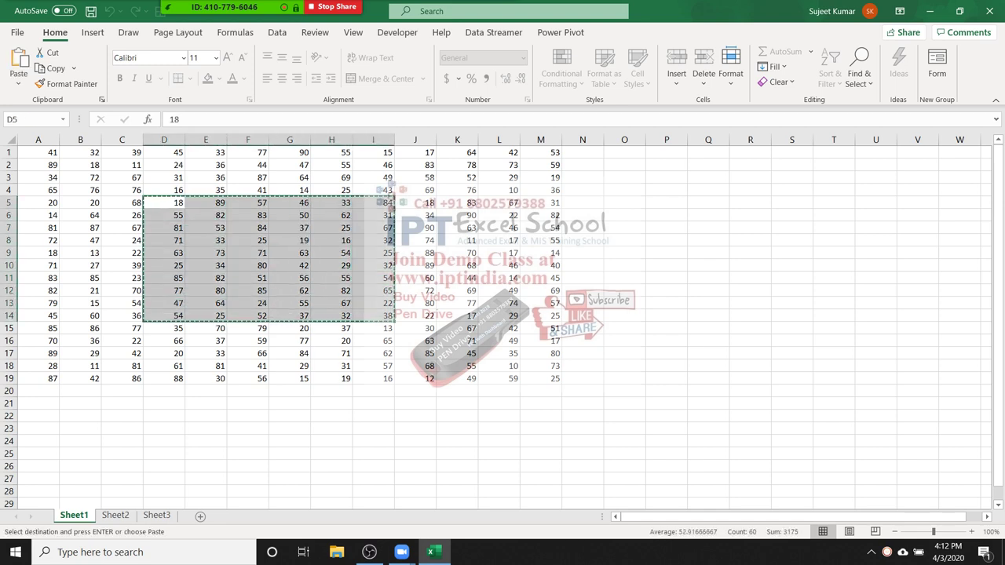
{"action": "key", "text": "Escape"}
{"action": "left_click", "coordinate": [498, 315]}
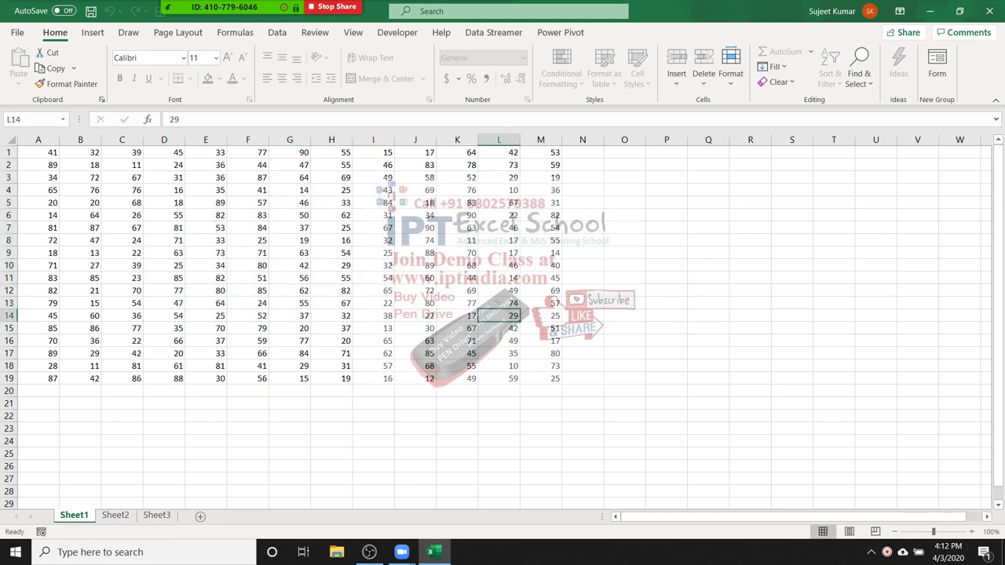
- Unprotect Sheet1 and re-protect it with Format cells allowed
{"action": "right_click", "coordinate": [74, 515]}
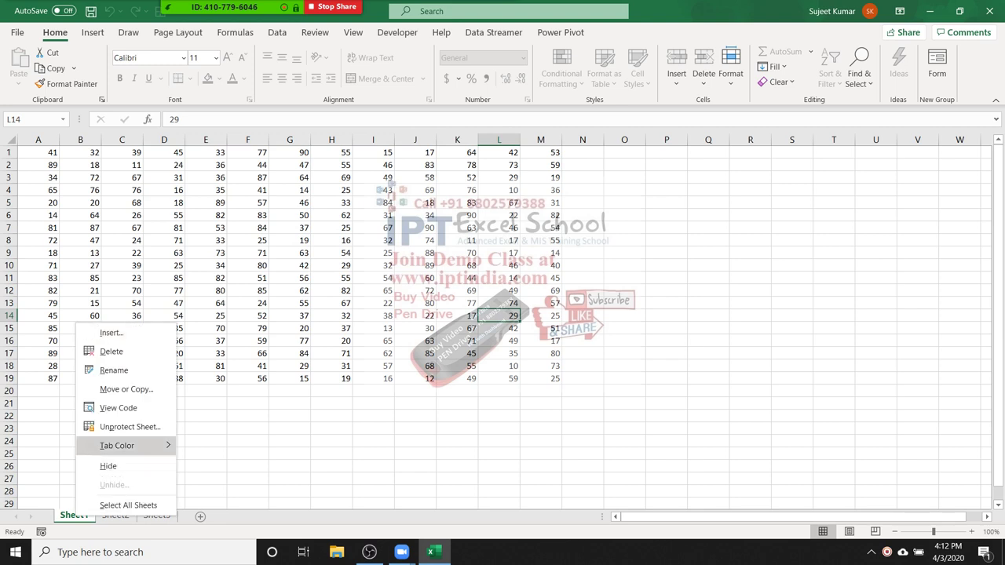
{"action": "left_click", "coordinate": [110, 427]}
{"action": "type", "text": "1"}
{"action": "key", "text": "Return"}
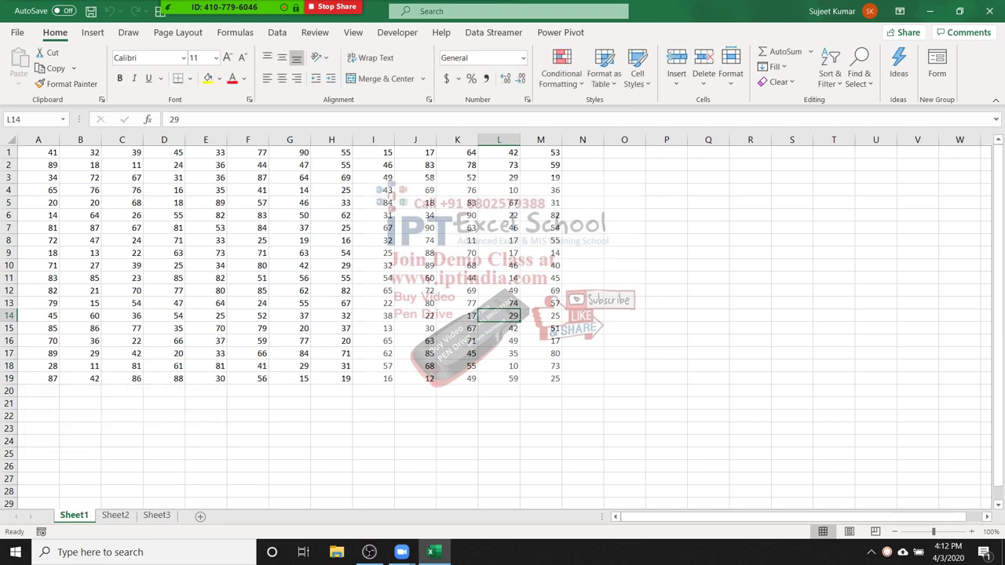
{"action": "right_click", "coordinate": [82, 515]}
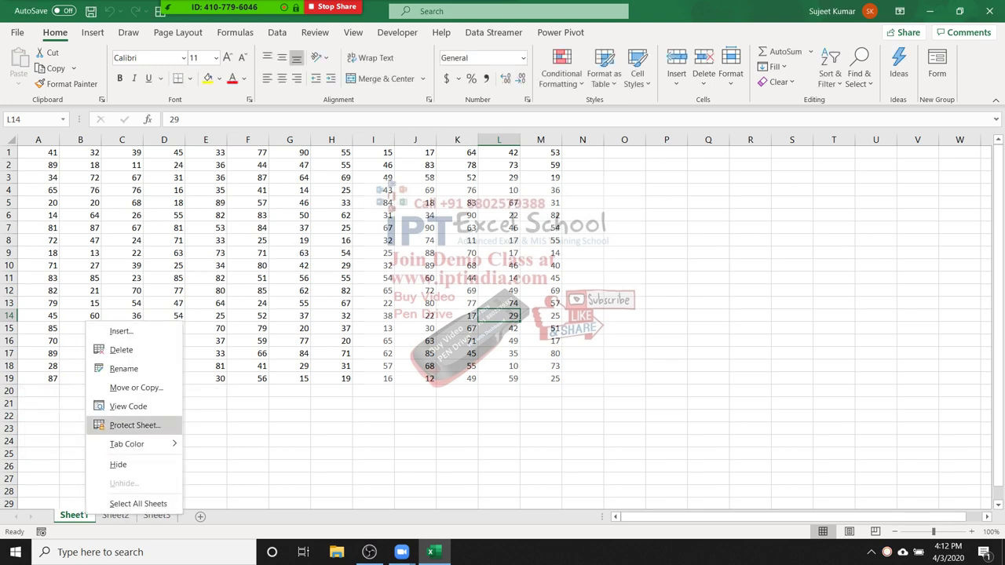
{"action": "left_click", "coordinate": [110, 427]}
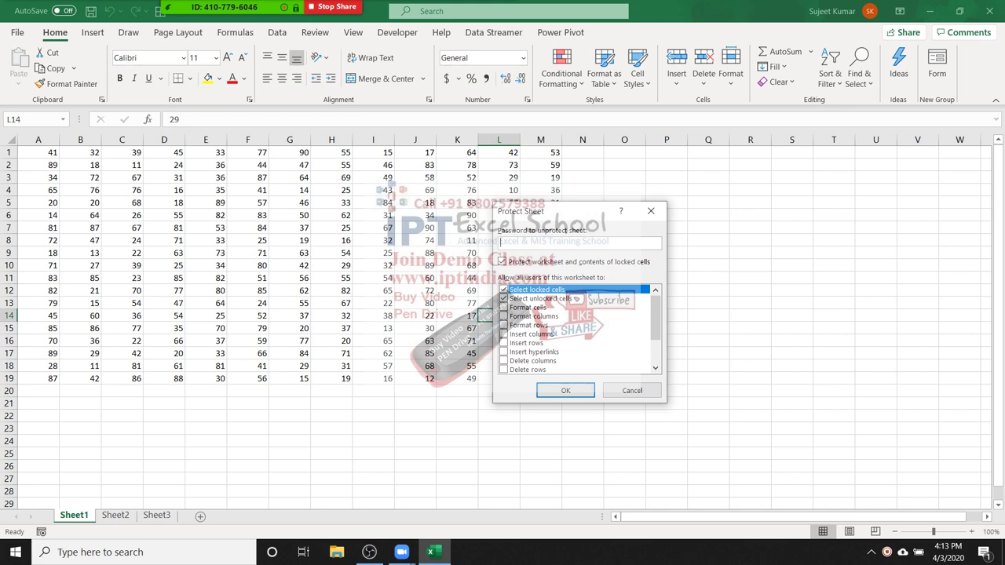
{"action": "left_click", "coordinate": [528, 307]}
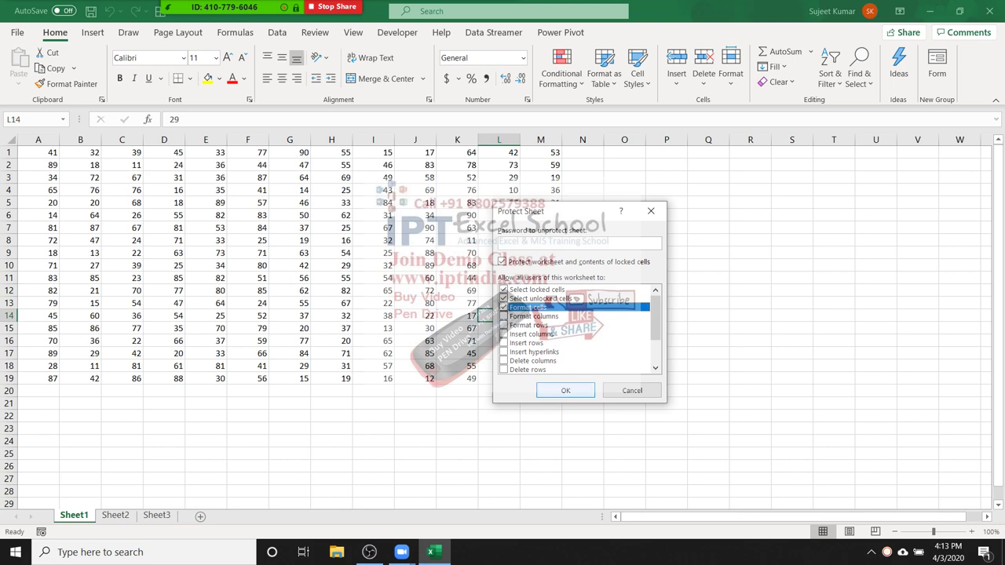
{"action": "left_click", "coordinate": [566, 390]}
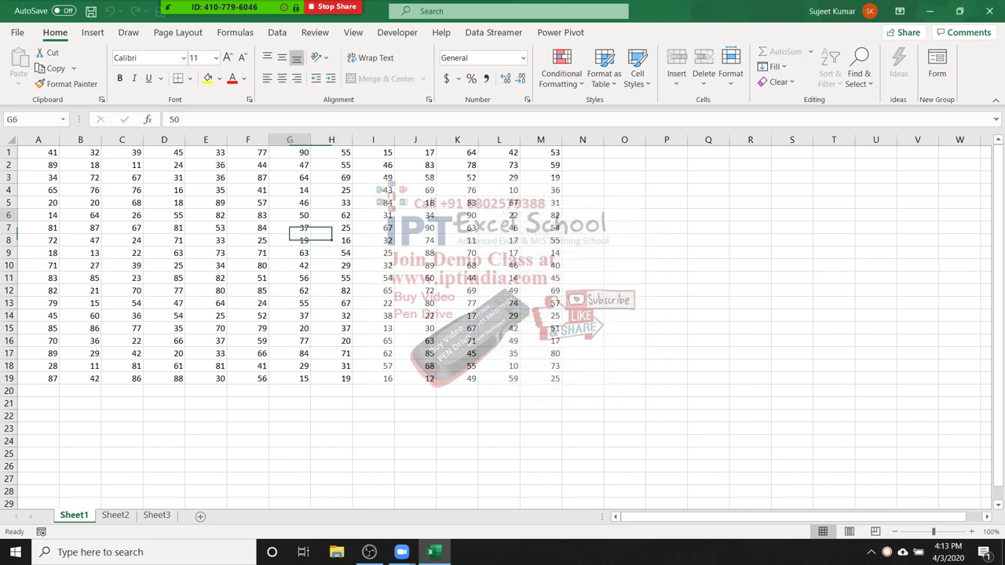
- Fill F5:G9 yellow while the sheet stays protected
{"action": "left_click_drag", "start_coordinate": [247, 203], "coordinate": [289, 253]}
{"action": "key", "text": "Delete"}
{"action": "left_click", "coordinate": [506, 312]}
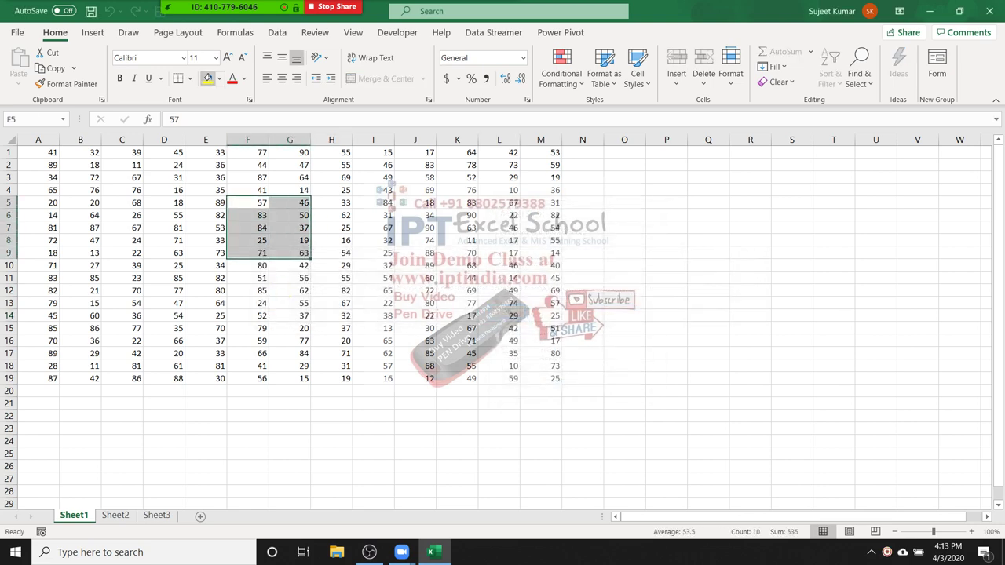
{"action": "left_click", "coordinate": [208, 78]}
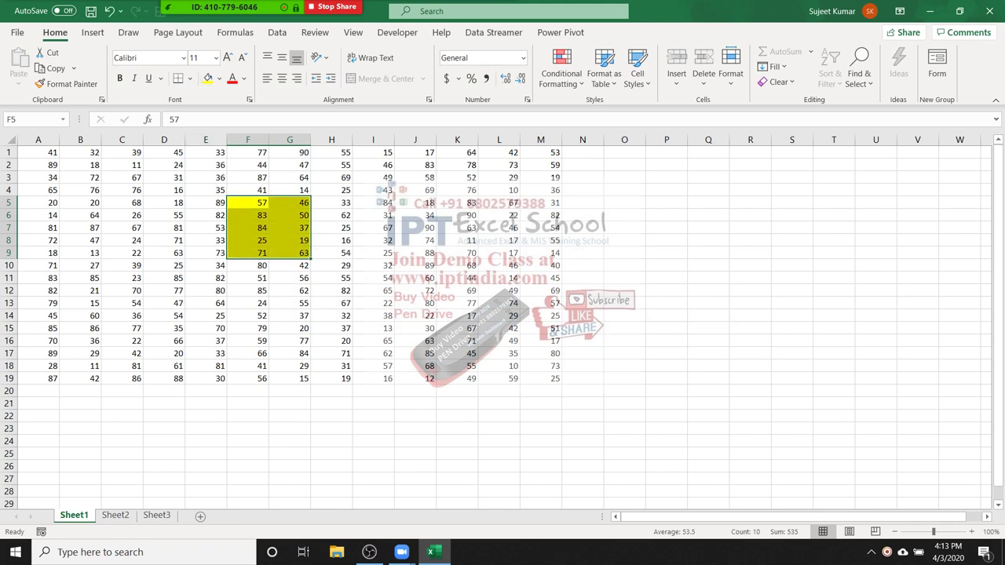
{"action": "left_click", "coordinate": [373, 190]}
- Unprotect Sheet1 and start protecting it again with a password
{"action": "right_click", "coordinate": [86, 516]}
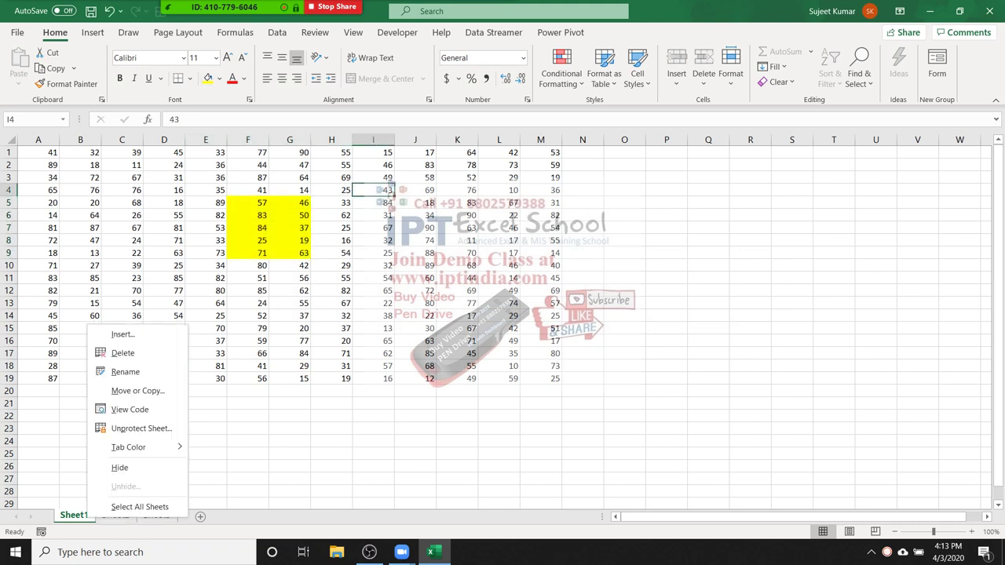
{"action": "left_click", "coordinate": [129, 429]}
{"action": "right_click", "coordinate": [78, 516]}
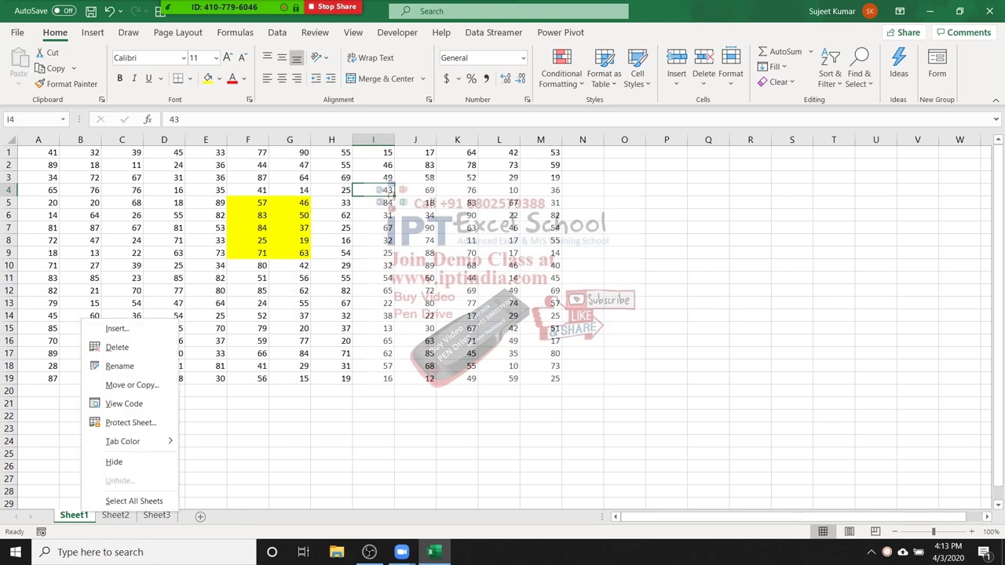
{"action": "left_click", "coordinate": [125, 422]}
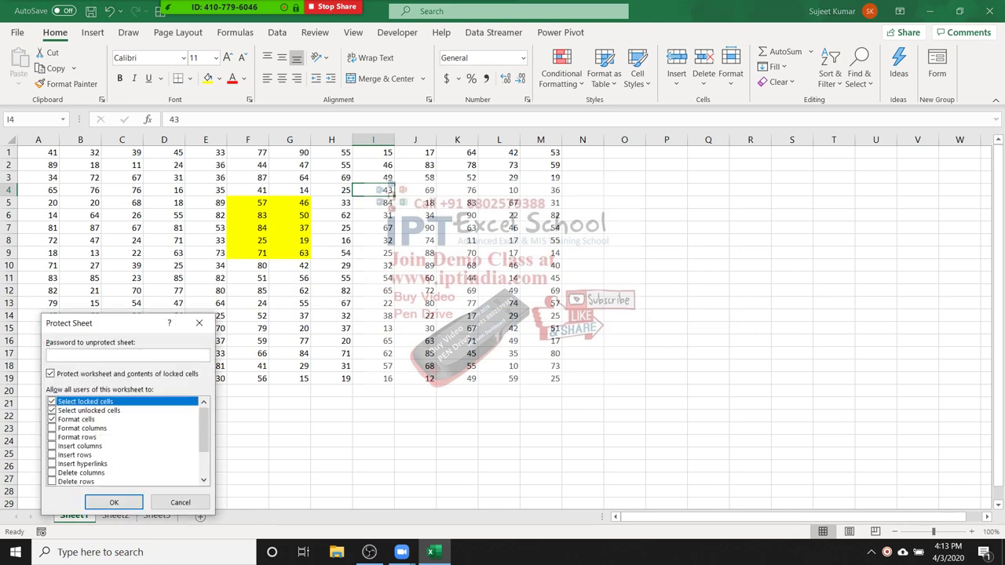
{"action": "type", "text": "1"}
{"action": "left_click", "coordinate": [114, 503]}
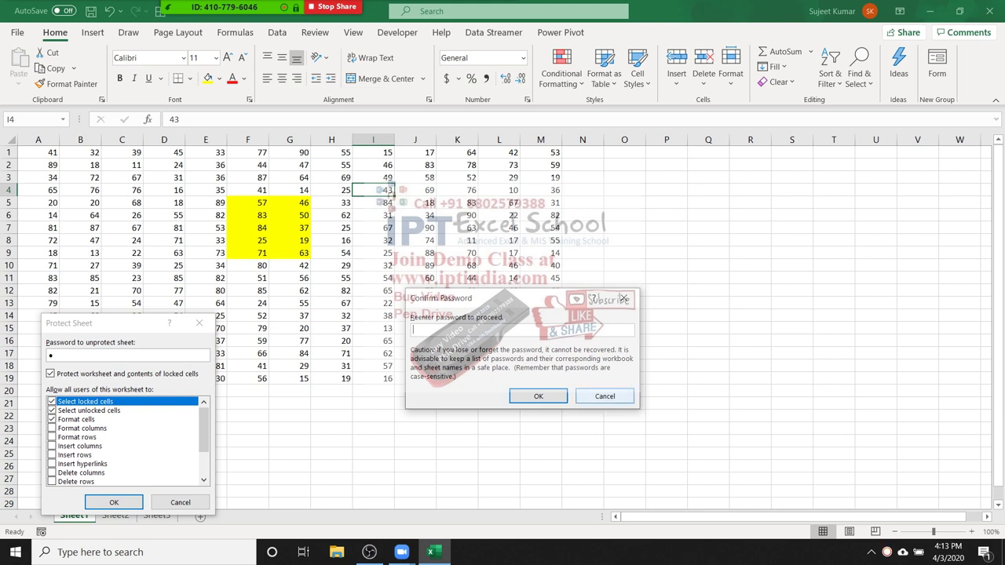
{"action": "left_click", "coordinate": [605, 395]}
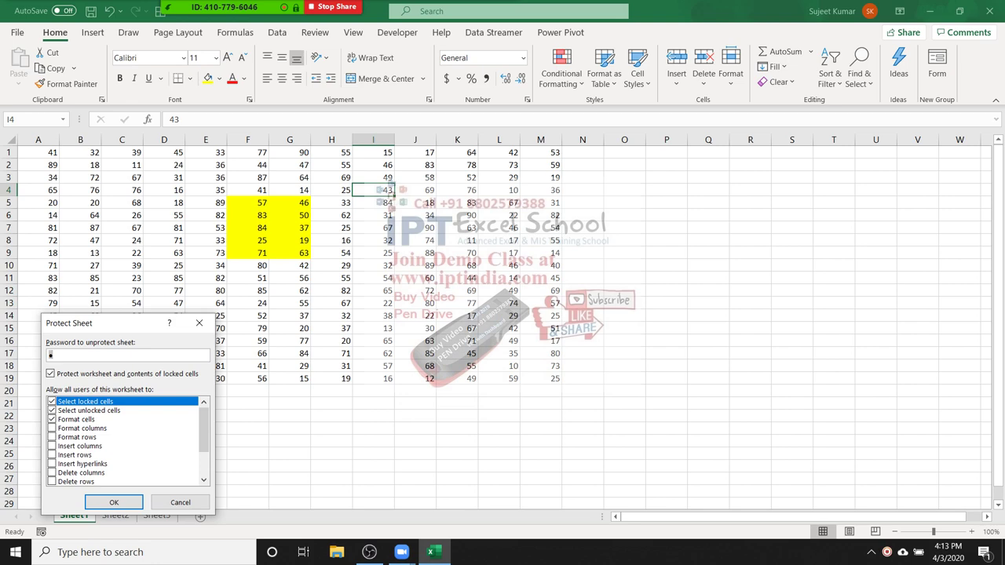
{"action": "key", "text": "Return"}
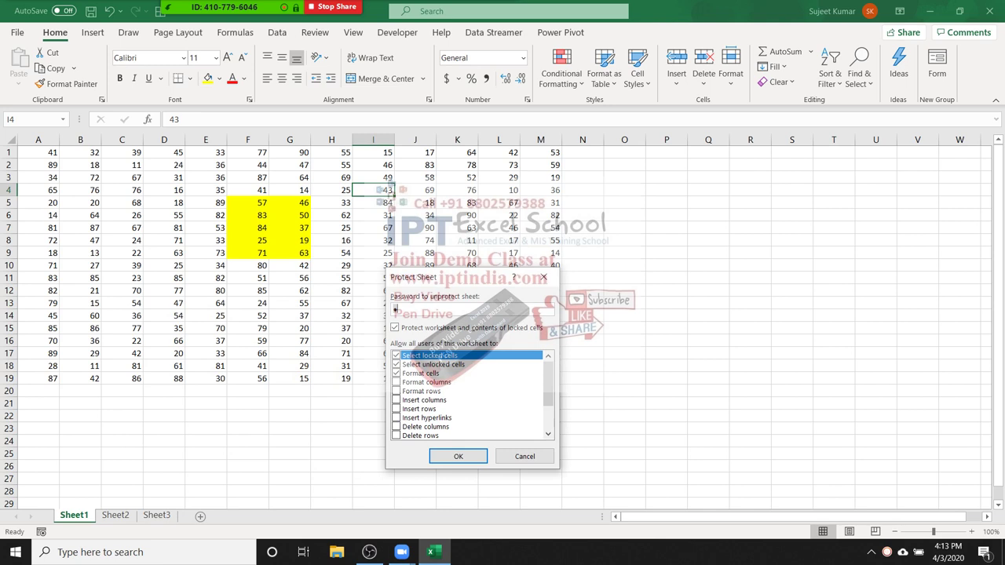
- Disallow selecting cells and formatting cells, confirm the password, and go to Sheet2
{"action": "left_click", "coordinate": [396, 373]}
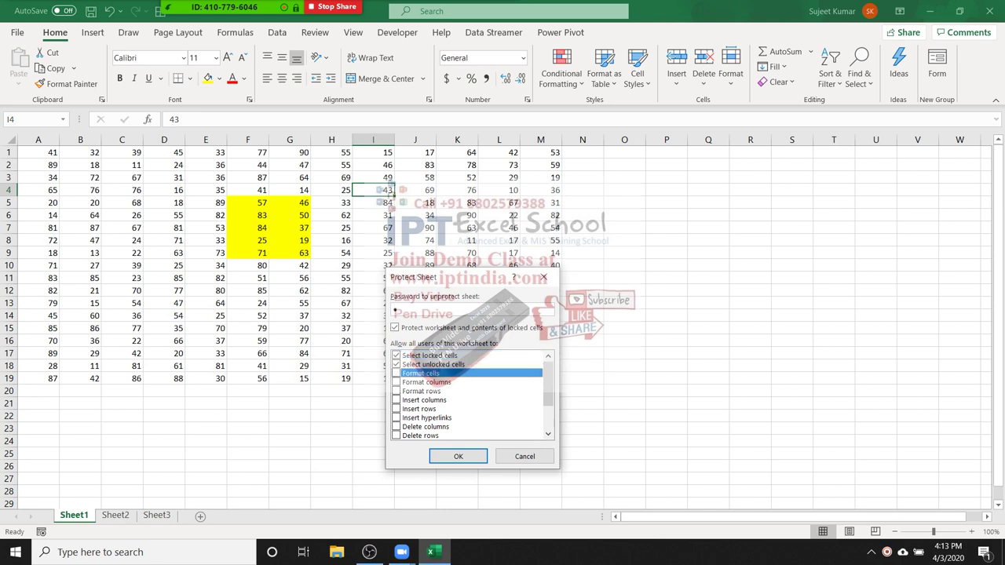
{"action": "left_click", "coordinate": [396, 364]}
{"action": "key", "text": "Return"}
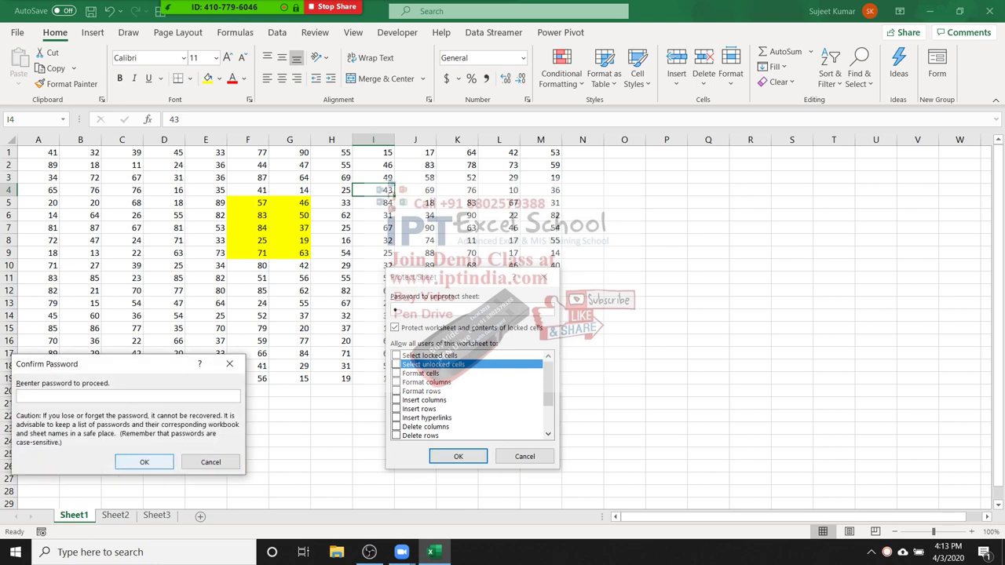
{"action": "type", "text": "1"}
{"action": "key", "text": "Return"}
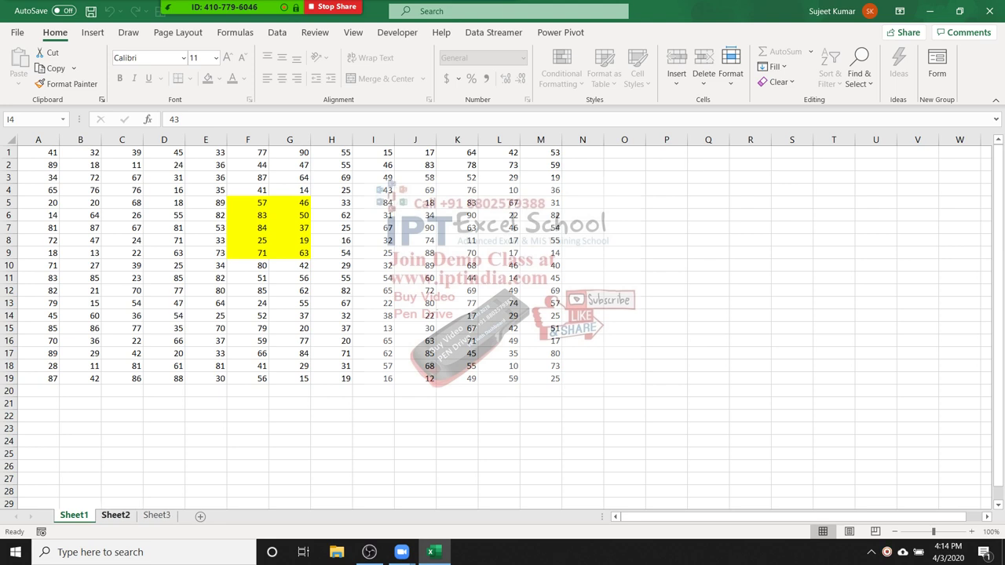
{"action": "left_click", "coordinate": [114, 515]}
- Fill B3:H15 on Sheet2 yellow, then open Sheet2's Protect Sheet dialog
{"action": "left_click_drag", "start_coordinate": [122, 176], "coordinate": [540, 352]}
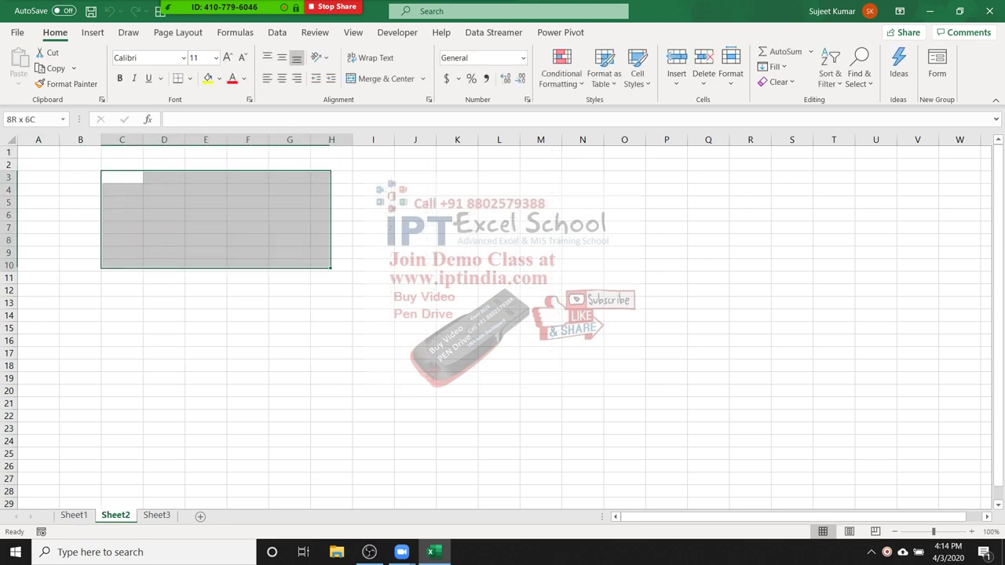
{"action": "left_click_drag", "start_coordinate": [80, 177], "coordinate": [332, 327]}
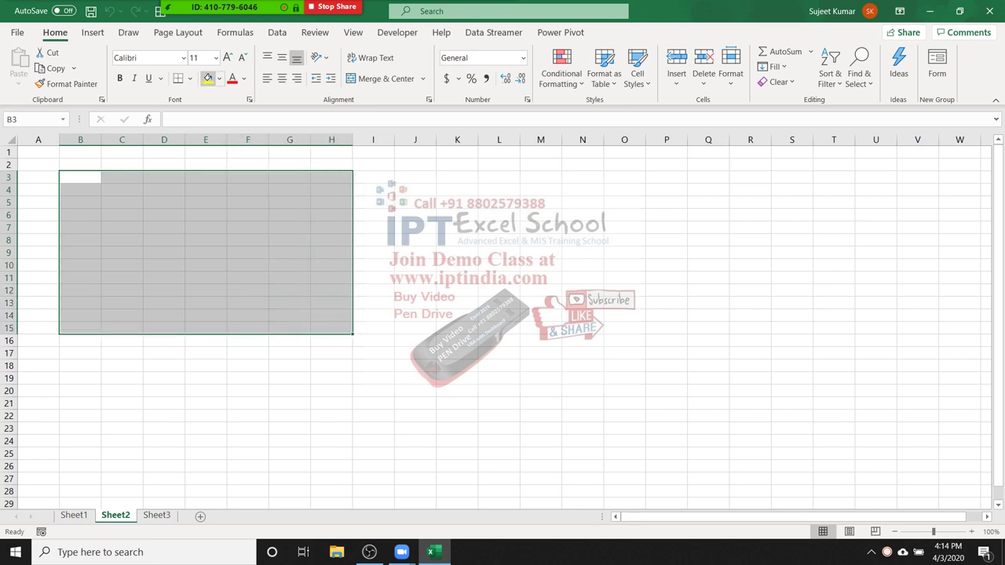
{"action": "left_click", "coordinate": [208, 77]}
{"action": "left_click", "coordinate": [205, 252]}
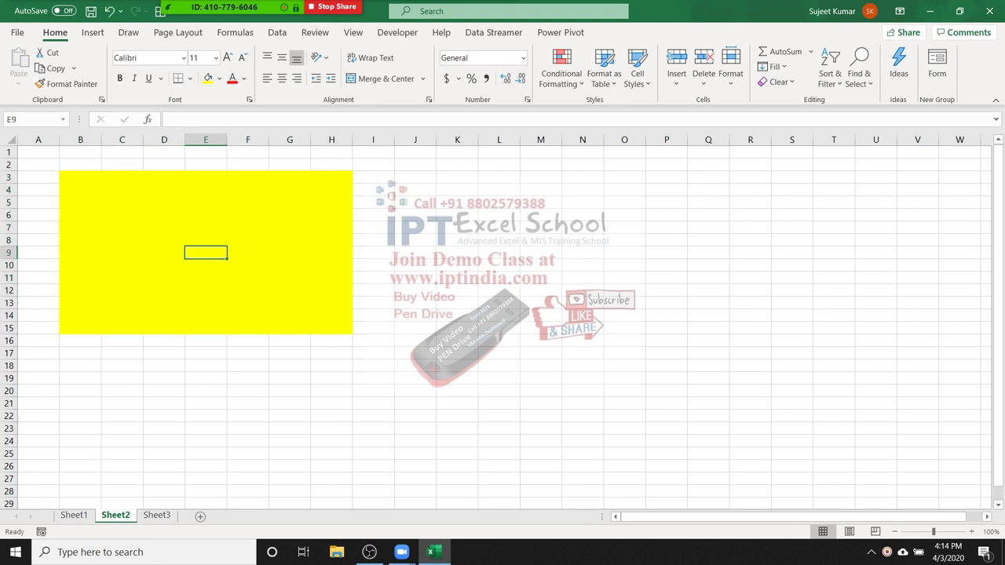
{"action": "left_click", "coordinate": [206, 377]}
{"action": "right_click", "coordinate": [116, 516]}
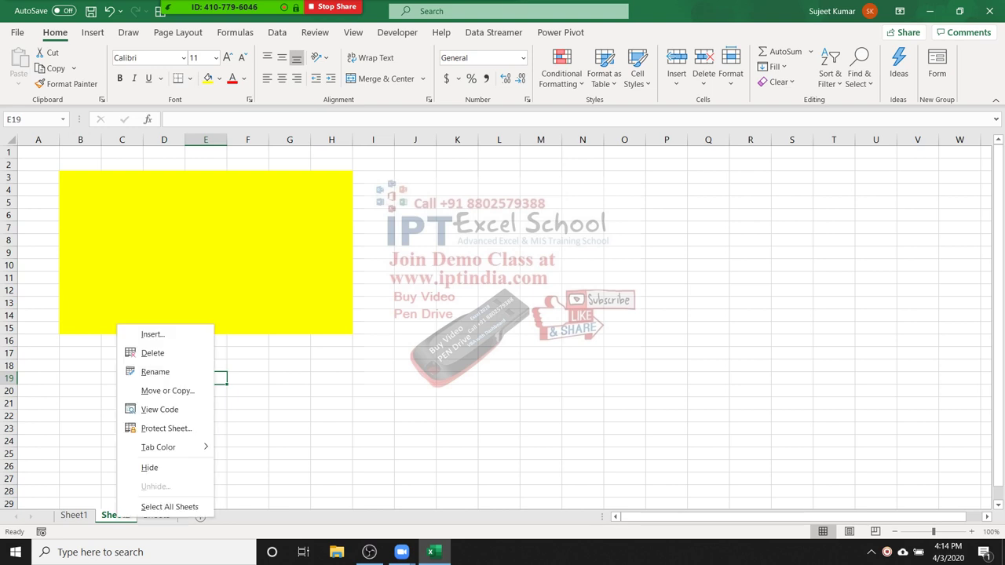
{"action": "left_click", "coordinate": [165, 428]}
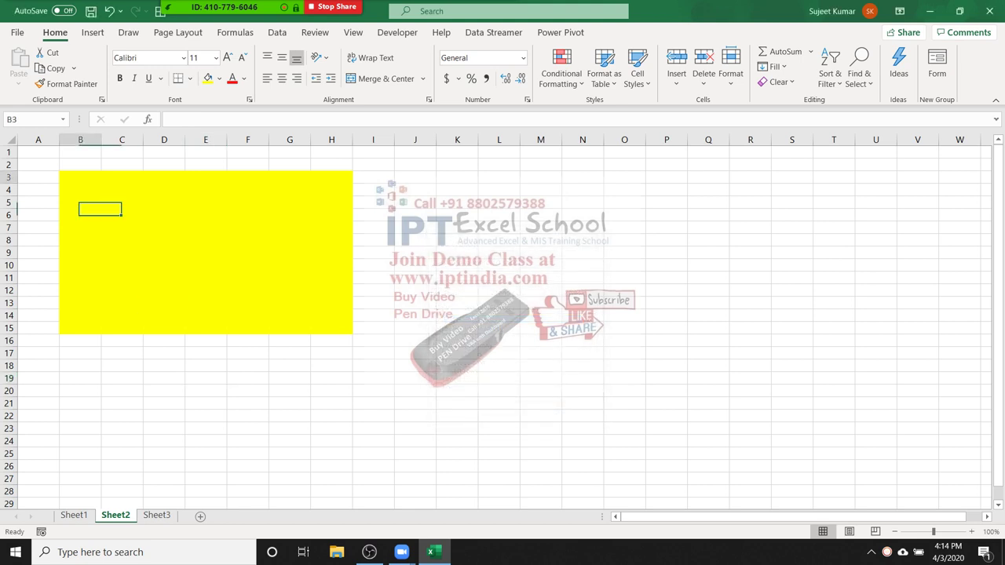
{"action": "left_click", "coordinate": [80, 177]}
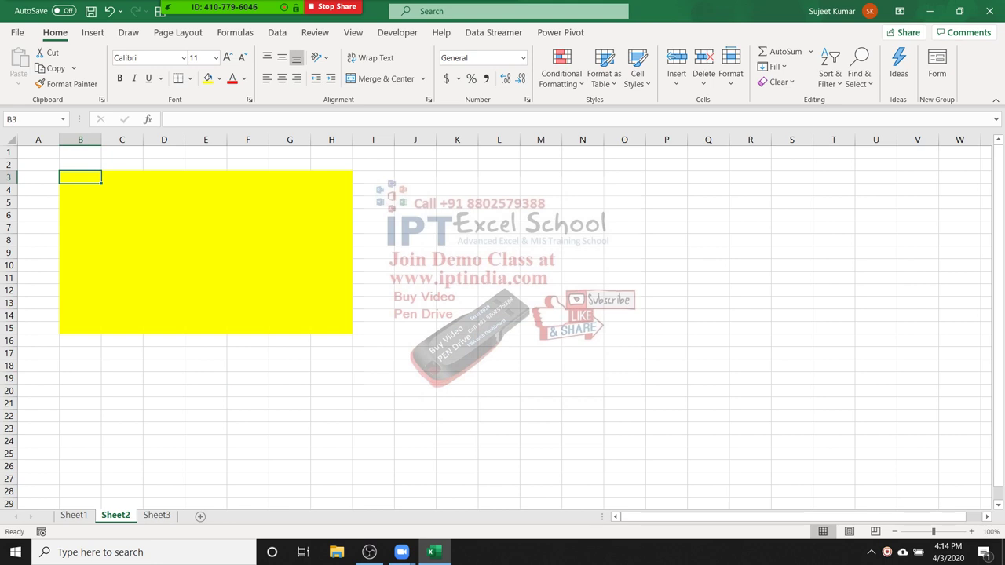
{"action": "right_click", "coordinate": [66, 176]}
{"action": "left_click", "coordinate": [110, 470]}
{"action": "mouse_move", "coordinate": [204, 212]}
{"action": "left_mouse_down"}
{"action": "mouse_move", "coordinate": [301, 212]}
{"action": "mouse_move", "coordinate": [594, 171]}
{"action": "left_mouse_up"}
{"action": "left_click", "coordinate": [637, 194]}
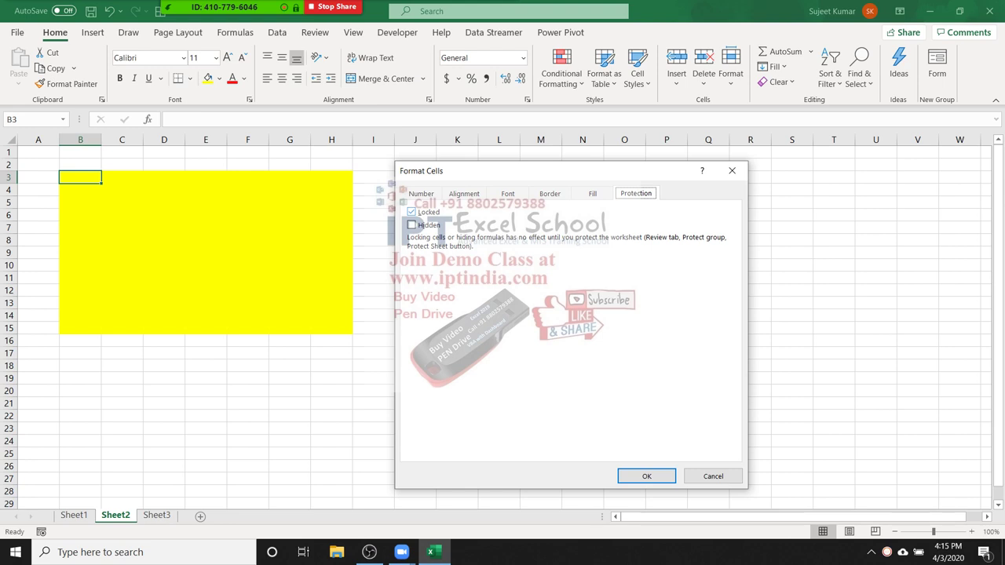
{"action": "key", "text": "Return"}
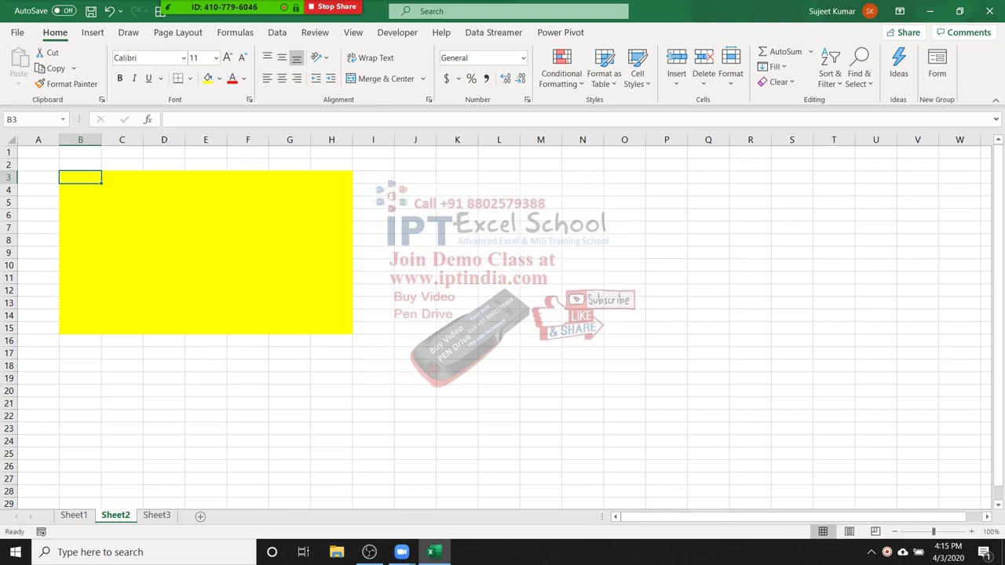
- Clear the Locked setting for the yellow block B3:H15
{"action": "left_click_drag", "start_coordinate": [80, 178], "coordinate": [338, 328]}
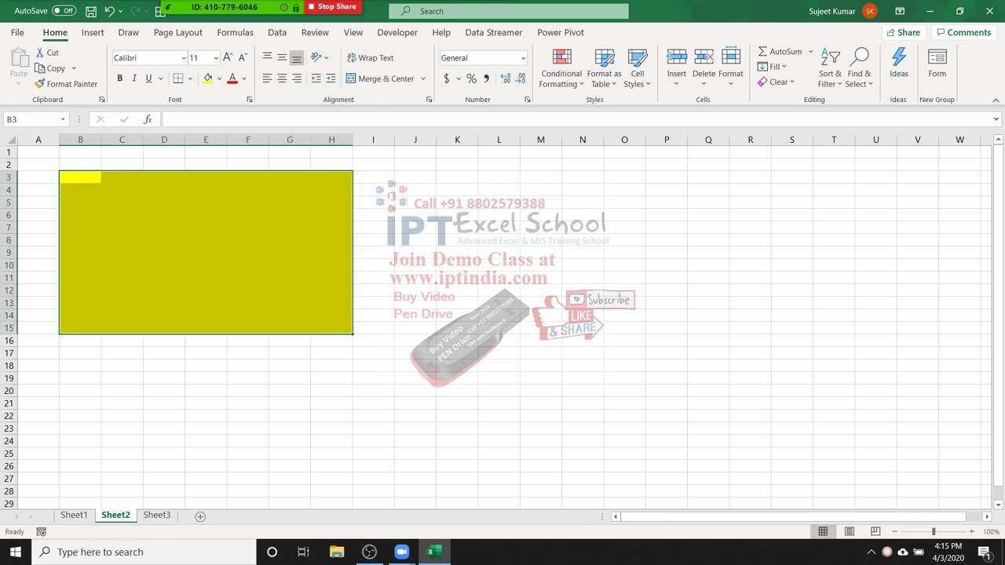
{"action": "right_click", "coordinate": [190, 163]}
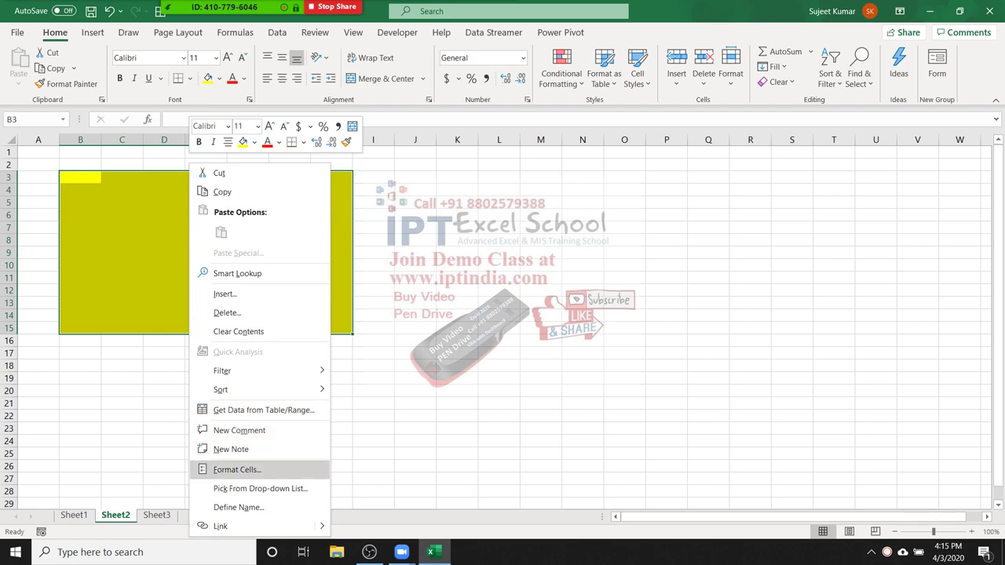
{"action": "left_click", "coordinate": [237, 469]}
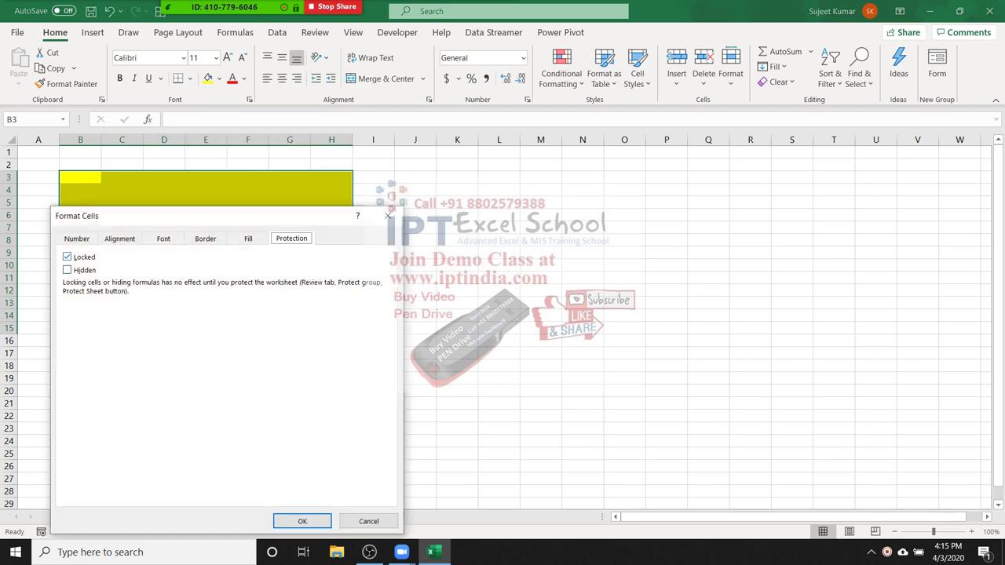
{"action": "left_click", "coordinate": [67, 257]}
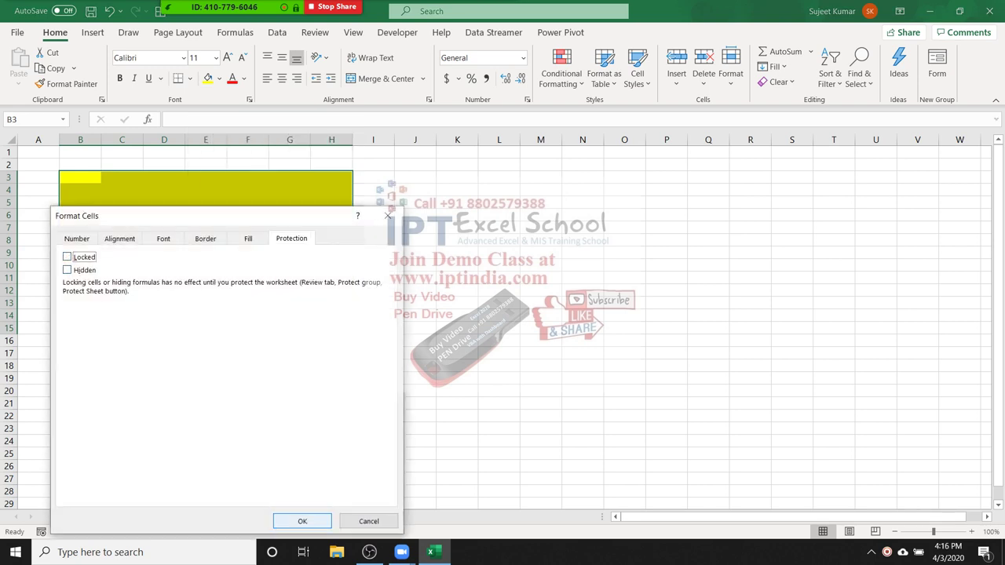
{"action": "left_click", "coordinate": [302, 521]}
{"action": "left_click", "coordinate": [206, 365]}
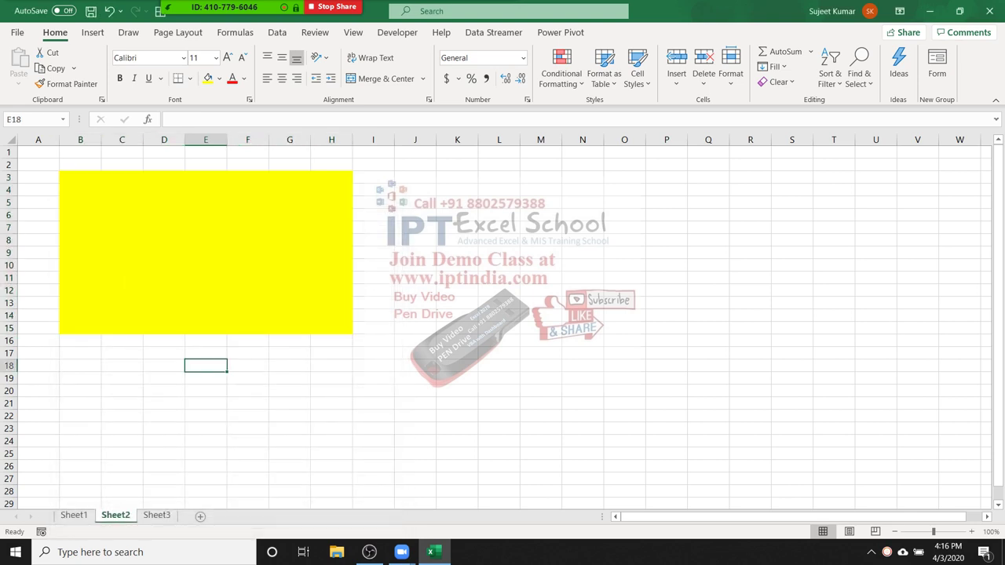
- Protect Sheet2 with default permissions and confirm G21 rejects edits
{"action": "right_click", "coordinate": [119, 516]}
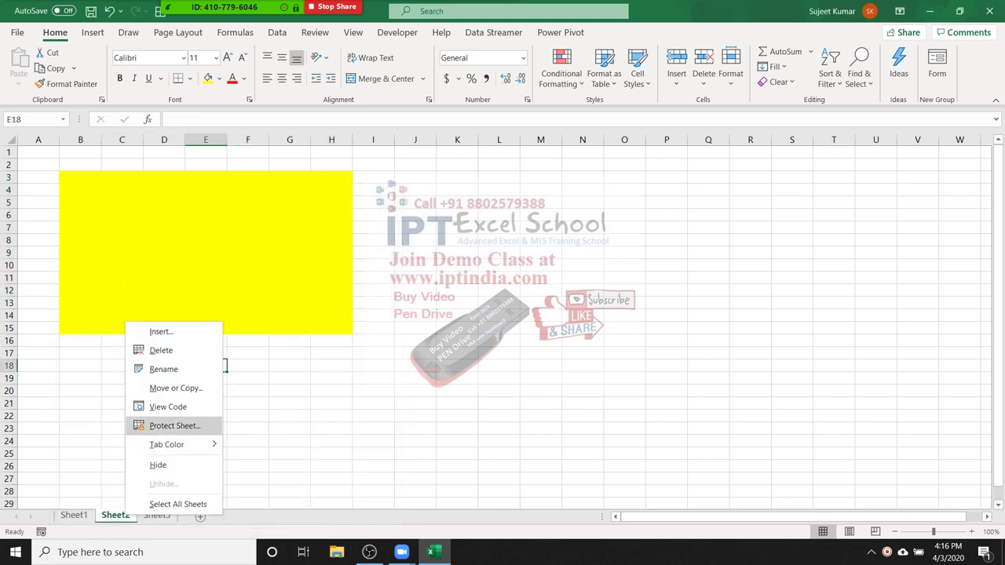
{"action": "left_click", "coordinate": [161, 424]}
{"action": "left_click_drag", "start_coordinate": [143, 326], "coordinate": [396, 244]}
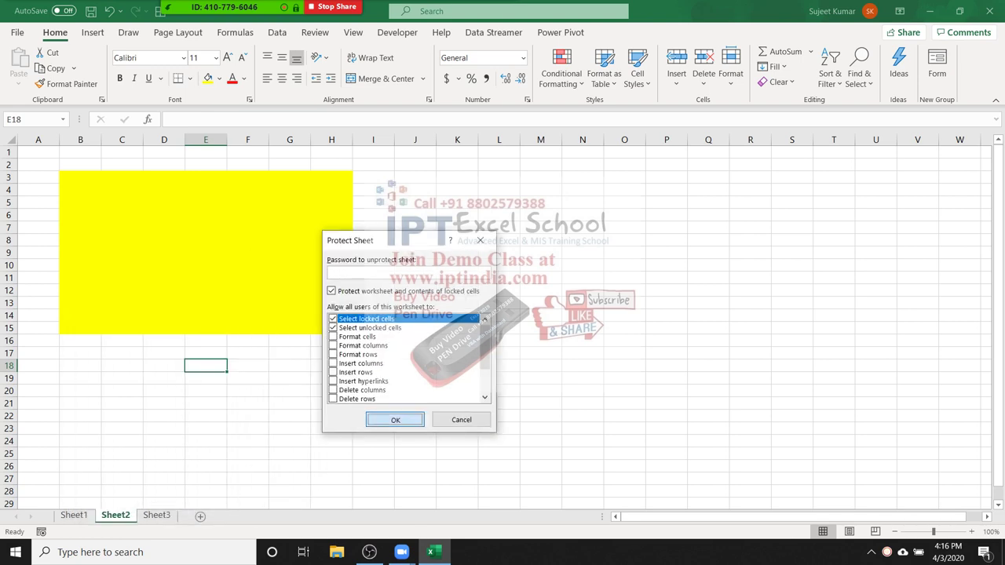
{"action": "key", "text": "Return"}
{"action": "double_click", "coordinate": [288, 403]}
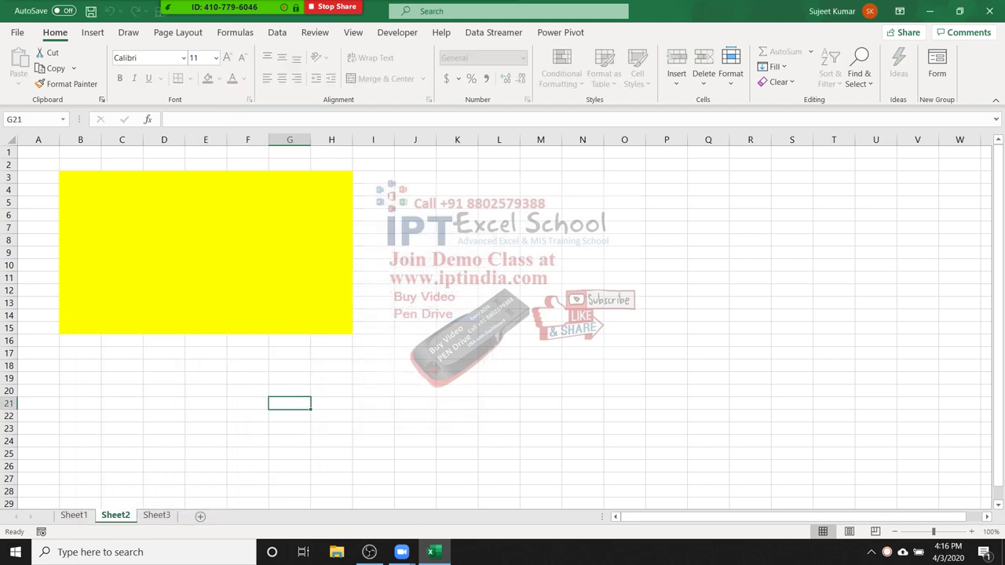
{"action": "key", "text": "Return"}
- Type csda into E8, discard a test entry in E12, and go to Sheet3
{"action": "left_click", "coordinate": [206, 240]}
{"action": "type", "text": "csda"}
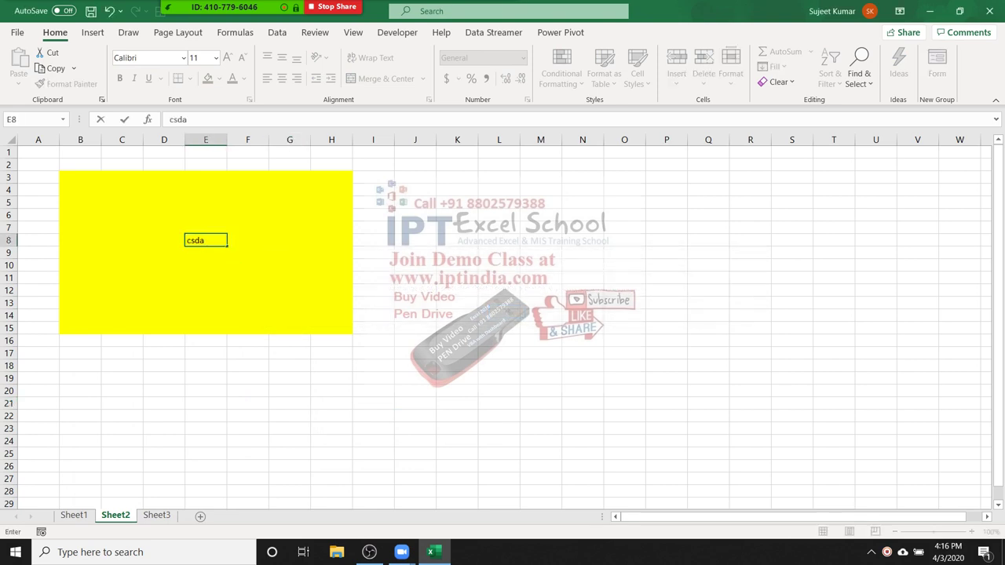
{"action": "left_click", "coordinate": [206, 290]}
{"action": "type", "text": "asd"}
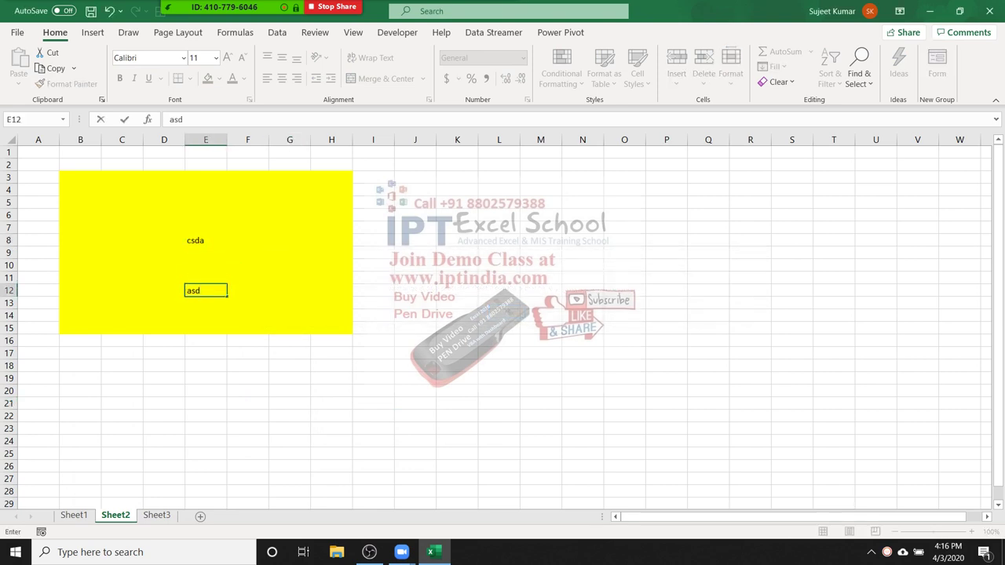
{"action": "key", "text": "Escape"}
{"action": "key", "text": "ctrl+Page_Down"}
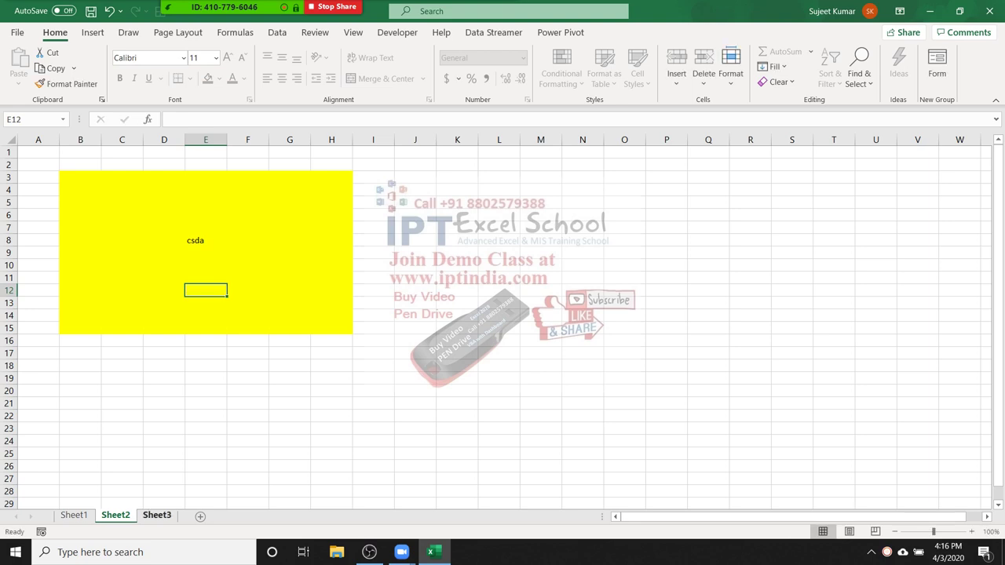
- Fill the D6:I17 block on Sheet3 red
{"action": "left_click_drag", "start_coordinate": [165, 214], "coordinate": [373, 352]}
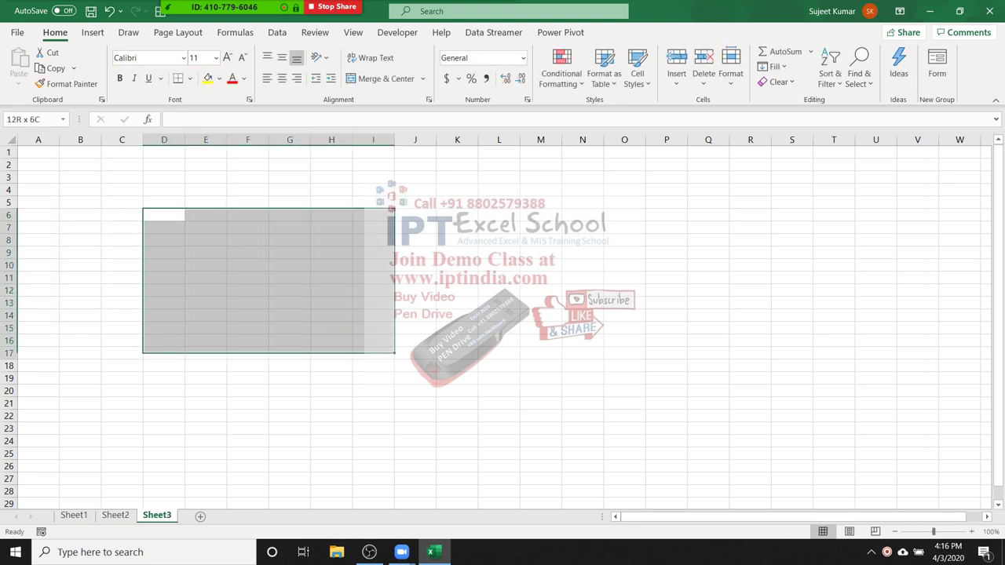
{"action": "left_click", "coordinate": [219, 79]}
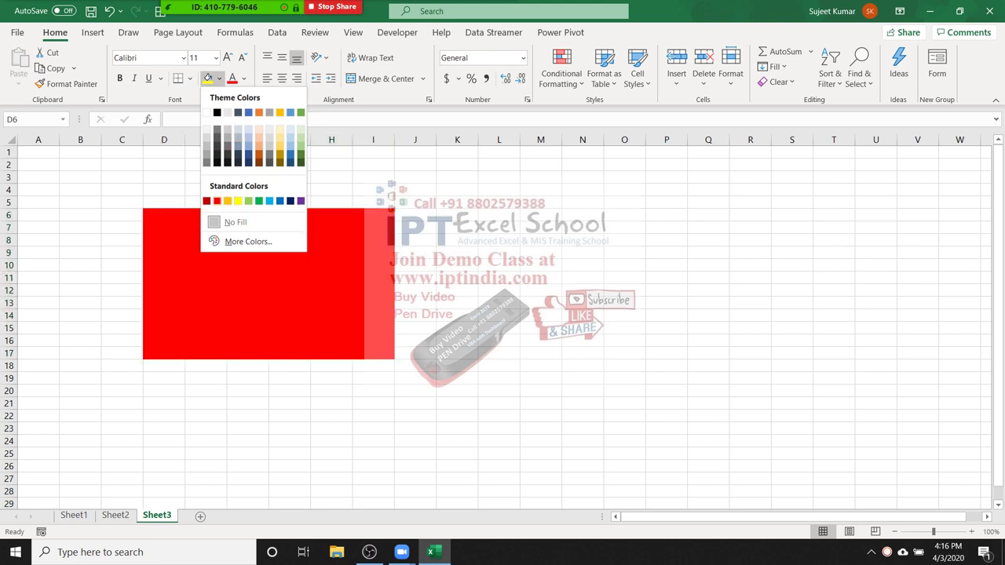
{"action": "left_click", "coordinate": [218, 201]}
{"action": "left_click", "coordinate": [205, 402]}
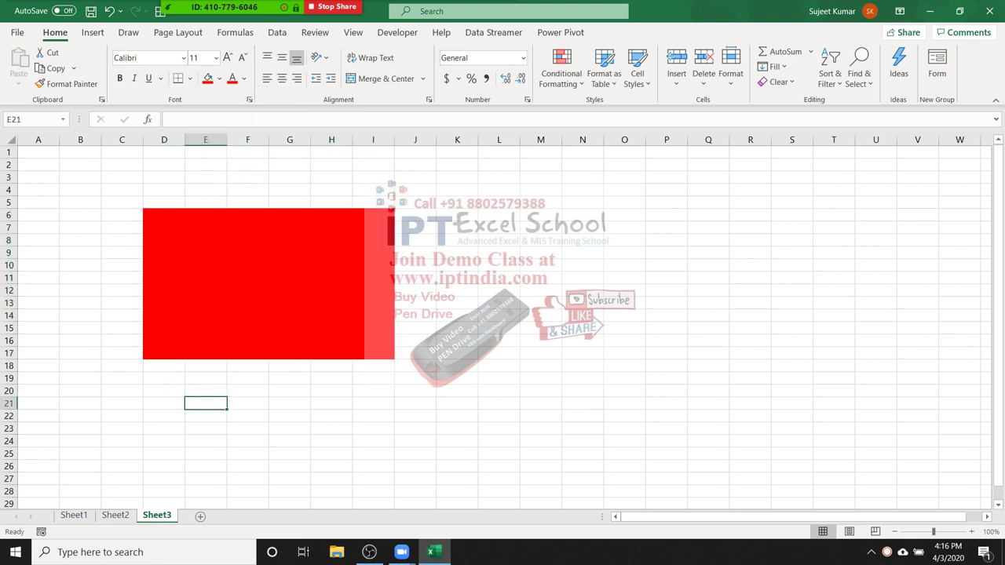
- Clear the Locked setting for every cell on Sheet3
{"action": "left_click", "coordinate": [10, 140]}
{"action": "right_click", "coordinate": [11, 140]}
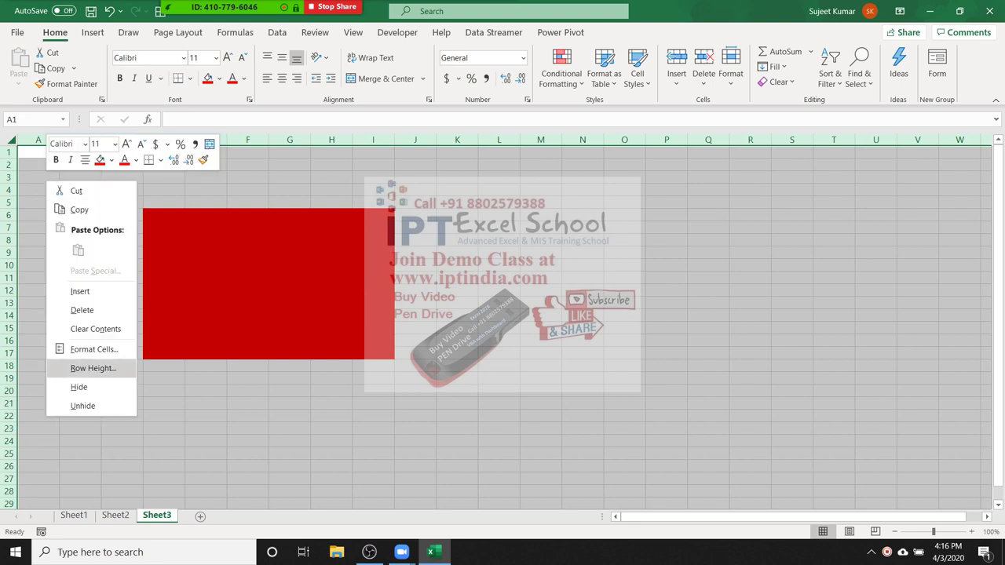
{"action": "left_click", "coordinate": [71, 348]}
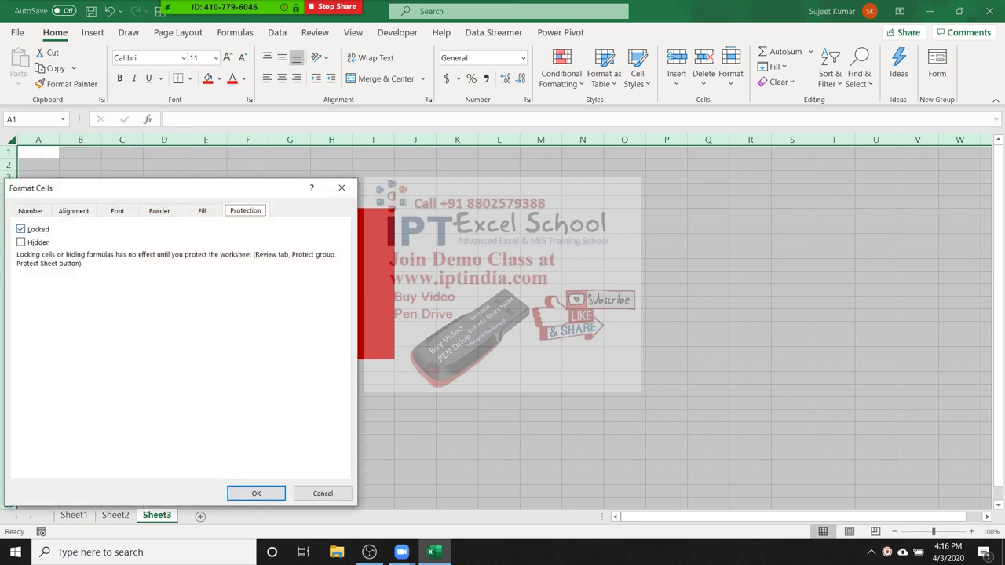
{"action": "key", "text": "Tab"}
{"action": "key", "text": "space"}
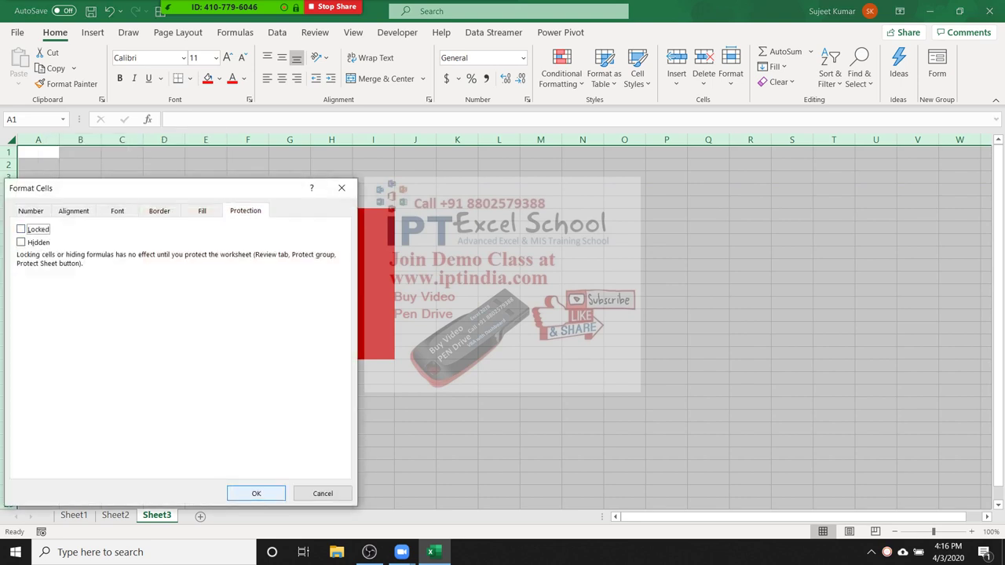
{"action": "key", "text": "Return"}
- Set the red block D6:I17 back to Locked
{"action": "left_click", "coordinate": [164, 227]}
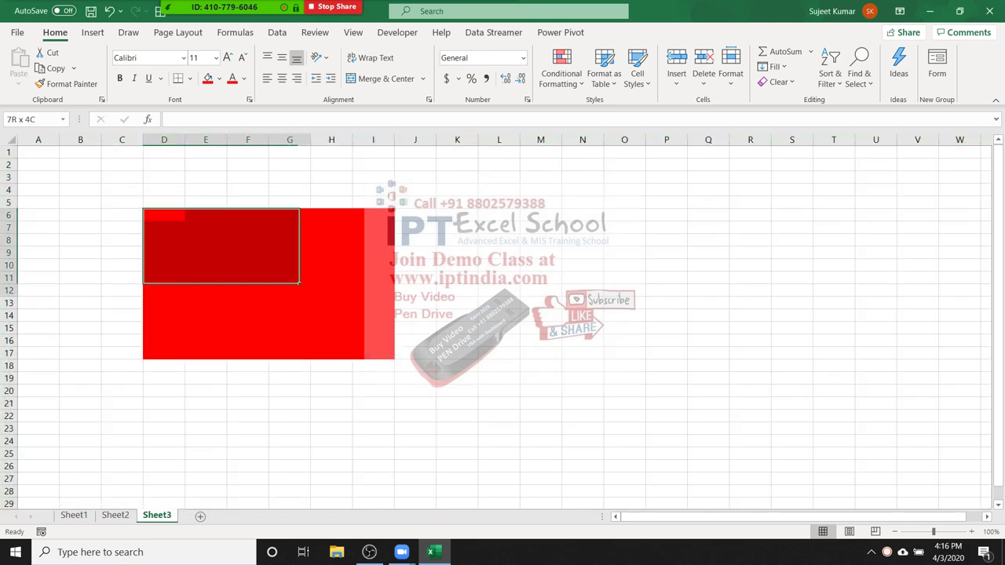
{"action": "left_click_drag", "start_coordinate": [165, 216], "coordinate": [385, 353]}
{"action": "right_click", "coordinate": [361, 350]}
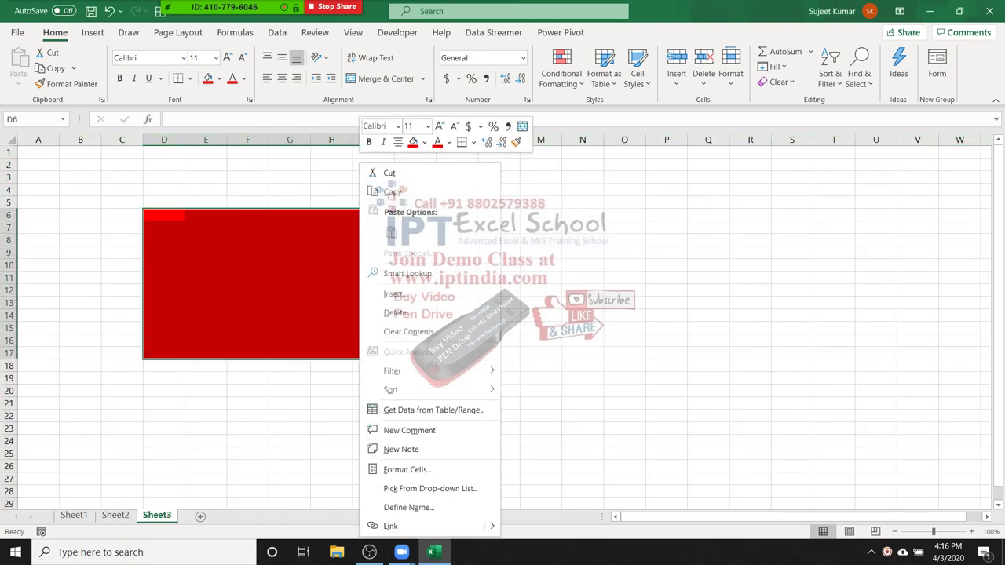
{"action": "left_click", "coordinate": [406, 470]}
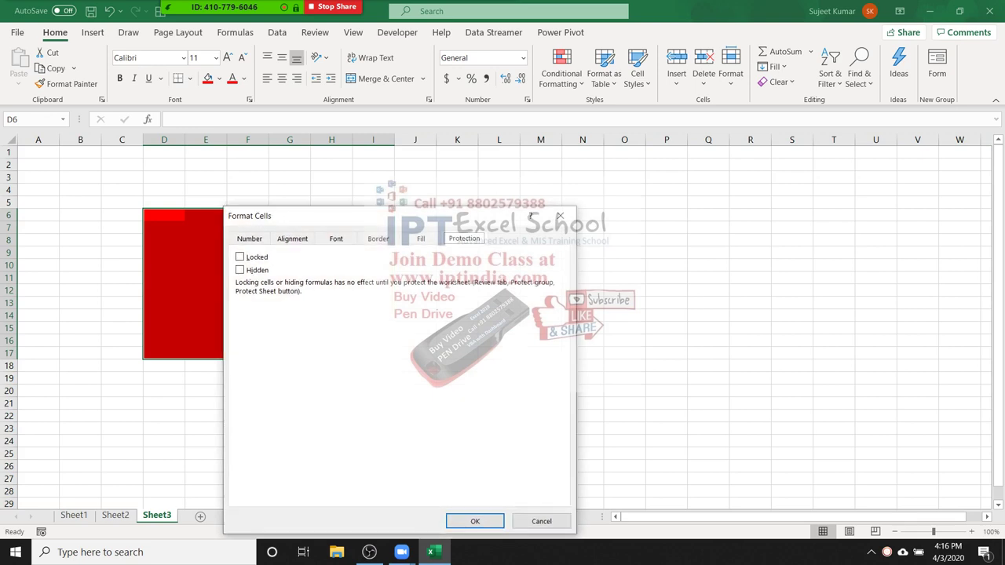
{"action": "key", "text": "alt+l"}
{"action": "left_click", "coordinate": [475, 522]}
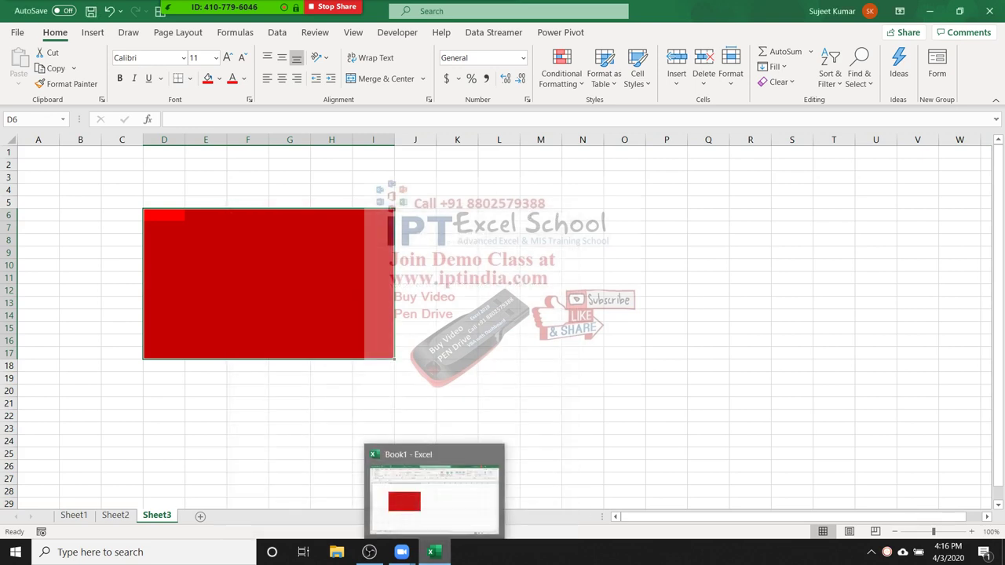
- Type a test entry in H21 and cancel it
{"action": "left_click", "coordinate": [331, 403]}
{"action": "type", "text": "sdfsd"}
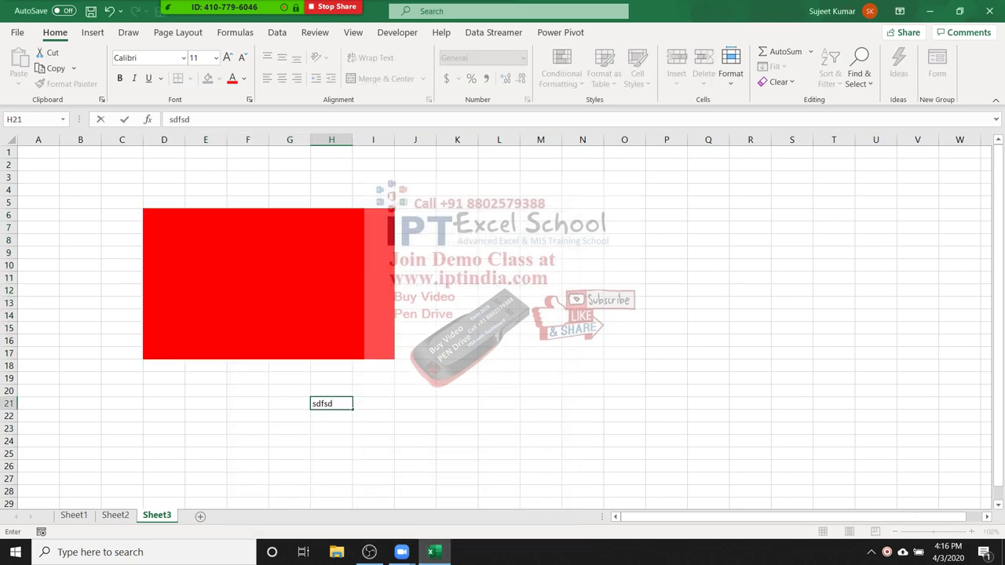
{"action": "key", "text": "Escape"}
- Protect Sheet3 with default settings
{"action": "left_click", "coordinate": [247, 329]}
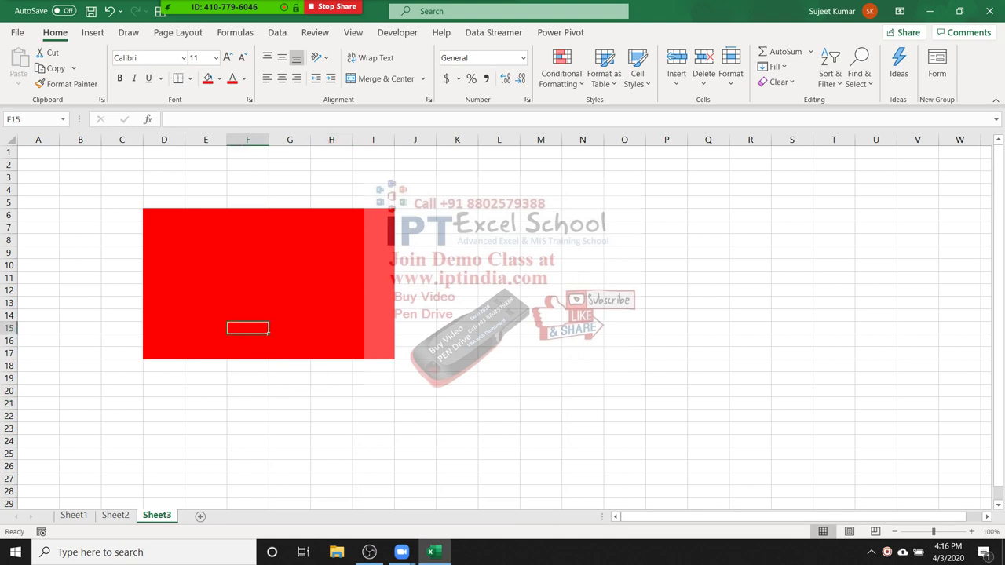
{"action": "right_click", "coordinate": [157, 515]}
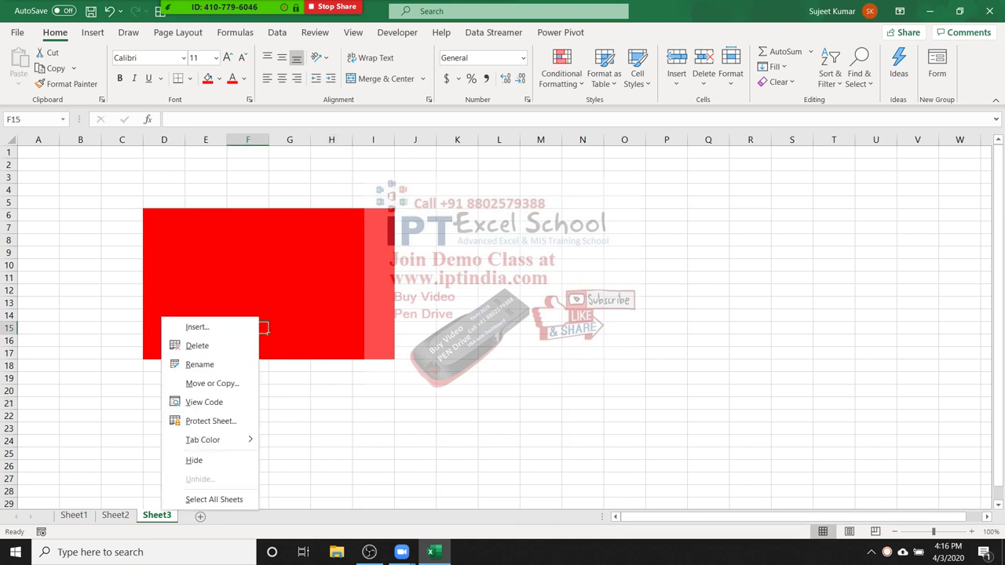
{"action": "left_click", "coordinate": [208, 422]}
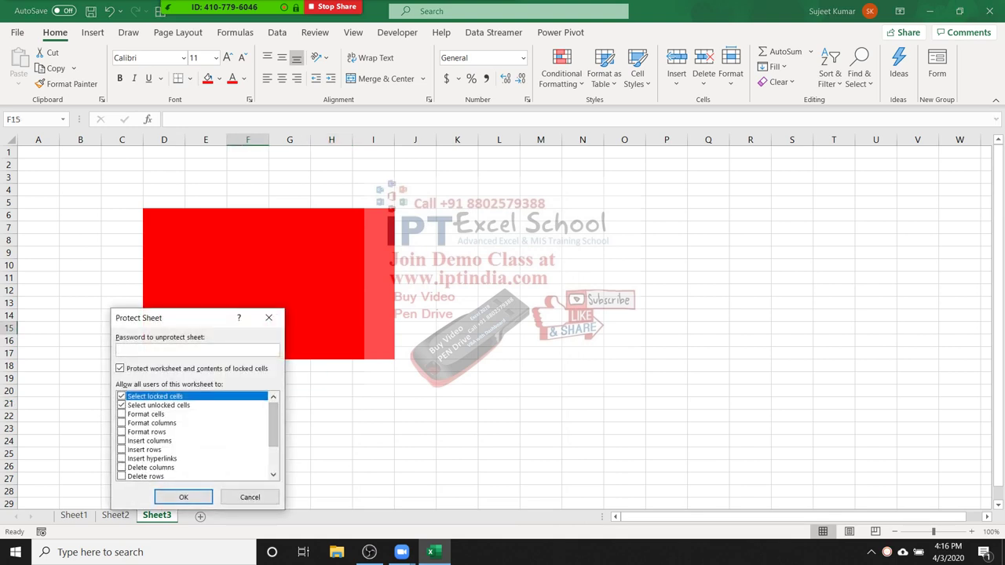
{"action": "key", "text": "Return"}
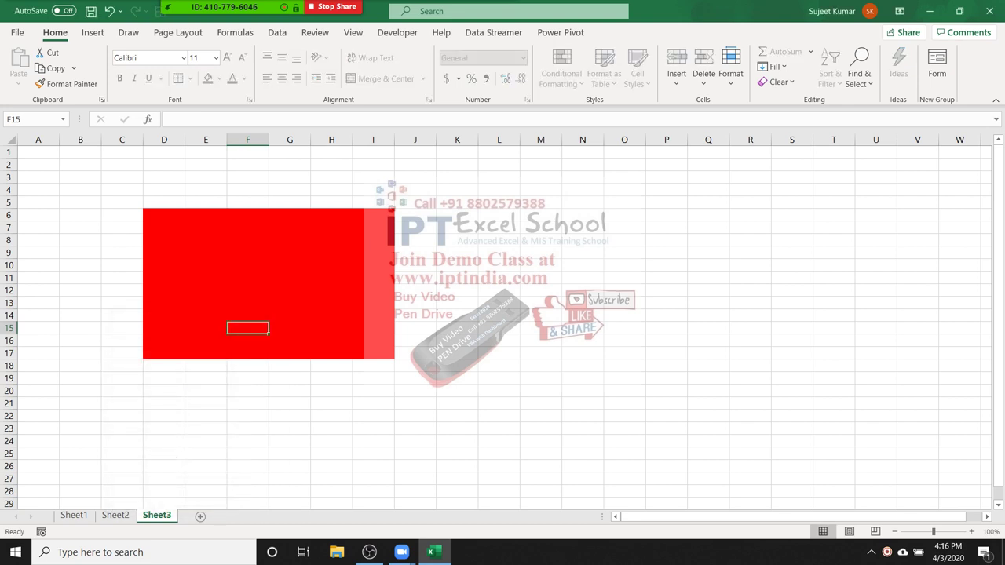
- Enter vcc in E23 and confirm locked cell E16 rejects edits
{"action": "left_click", "coordinate": [206, 428]}
{"action": "type", "text": "vcc"}
{"action": "left_click", "coordinate": [206, 340]}
{"action": "double_click", "coordinate": [206, 340]}
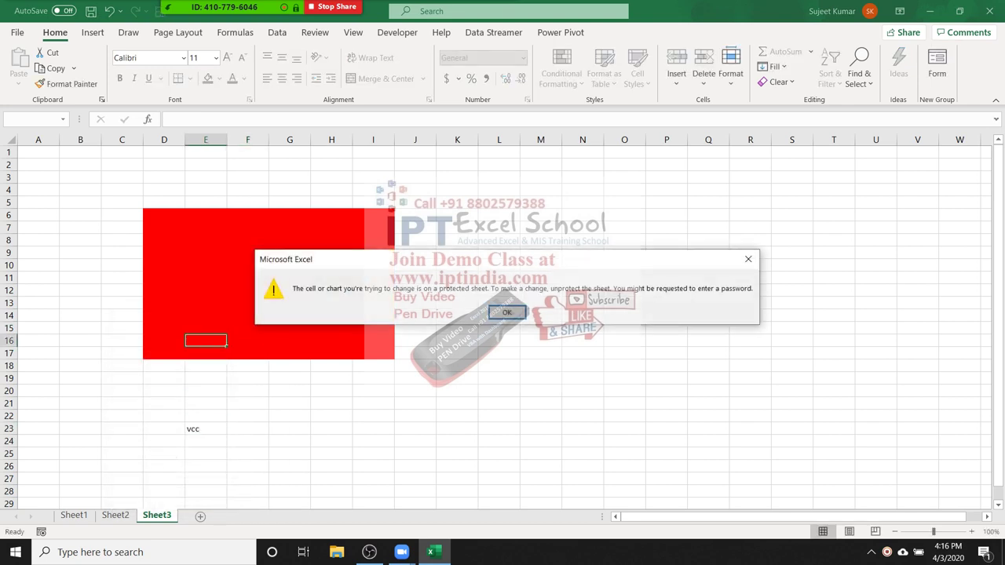
{"action": "left_click", "coordinate": [507, 312]}
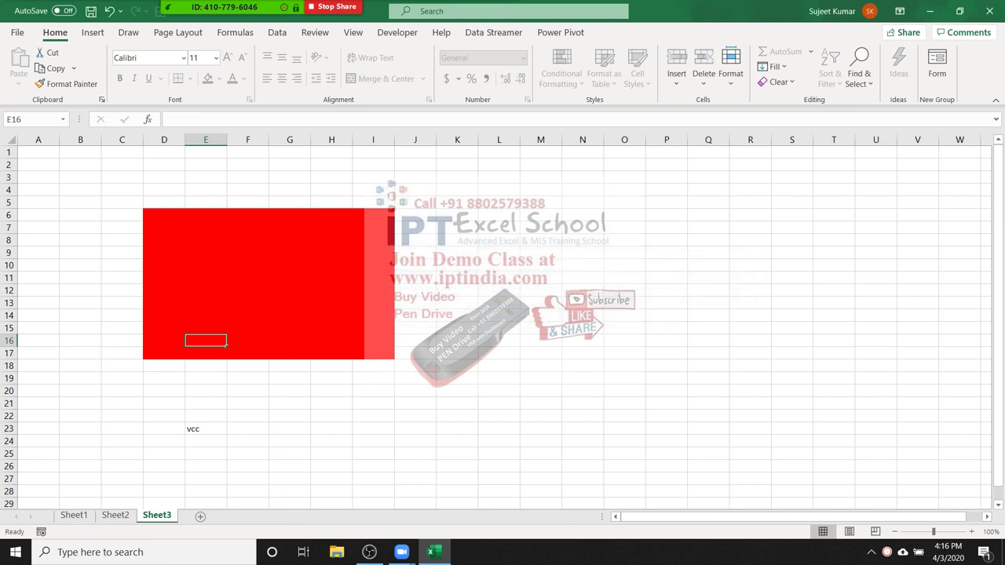
{"action": "right_click", "coordinate": [159, 516]}
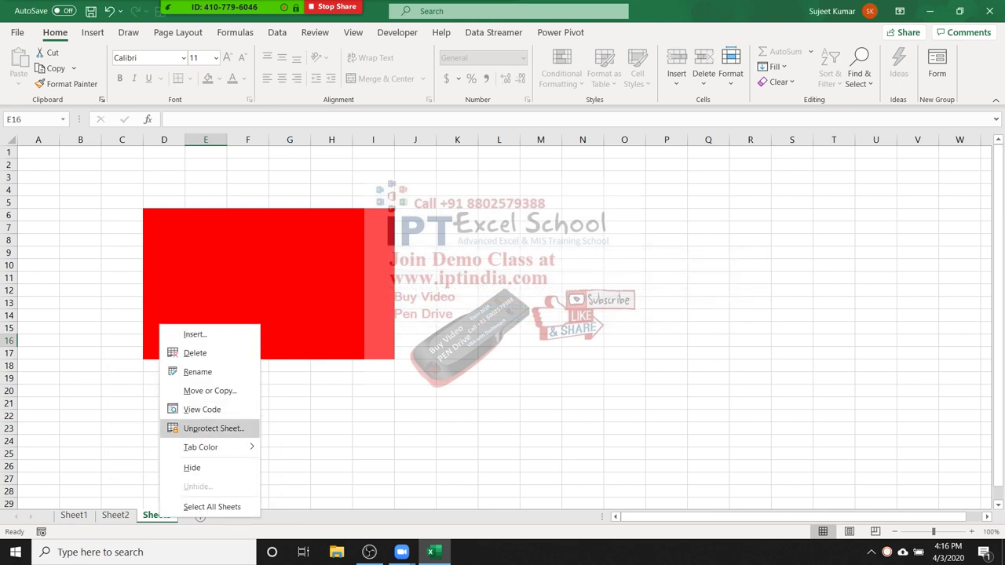
{"action": "key", "text": "Escape"}
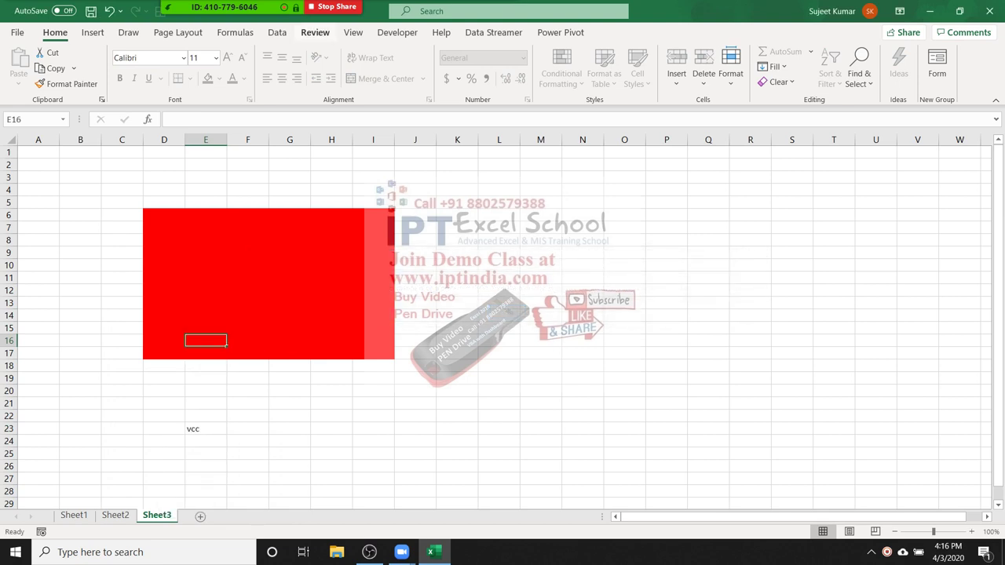
- Protect the workbook structure from the Review tab
{"action": "left_click", "coordinate": [315, 32]}
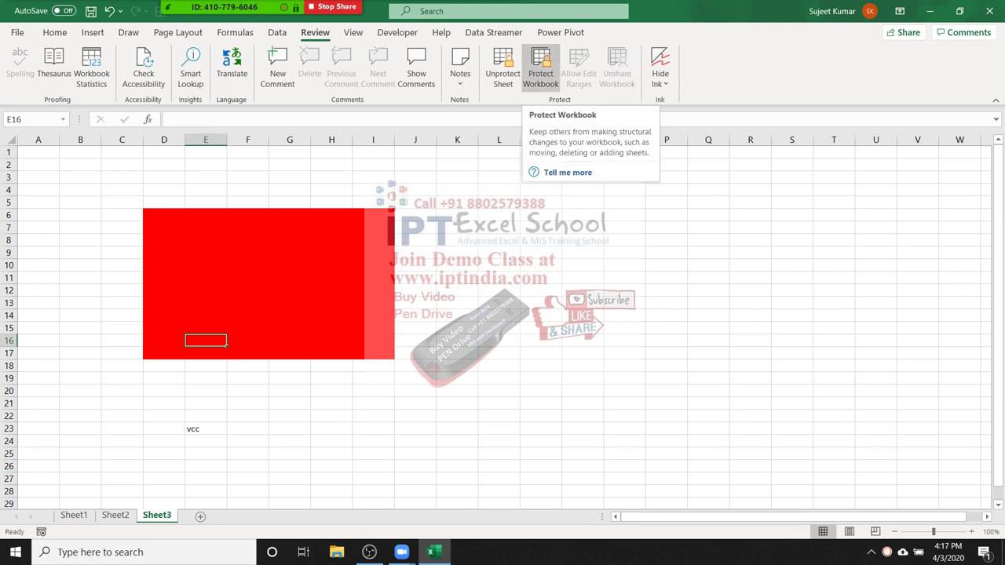
{"action": "left_click", "coordinate": [541, 71]}
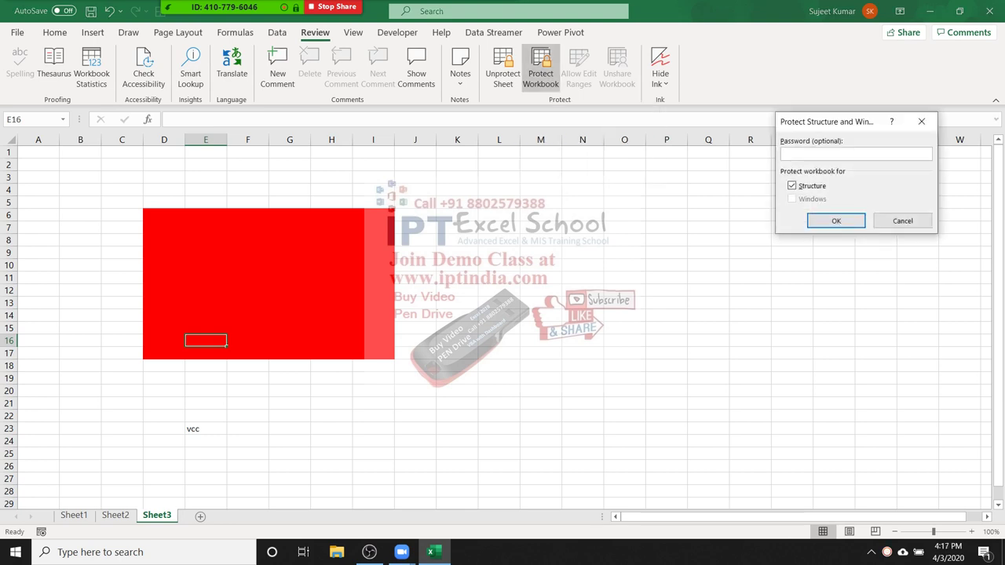
{"action": "key", "text": "Return"}
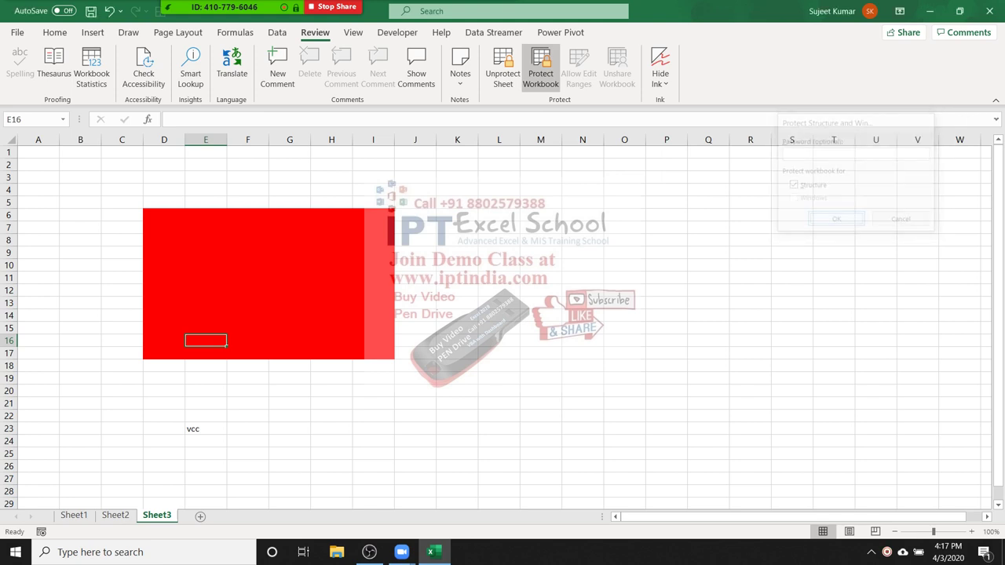
- Check Sheet3's tab menu to see which sheet actions are blocked
{"action": "right_click", "coordinate": [161, 515]}
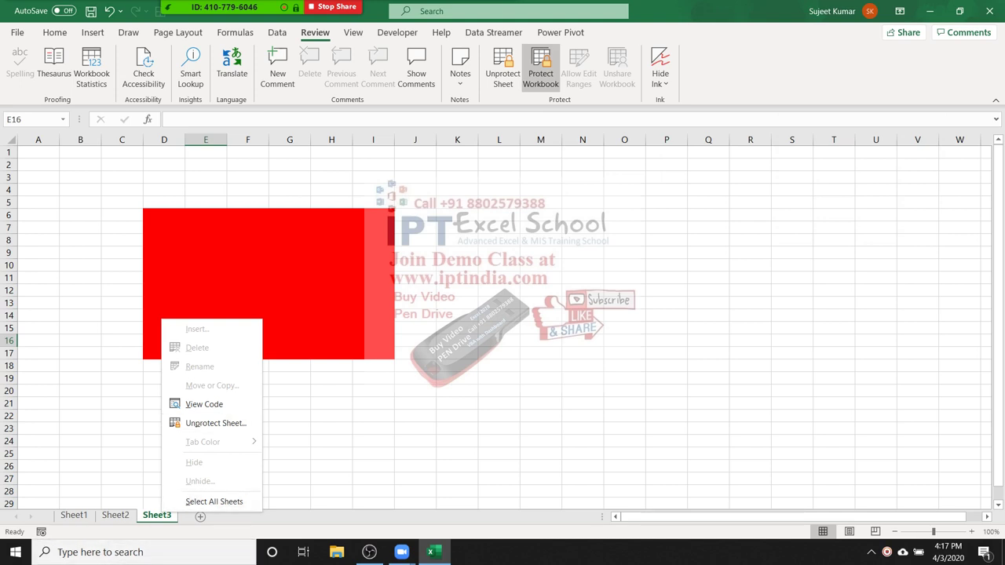
{"action": "key", "text": "Escape"}
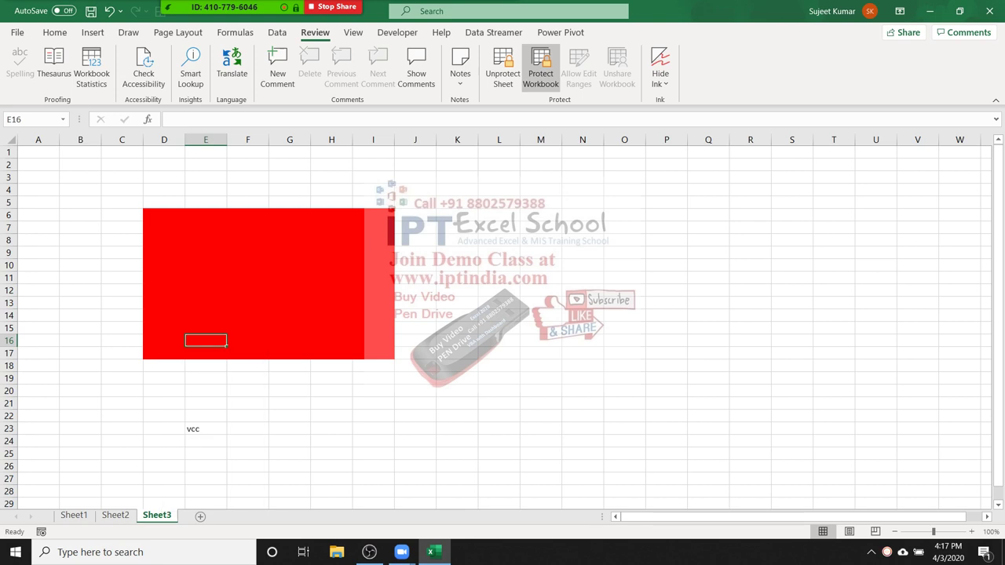
{"action": "right_click", "coordinate": [163, 532]}
{"action": "right_click", "coordinate": [156, 515]}
{"action": "key", "text": "Escape"}
- Turn off workbook structure protection and return to the Home tab
{"action": "left_click", "coordinate": [541, 164]}
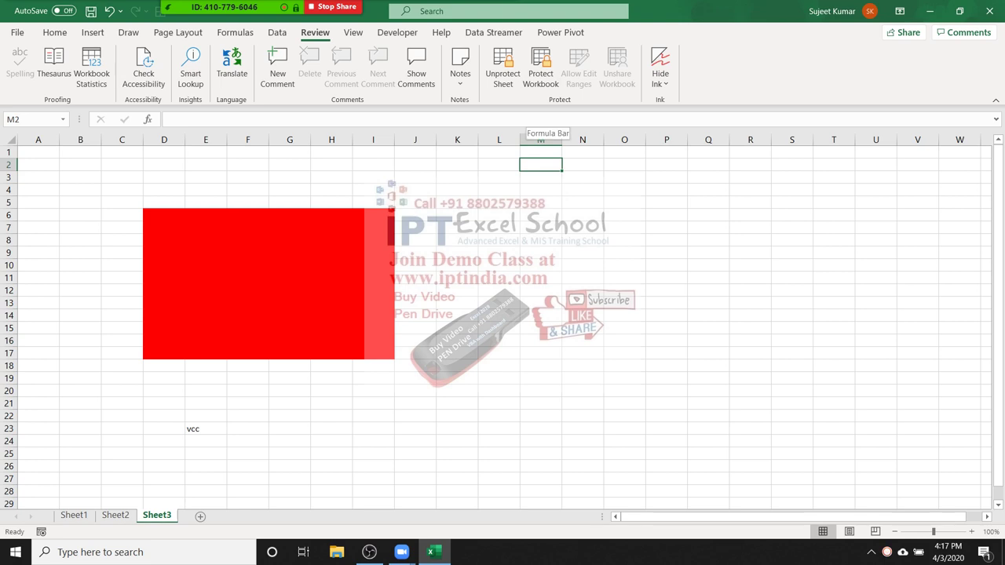
{"action": "left_click", "coordinate": [54, 32]}
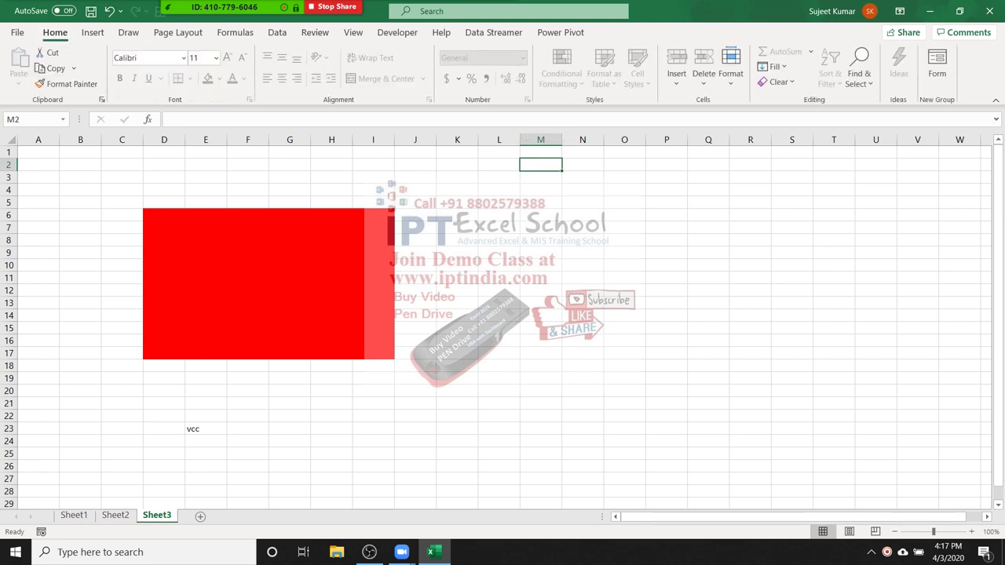
{"action": "left_click", "coordinate": [499, 176]}
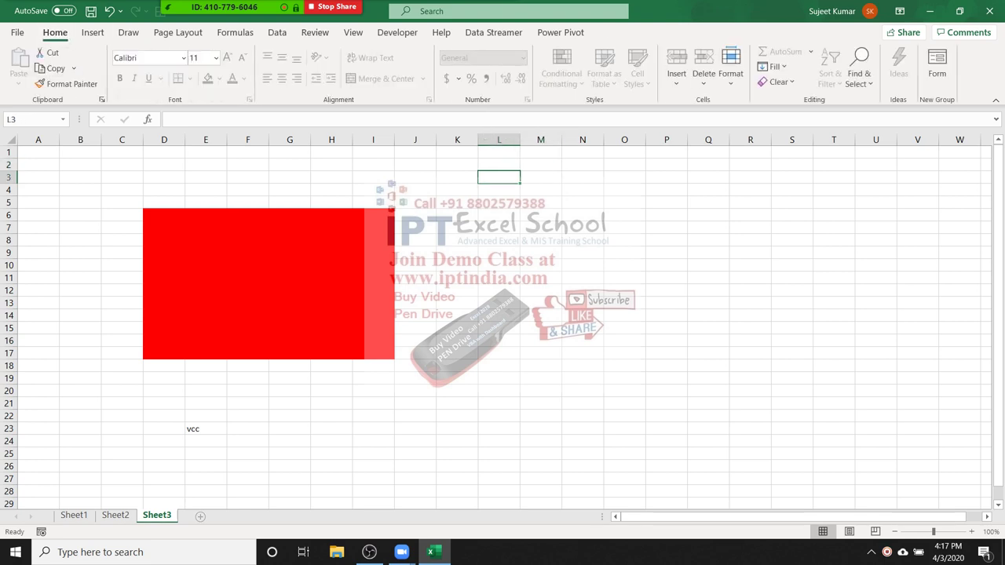
- Add a new blank sheet, then unprotect Sheet1 by entering its password
{"action": "left_click", "coordinate": [201, 516]}
{"action": "left_click", "coordinate": [247, 428]}
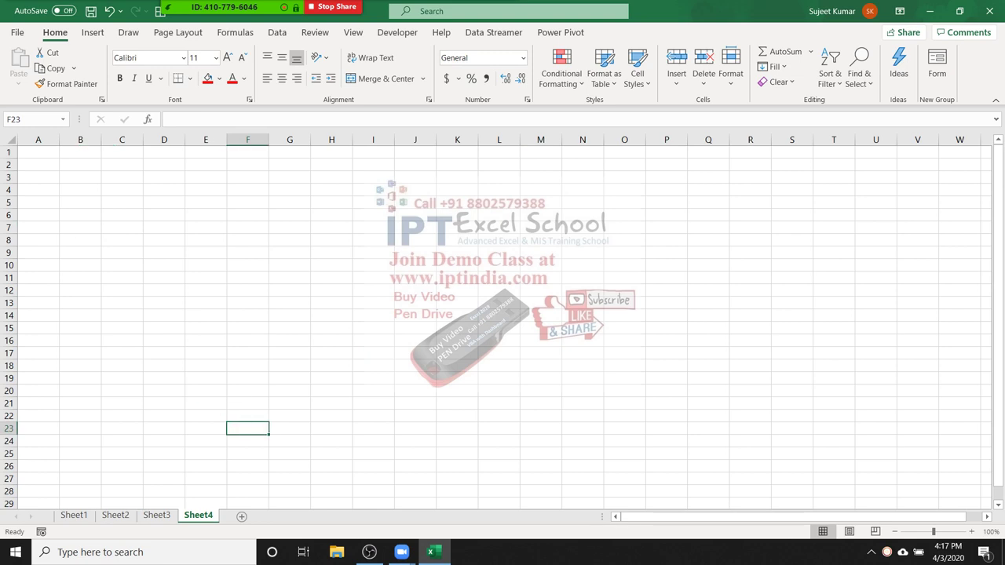
{"action": "left_click", "coordinate": [73, 515]}
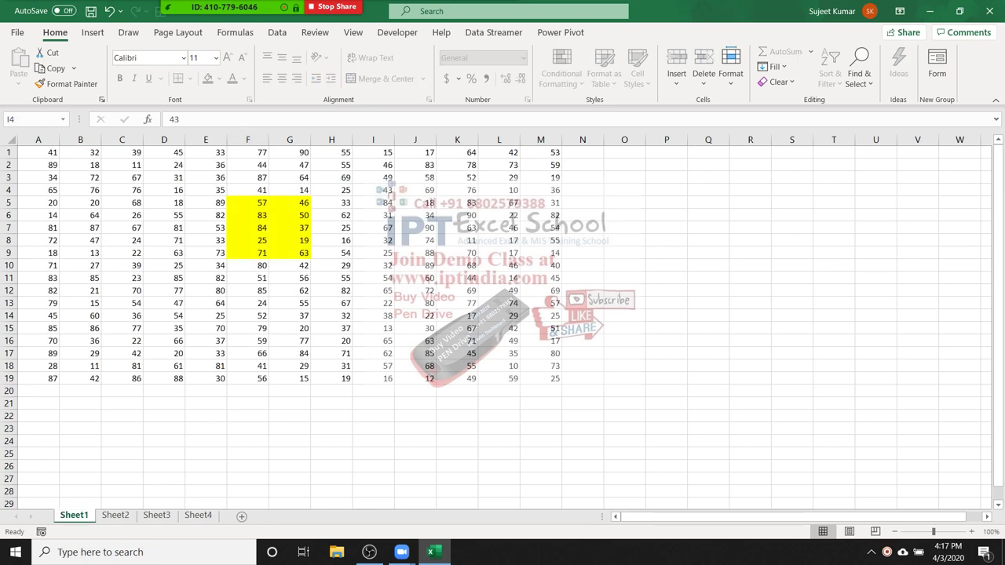
{"action": "right_click", "coordinate": [74, 515]}
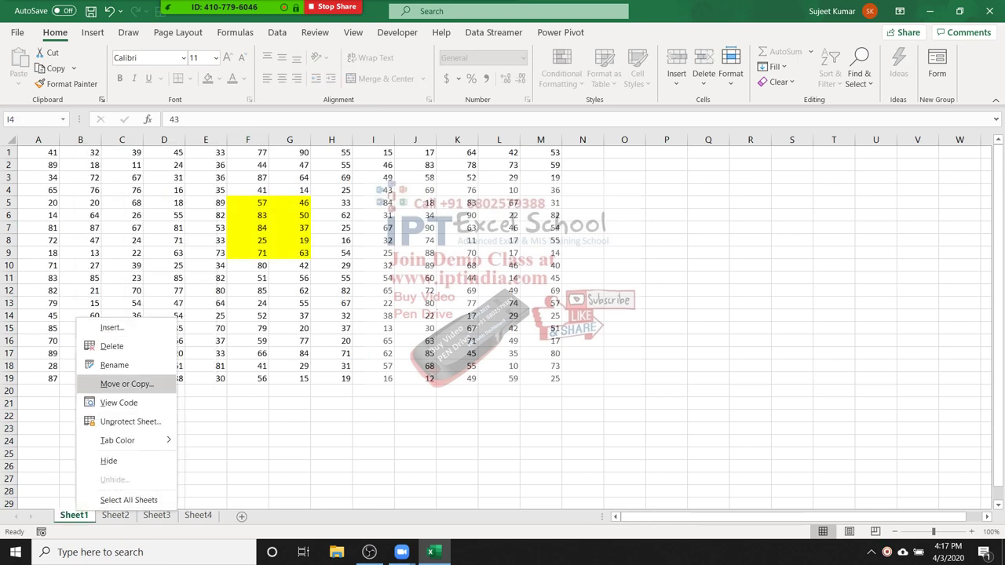
{"action": "left_click", "coordinate": [130, 422]}
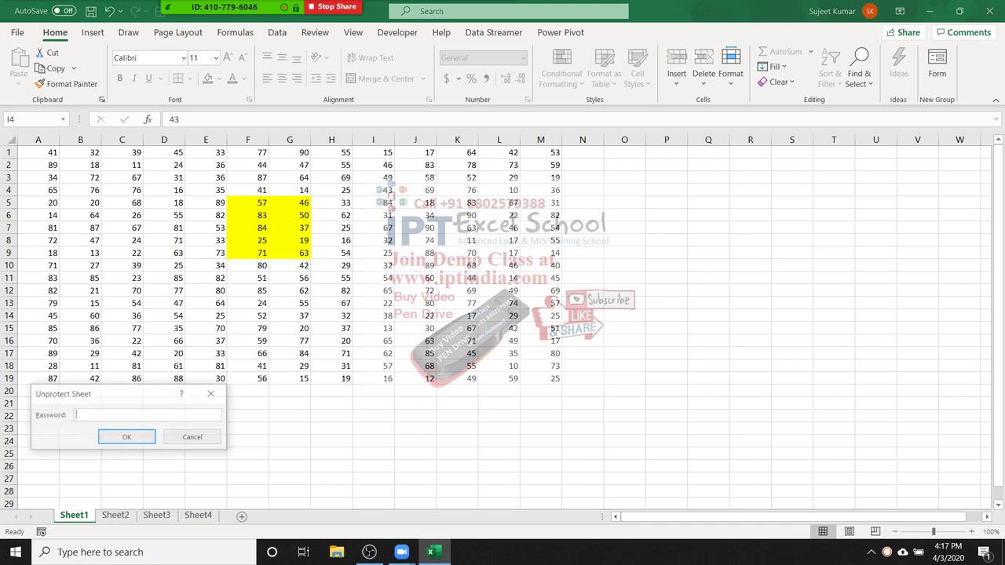
{"action": "type", "text": "1"}
{"action": "key", "text": "Return"}
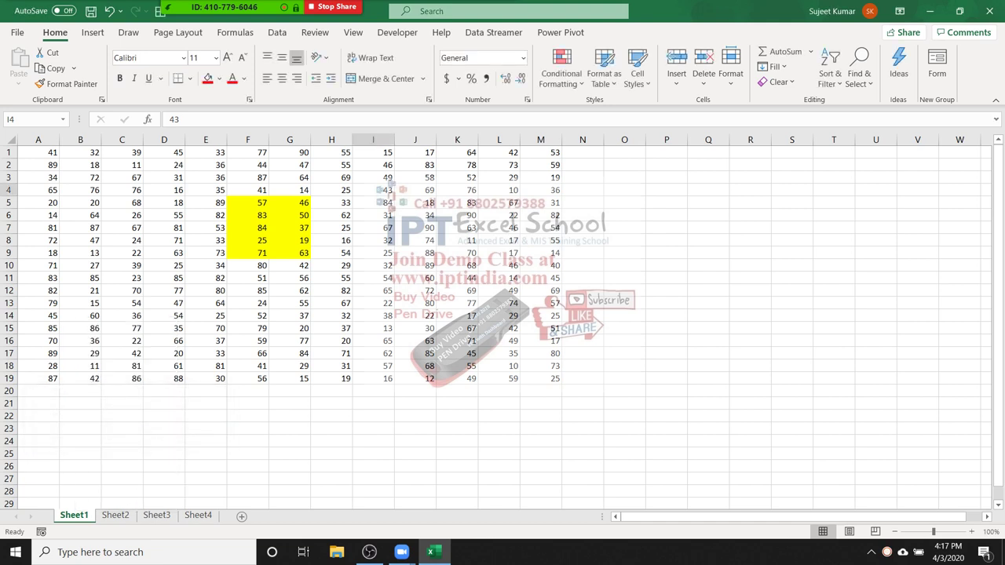
- Apply All Borders to every cell of the A1:M19 number grid
{"action": "left_click_drag", "start_coordinate": [38, 151], "coordinate": [540, 377]}
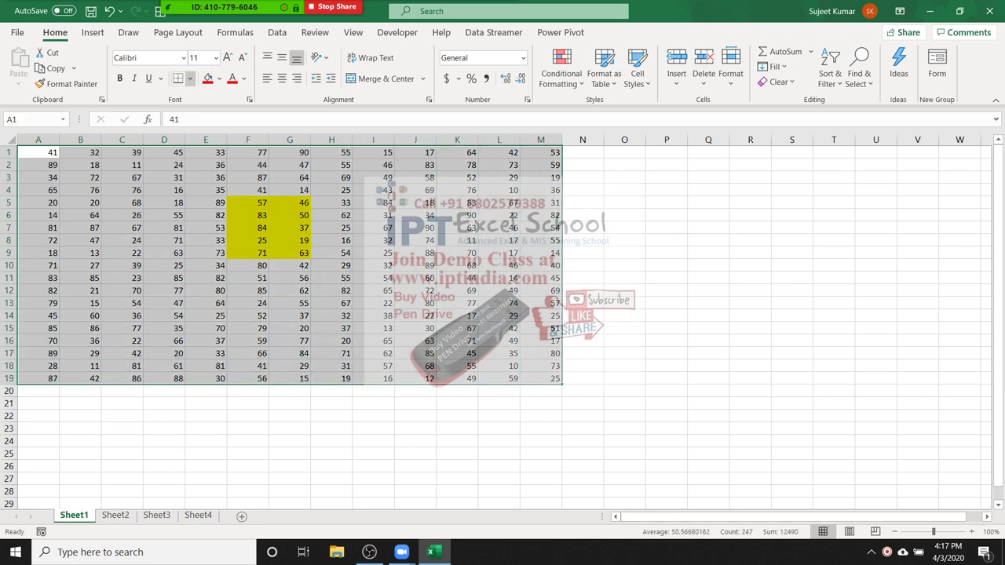
{"action": "left_click", "coordinate": [190, 78]}
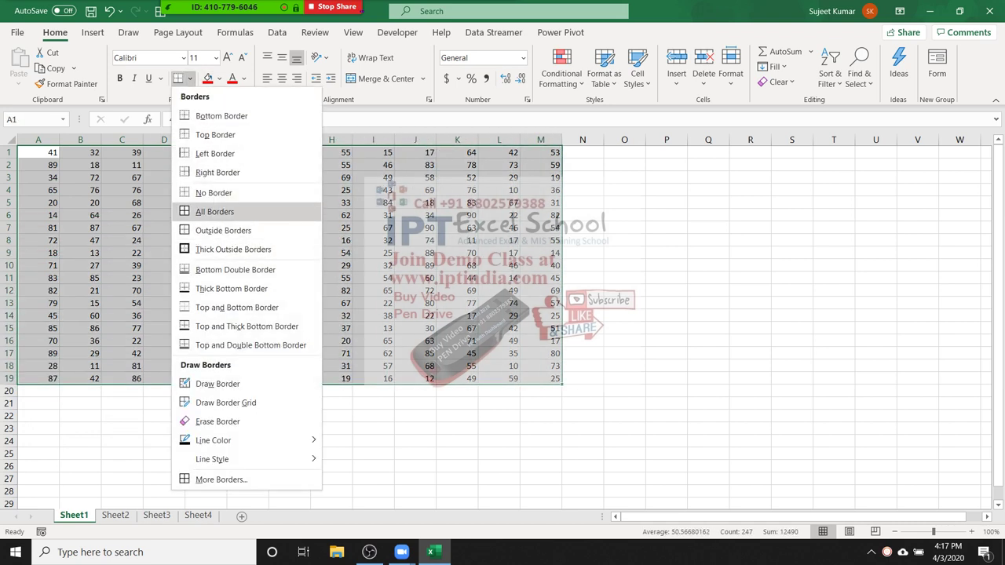
{"action": "left_click", "coordinate": [214, 211]}
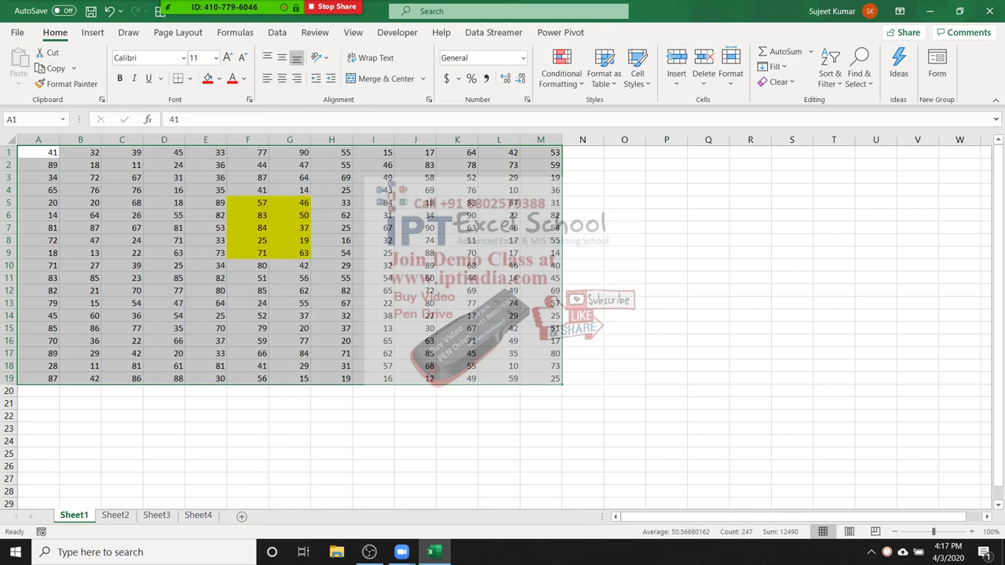
{"action": "left_click", "coordinate": [604, 72]}
- Format the grid as a table with the light black-header style
{"action": "left_click", "coordinate": [610, 126]}
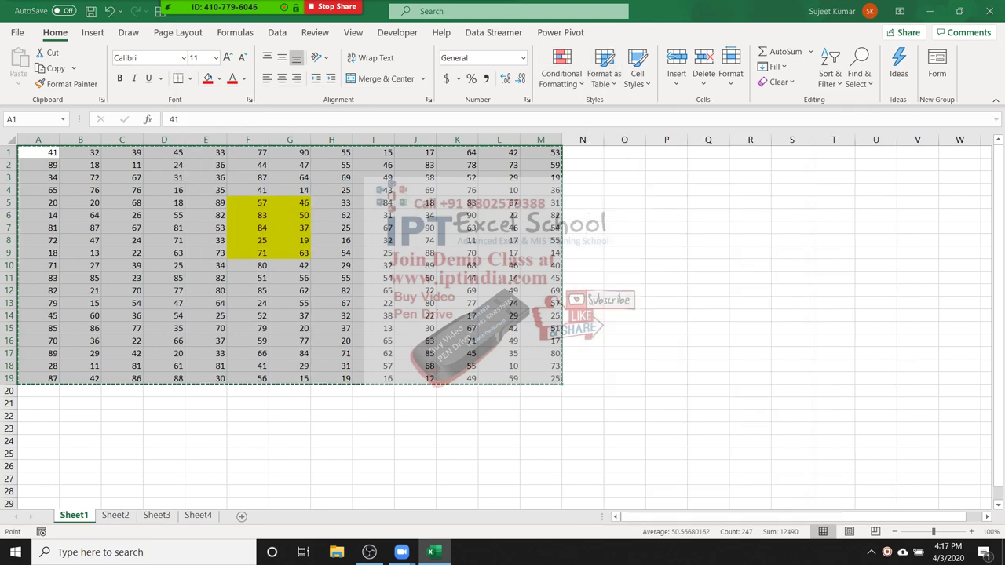
{"action": "key", "text": "Return"}
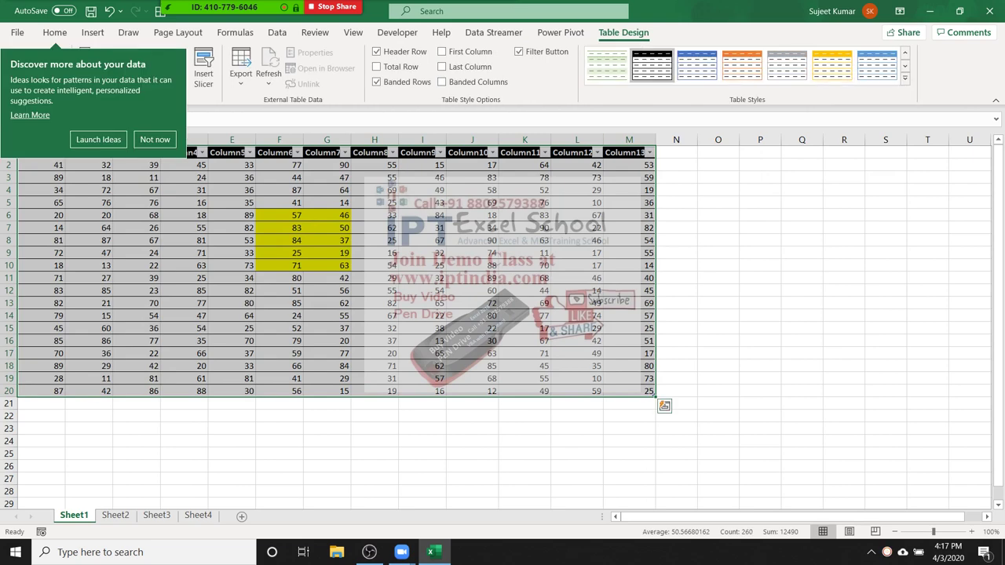
{"action": "left_click", "coordinate": [905, 77]}
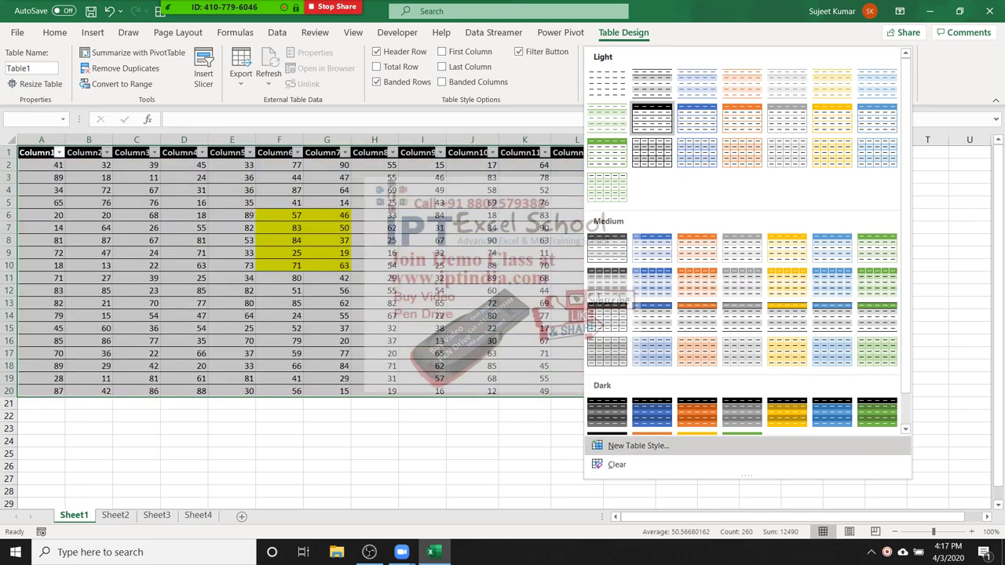
{"action": "left_click", "coordinate": [652, 118]}
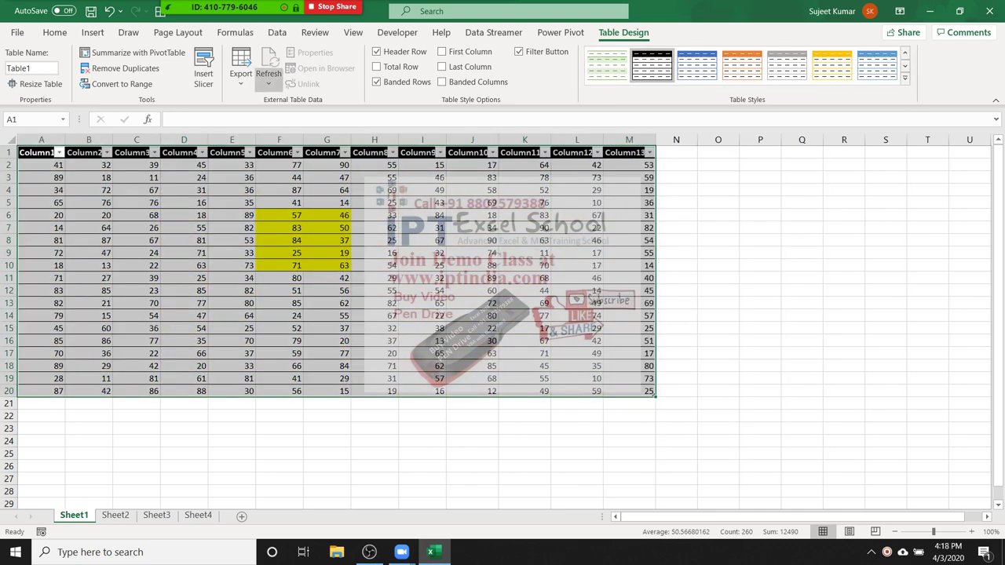
- Add a Total row with Sum for Column9 (816, 885), then convert the table to a range
{"action": "left_click", "coordinate": [376, 67]}
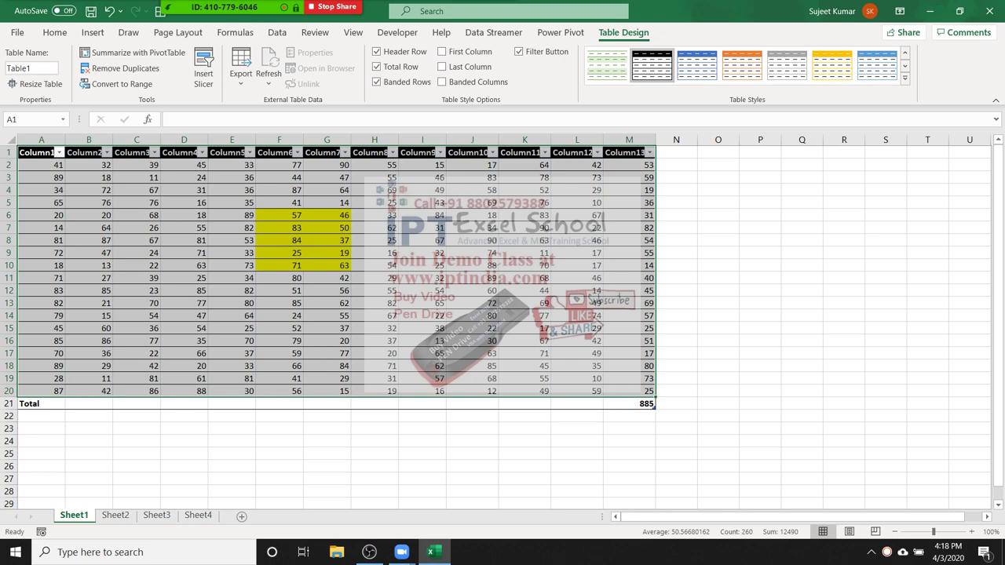
{"action": "left_click", "coordinate": [423, 404]}
{"action": "left_click", "coordinate": [452, 404]}
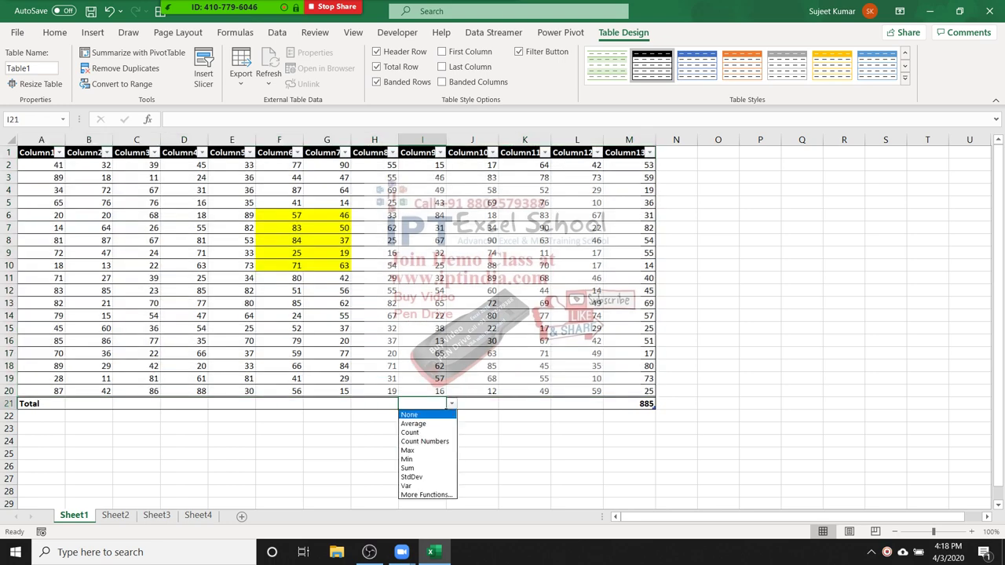
{"action": "key", "text": "Down"}
{"action": "key", "text": "Down"}
{"action": "key", "text": "Down"}
{"action": "key", "text": "Down"}
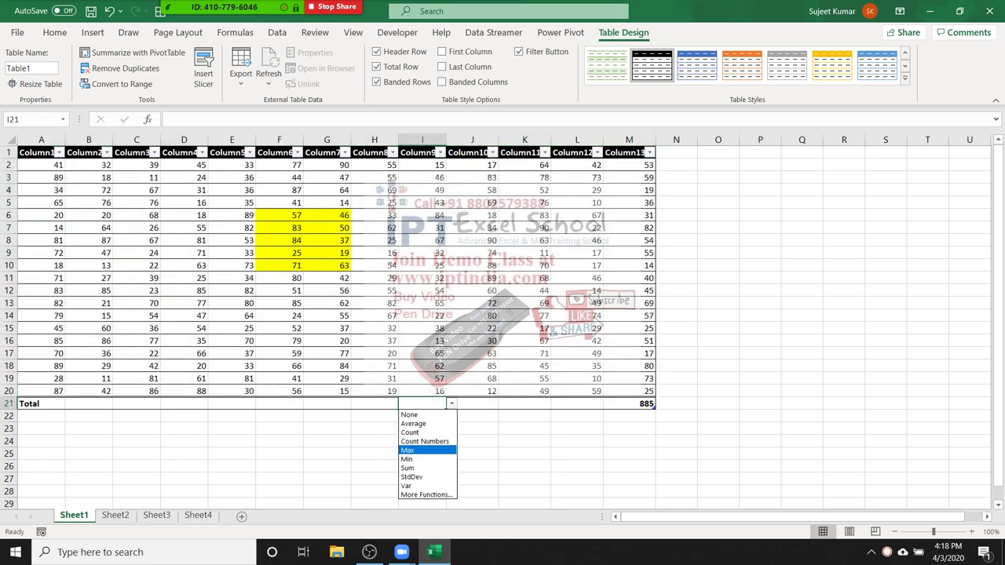
{"action": "key", "text": "Down"}
{"action": "key", "text": "Down"}
{"action": "key", "text": "Return"}
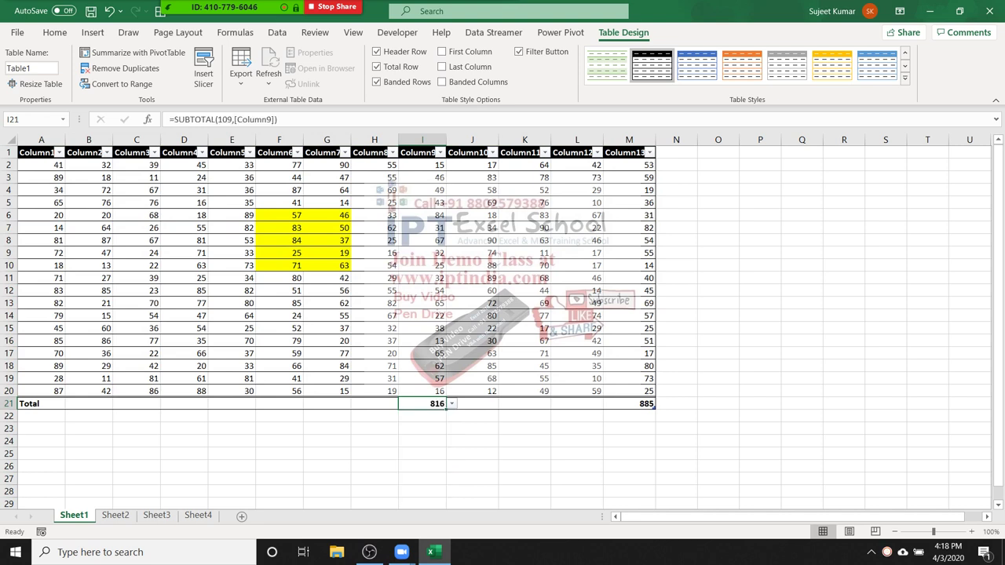
{"action": "left_click", "coordinate": [374, 366]}
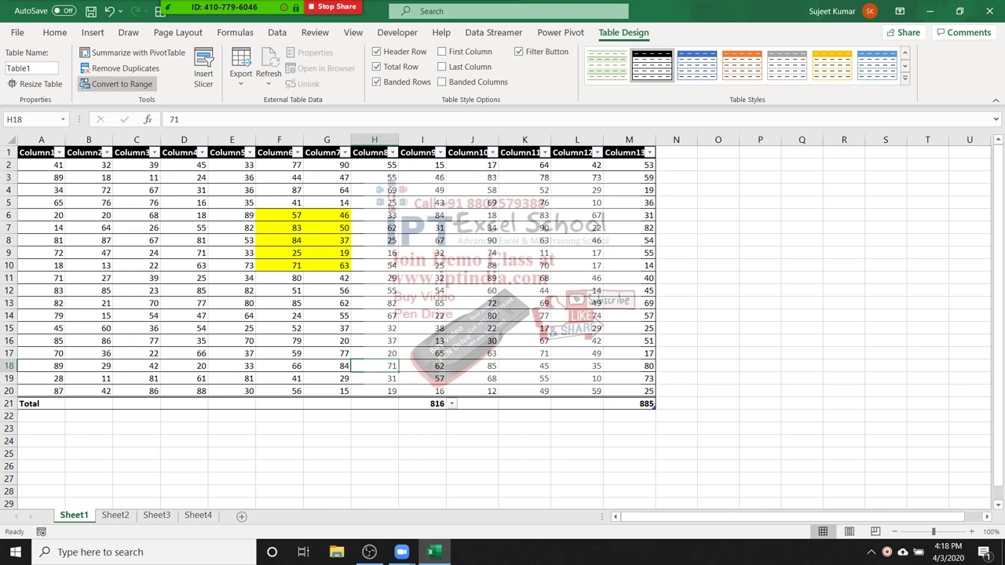
{"action": "left_click", "coordinate": [118, 84]}
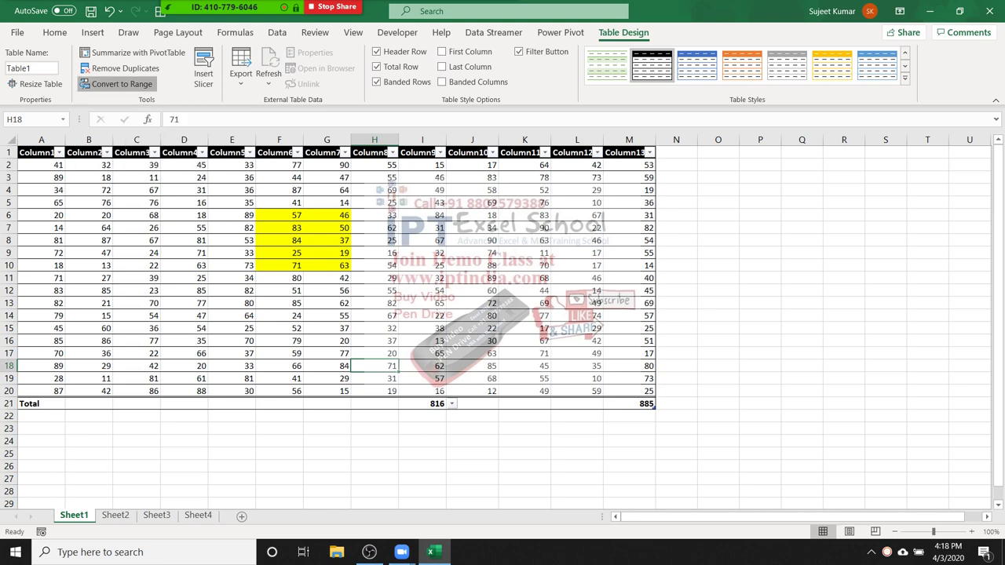
{"action": "left_click", "coordinate": [481, 312]}
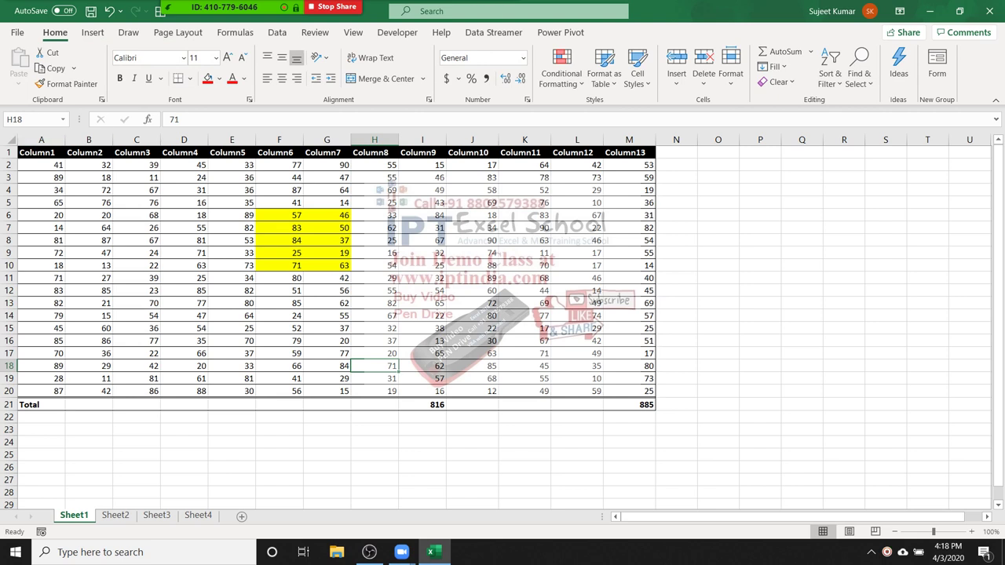
- Apply a cell style to data rows A2:M20, then select column L for inserting
{"action": "left_click", "coordinate": [40, 152]}
{"action": "mouse_move", "coordinate": [41, 164]}
{"action": "left_mouse_down"}
{"action": "mouse_move", "coordinate": [629, 354]}
{"action": "mouse_move", "coordinate": [629, 391]}
{"action": "left_mouse_up"}
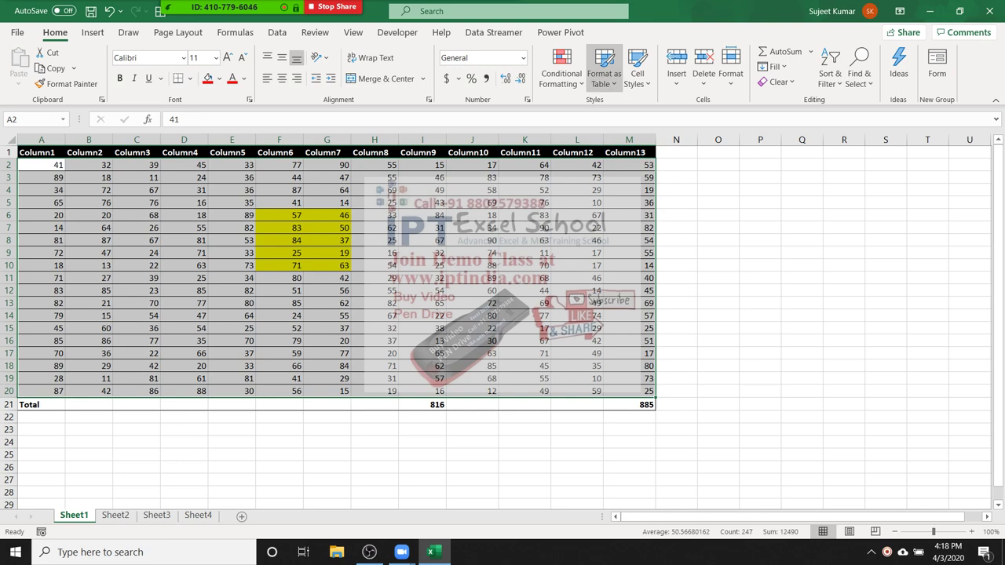
{"action": "left_click", "coordinate": [637, 73]}
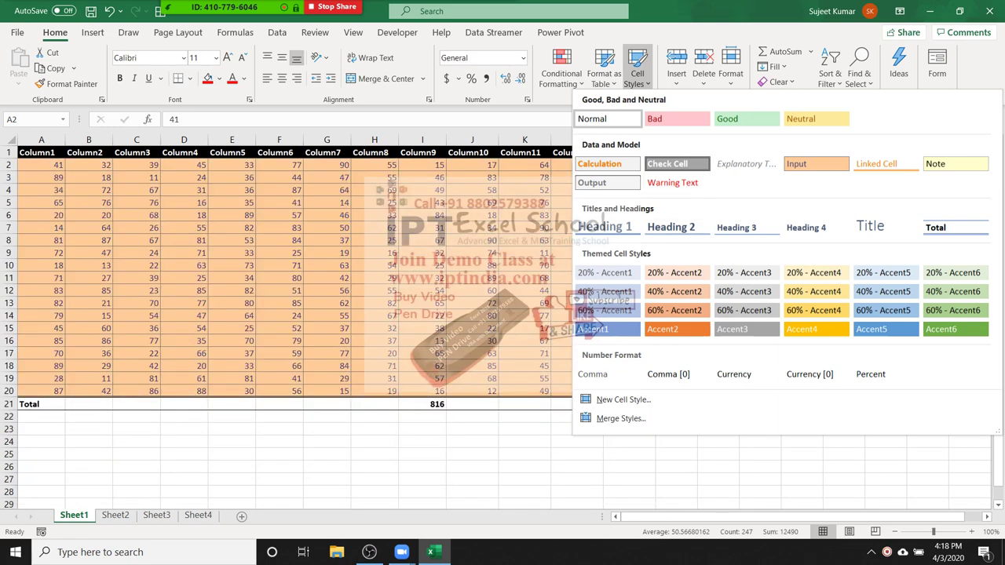
{"action": "left_click", "coordinate": [744, 291]}
{"action": "left_click", "coordinate": [676, 203]}
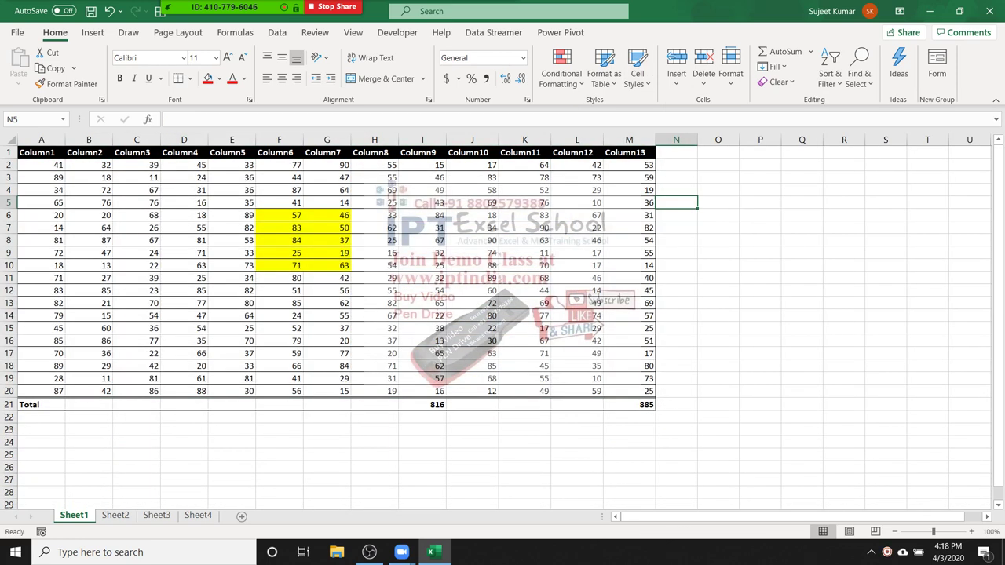
{"action": "left_click", "coordinate": [577, 140]}
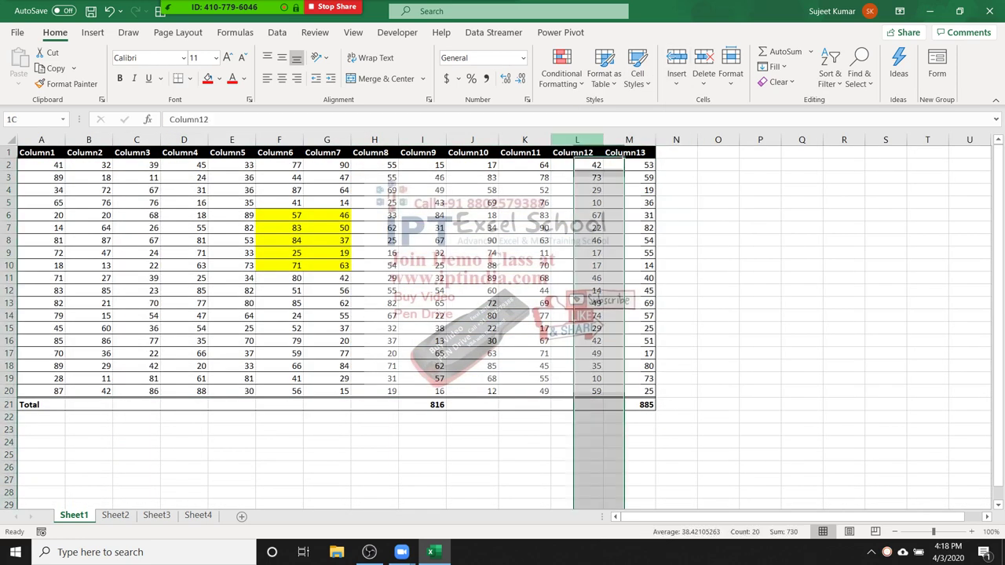
{"action": "left_click", "coordinate": [676, 78]}
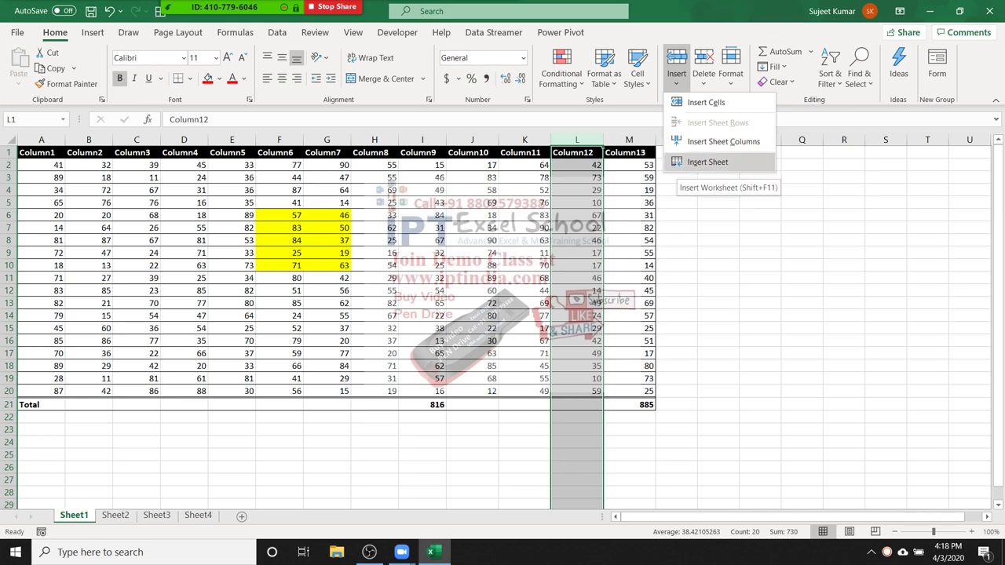
- Insert blank worksheet Sheet5, return to Sheet1, and review the Delete and Format options unchanged
{"action": "left_click", "coordinate": [708, 162]}
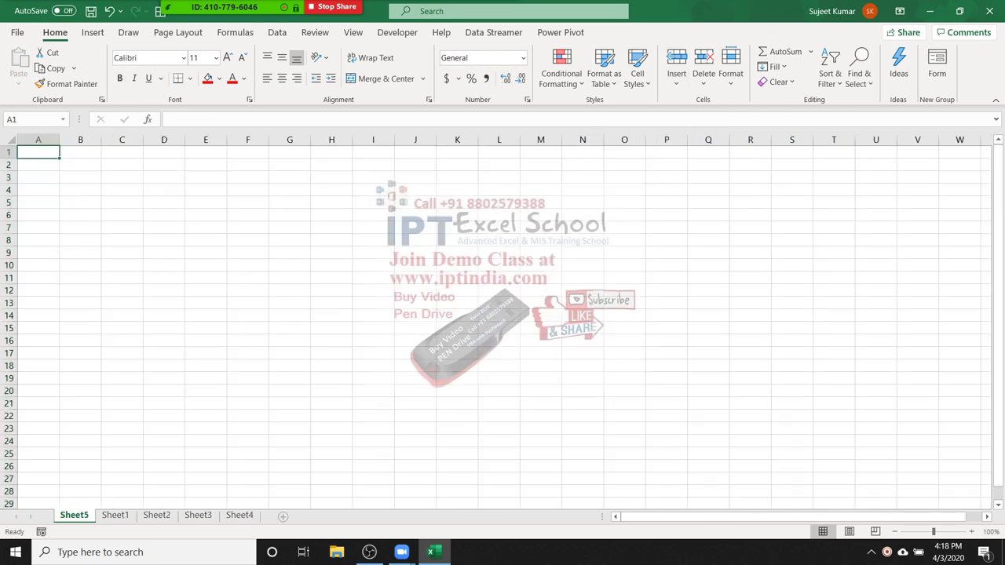
{"action": "left_click", "coordinate": [115, 515]}
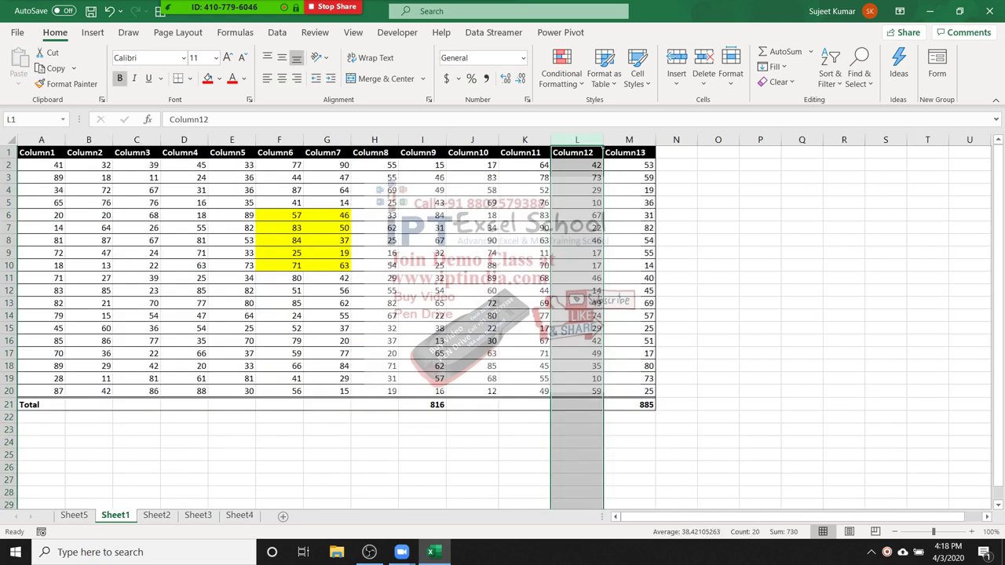
{"action": "left_click", "coordinate": [717, 189]}
{"action": "left_click", "coordinate": [703, 78]}
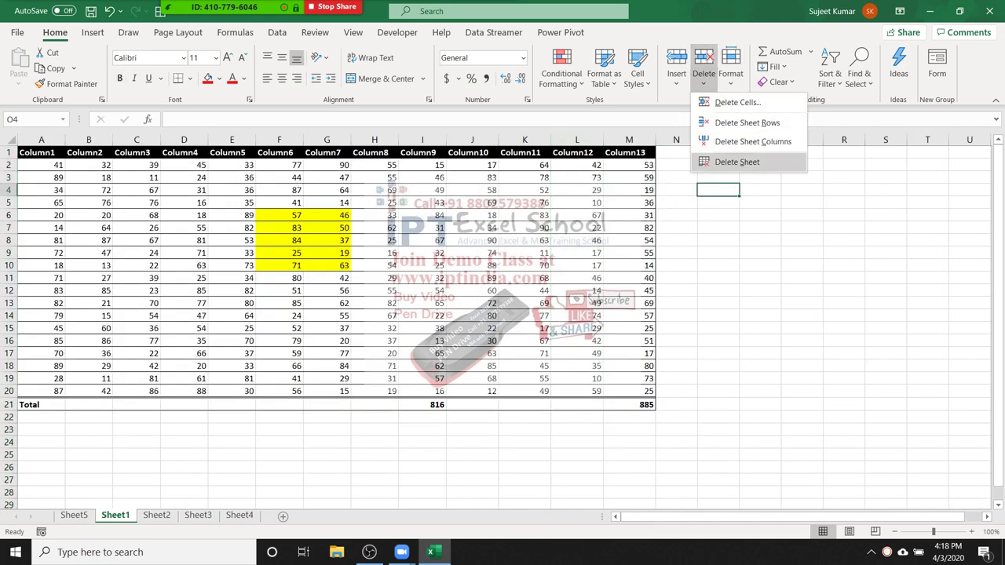
{"action": "key", "text": "Escape"}
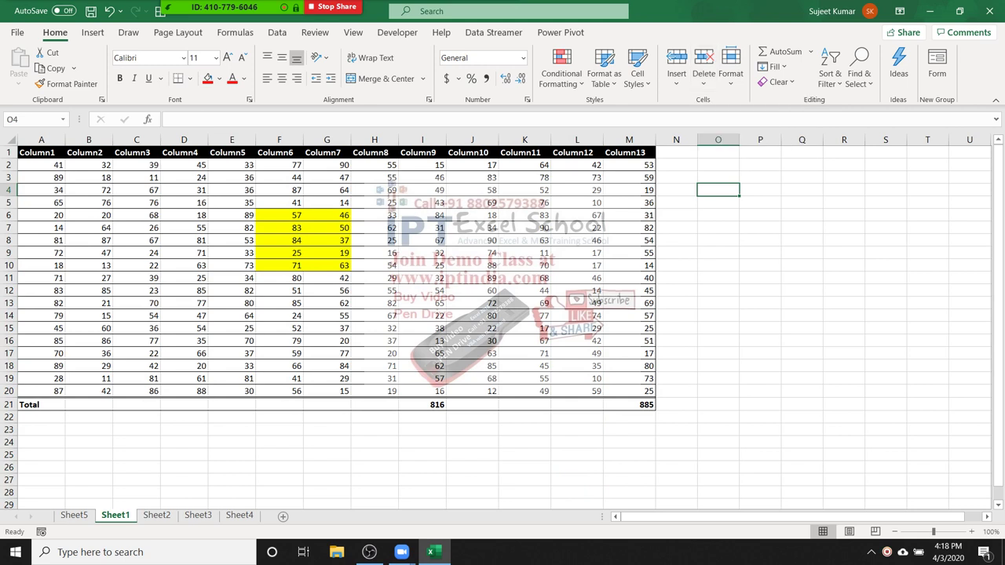
{"action": "left_click", "coordinate": [759, 239]}
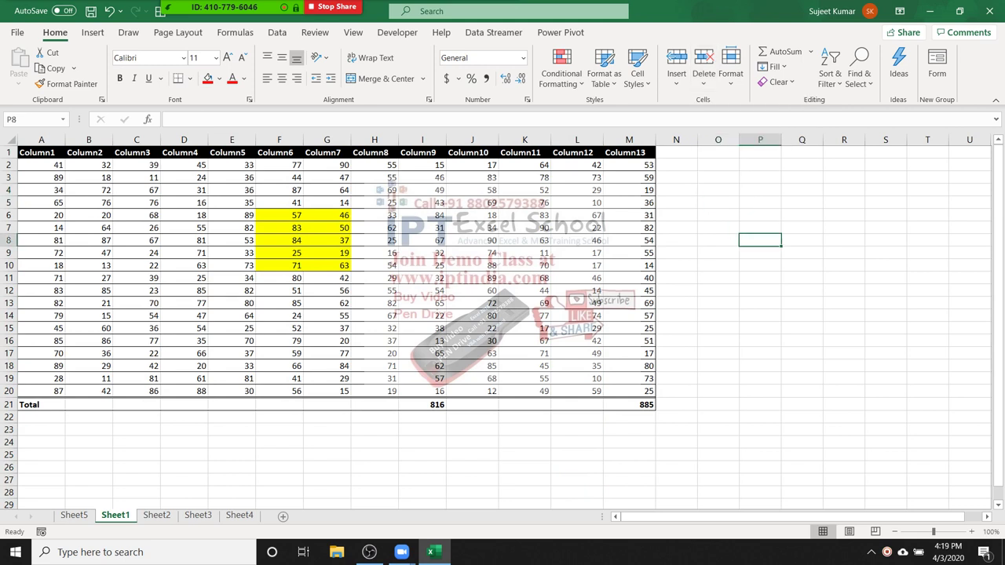
{"action": "left_click", "coordinate": [730, 67]}
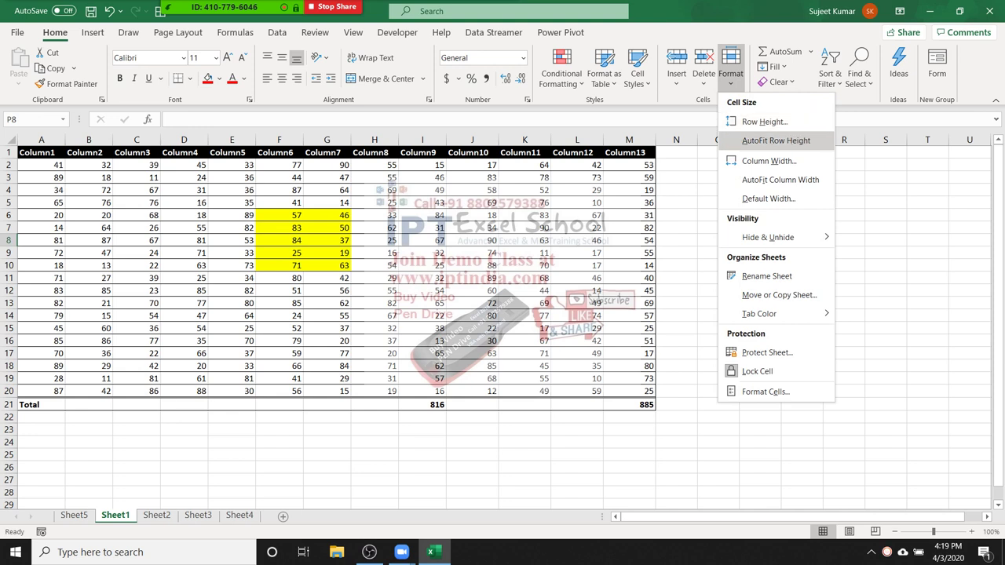
{"action": "mouse_move", "coordinate": [768, 237]}
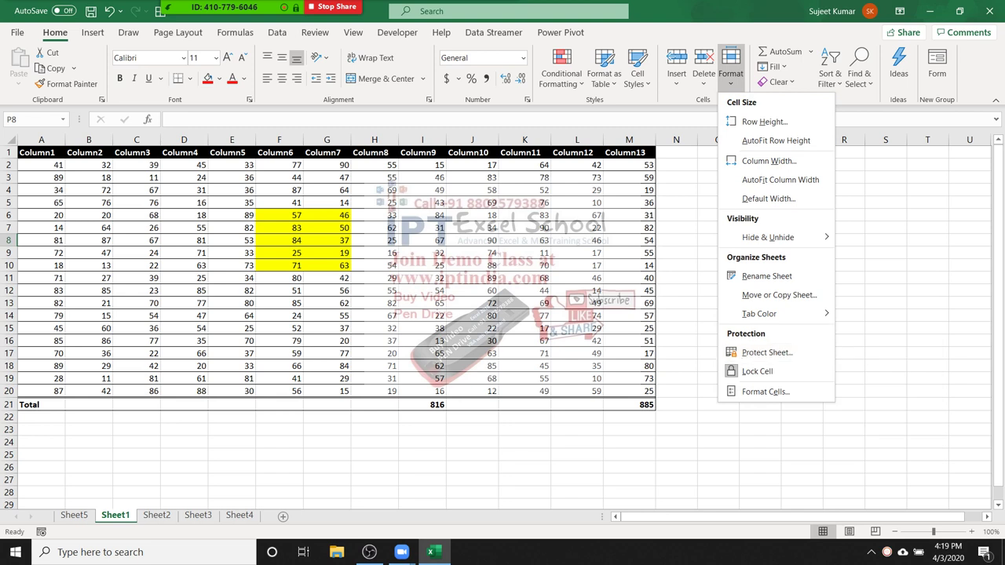
{"action": "key", "text": "Escape"}
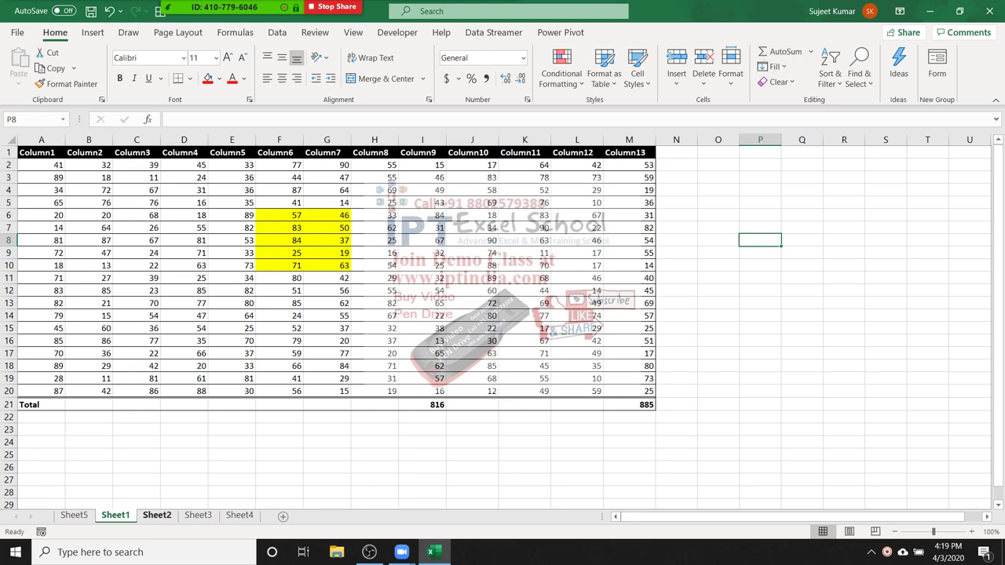
- On a new worksheet, enter 25 in A1 and fill it down through A11
{"action": "left_click", "coordinate": [156, 515]}
{"action": "left_click", "coordinate": [283, 516]}
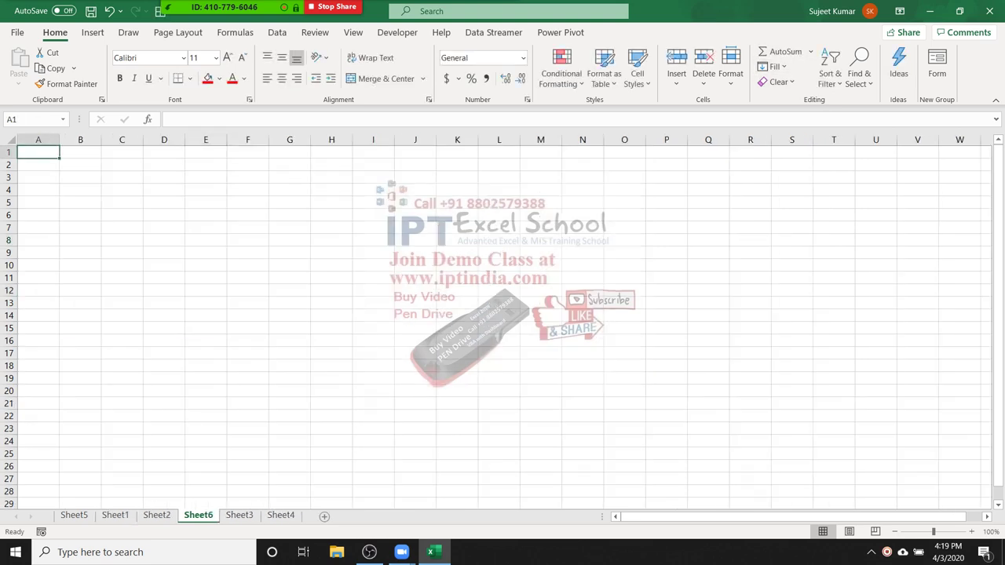
{"action": "type", "text": "25"}
{"action": "key", "text": "Return"}
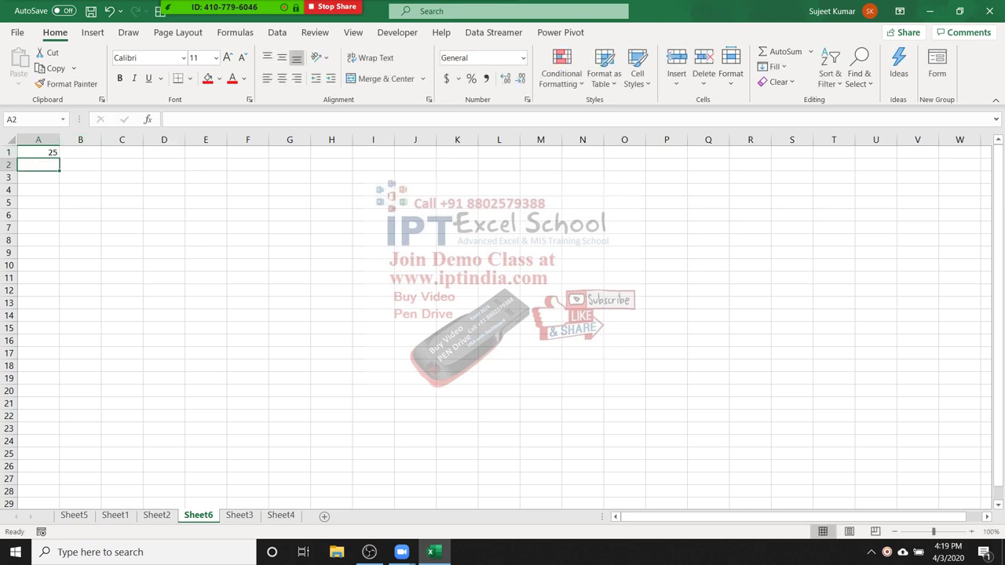
{"action": "left_click", "coordinate": [37, 152]}
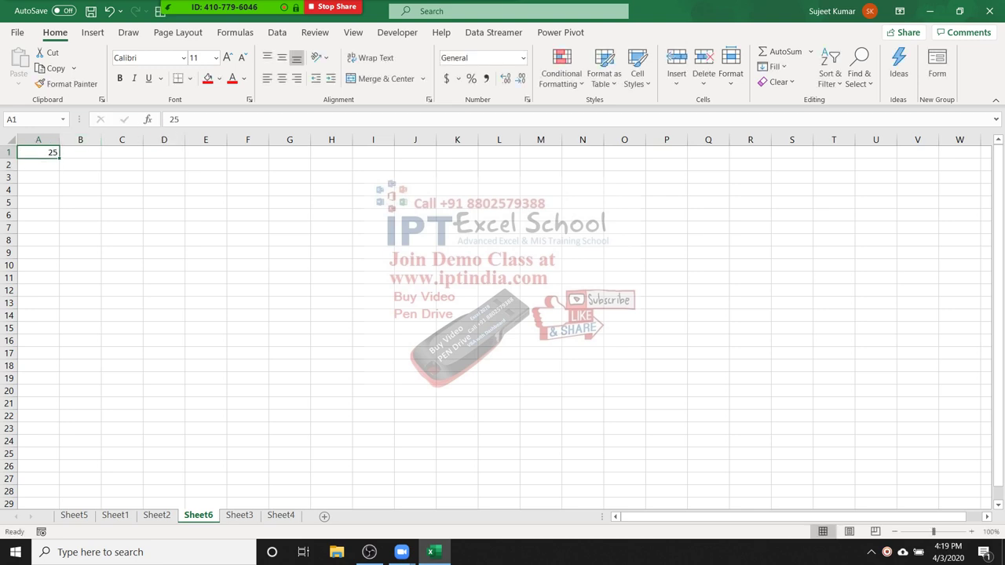
{"action": "key", "text": "shift+Down"}
{"action": "key", "text": "shift+Down"}
{"action": "key", "text": "shift+Down"}
{"action": "key", "text": "shift+Down"}
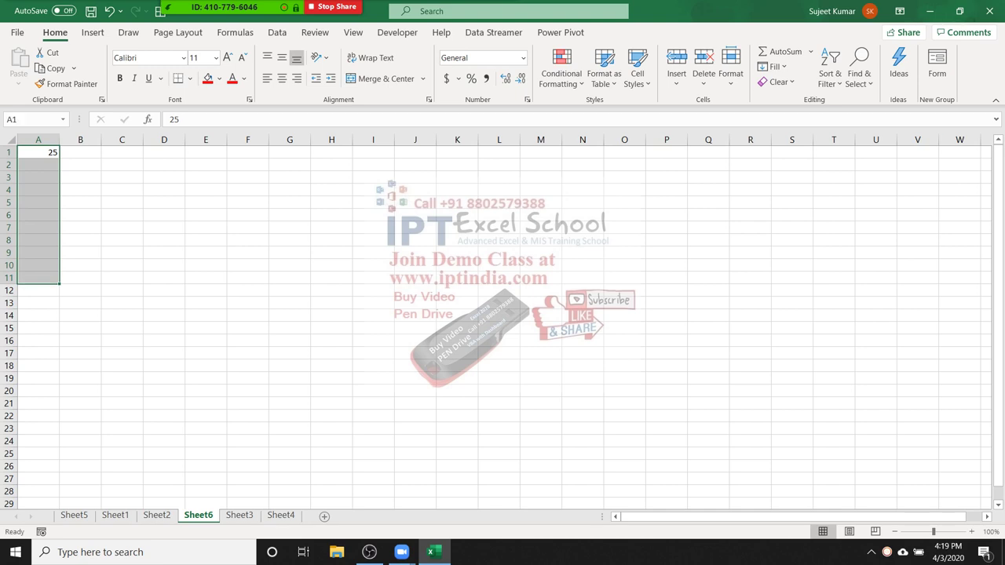
{"action": "left_click", "coordinate": [773, 66]}
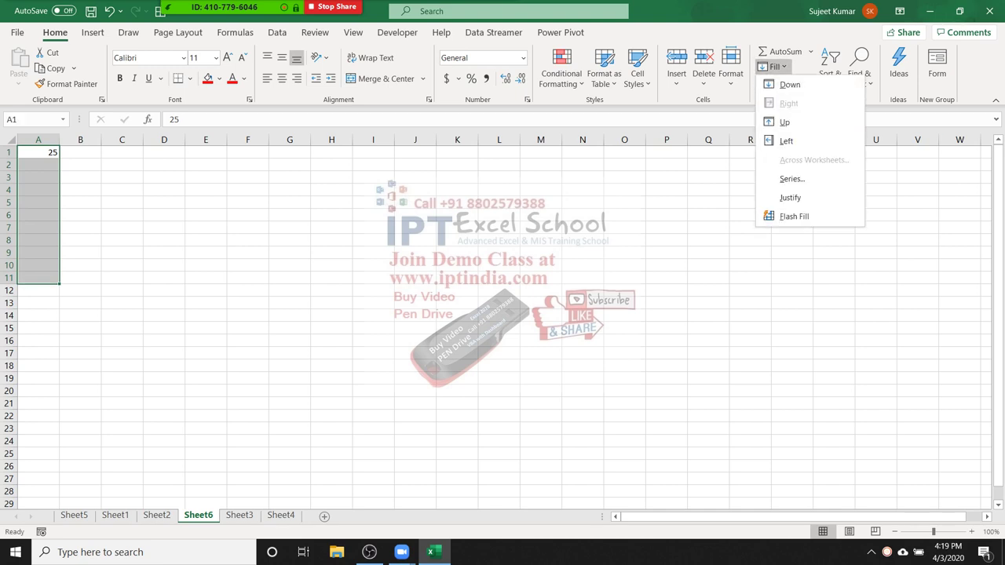
{"action": "left_click", "coordinate": [790, 84]}
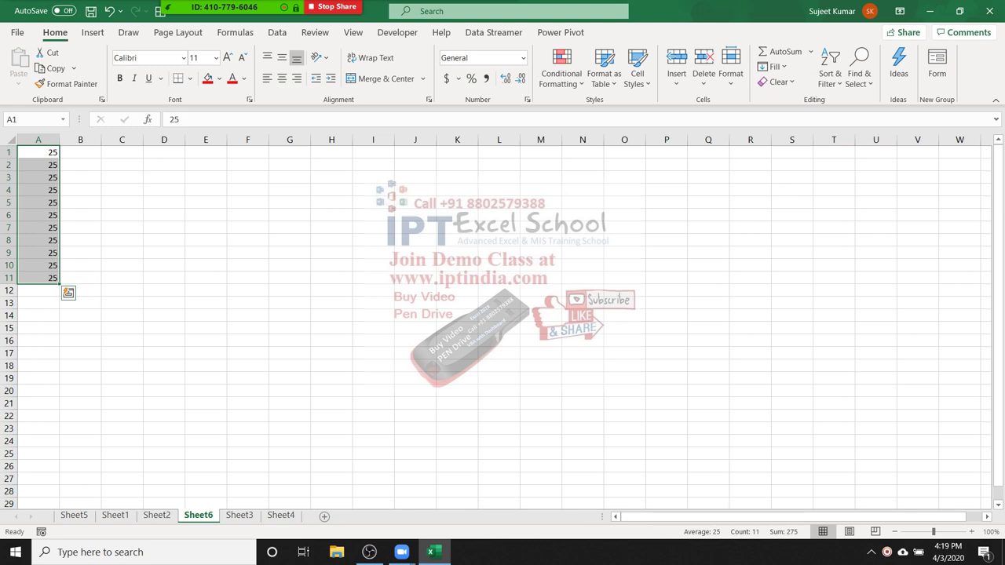
- Fill the 25s right across A1:J11, then undo the fill
{"action": "left_click_drag", "start_coordinate": [37, 153], "coordinate": [416, 278]}
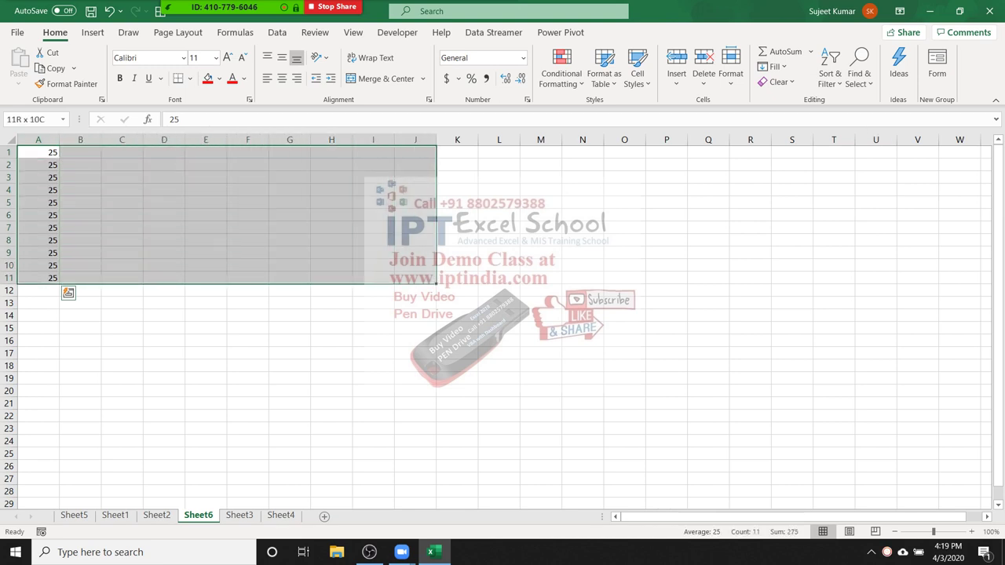
{"action": "left_click", "coordinate": [776, 82]}
{"action": "left_click", "coordinate": [772, 66]}
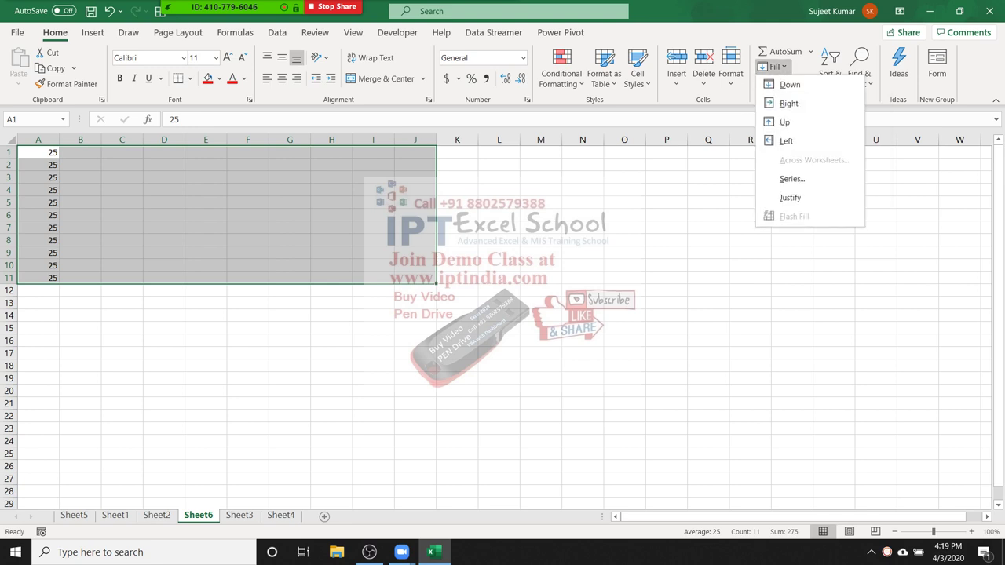
{"action": "left_click", "coordinate": [788, 103]}
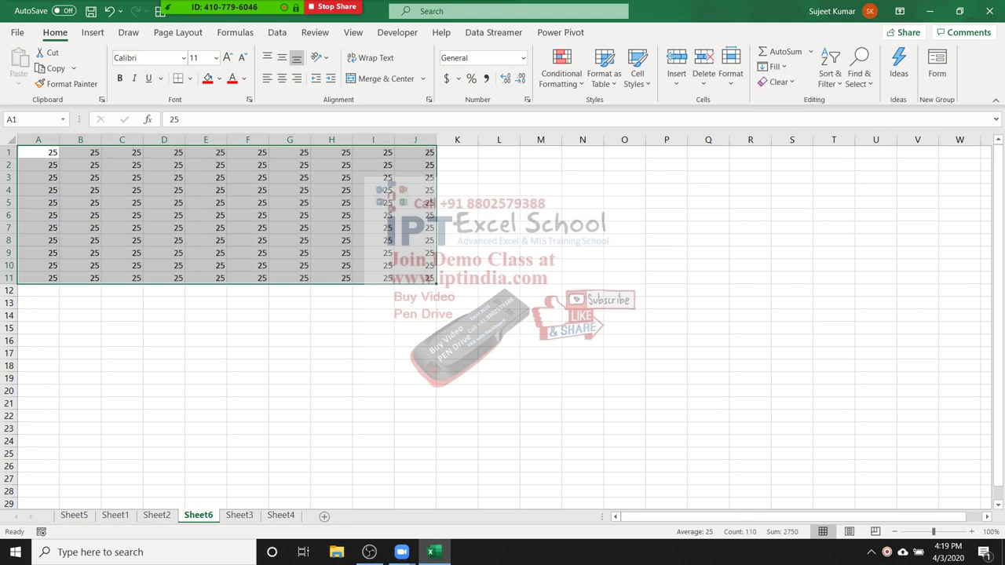
{"action": "key", "text": "ctrl+z"}
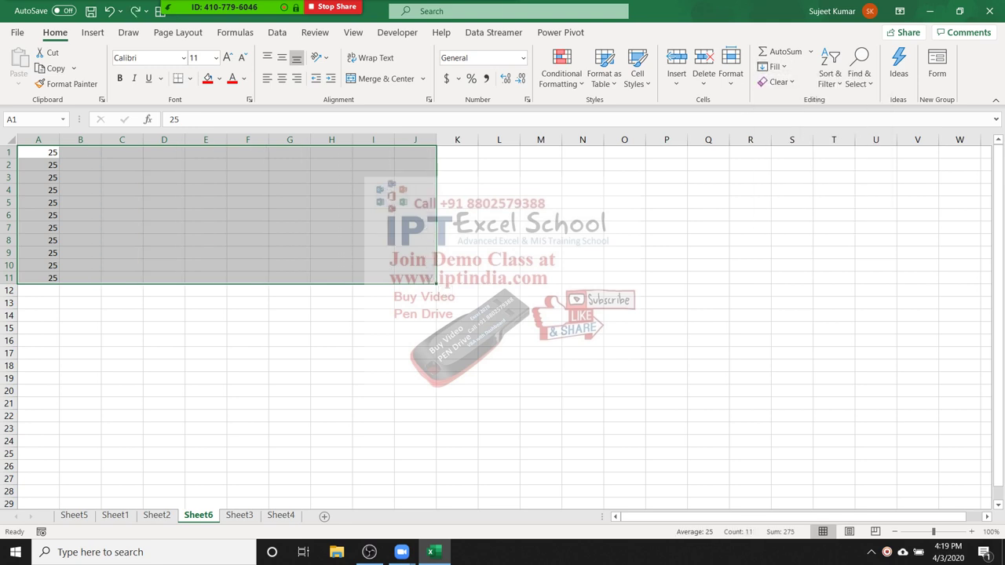
- Try an AutoSum of A1:A11 in A12 with Alt+=, cancel it, and view the AutoSum choices
{"action": "left_click", "coordinate": [38, 290]}
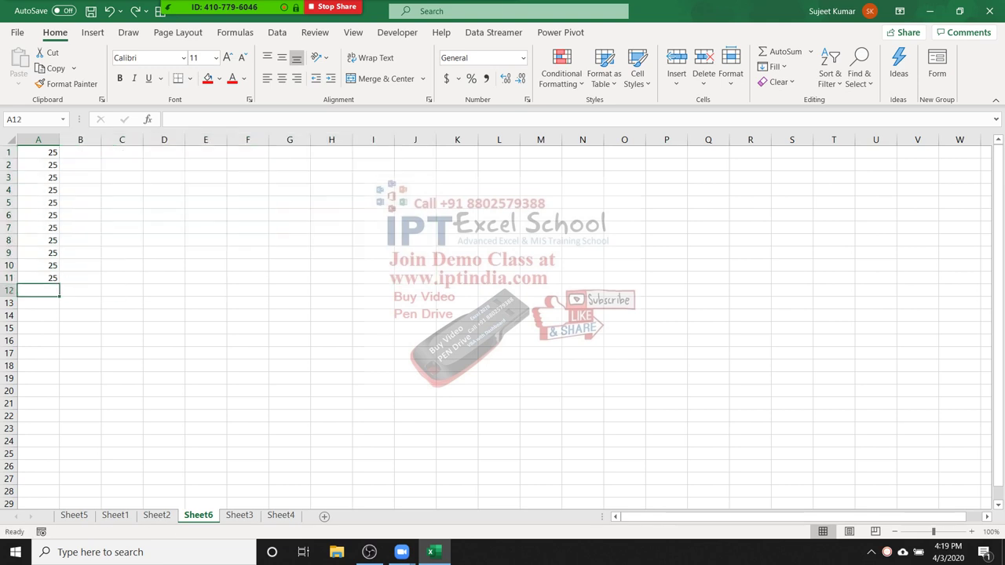
{"action": "type", "text": "=sum"}
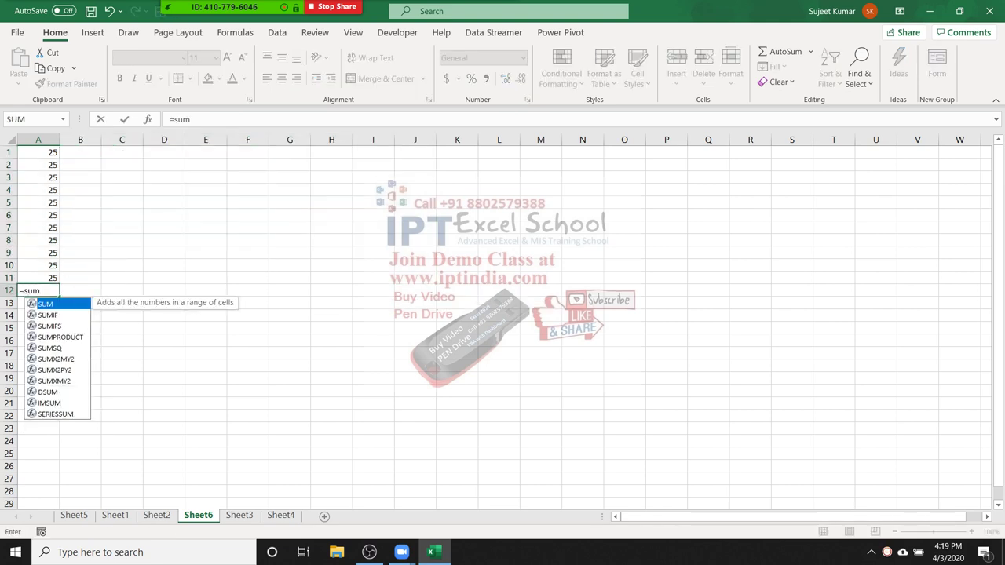
{"action": "key", "text": "Escape"}
{"action": "key", "text": "Escape"}
{"action": "key", "text": "alt+equal"}
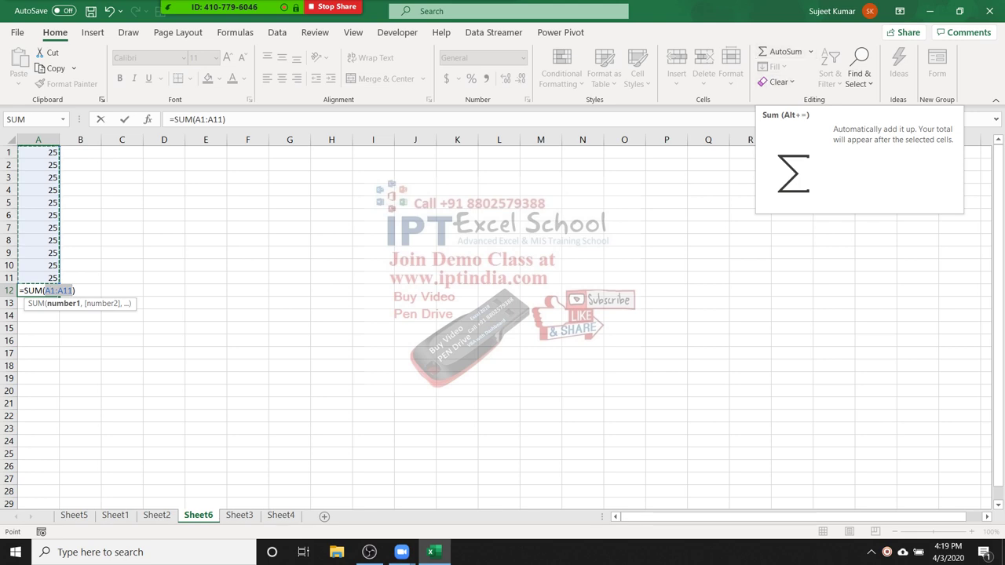
{"action": "key", "text": "Escape"}
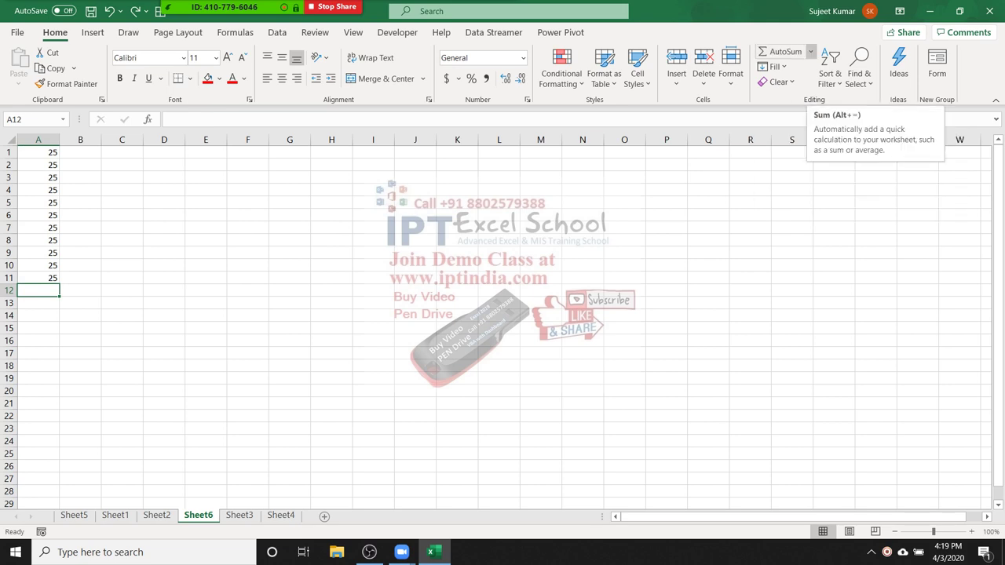
{"action": "left_click", "coordinate": [810, 51]}
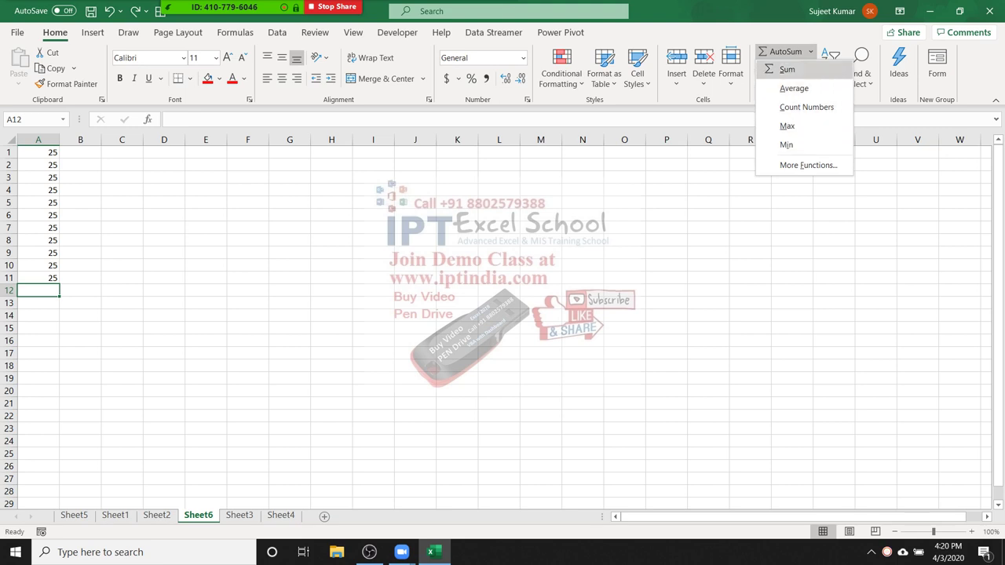
- Preview an Average of A1:A11 in A12 and discard it without other changes
{"action": "left_click", "coordinate": [793, 88]}
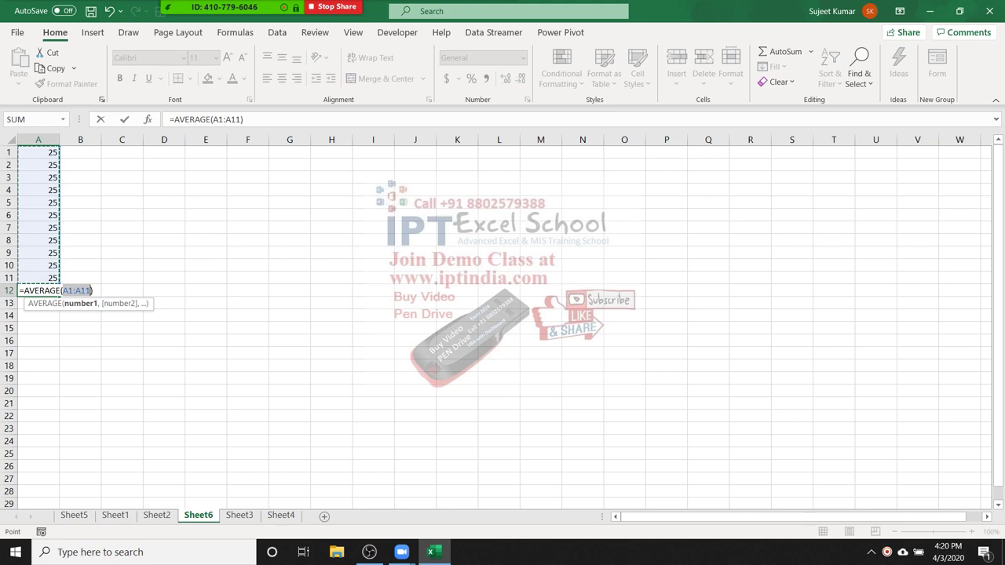
{"action": "key", "text": "Escape"}
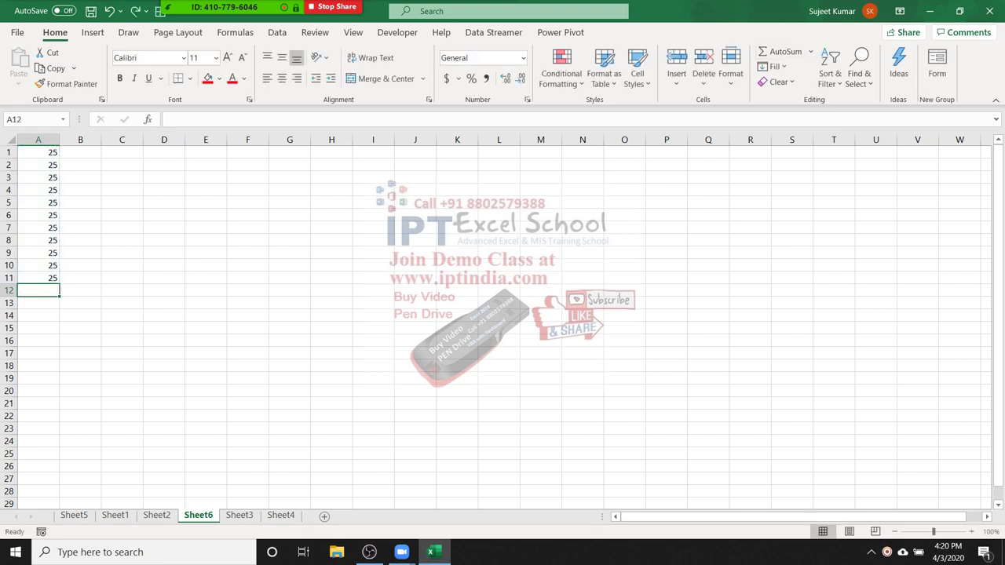
{"action": "left_click", "coordinate": [830, 79]}
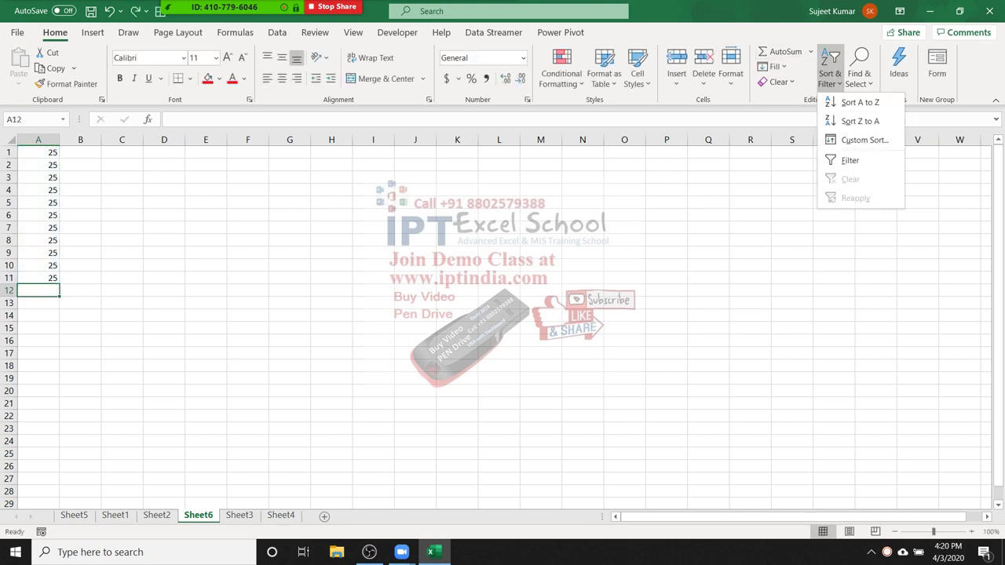
{"action": "left_click", "coordinate": [773, 67]}
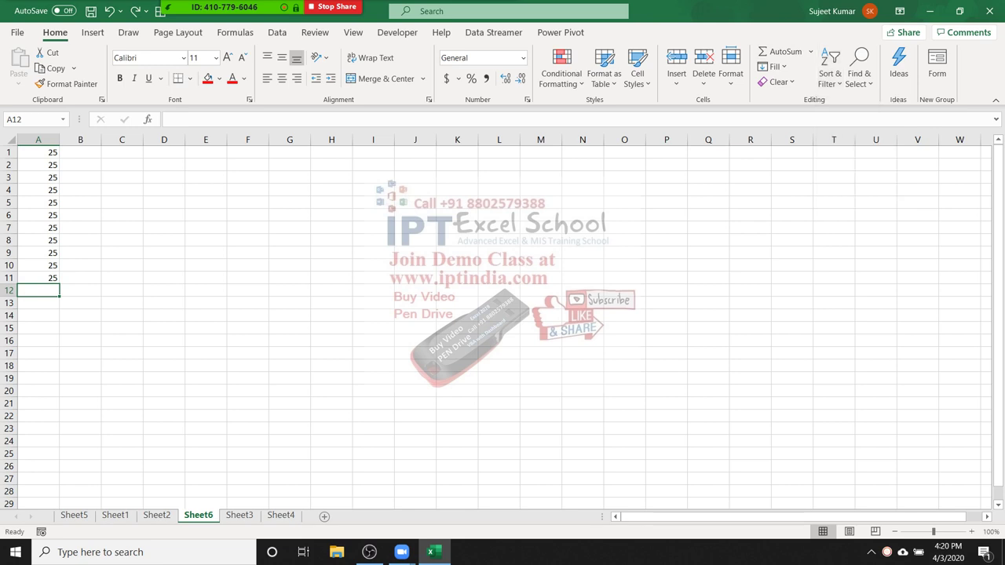
{"action": "left_click", "coordinate": [773, 67]}
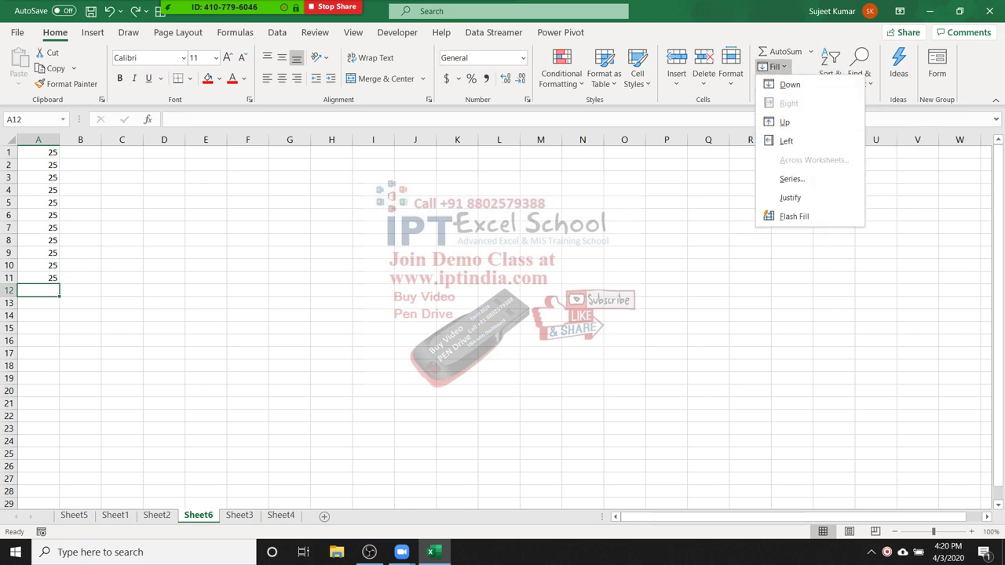
{"action": "key", "text": "Escape"}
- Select A1:A11 and delete all the 25s
{"action": "left_click_drag", "start_coordinate": [37, 152], "coordinate": [39, 265]}
{"action": "left_click", "coordinate": [38, 165]}
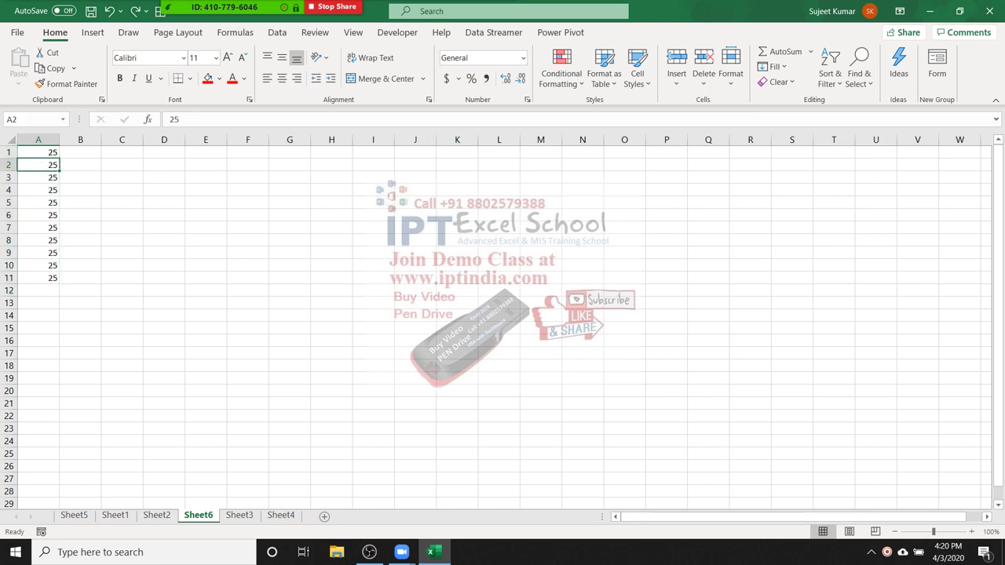
{"action": "left_click_drag", "start_coordinate": [38, 153], "coordinate": [38, 278]}
{"action": "key", "text": "Delete"}
- Enter 1/1 in A1 and extend the dates down to A16 with the fill handle
{"action": "left_click", "coordinate": [38, 152]}
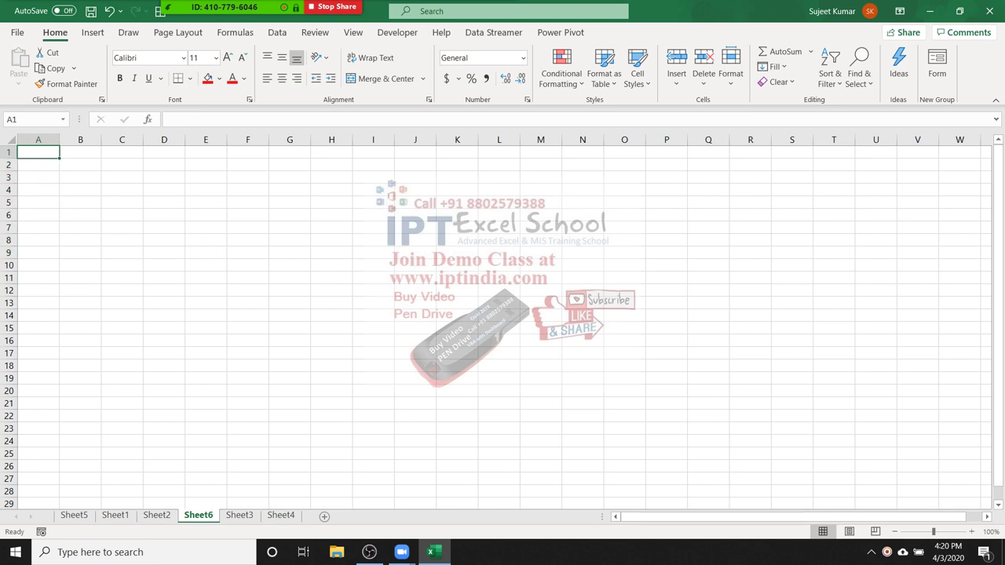
{"action": "type", "text": "1/1"}
{"action": "left_click", "coordinate": [80, 227]}
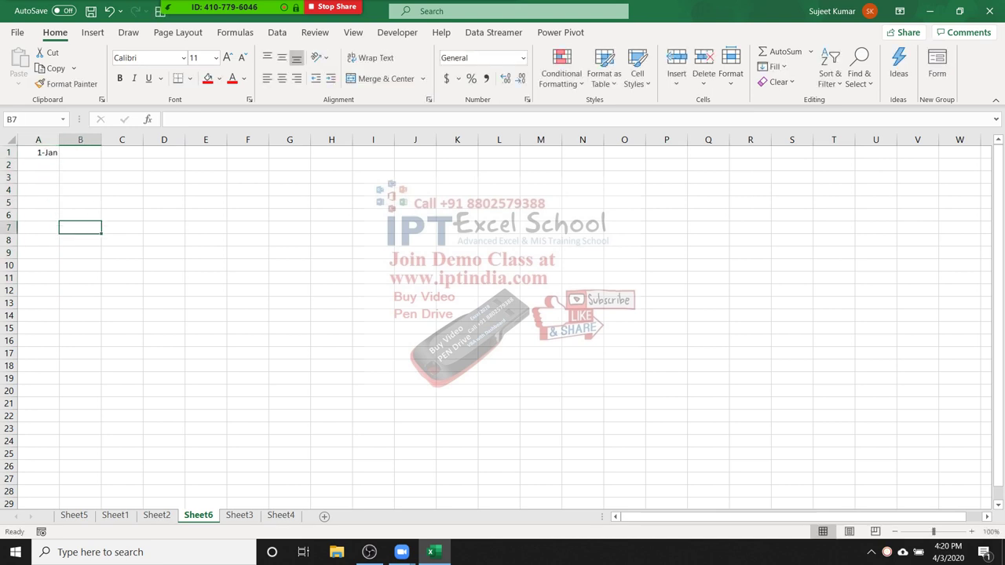
{"action": "left_click_drag", "start_coordinate": [37, 153], "coordinate": [38, 378]}
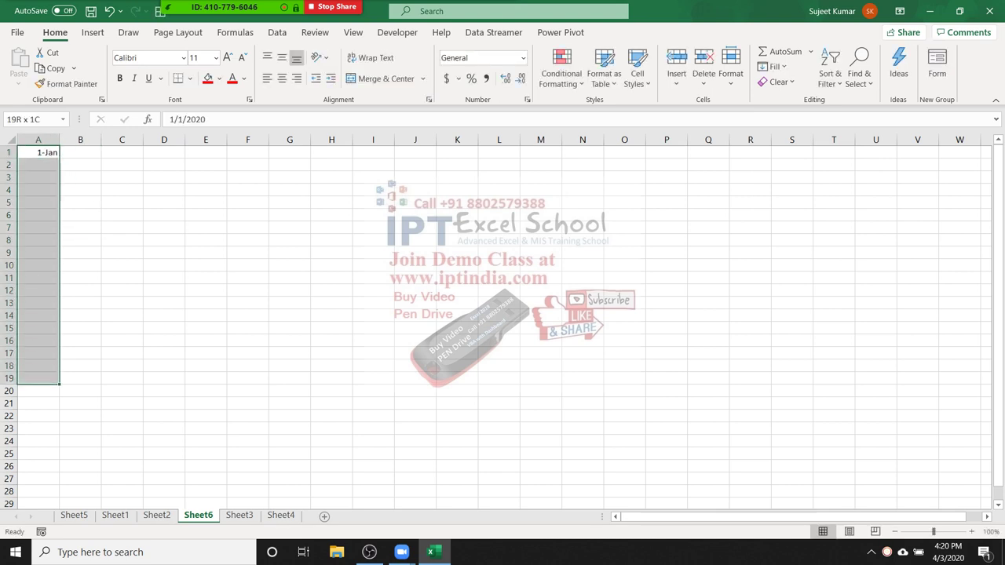
{"action": "left_click", "coordinate": [37, 152]}
{"action": "left_click_drag", "start_coordinate": [59, 157], "coordinate": [60, 346]}
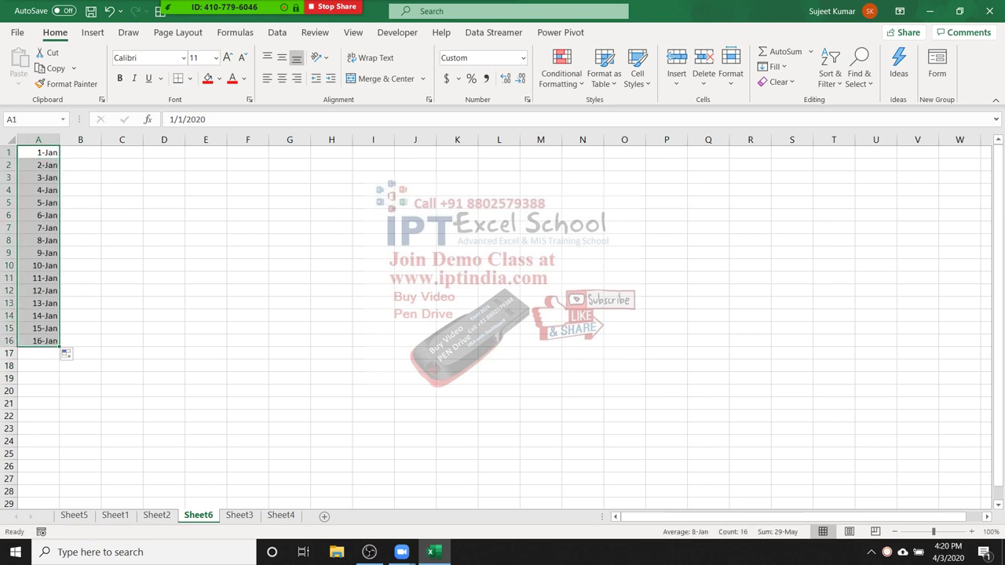
- Turn A1:A16 into a weekday-only date series ending 22-Jan
{"action": "left_click", "coordinate": [773, 67]}
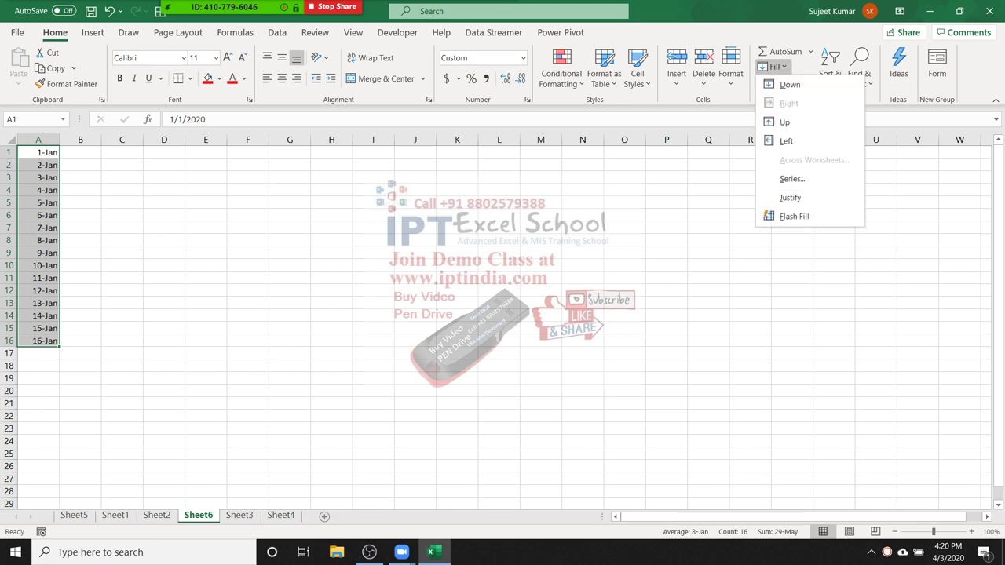
{"action": "left_click", "coordinate": [792, 179]}
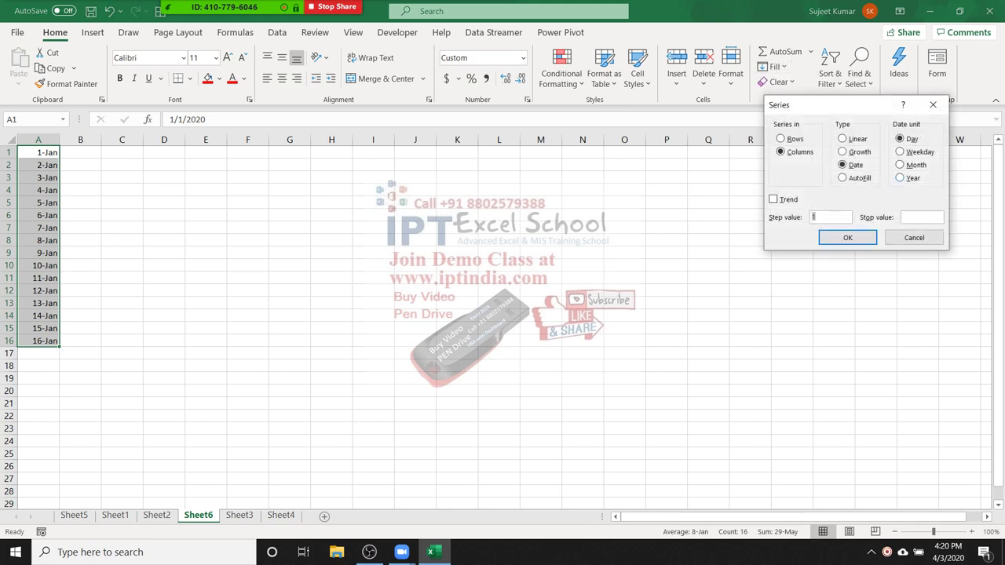
{"action": "left_click", "coordinate": [900, 151]}
{"action": "left_click", "coordinate": [847, 237]}
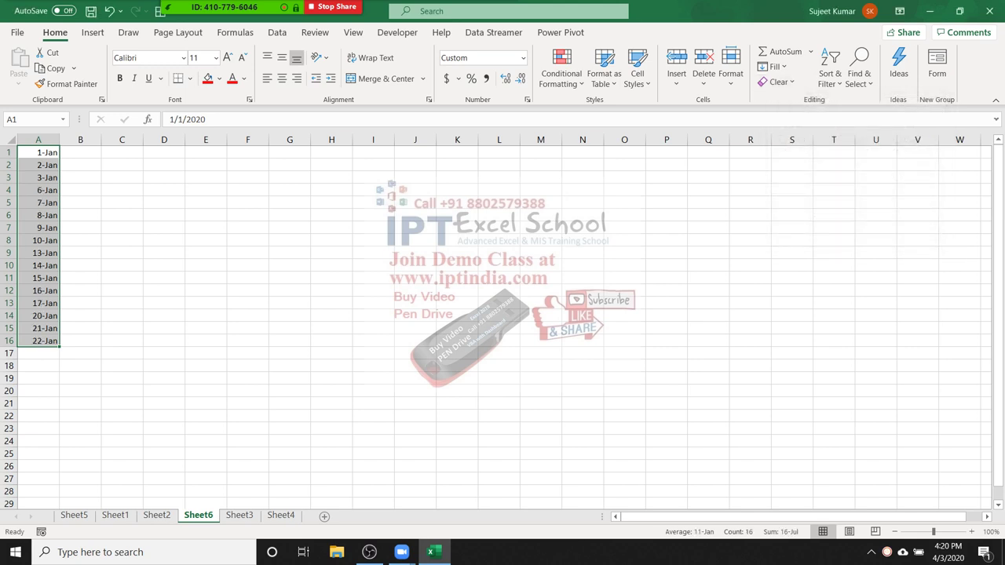
- Change the start date in A1 to 7-Jan, after trying 7/1/2020
{"action": "left_click", "coordinate": [772, 67]}
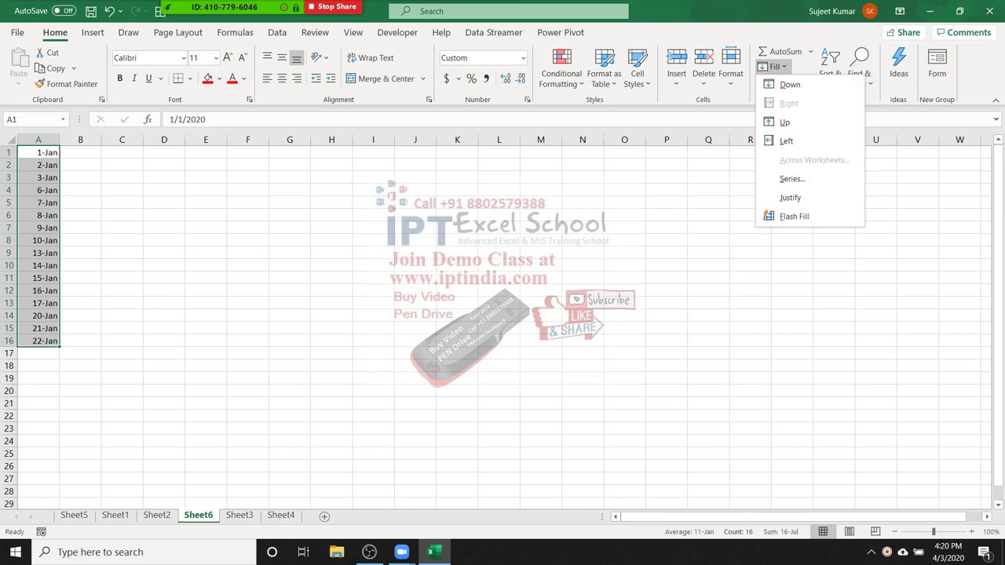
{"action": "key", "text": "Escape"}
{"action": "left_click", "coordinate": [38, 153]}
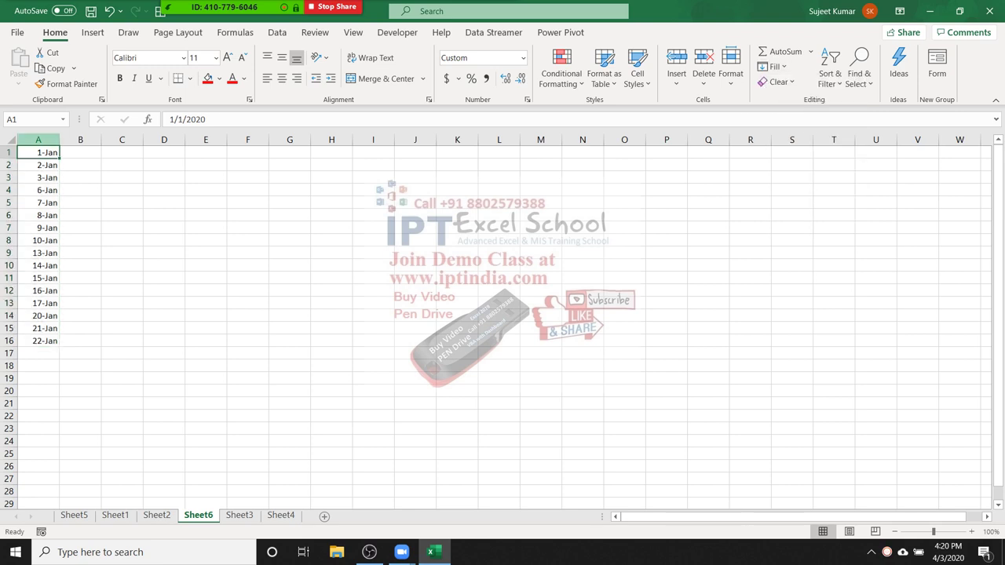
{"action": "type", "text": "7/1/2020"}
{"action": "key", "text": "Return"}
{"action": "left_click_drag", "start_coordinate": [37, 152], "coordinate": [37, 340]}
{"action": "left_click", "coordinate": [37, 152]}
{"action": "type", "text": "1/7"}
{"action": "key", "text": "Return"}
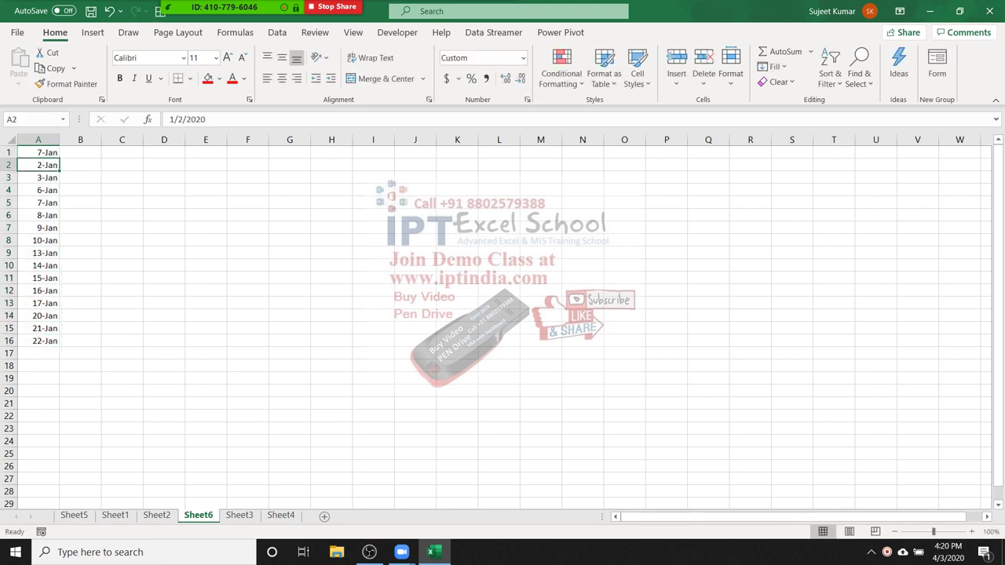
- Fill A1:A16 as a monthly date series from 7-Jan through 7-Apr
{"action": "left_click_drag", "start_coordinate": [38, 152], "coordinate": [38, 340]}
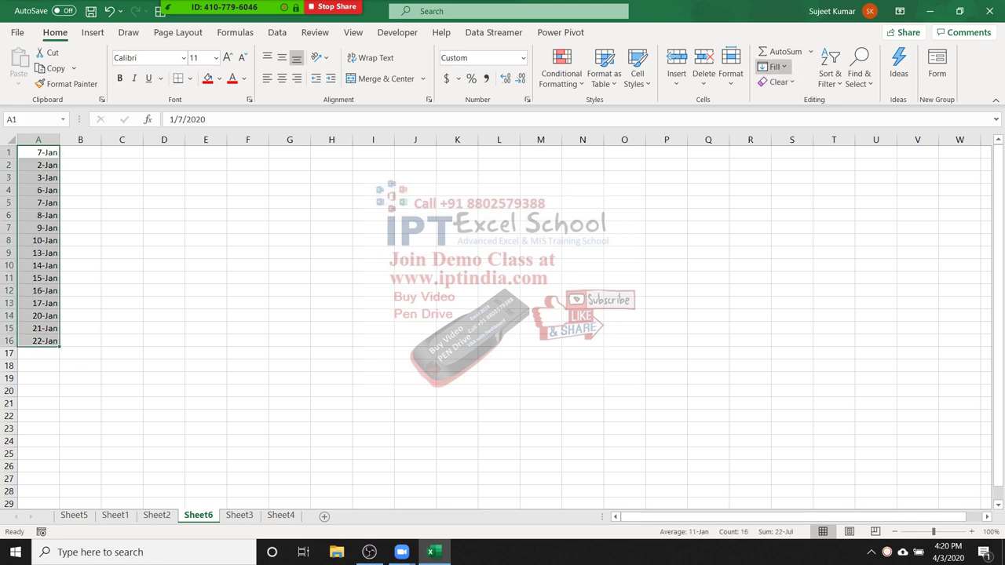
{"action": "left_click", "coordinate": [773, 67]}
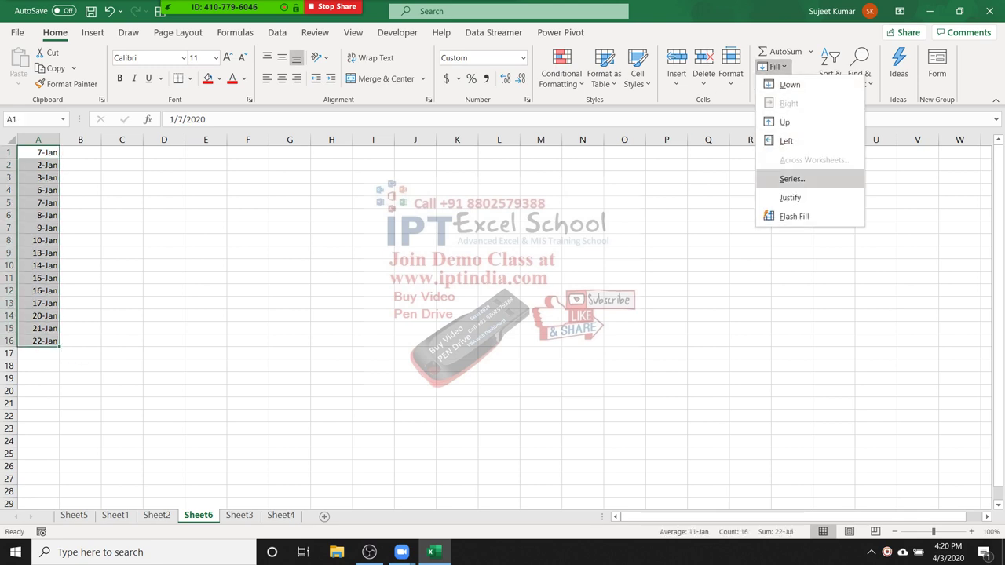
{"action": "left_click", "coordinate": [792, 178]}
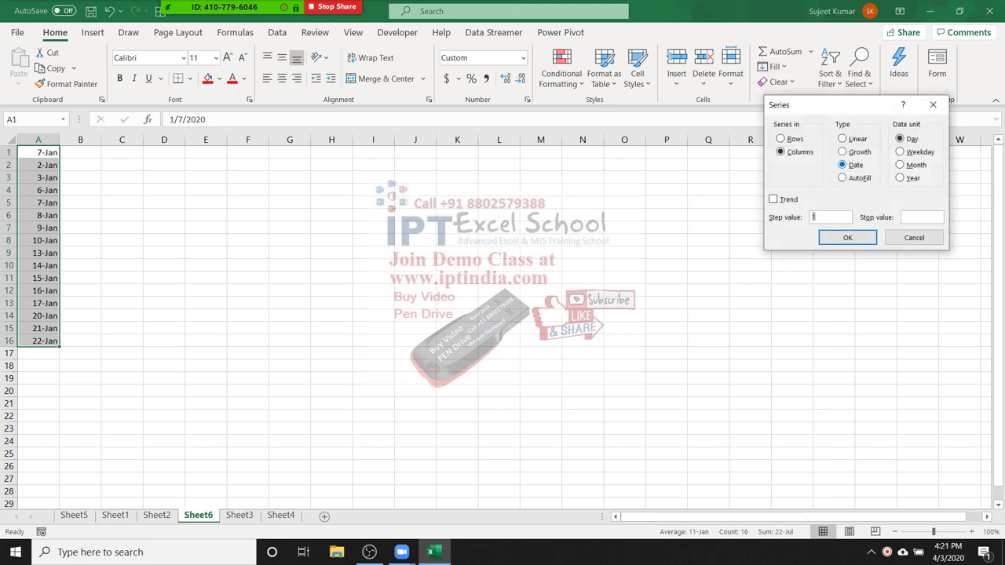
{"action": "left_click", "coordinate": [899, 151]}
{"action": "left_click", "coordinate": [900, 165]}
{"action": "left_click", "coordinate": [847, 237]}
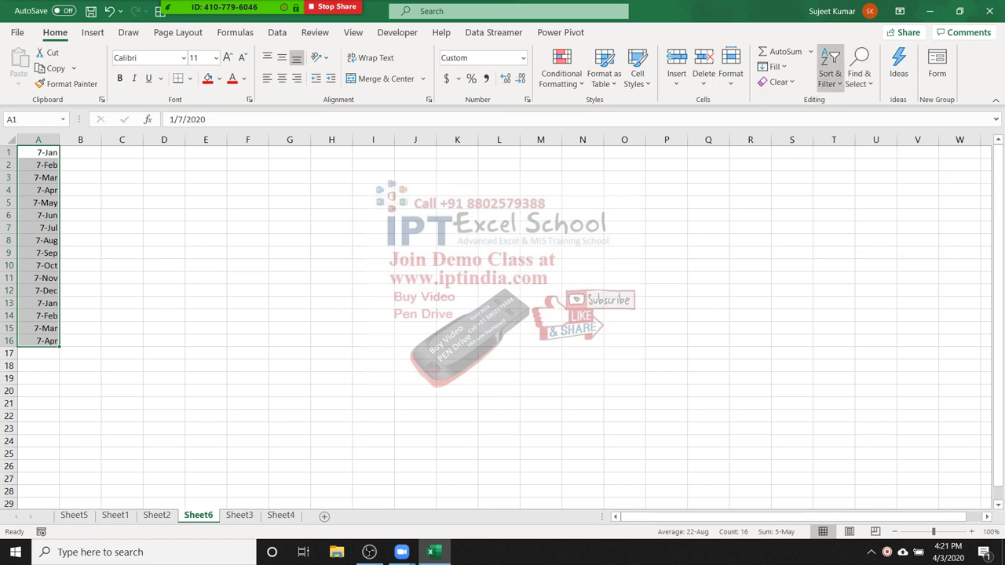
{"action": "left_click", "coordinate": [830, 74]}
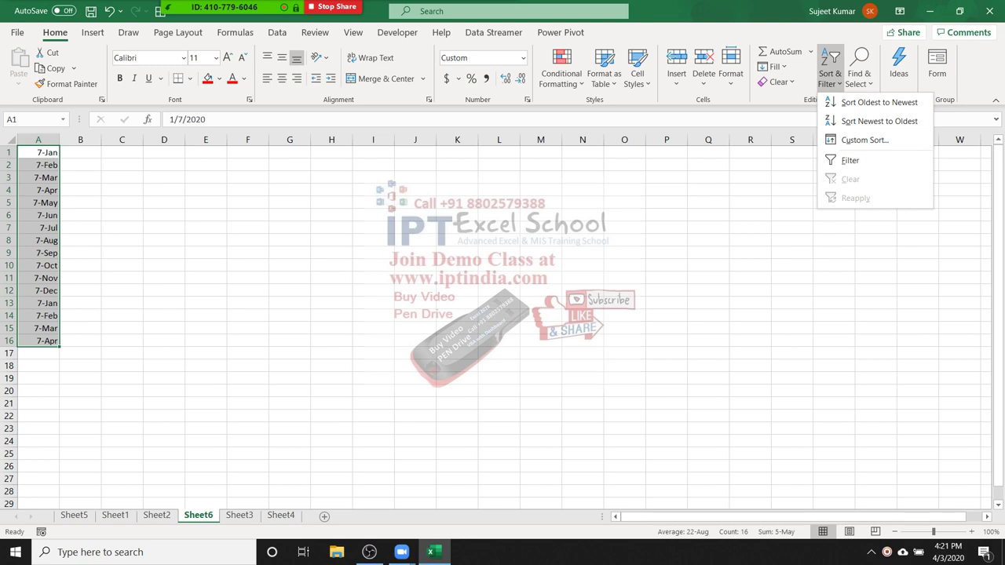
{"action": "key", "text": "Escape"}
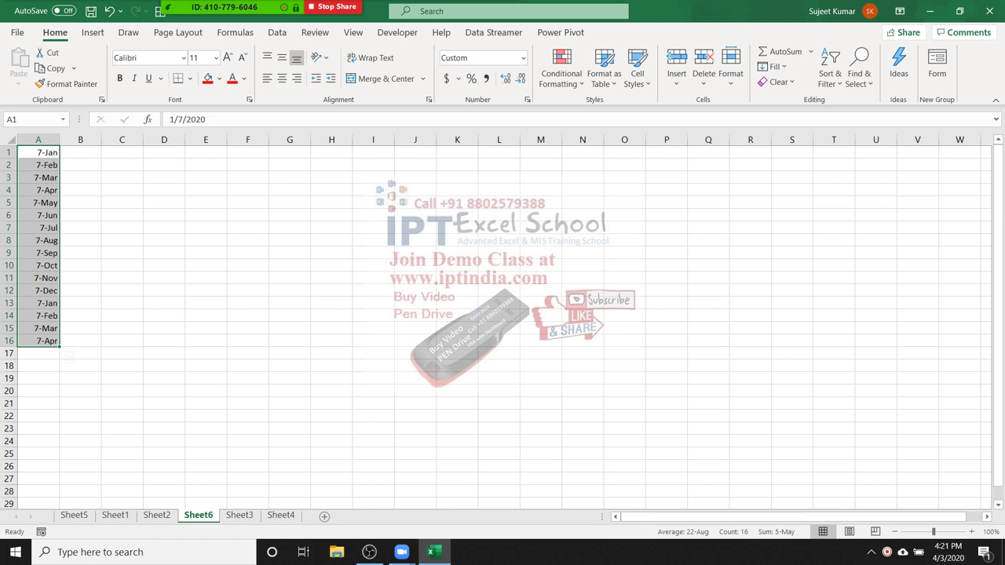
{"action": "left_click", "coordinate": [206, 165]}
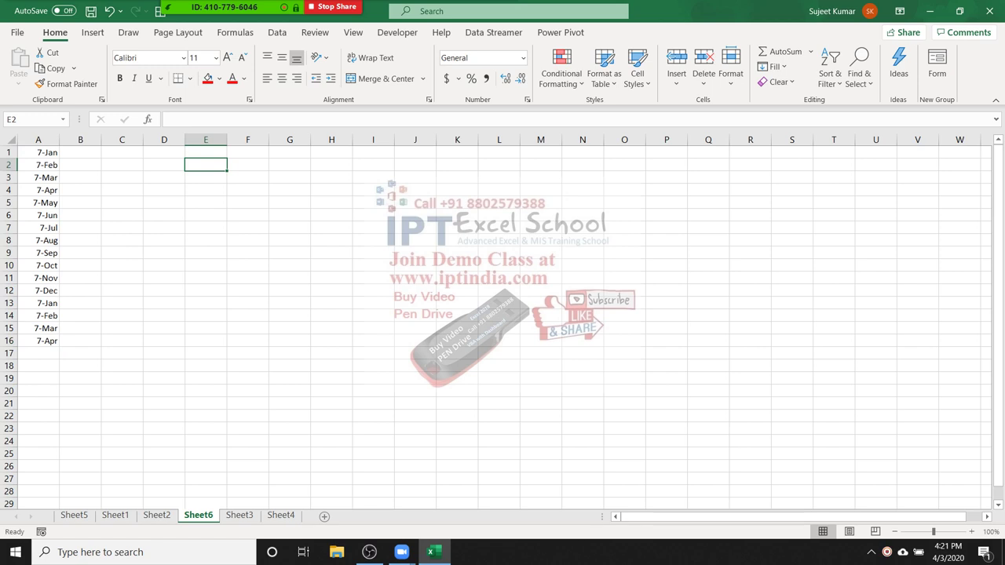
{"action": "type", "text": "5/"}
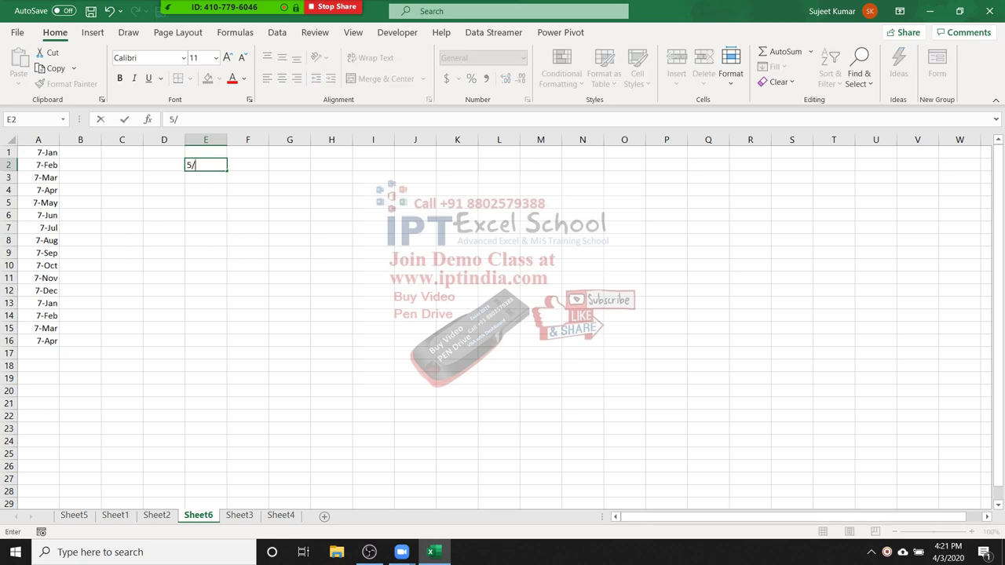
{"action": "key", "text": "Escape"}
{"action": "type", "text": "3"}
{"action": "type", "text": "/4"}
{"action": "key", "text": "Return"}
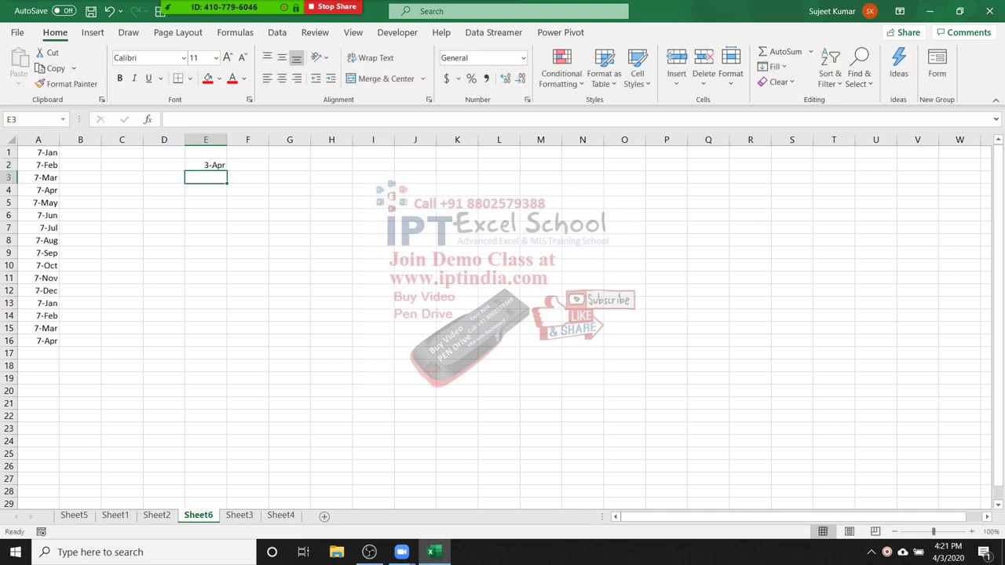
{"action": "type", "text": "3-a"}
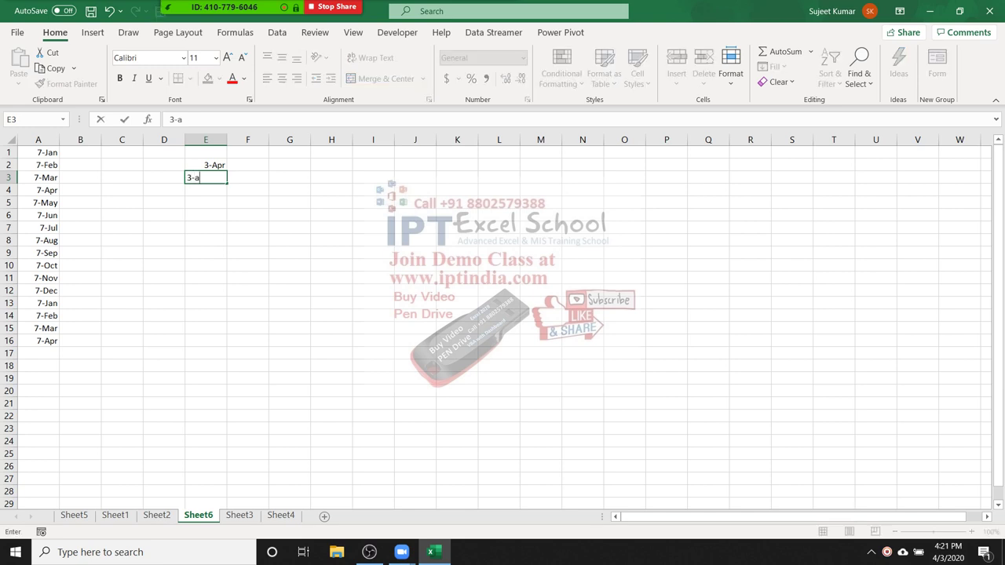
{"action": "type", "text": "PR"}
{"action": "key", "text": "Return"}
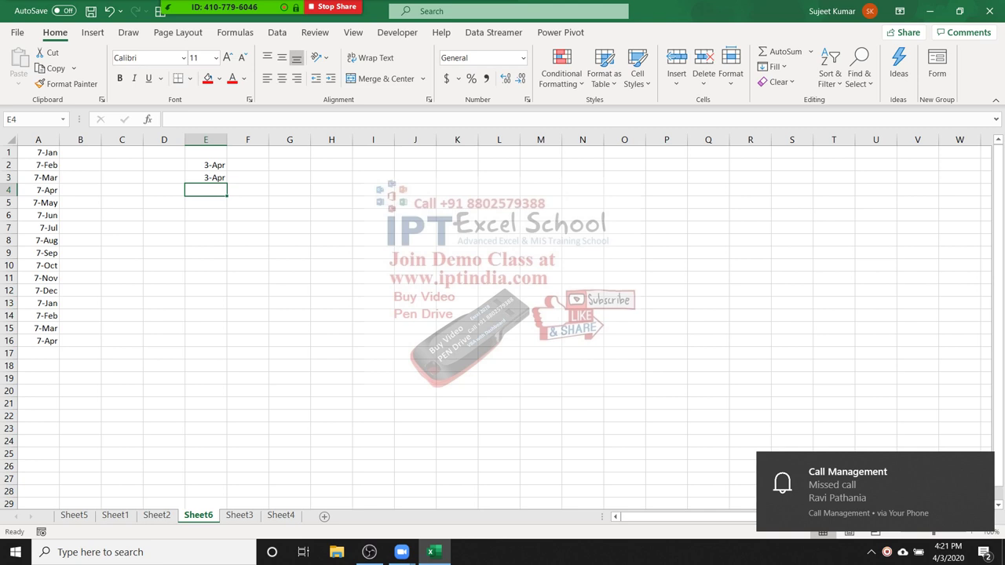
{"action": "left_click", "coordinate": [206, 178]}
{"action": "left_click_drag", "start_coordinate": [226, 183], "coordinate": [227, 296]}
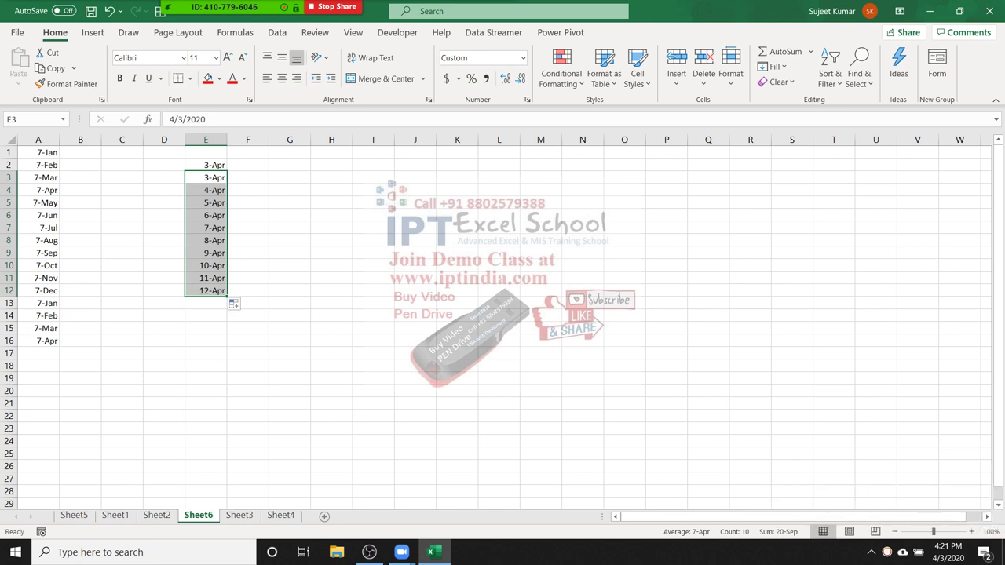
{"action": "left_click", "coordinate": [206, 139]}
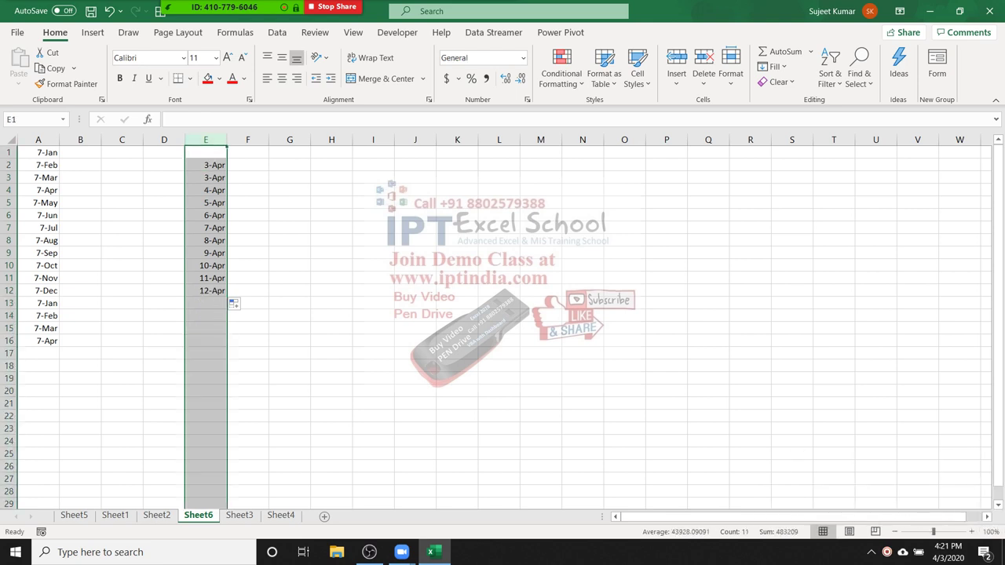
{"action": "key", "text": "Delete"}
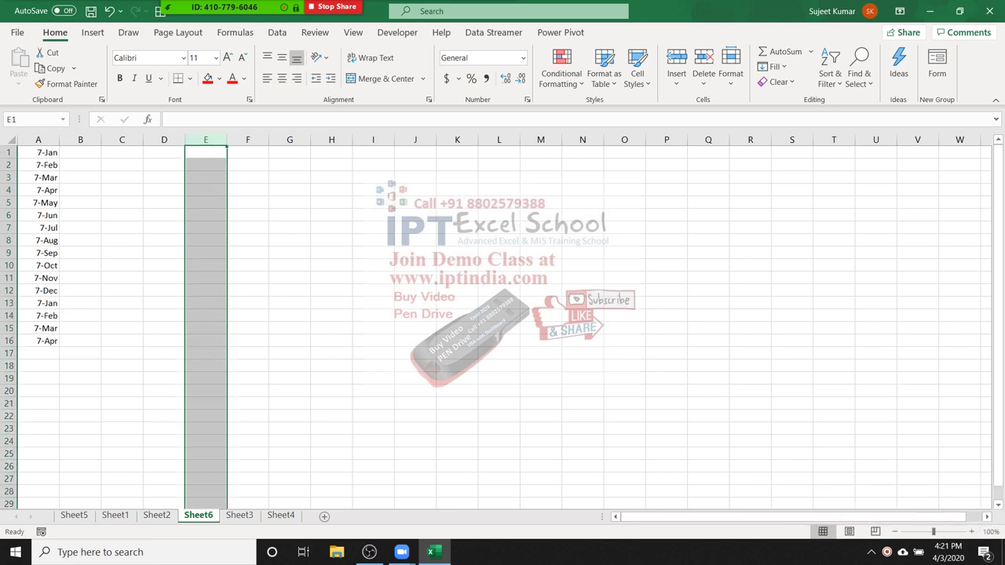
- Enter 04.02.2020 in cell G2
{"action": "left_click", "coordinate": [289, 164]}
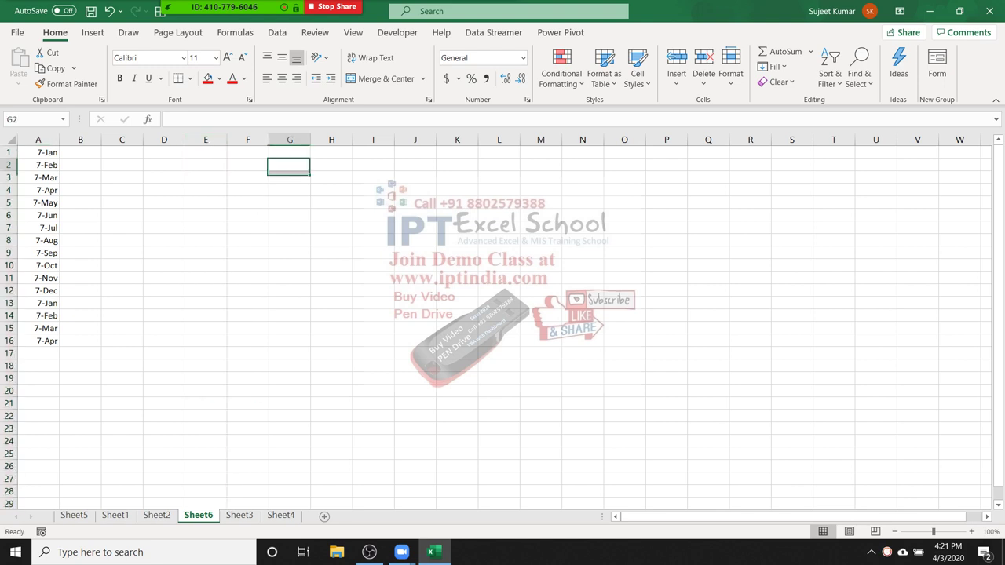
{"action": "type", "text": "'"}
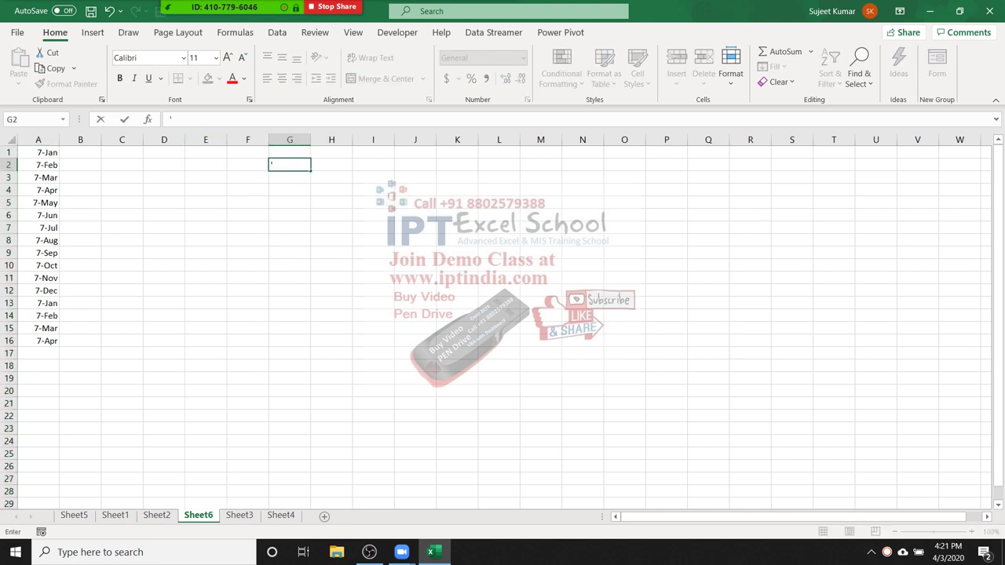
{"action": "key", "text": "BackSpace"}
{"action": "type", "text": "04.02"}
{"action": "type", "text": ".2020"}
{"action": "key", "text": "Return"}
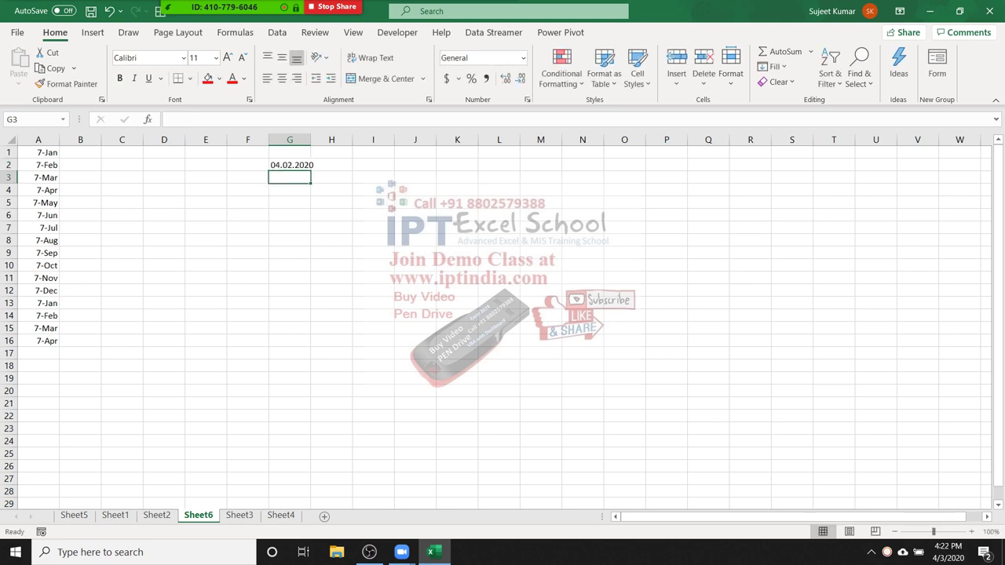
- Fill the date down to G10, AutoFit column G's width, then clear G2:G10
{"action": "left_click", "coordinate": [289, 165]}
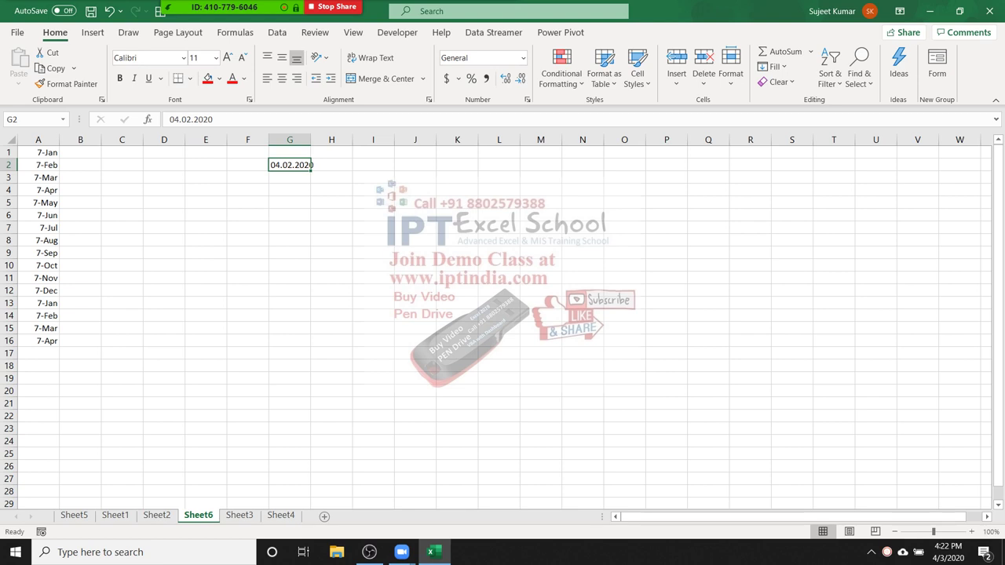
{"action": "left_click_drag", "start_coordinate": [312, 170], "coordinate": [312, 268]}
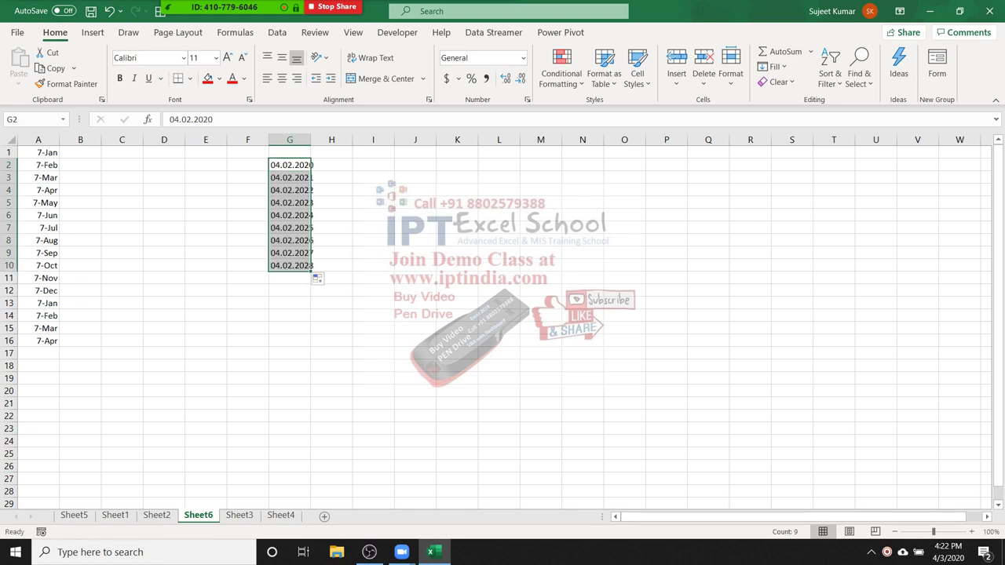
{"action": "double_click", "coordinate": [311, 140]}
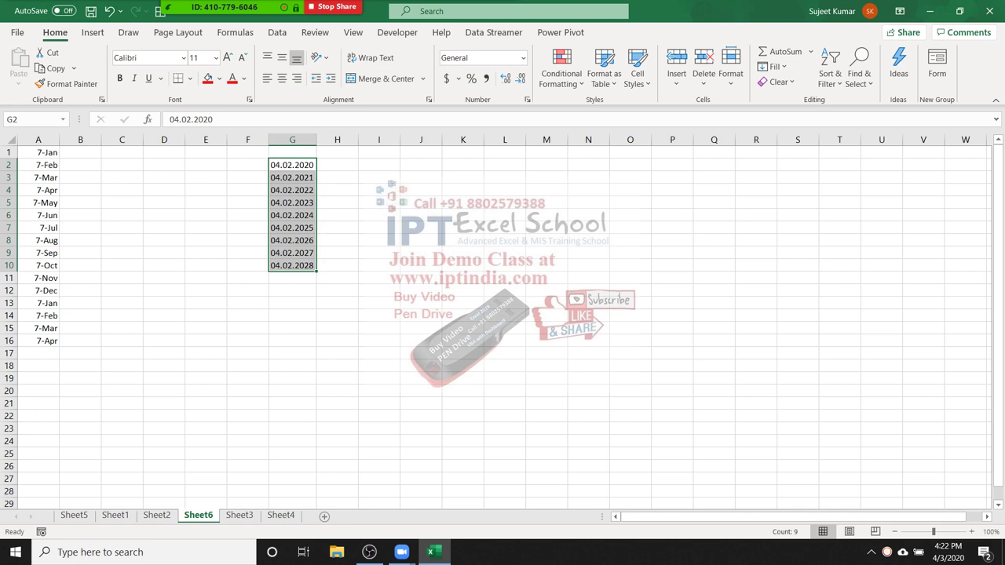
{"action": "key", "text": "Delete"}
{"action": "left_click", "coordinate": [292, 165]}
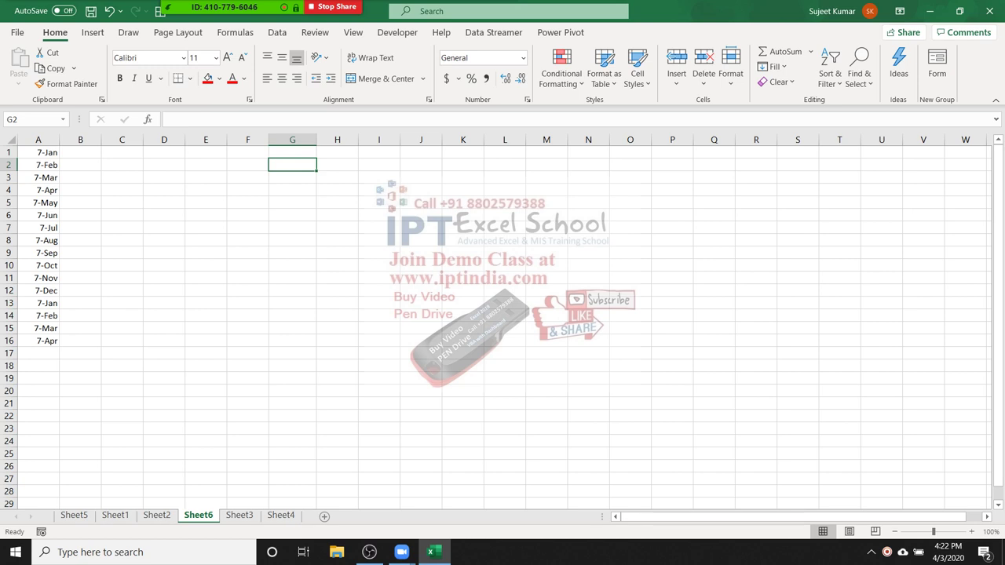
- Enter 4/3 in G2 and 3-apr in G3, so both show 3-Apr
{"action": "type", "text": "4"}
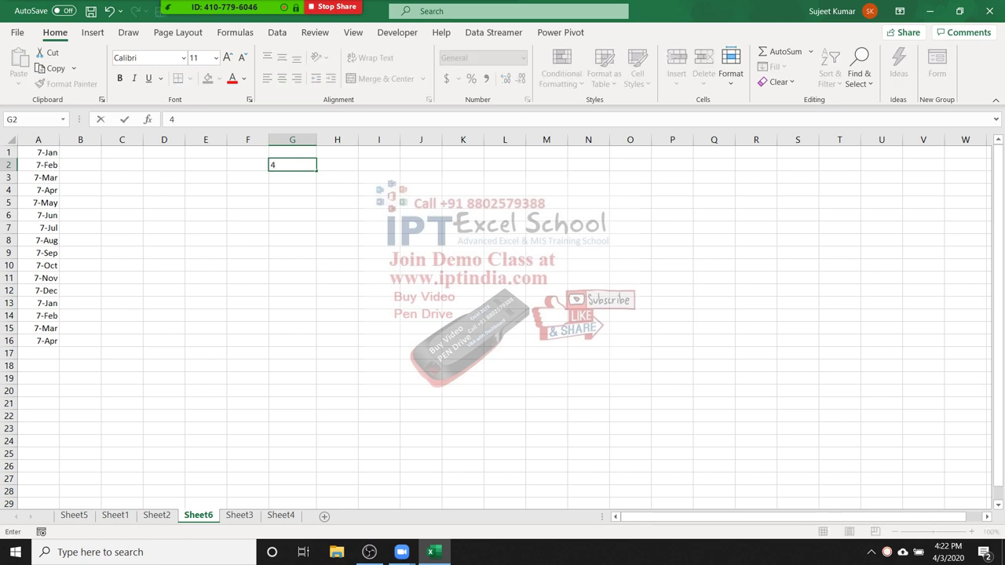
{"action": "type", "text": "/3"}
{"action": "key", "text": "Return"}
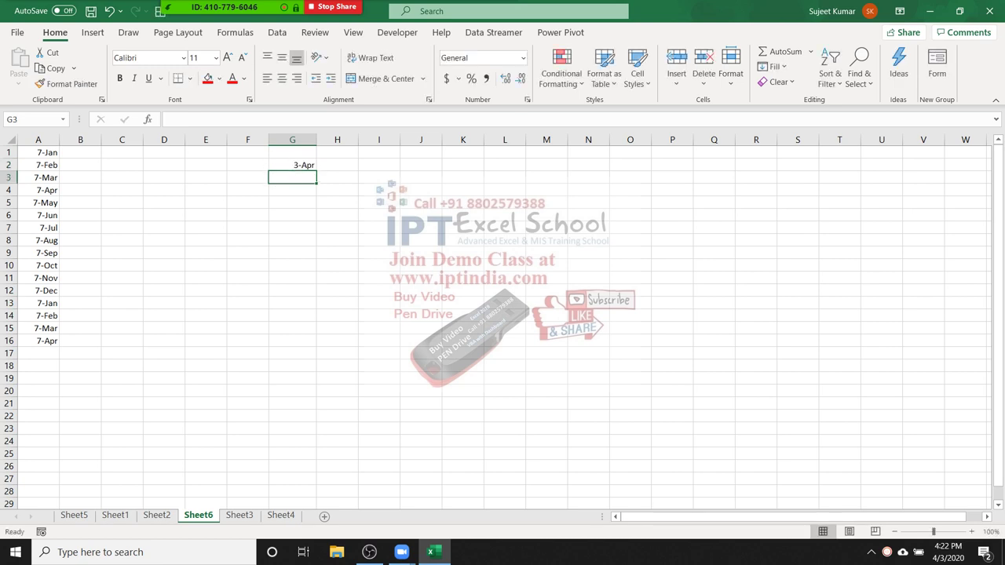
{"action": "type", "text": "3-apr"}
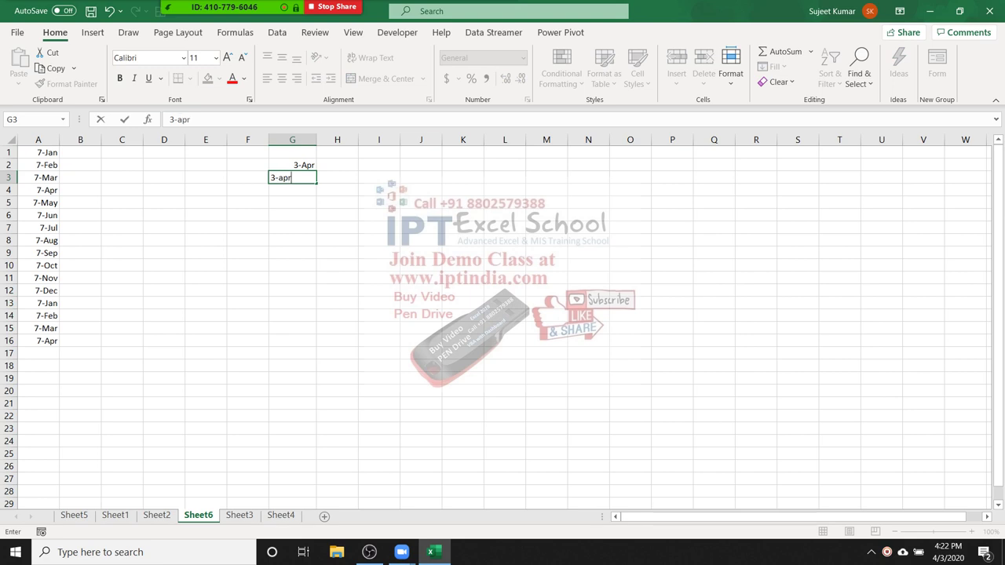
{"action": "key", "text": "Return"}
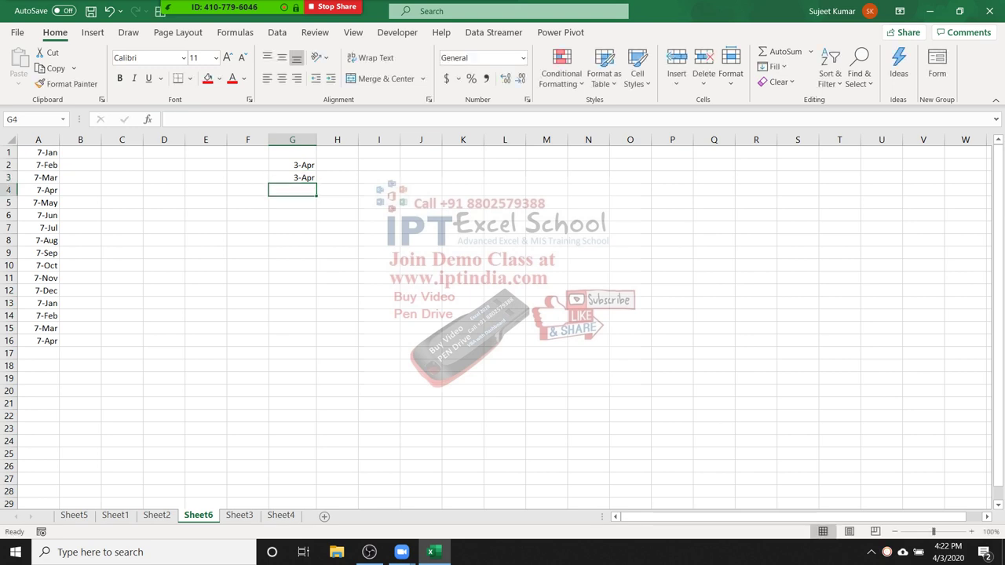
{"action": "left_click", "coordinate": [391, 194]}
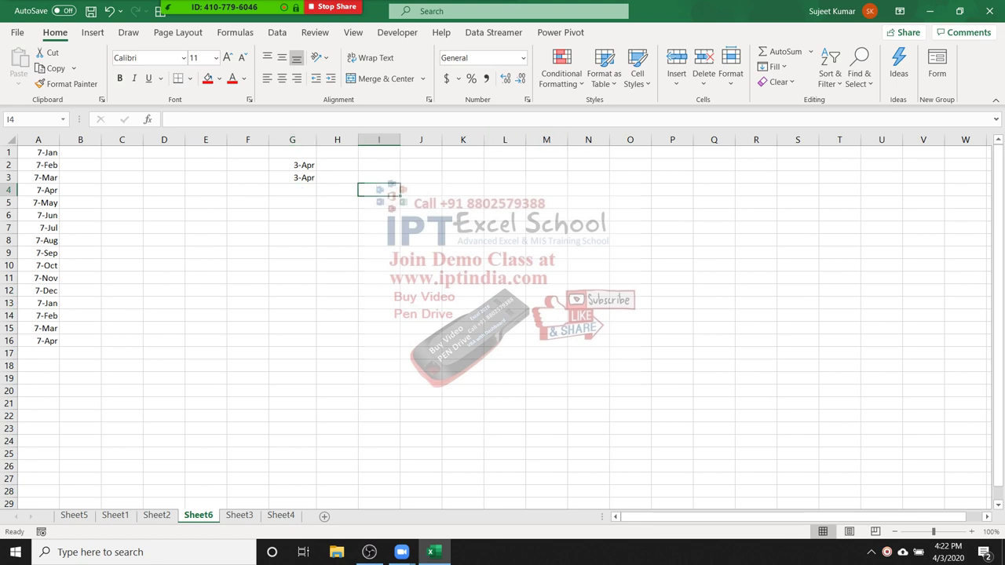
{"action": "left_click", "coordinate": [588, 202]}
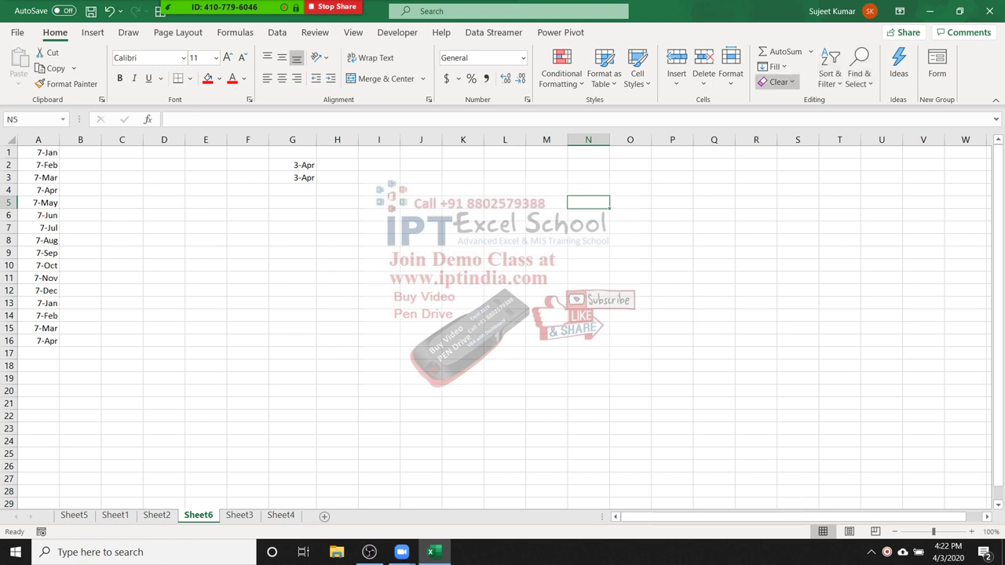
- Give the dates in A1:A15 a red fill and borders around every cell
{"action": "left_click", "coordinate": [776, 81]}
{"action": "left_click", "coordinate": [781, 95]}
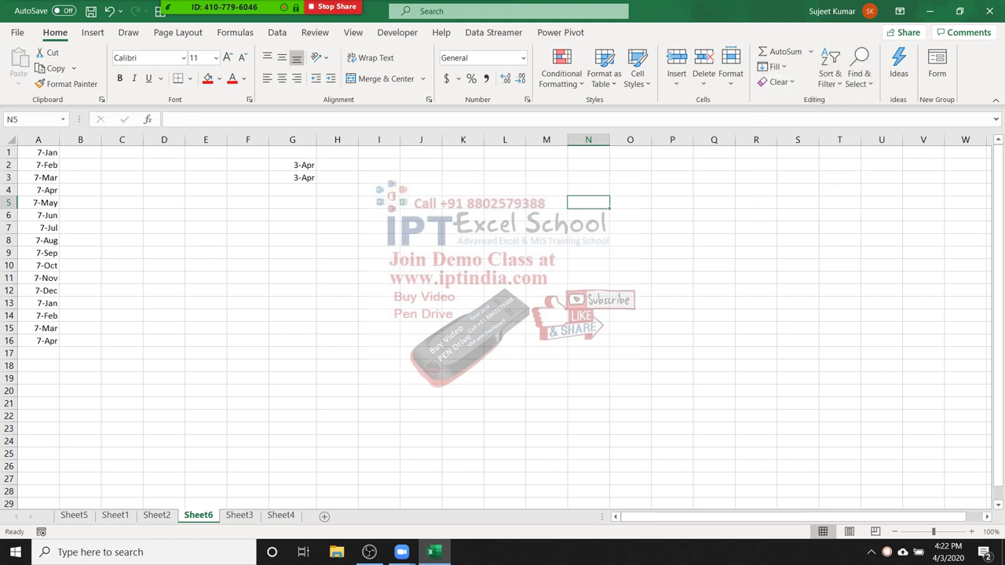
{"action": "left_click_drag", "start_coordinate": [38, 152], "coordinate": [38, 328]}
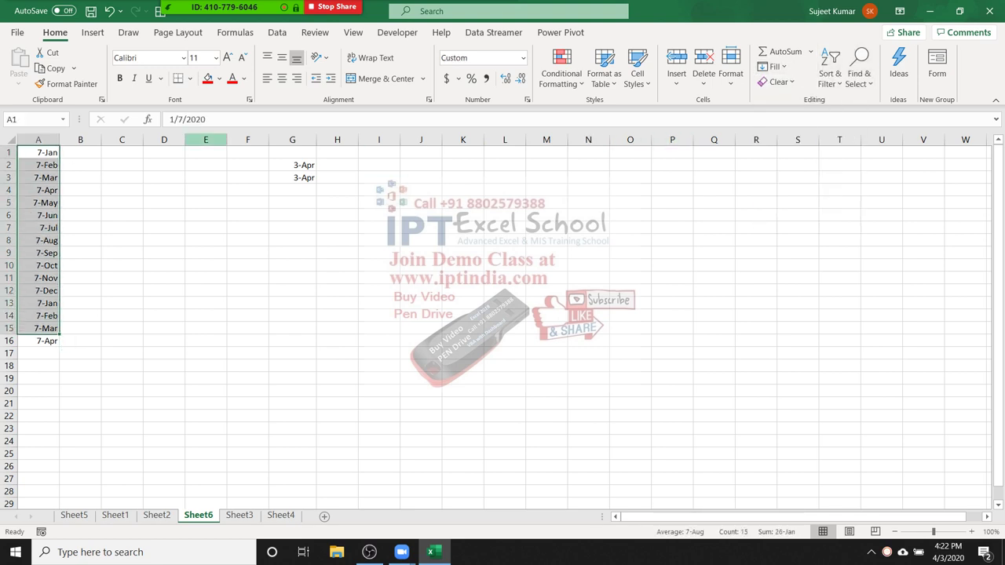
{"action": "left_click", "coordinate": [207, 79]}
{"action": "left_click", "coordinate": [190, 79]}
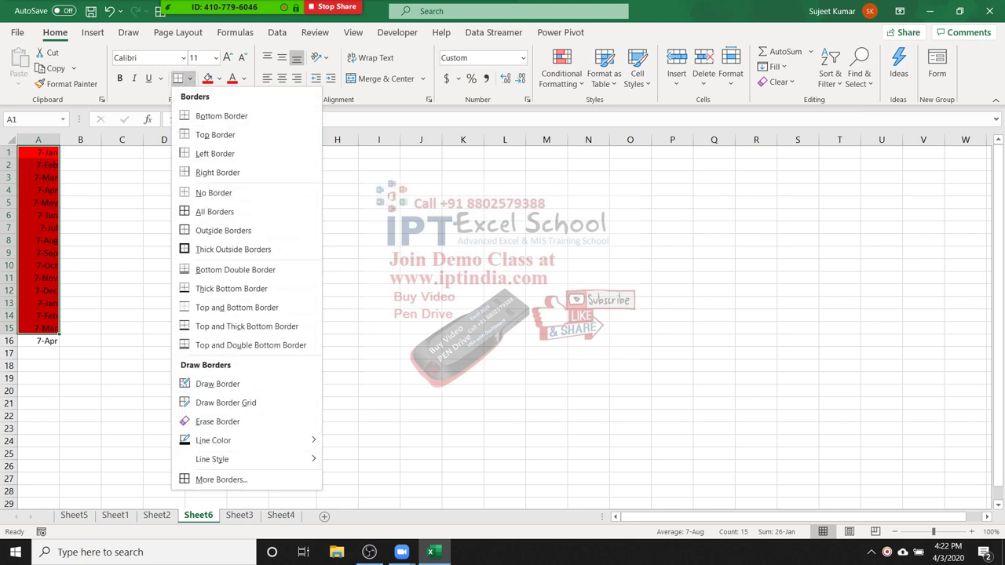
{"action": "left_click", "coordinate": [214, 211]}
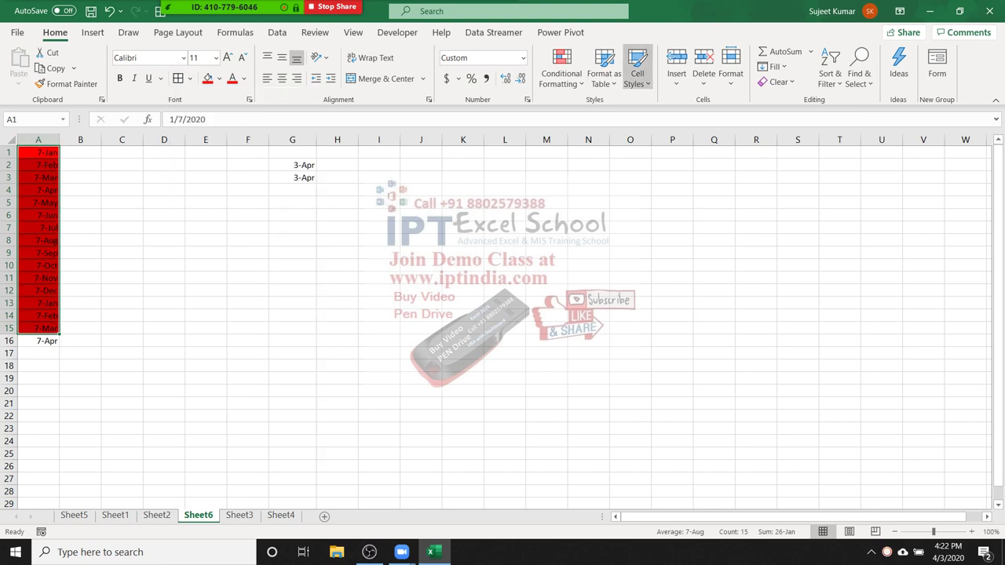
- Try Clear All and then Clear Formats on A1:A15, undoing each one
{"action": "left_click", "coordinate": [777, 81]}
{"action": "left_click", "coordinate": [793, 98]}
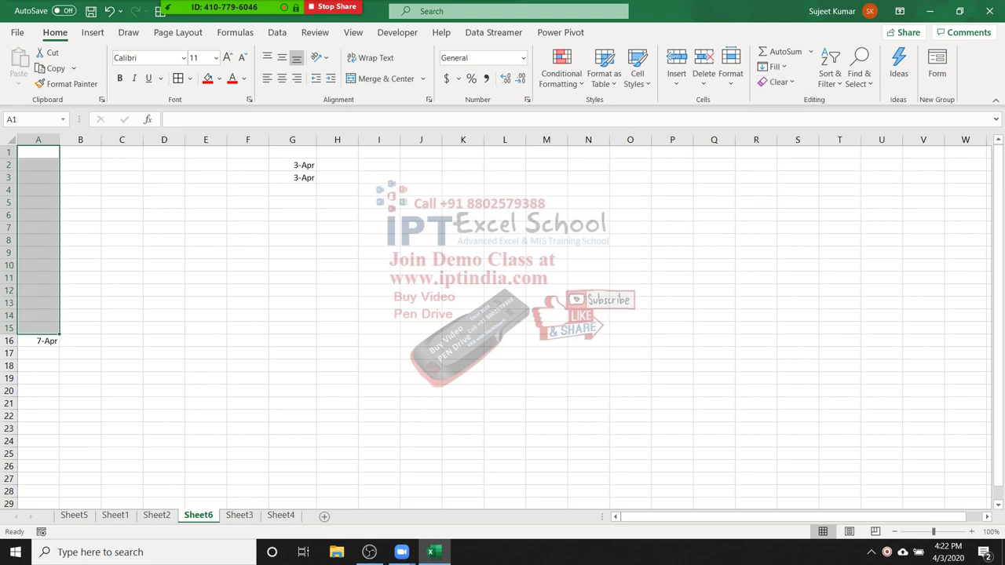
{"action": "key", "text": "ctrl+z"}
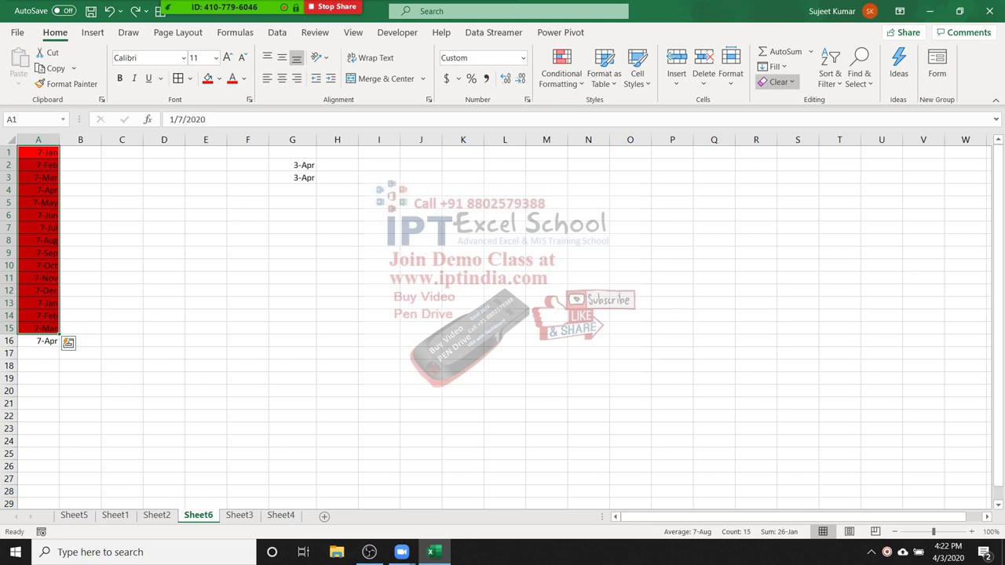
{"action": "left_click", "coordinate": [777, 82]}
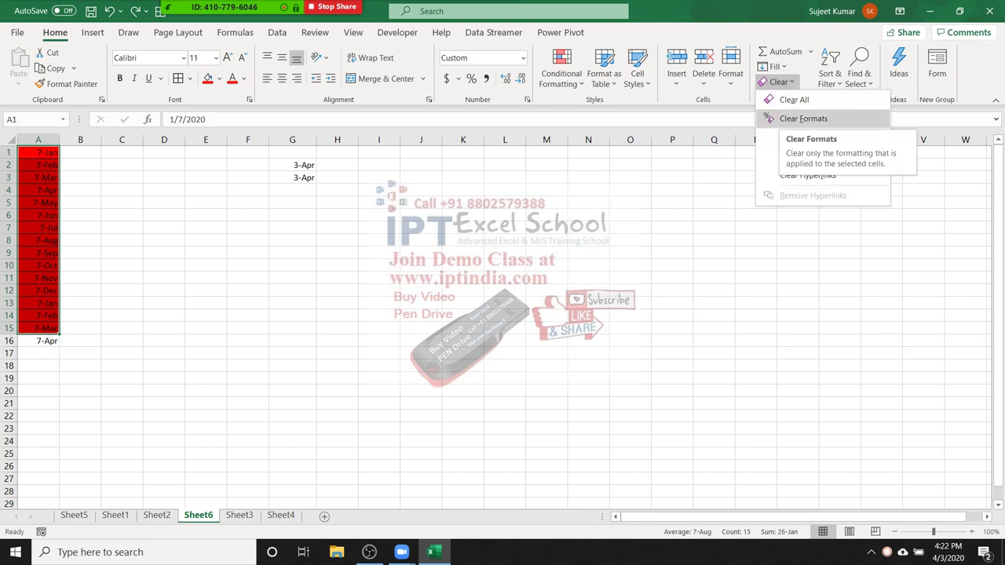
{"action": "left_click", "coordinate": [801, 118]}
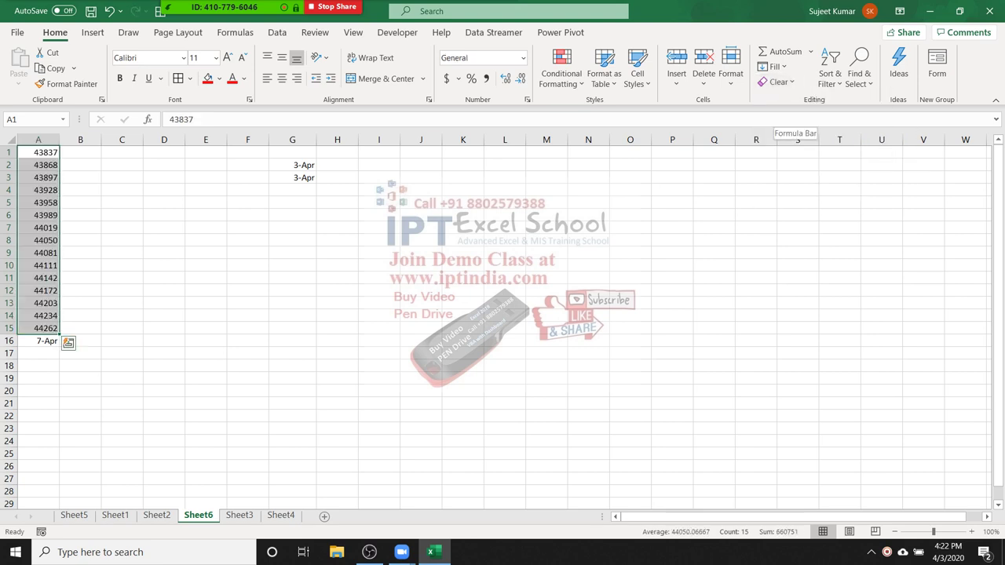
{"action": "key", "text": "ctrl+z"}
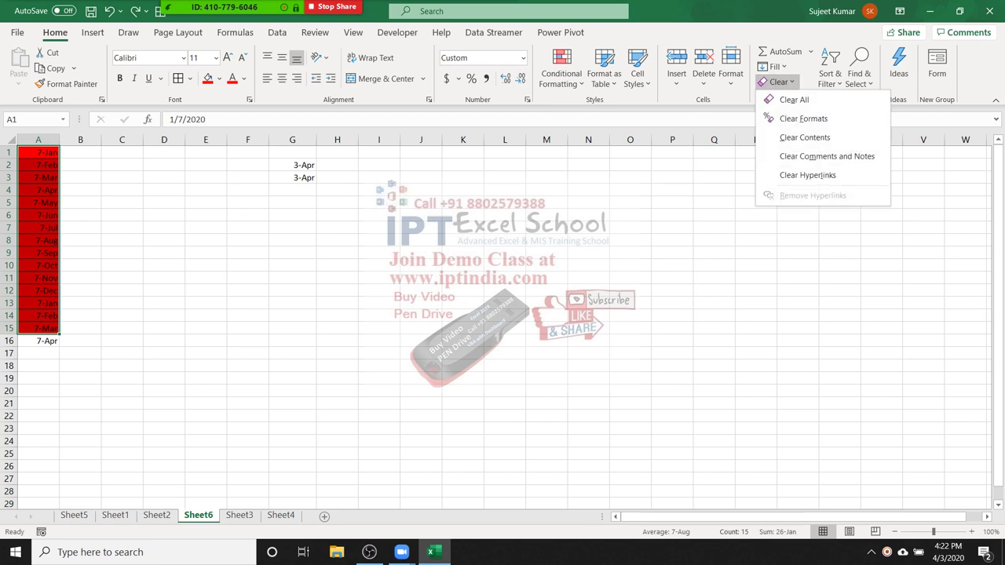
- Try Clear Contents on A1:A15, undo it, then dismiss the Clear menu unchanged
{"action": "left_click", "coordinate": [777, 81]}
{"action": "left_click", "coordinate": [805, 137]}
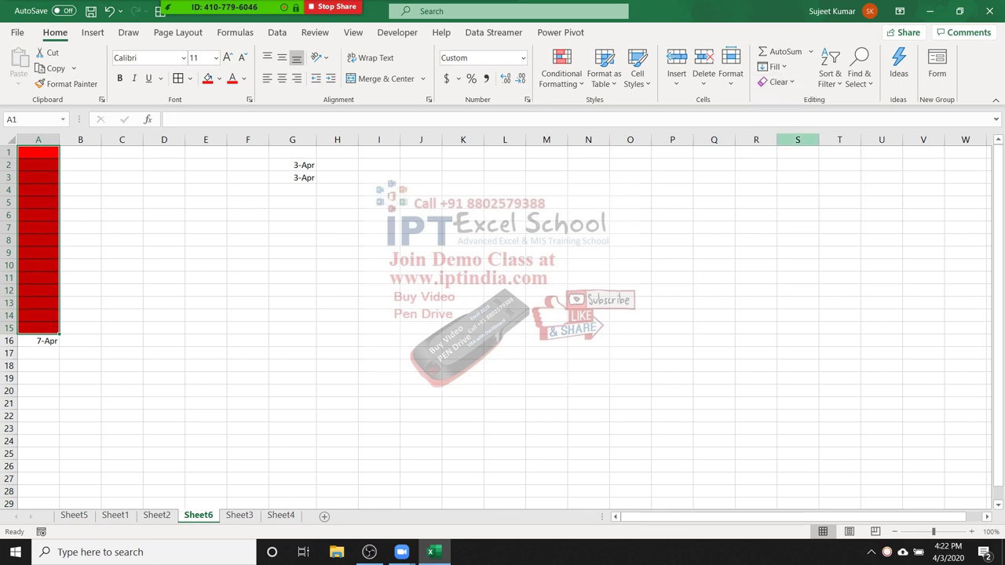
{"action": "key", "text": "ctrl+z"}
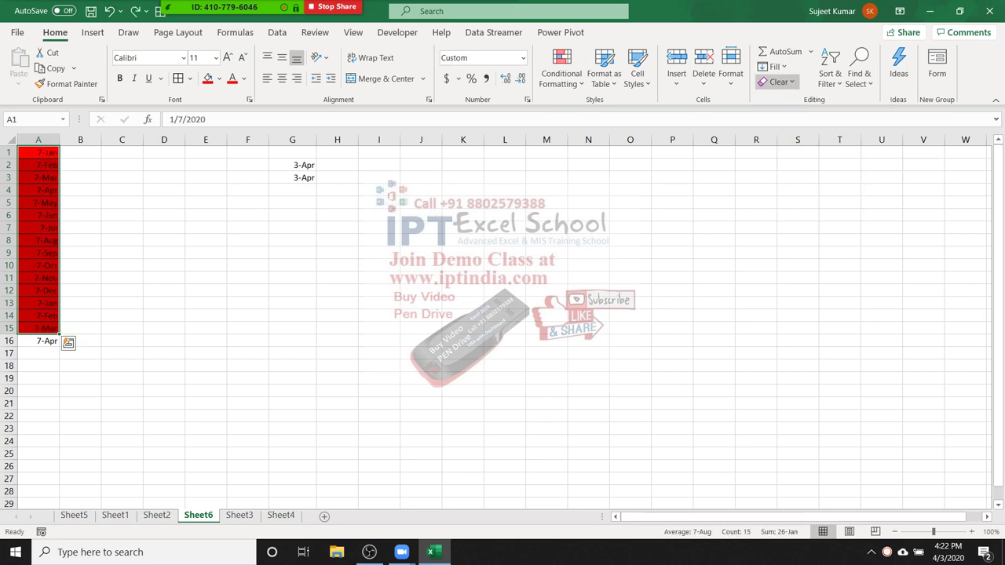
{"action": "left_click", "coordinate": [777, 81]}
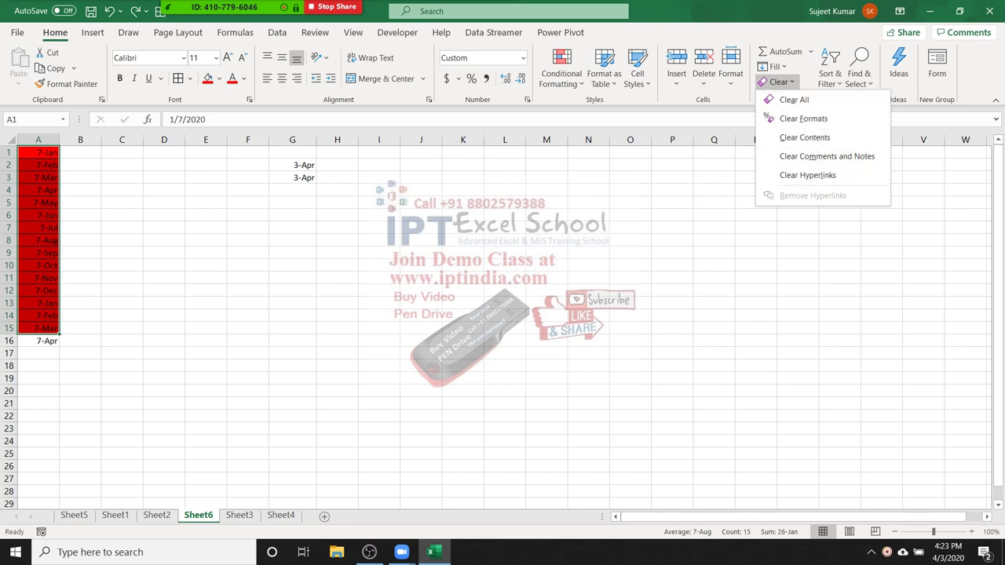
{"action": "key", "text": "Escape"}
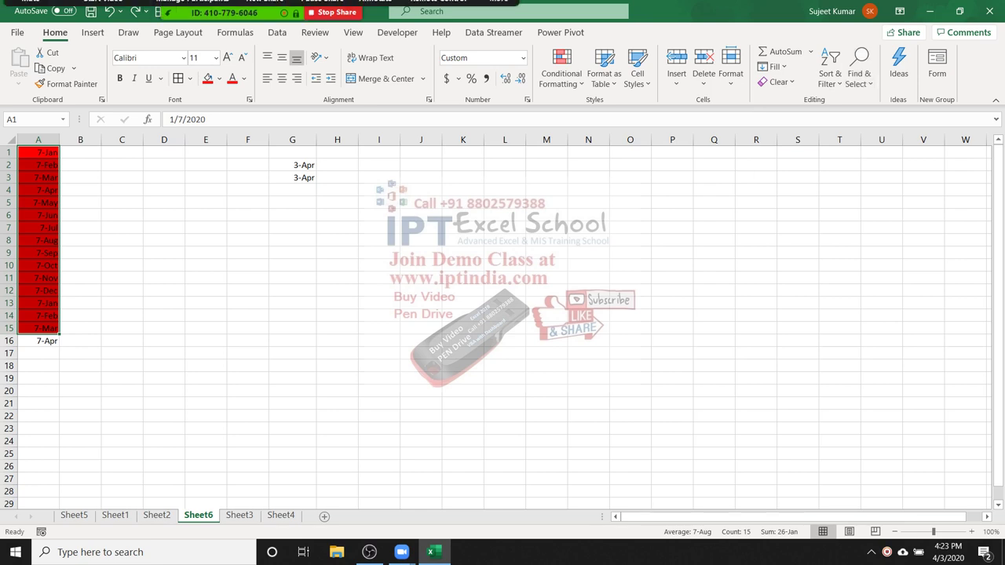
{"action": "mouse_move", "coordinate": [65, 15]}
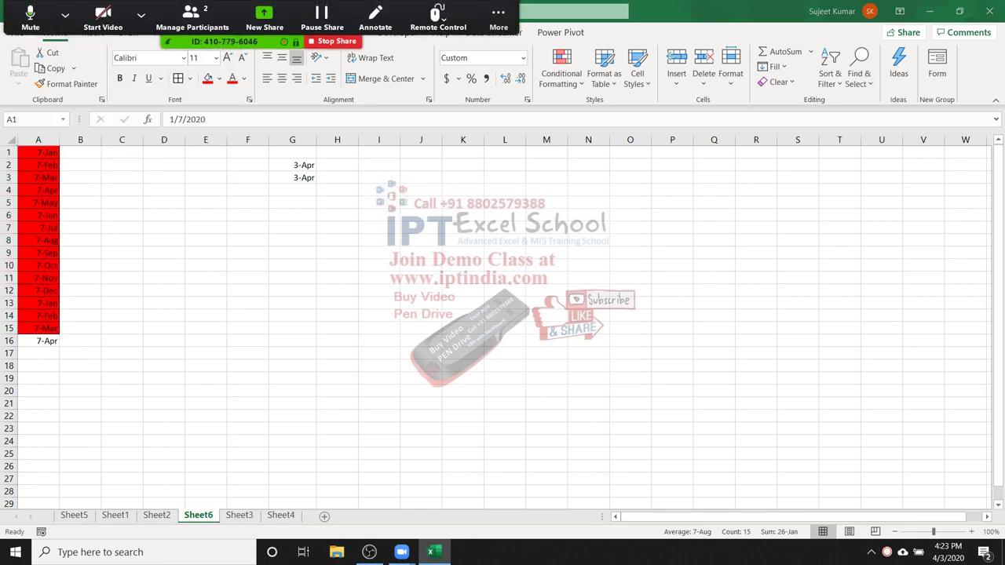
- Switch to the city sales workbook and AutoFit column A to the city names
{"action": "left_click", "coordinate": [16, 33]}
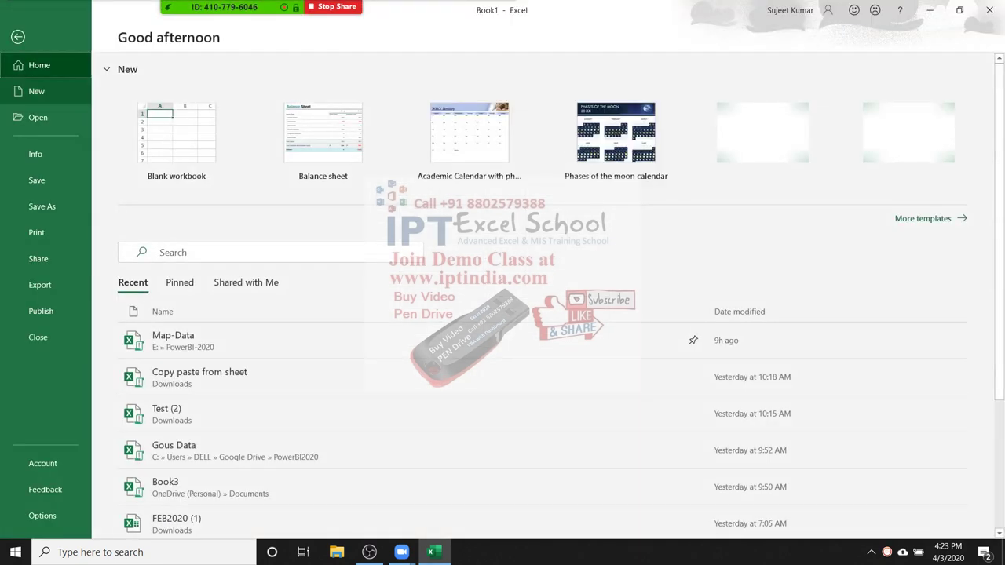
{"action": "key", "text": "Escape"}
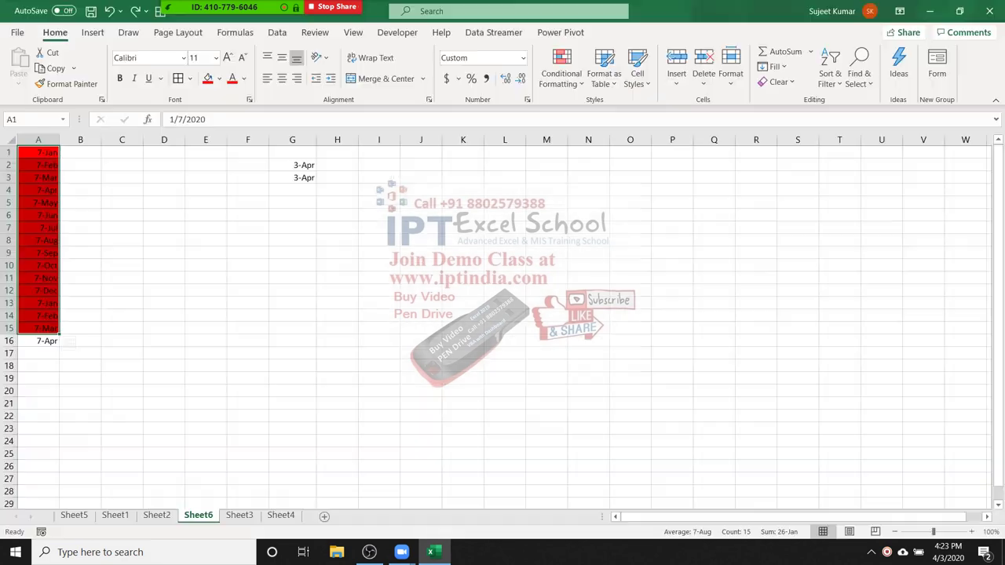
{"action": "key", "text": "ctrl+Tab"}
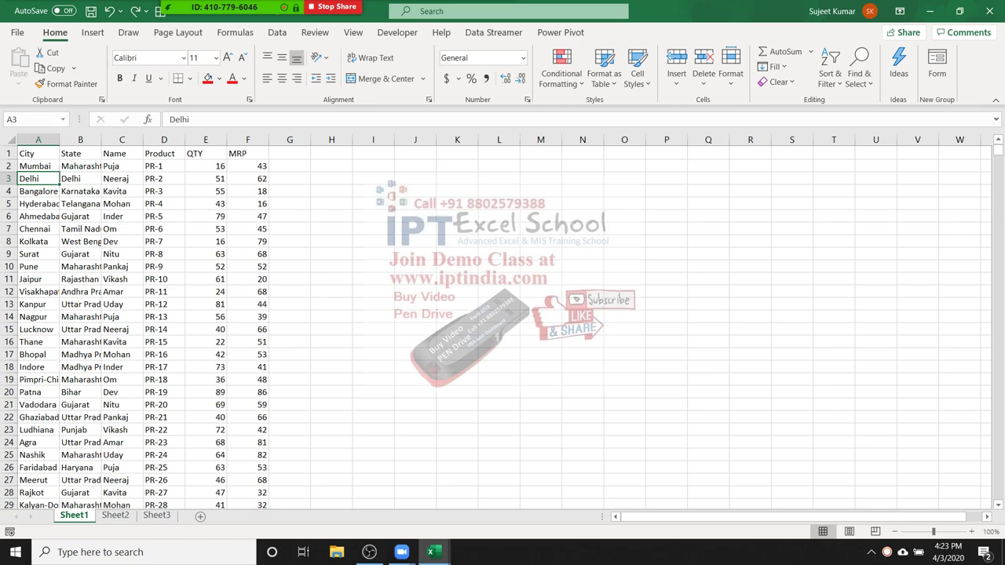
{"action": "key", "text": "alt+h"}
{"action": "key", "text": "o"}
{"action": "key", "text": "i"}
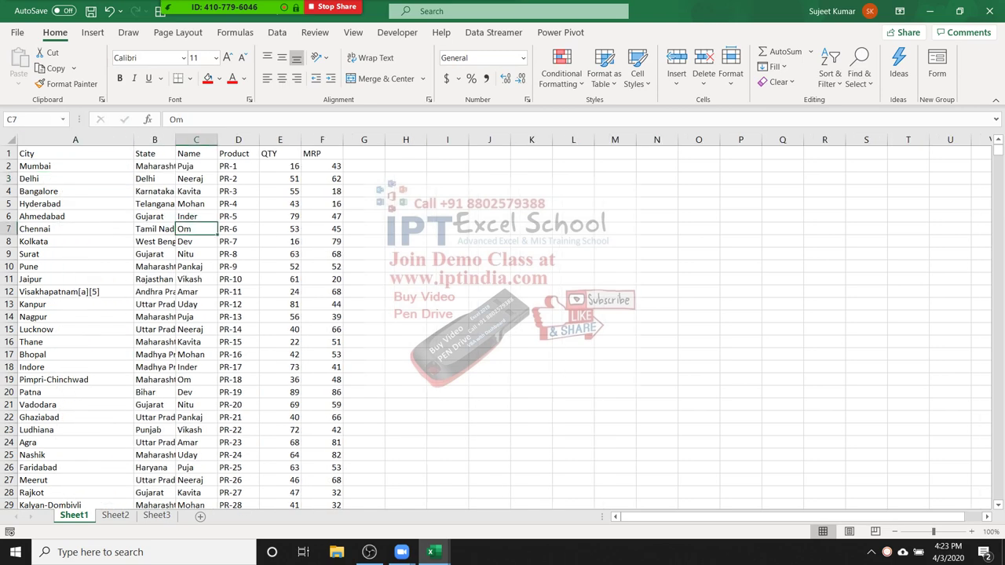
- Browse the Name column, checking Puja in C14, and return to the Name header C1
{"action": "left_click", "coordinate": [192, 153]}
{"action": "scroll", "coordinate": [173, 330], "scroll_direction": "down", "scroll_amount": 4}
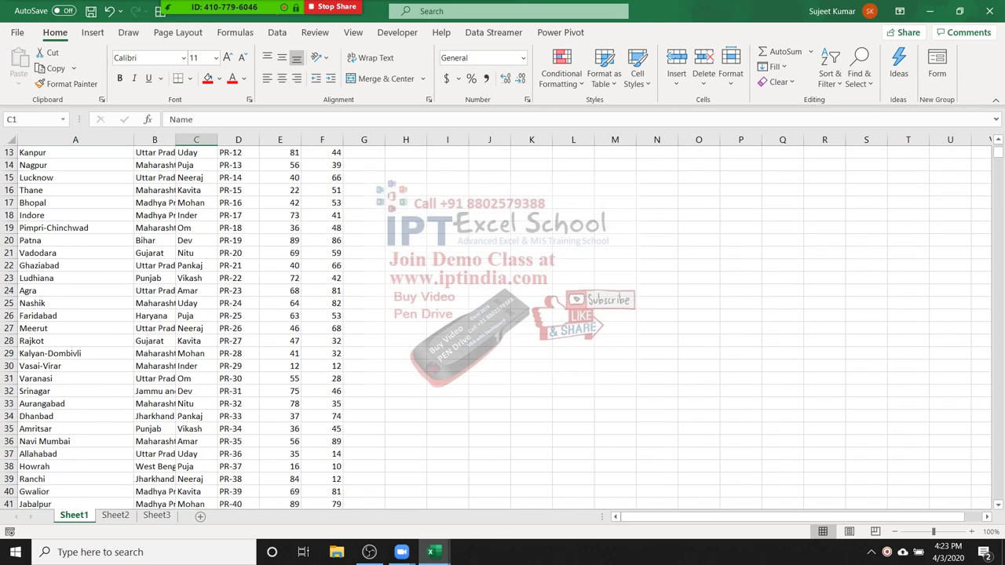
{"action": "scroll", "coordinate": [173, 330], "scroll_direction": "down", "scroll_amount": 1}
{"action": "scroll", "coordinate": [173, 330], "scroll_direction": "up", "scroll_amount": 1}
{"action": "left_click", "coordinate": [197, 152]}
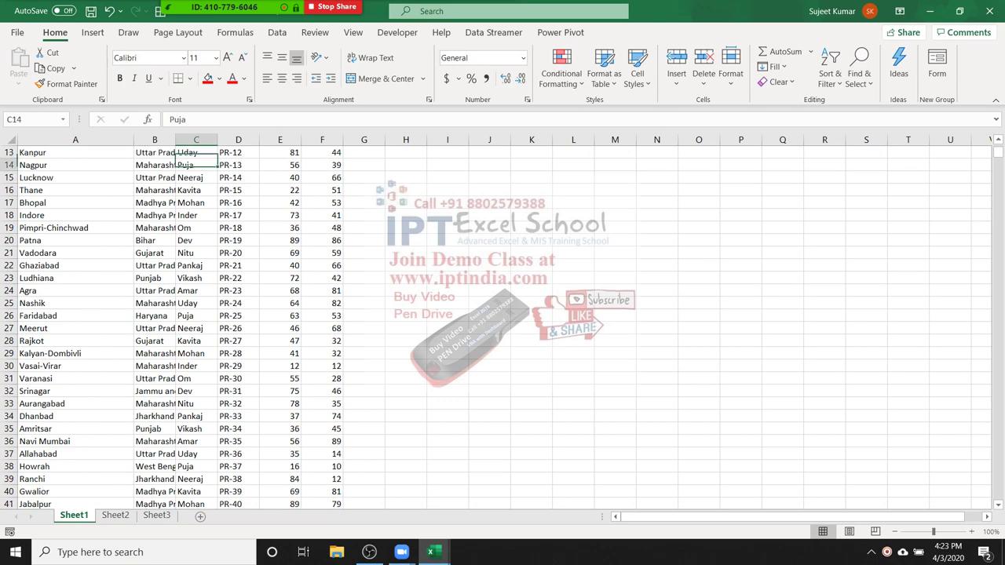
{"action": "left_click", "coordinate": [196, 165]}
{"action": "scroll", "coordinate": [197, 164], "scroll_direction": "up", "scroll_amount": 4}
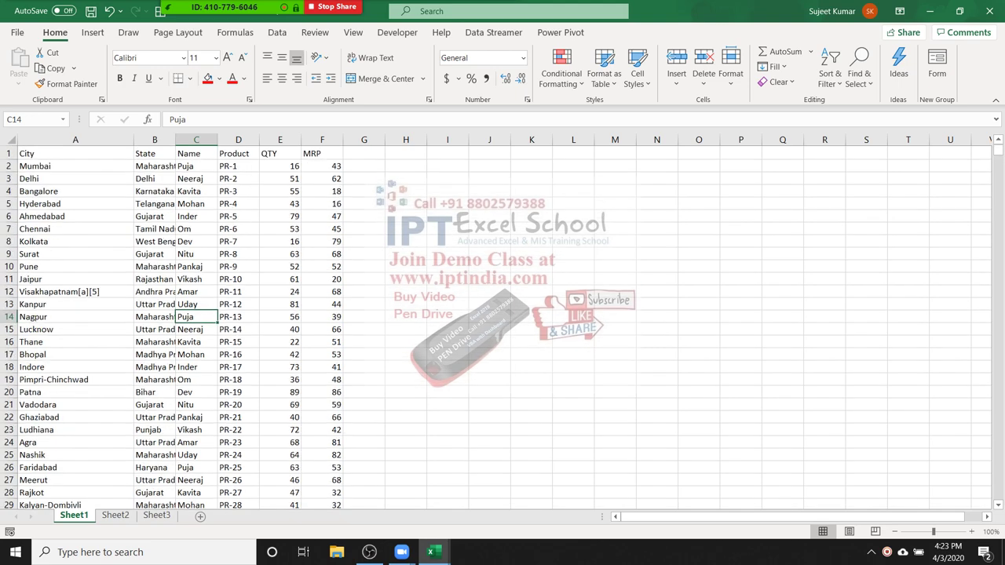
{"action": "key", "text": "ctrl+Up"}
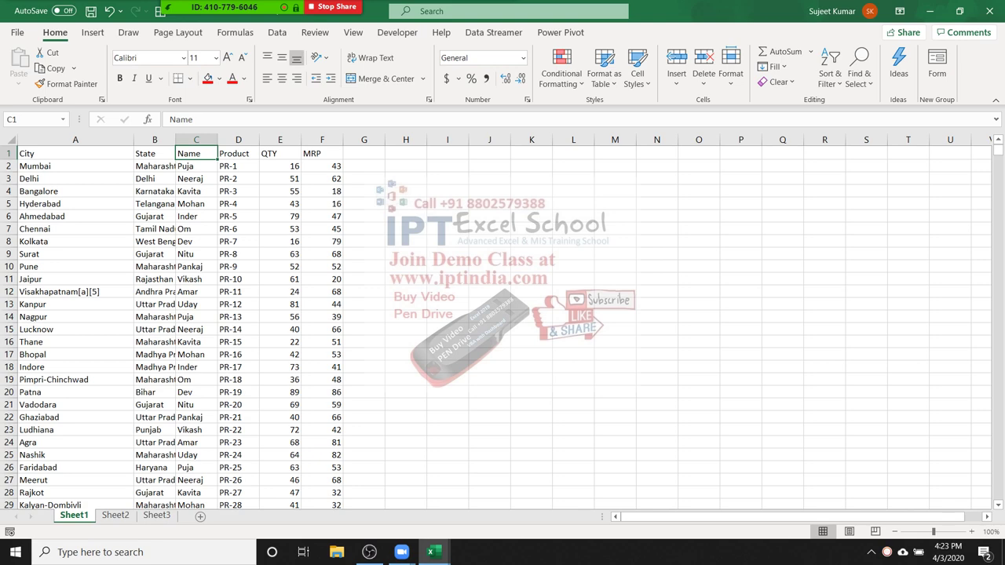
{"action": "left_click", "coordinate": [830, 75]}
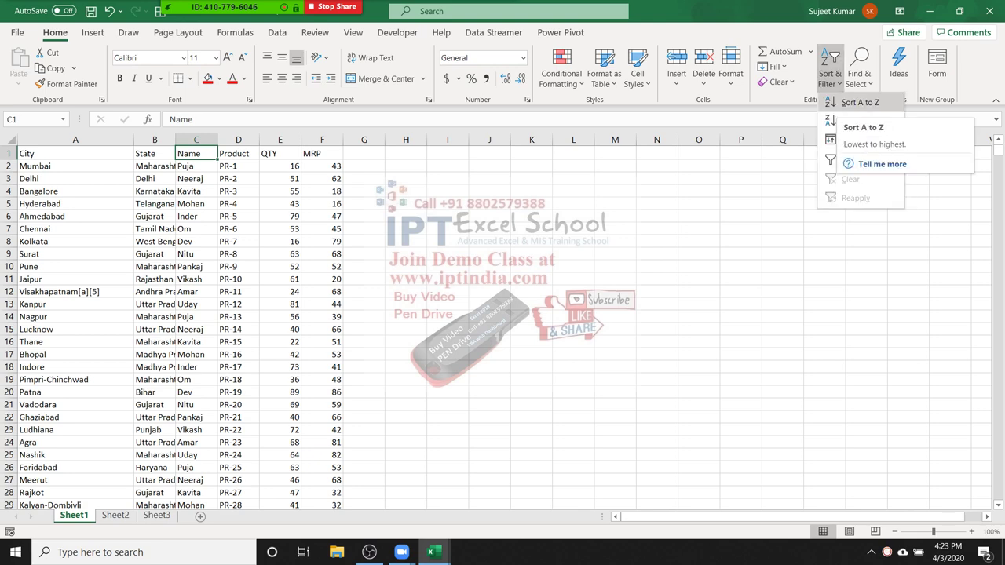
- Sort the list A to Z by Name and scroll down to check the result
{"action": "left_click", "coordinate": [860, 103]}
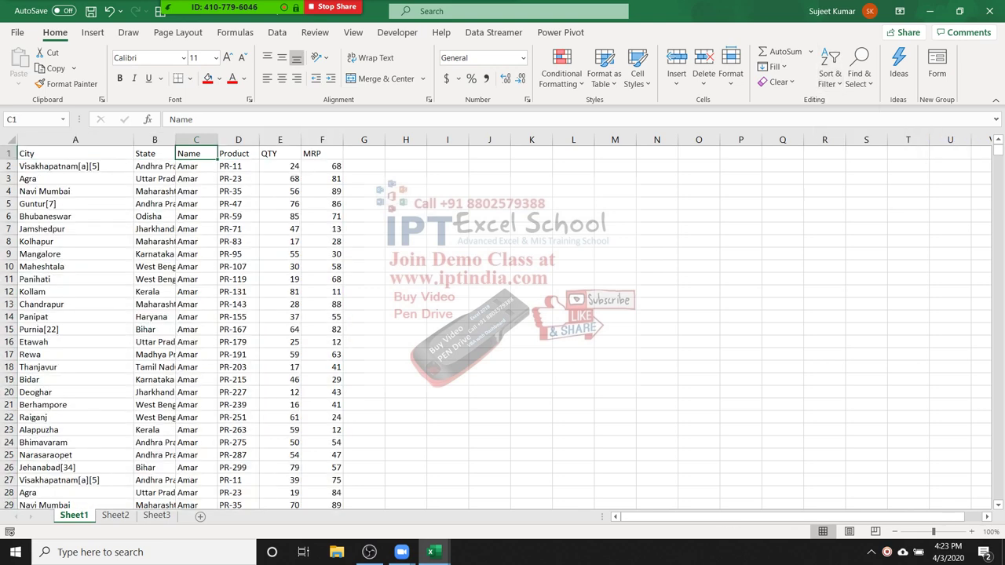
{"action": "left_click", "coordinate": [196, 166]}
{"action": "scroll", "coordinate": [502, 327], "scroll_direction": "down", "scroll_amount": 3}
{"action": "scroll", "coordinate": [502, 327], "scroll_direction": "down", "scroll_amount": 8}
{"action": "scroll", "coordinate": [502, 327], "scroll_direction": "down", "scroll_amount": 5}
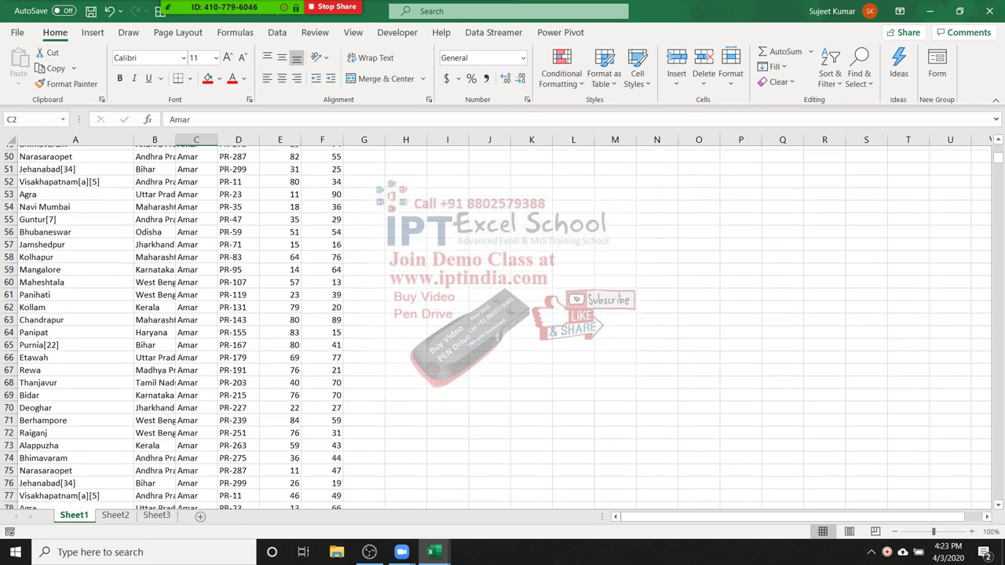
{"action": "scroll", "coordinate": [503, 326], "scroll_direction": "down", "scroll_amount": 11}
{"action": "scroll", "coordinate": [503, 327], "scroll_direction": "down", "scroll_amount": 14}
{"action": "scroll", "coordinate": [502, 326], "scroll_direction": "down", "scroll_amount": 6}
{"action": "scroll", "coordinate": [502, 327], "scroll_direction": "down", "scroll_amount": 14}
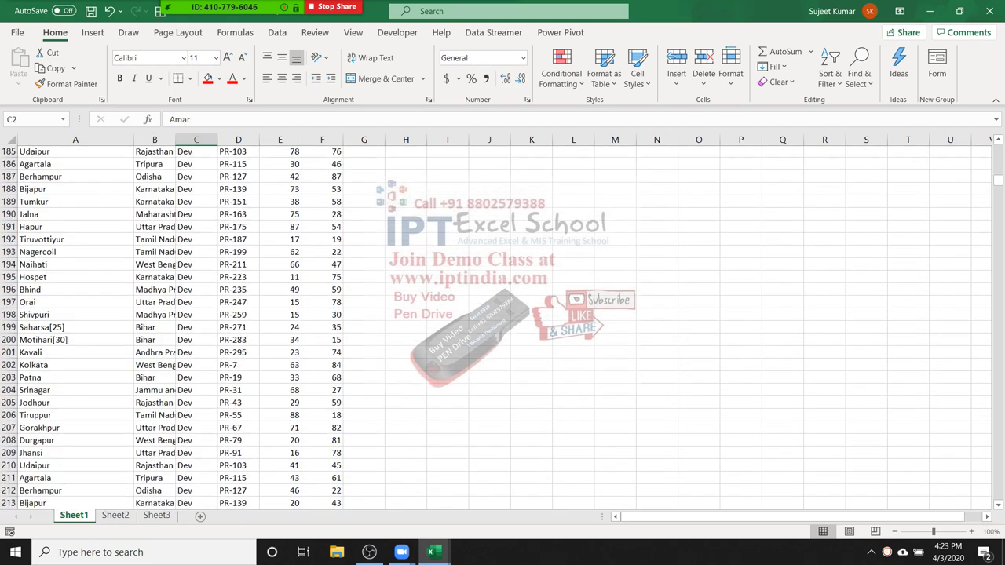
{"action": "scroll", "coordinate": [503, 327], "scroll_direction": "down", "scroll_amount": 12}
{"action": "scroll", "coordinate": [502, 327], "scroll_direction": "down", "scroll_amount": 7}
{"action": "scroll", "coordinate": [502, 326], "scroll_direction": "down", "scroll_amount": 15}
{"action": "scroll", "coordinate": [502, 327], "scroll_direction": "down", "scroll_amount": 13}
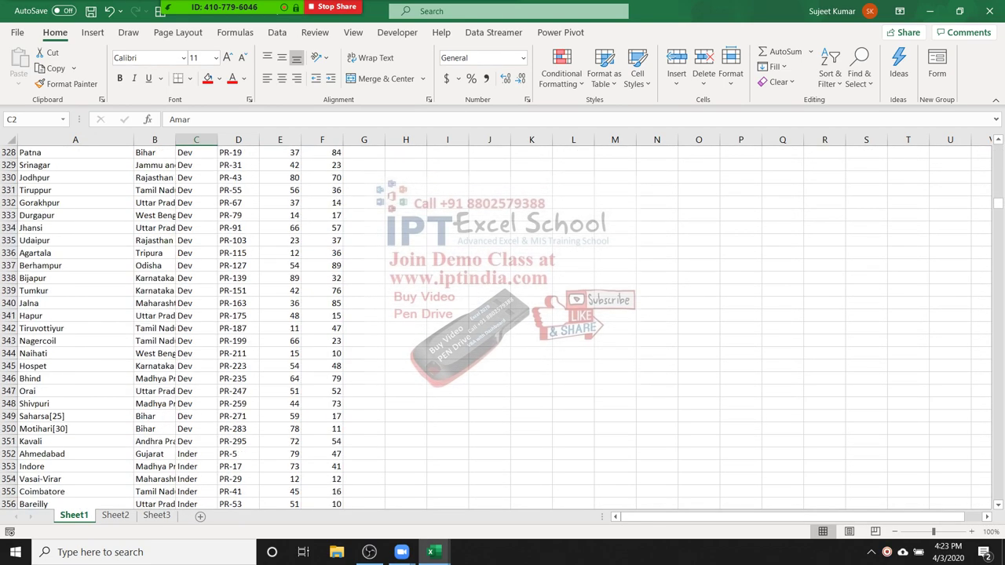
{"action": "scroll", "coordinate": [502, 327], "scroll_direction": "down", "scroll_amount": 5}
{"action": "scroll", "coordinate": [503, 327], "scroll_direction": "down", "scroll_amount": 8}
{"action": "scroll", "coordinate": [503, 327], "scroll_direction": "down", "scroll_amount": 12}
{"action": "scroll", "coordinate": [502, 327], "scroll_direction": "down", "scroll_amount": 11}
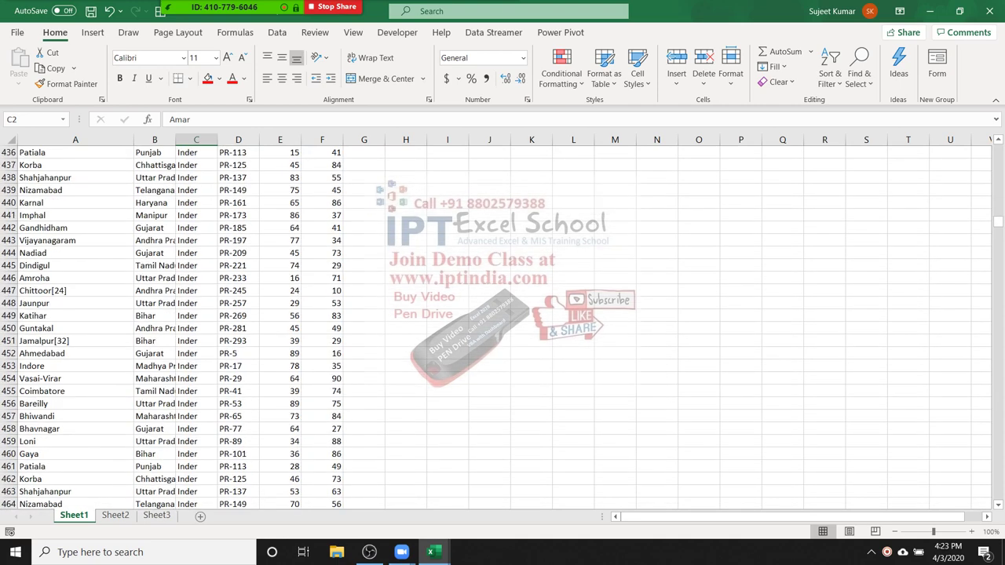
{"action": "scroll", "coordinate": [502, 327], "scroll_direction": "down", "scroll_amount": 13}
{"action": "scroll", "coordinate": [502, 327], "scroll_direction": "down", "scroll_amount": 3}
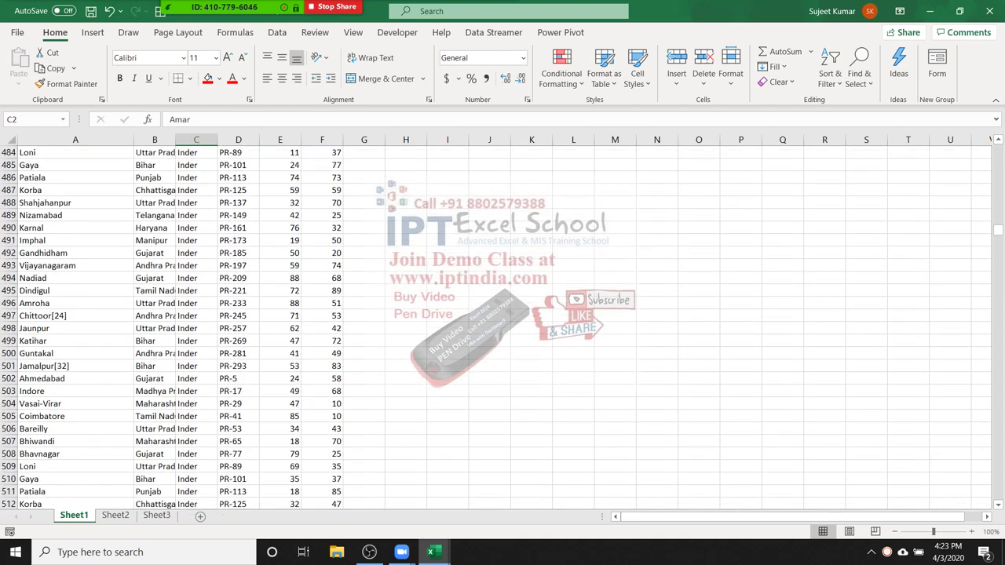
{"action": "left_click_drag", "start_coordinate": [997, 230], "coordinate": [997, 150]}
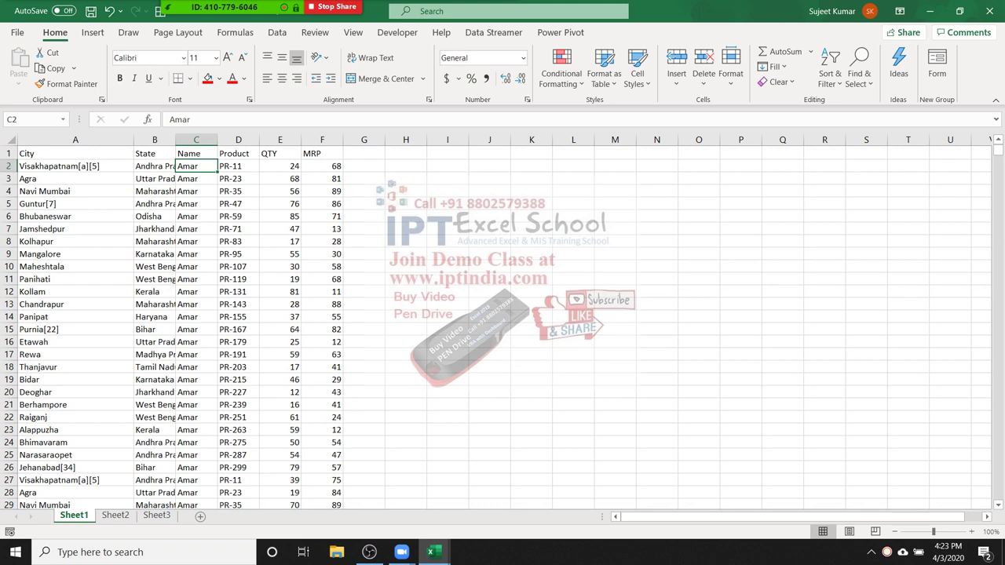
- Inspect the sorted rows' states (Odisha, Bihar) and cities (Agra, Alappuzha)
{"action": "key", "text": "Left"}
{"action": "key", "text": "Down"}
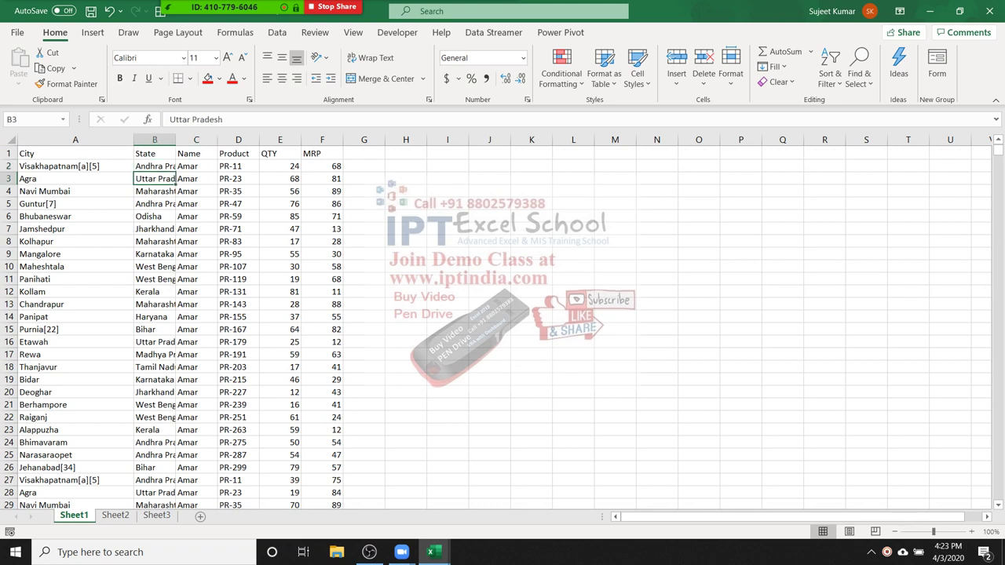
{"action": "left_click", "coordinate": [155, 216]}
{"action": "left_click", "coordinate": [155, 329]}
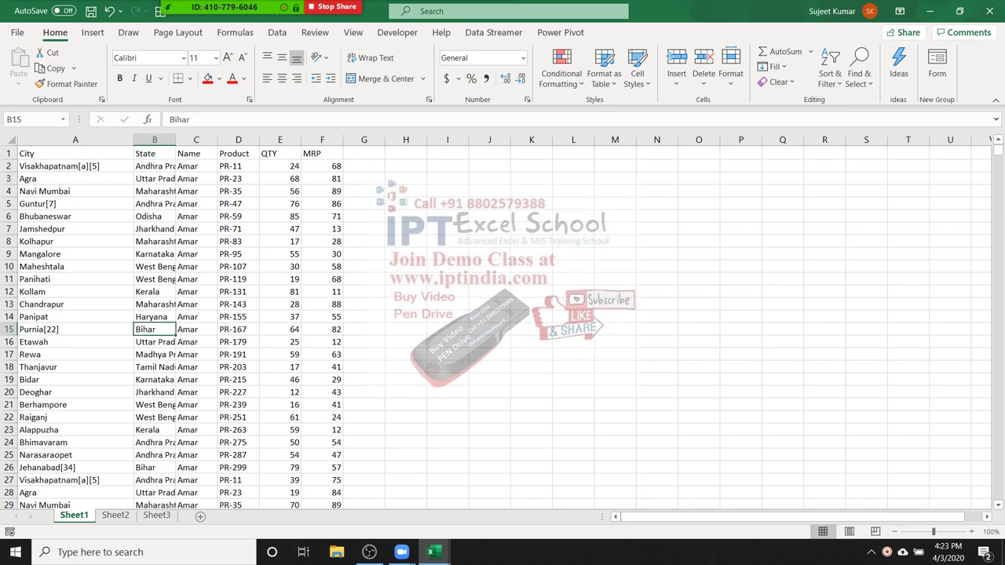
{"action": "left_click", "coordinate": [75, 178]}
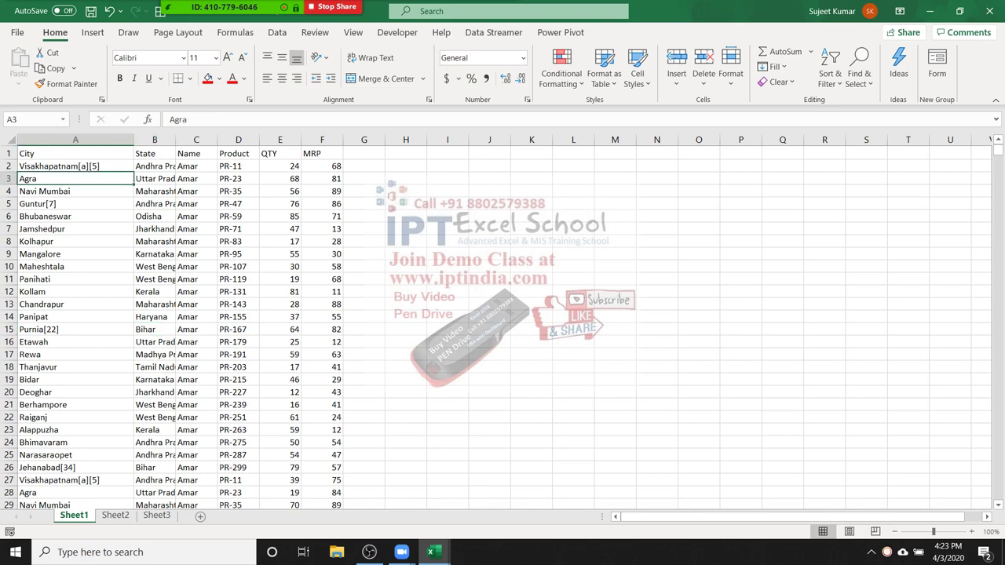
{"action": "left_click", "coordinate": [76, 379]}
{"action": "scroll", "coordinate": [75, 354], "scroll_direction": "down", "scroll_amount": 1}
{"action": "left_click", "coordinate": [75, 392]}
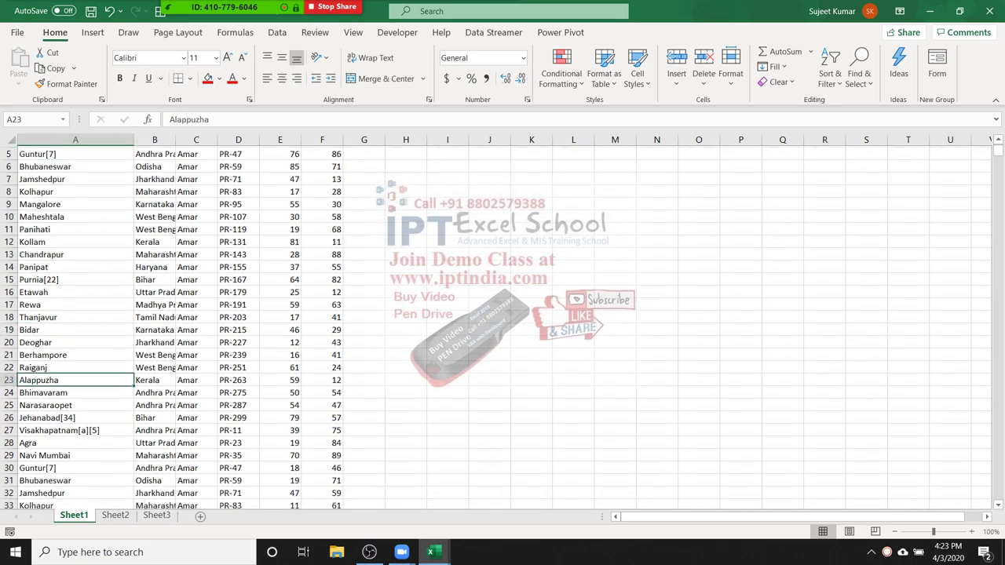
{"action": "scroll", "coordinate": [76, 354], "scroll_direction": "down", "scroll_amount": 6}
{"action": "scroll", "coordinate": [503, 330], "scroll_direction": "up", "scroll_amount": 6}
{"action": "scroll", "coordinate": [502, 329], "scroll_direction": "up", "scroll_amount": 1}
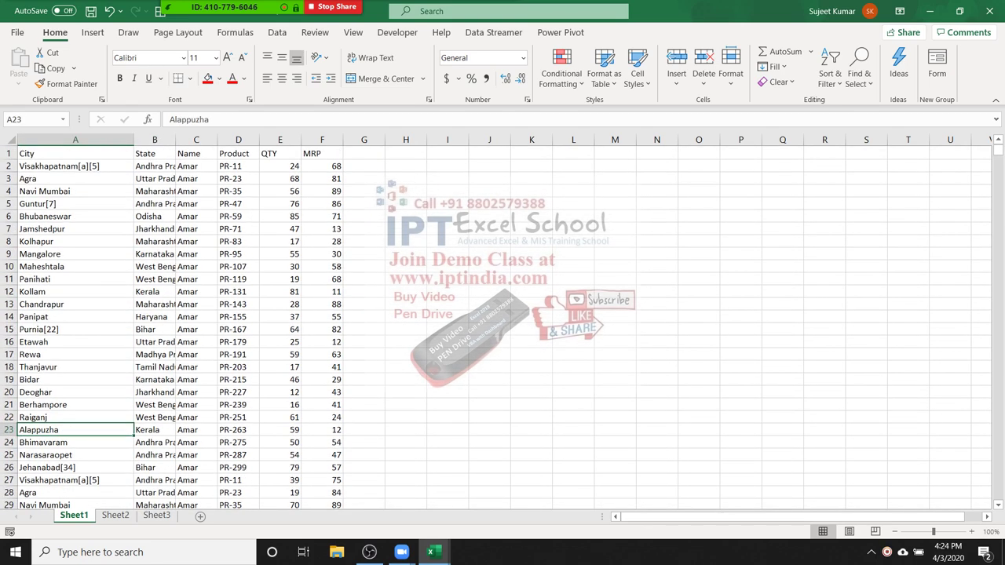
{"action": "left_click", "coordinate": [197, 178]}
{"action": "left_click", "coordinate": [76, 179]}
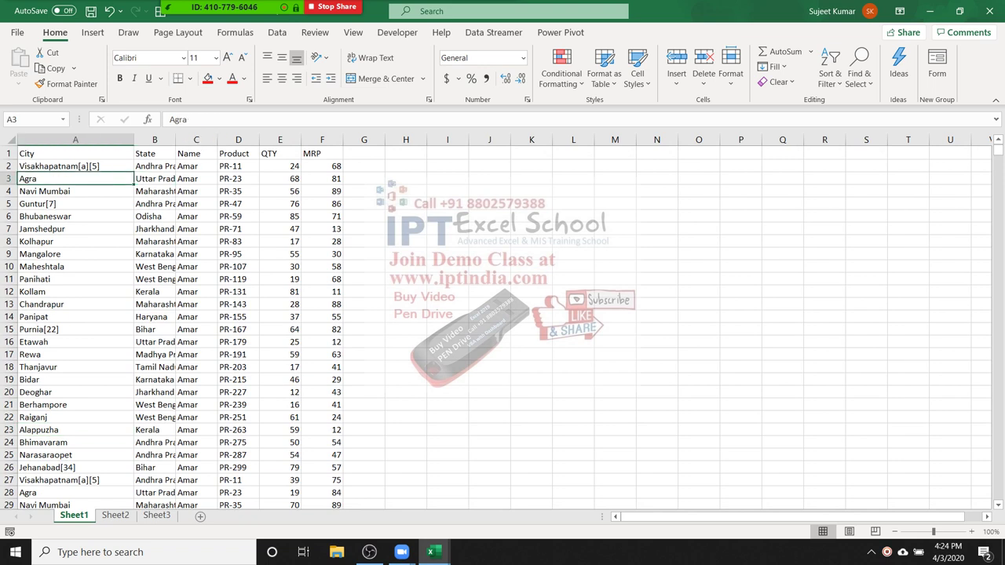
- Reselect only the Name header in C1 for another sort
{"action": "left_click", "coordinate": [238, 166]}
{"action": "left_click", "coordinate": [196, 153]}
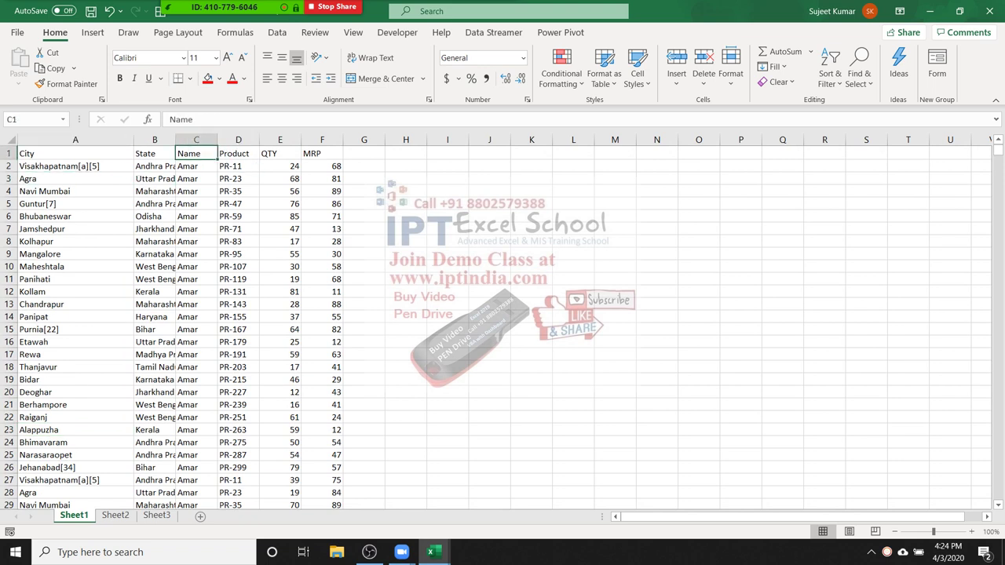
{"action": "key", "text": "shift+Right"}
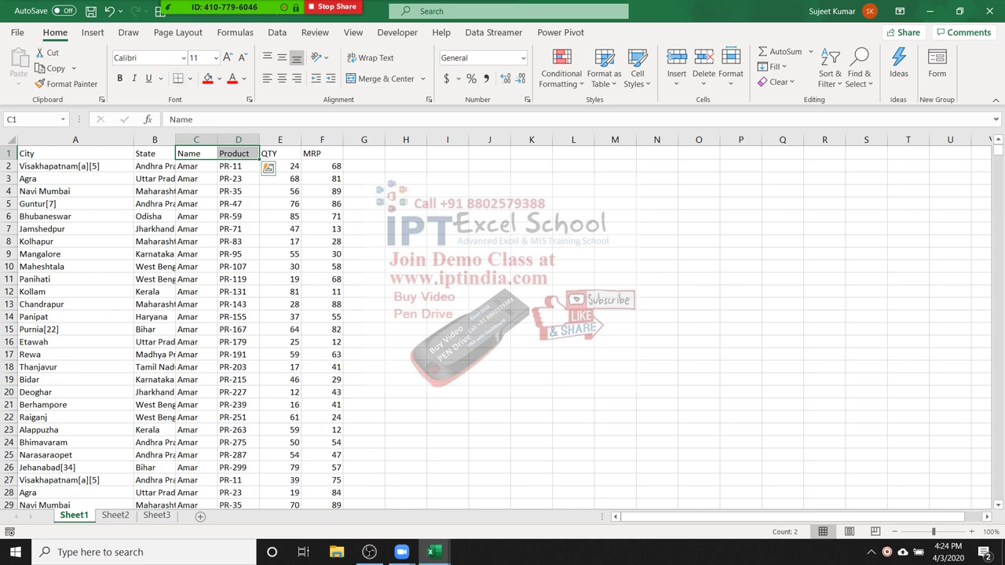
{"action": "key", "text": "shift+Left"}
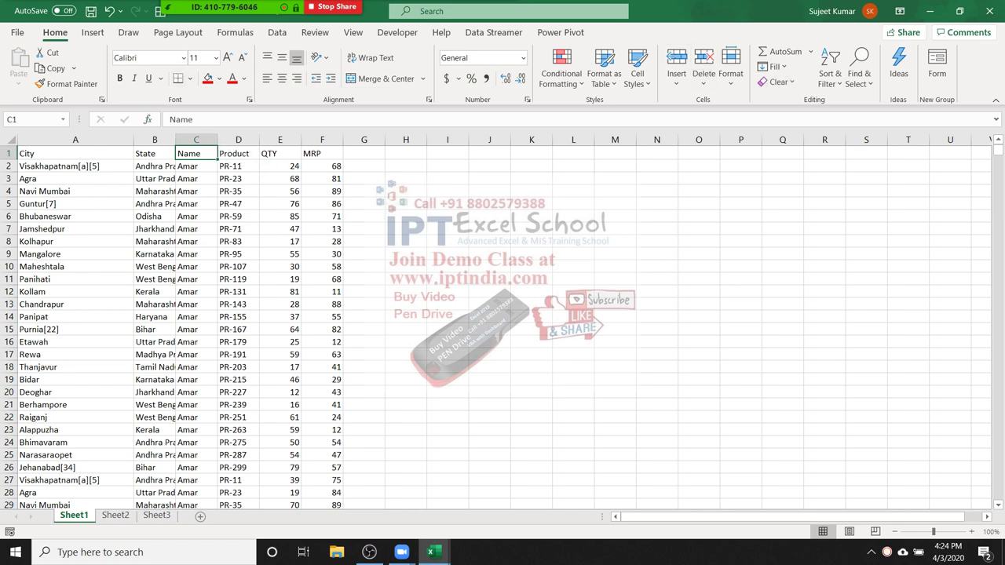
{"action": "left_click", "coordinate": [830, 74]}
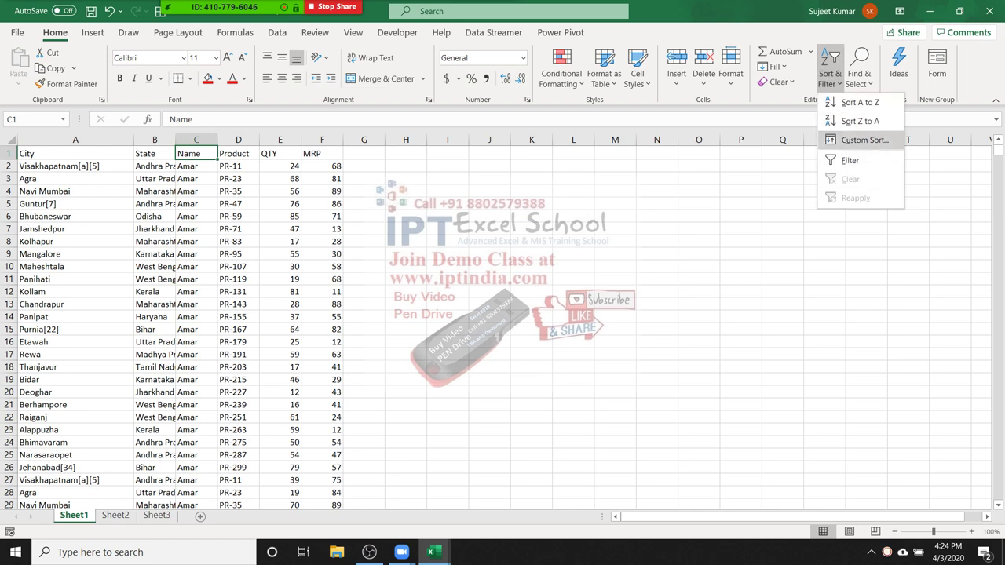
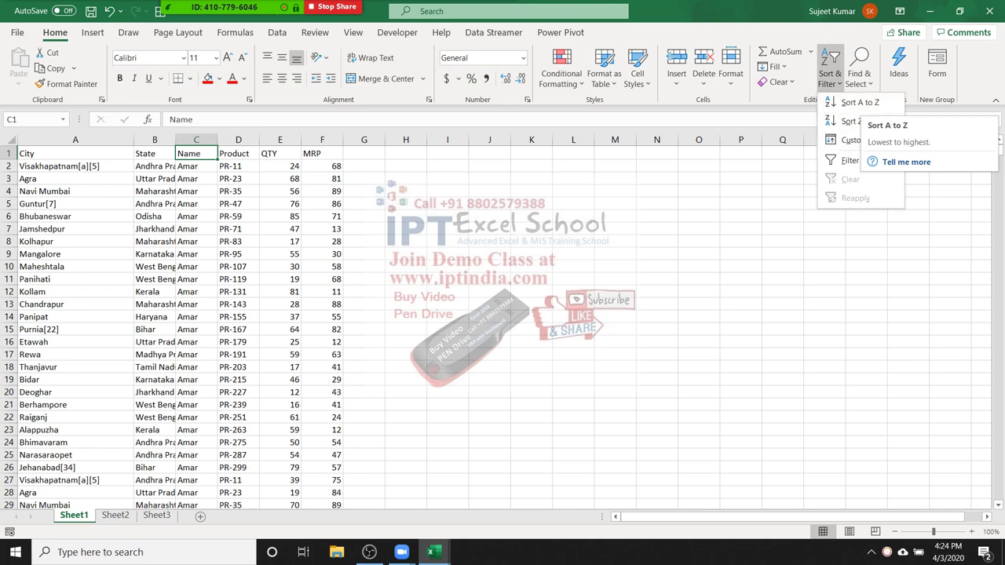
- Custom-sort the table by Name, then add a second level sorting Product A to Z
{"action": "left_click", "coordinate": [863, 140]}
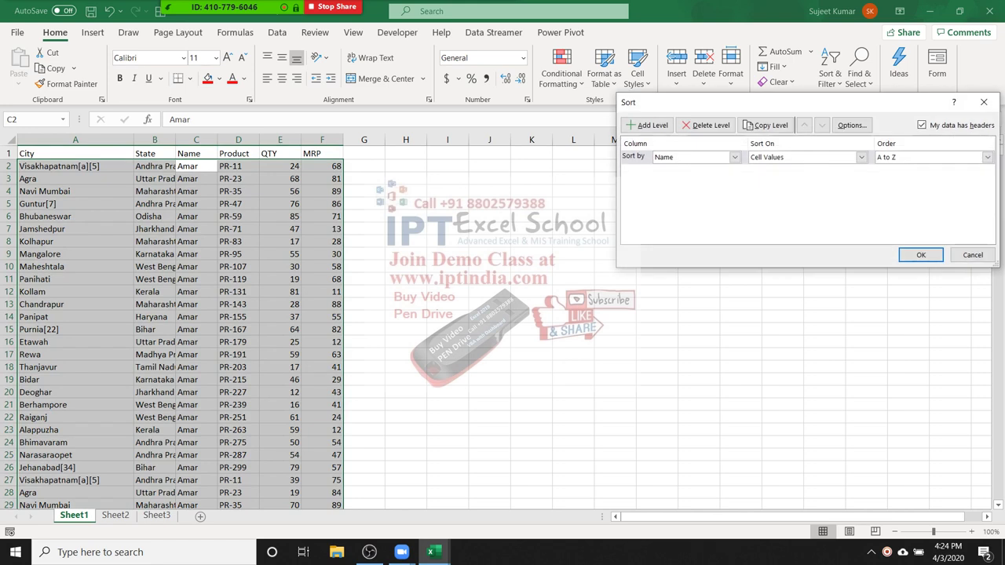
{"action": "left_click_drag", "start_coordinate": [688, 101], "coordinate": [649, 108]}
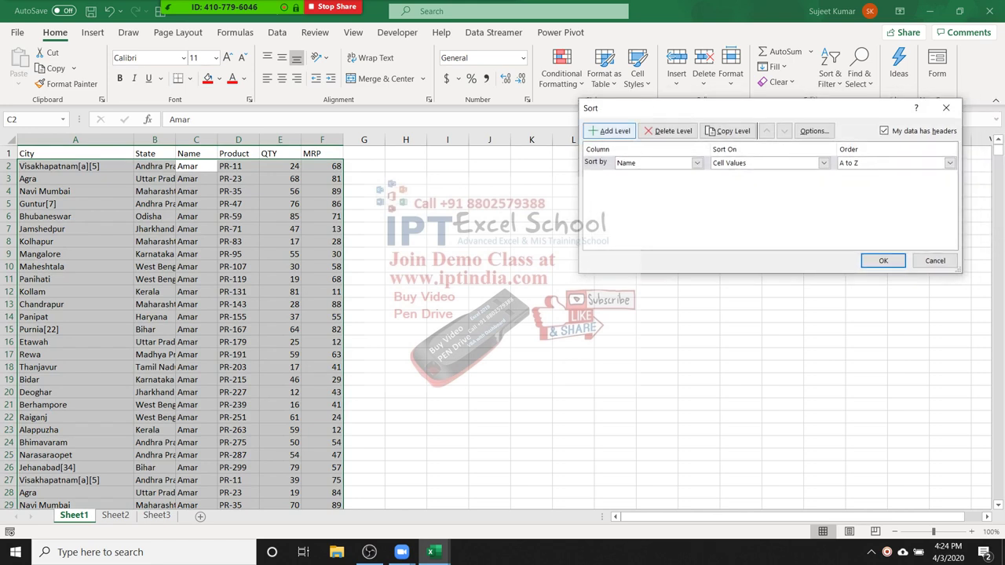
{"action": "left_click", "coordinate": [610, 131]}
{"action": "left_click", "coordinate": [696, 177]}
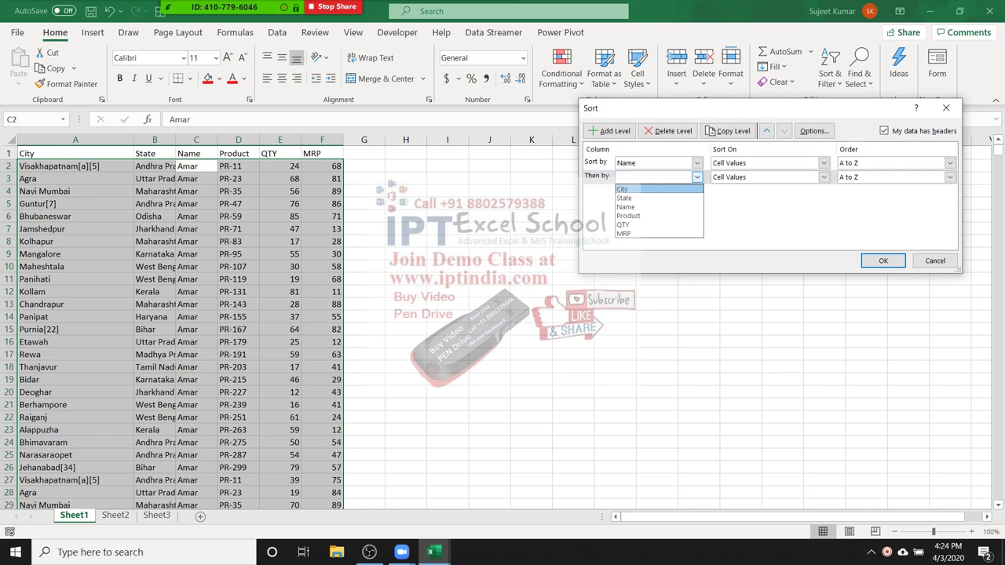
{"action": "left_click", "coordinate": [628, 215]}
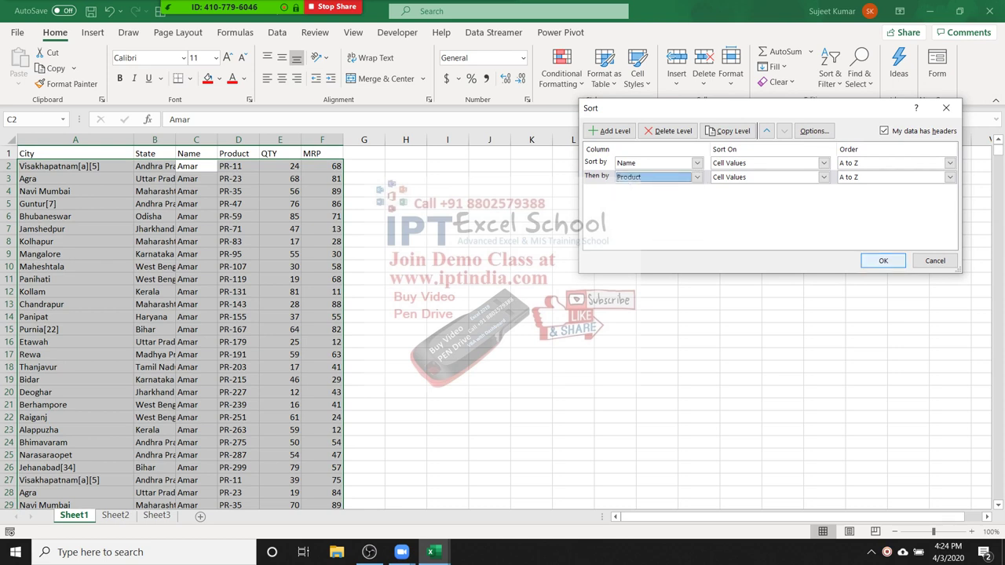
{"action": "left_click", "coordinate": [882, 261]}
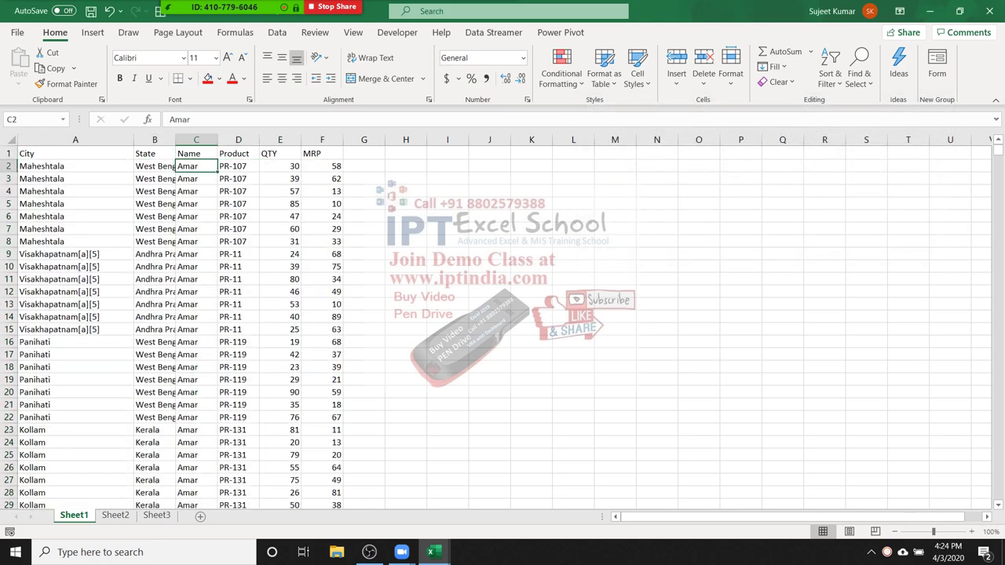
{"action": "left_click_drag", "start_coordinate": [238, 166], "coordinate": [238, 405]}
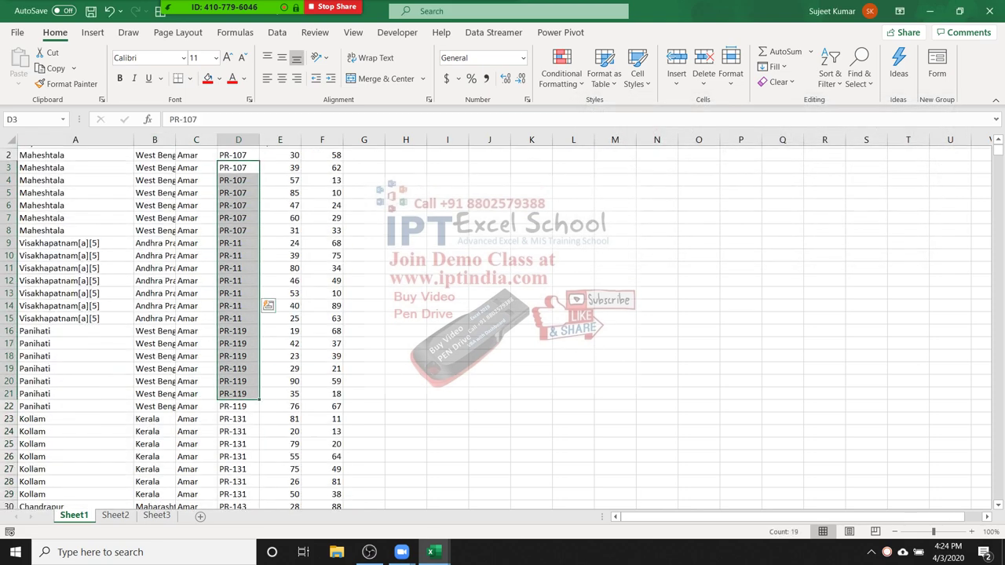
{"action": "scroll", "coordinate": [267, 420], "scroll_direction": "down", "scroll_amount": 8}
{"action": "scroll", "coordinate": [267, 420], "scroll_direction": "up", "scroll_amount": 8}
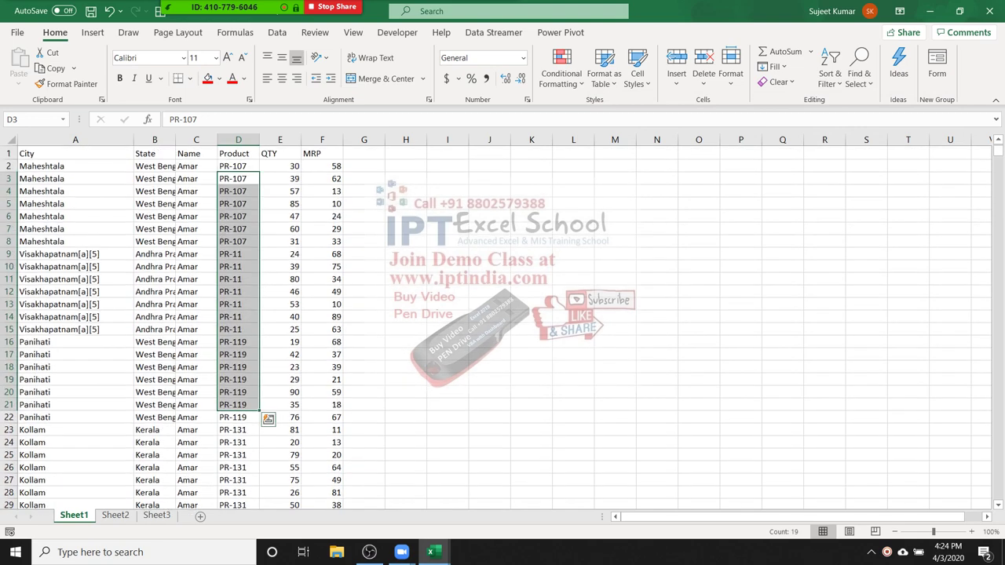
{"action": "left_click_drag", "start_coordinate": [75, 166], "coordinate": [74, 329]}
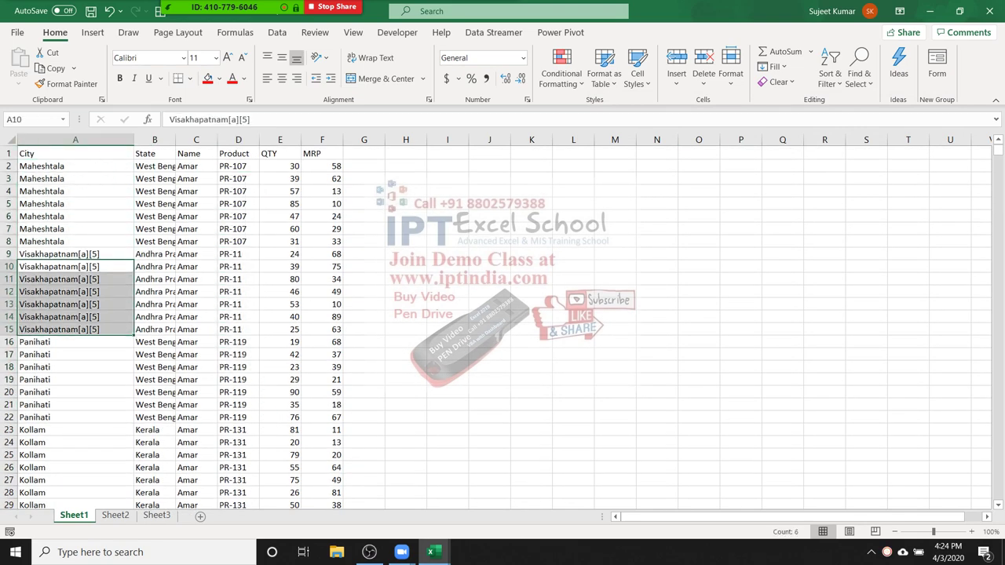
{"action": "left_click", "coordinate": [831, 74]}
{"action": "left_click", "coordinate": [856, 140]}
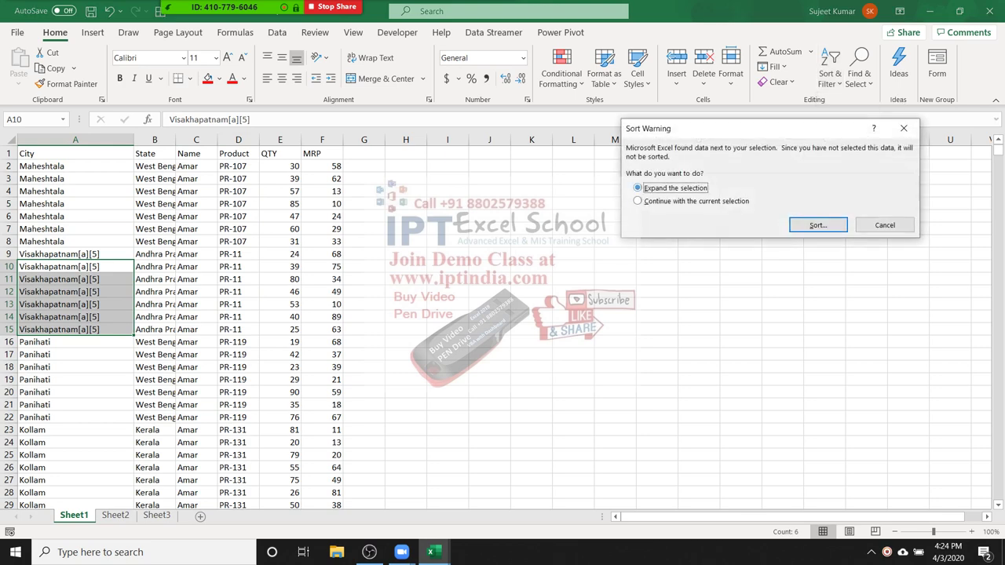
{"action": "key", "text": "Escape"}
{"action": "left_click", "coordinate": [154, 179]}
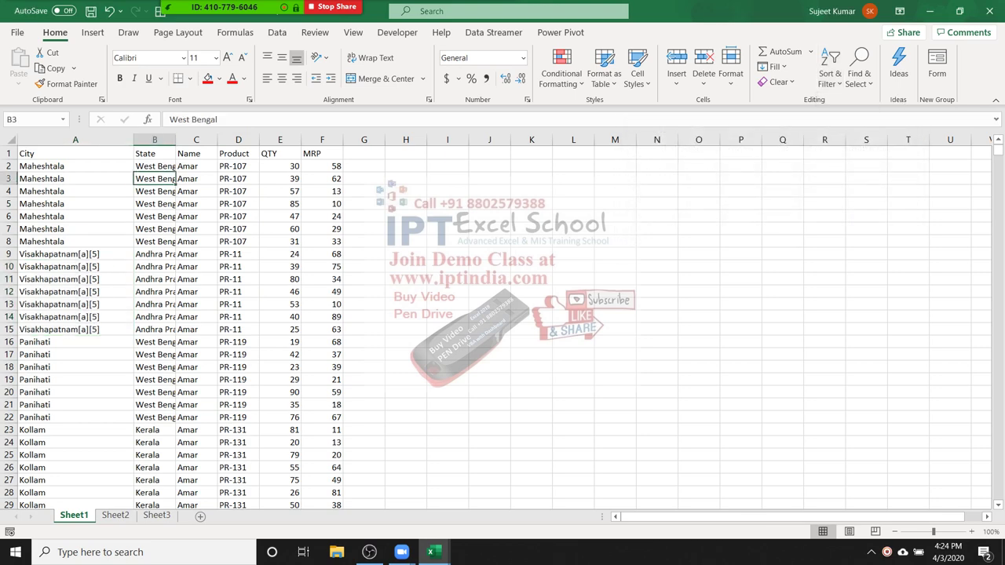
{"action": "left_click", "coordinate": [75, 153]}
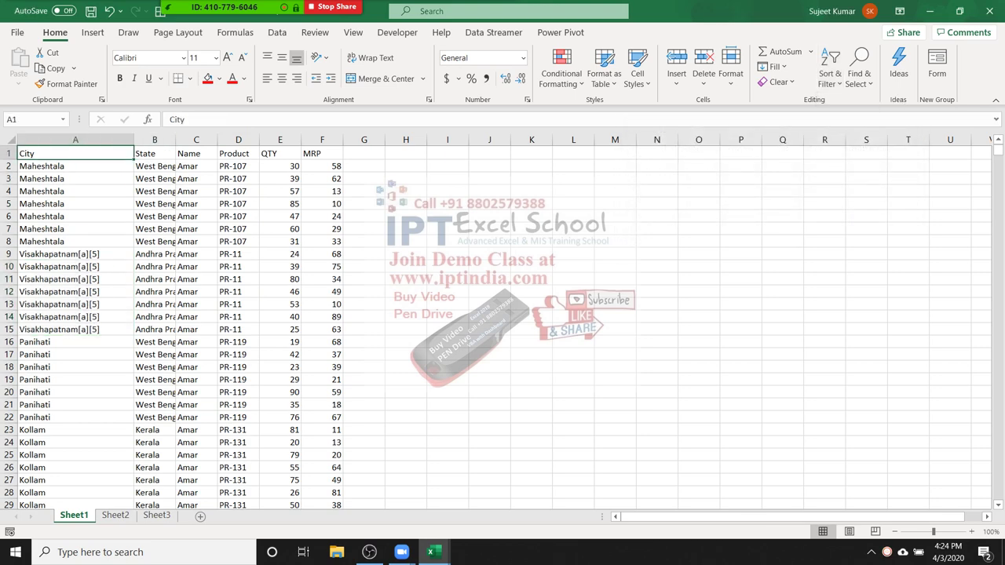
{"action": "left_click", "coordinate": [9, 367]}
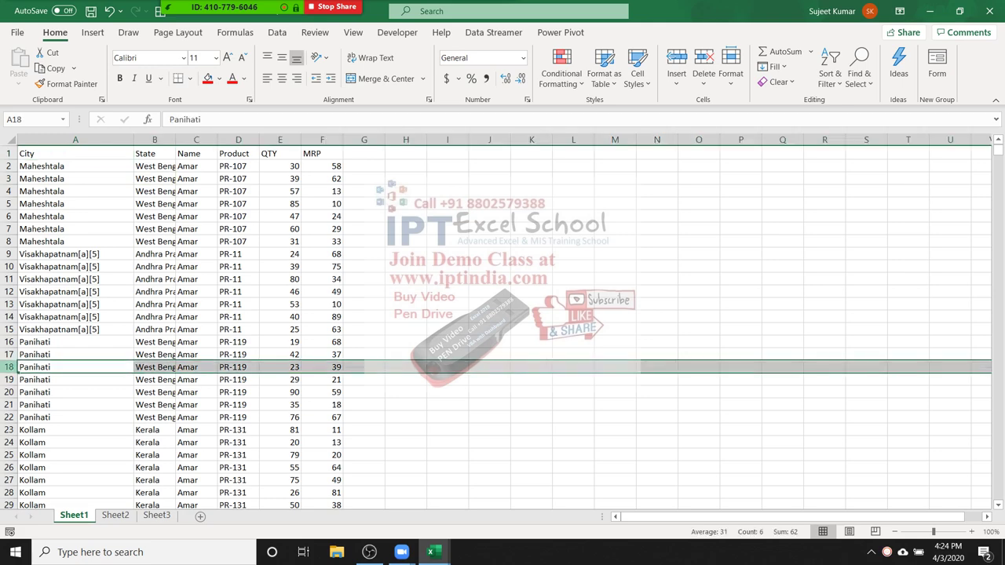
{"action": "key", "text": "ctrl+plus"}
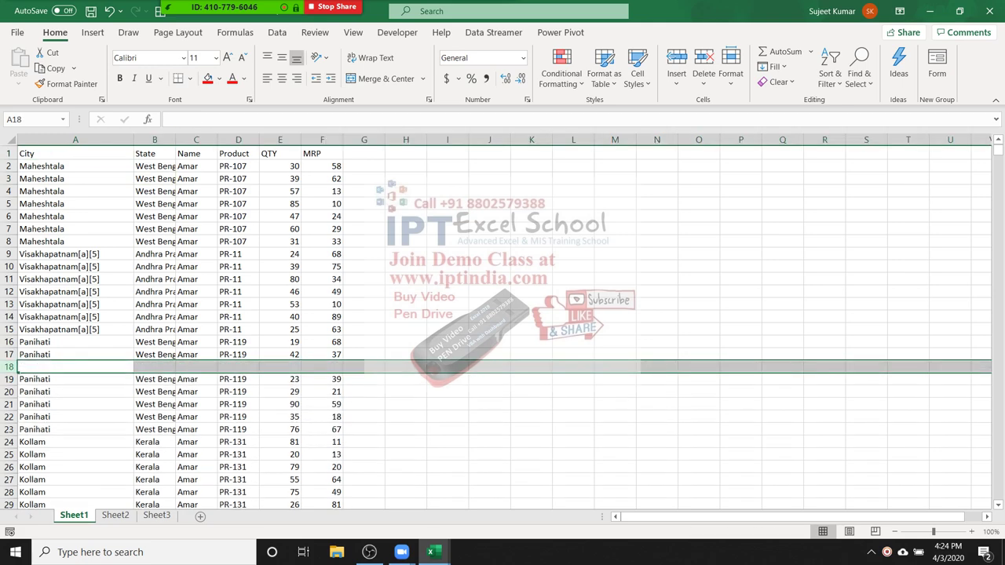
{"action": "left_click", "coordinate": [154, 405]}
{"action": "mouse_move", "coordinate": [76, 367]}
{"action": "left_mouse_down"}
{"action": "mouse_move", "coordinate": [364, 379]}
{"action": "mouse_move", "coordinate": [322, 367]}
{"action": "left_mouse_up"}
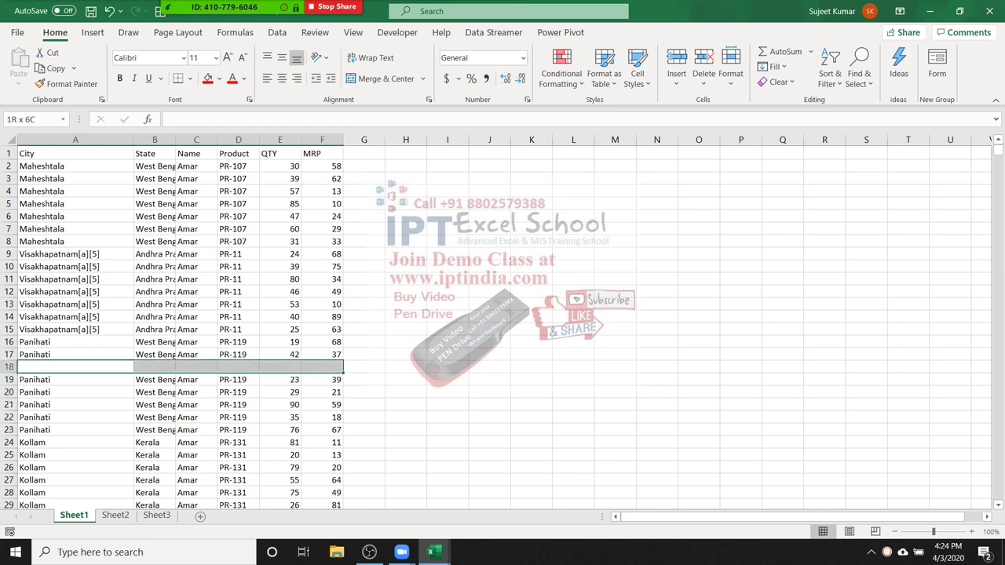
{"action": "left_click", "coordinate": [238, 266]}
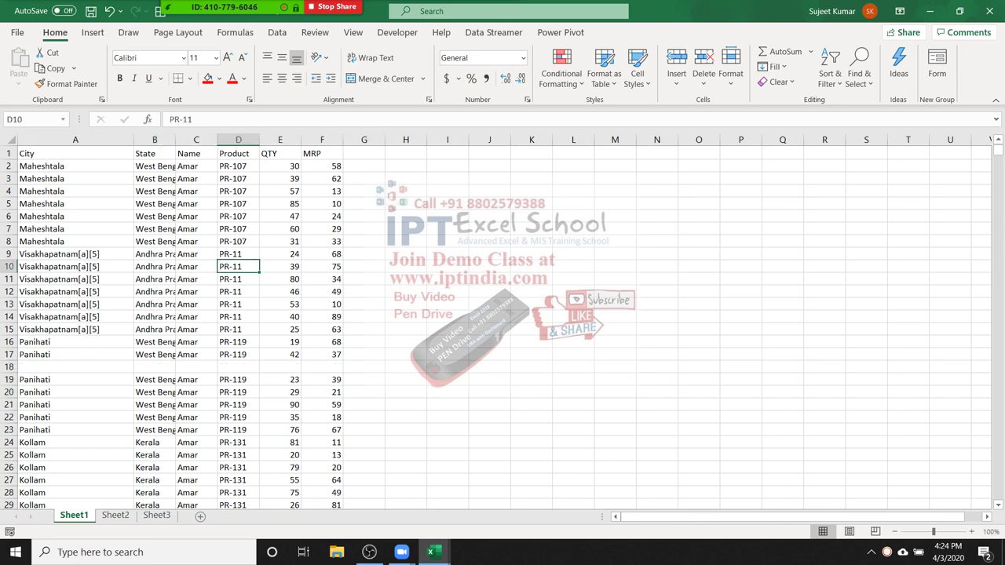
{"action": "key", "text": "ctrl+z"}
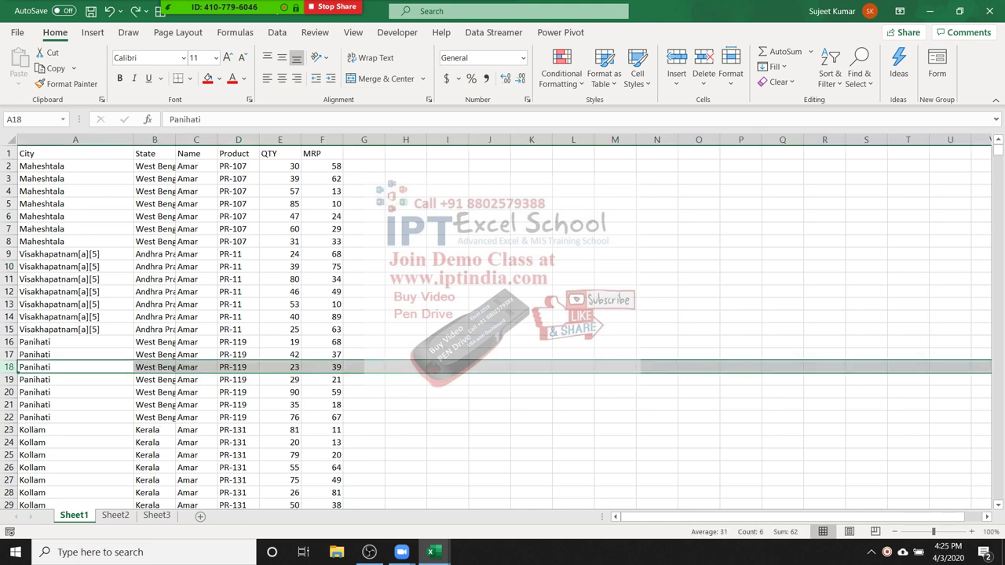
{"action": "left_click", "coordinate": [279, 241]}
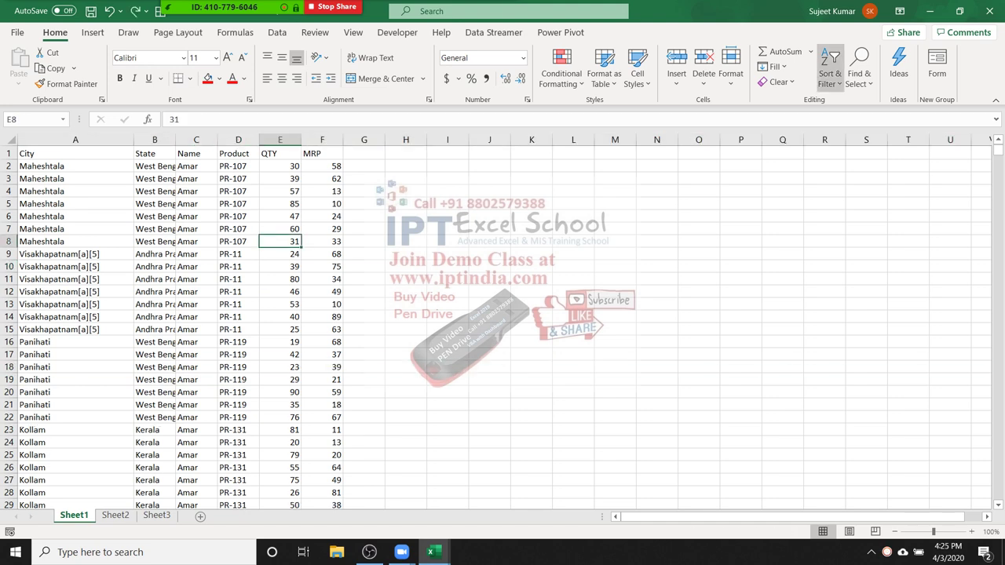
- Apply AutoFilter to the City–MRP headers and widen column B so names like West Bengal fit
{"action": "left_click", "coordinate": [830, 75]}
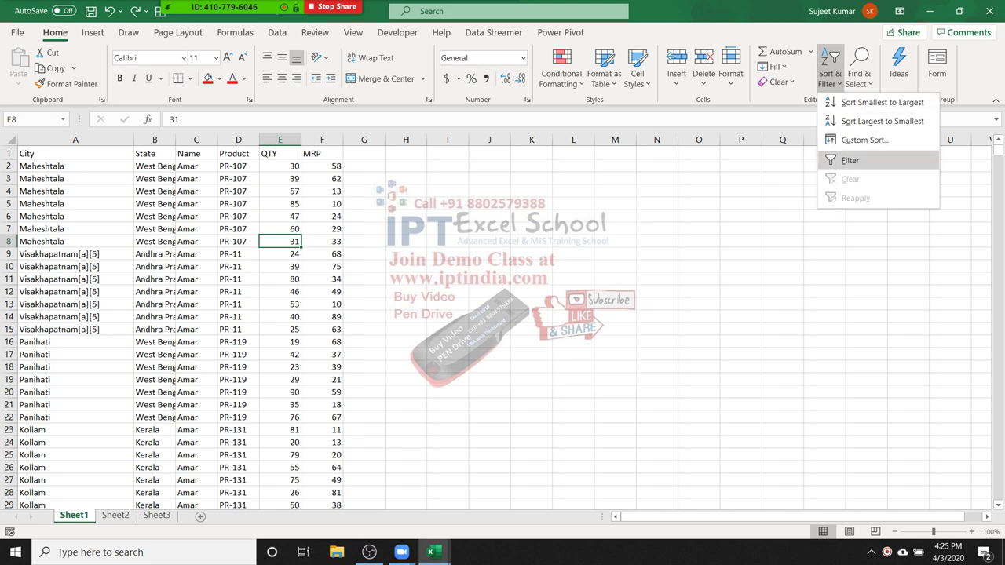
{"action": "left_click", "coordinate": [850, 161]}
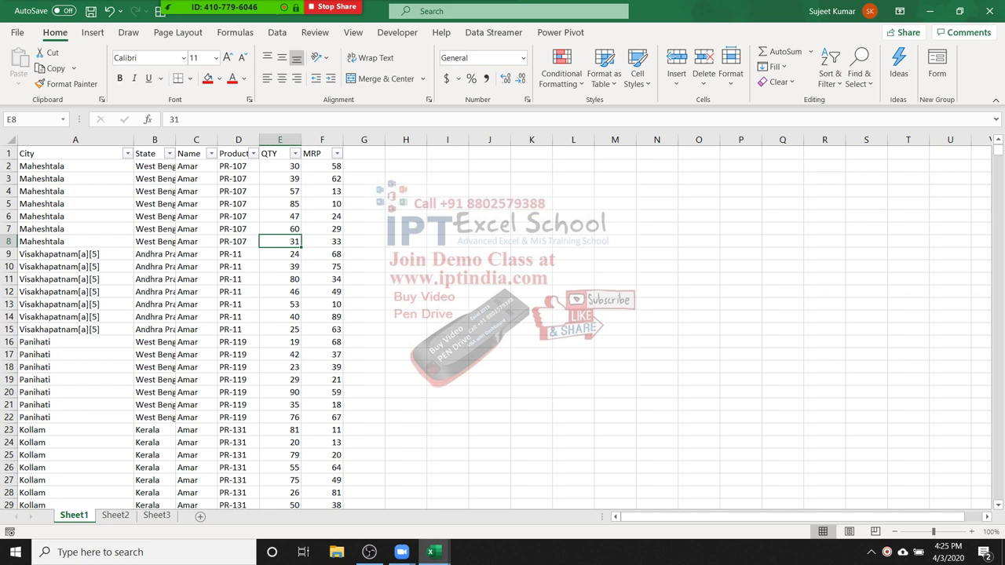
{"action": "left_click", "coordinate": [155, 191]}
{"action": "left_click_drag", "start_coordinate": [175, 140], "coordinate": [216, 140]}
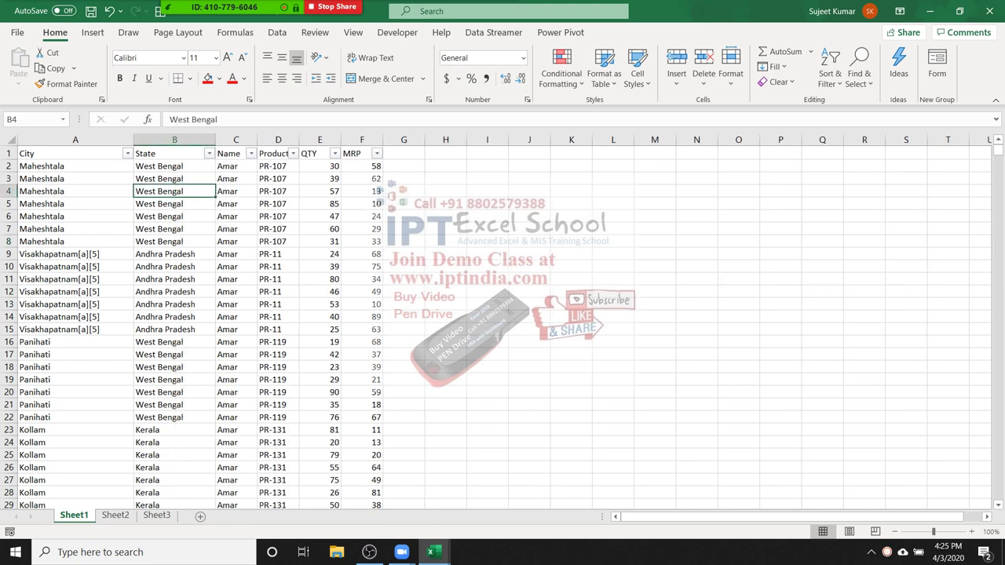
{"action": "left_click", "coordinate": [235, 179]}
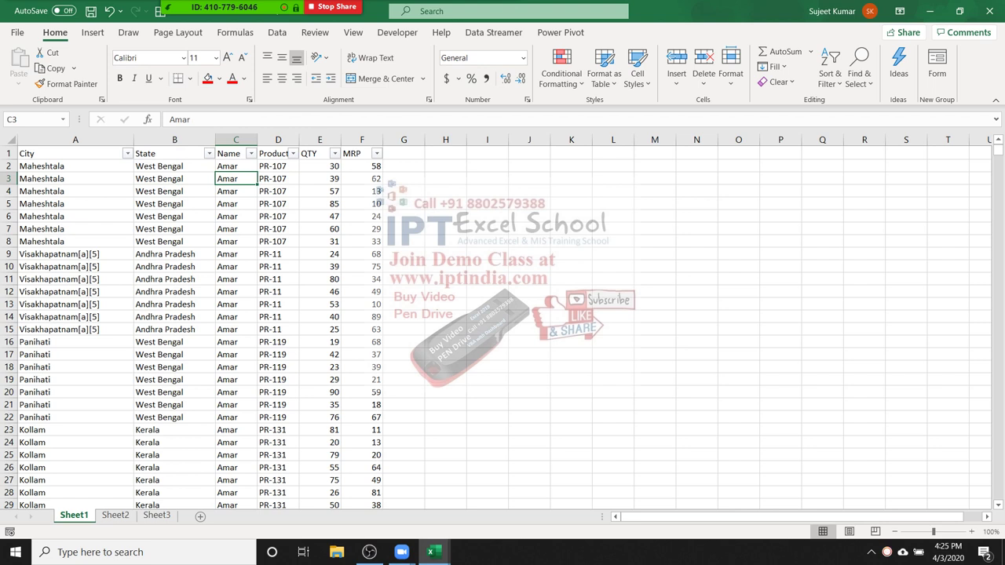
- Filter the Name column to show only Puja's rows
{"action": "left_click", "coordinate": [250, 153]}
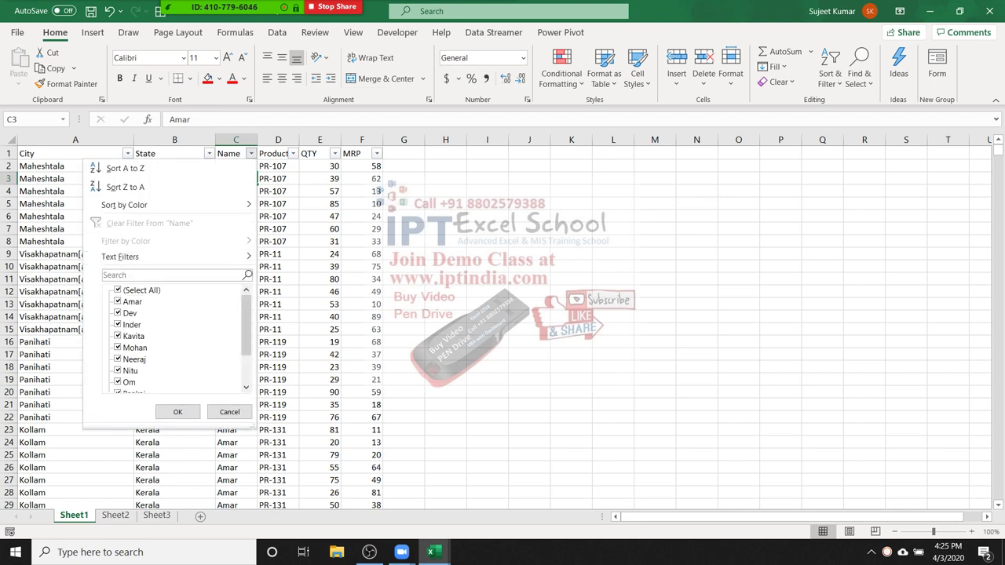
{"action": "left_click", "coordinate": [118, 290]}
{"action": "scroll", "coordinate": [177, 337], "scroll_direction": "down", "scroll_amount": 1}
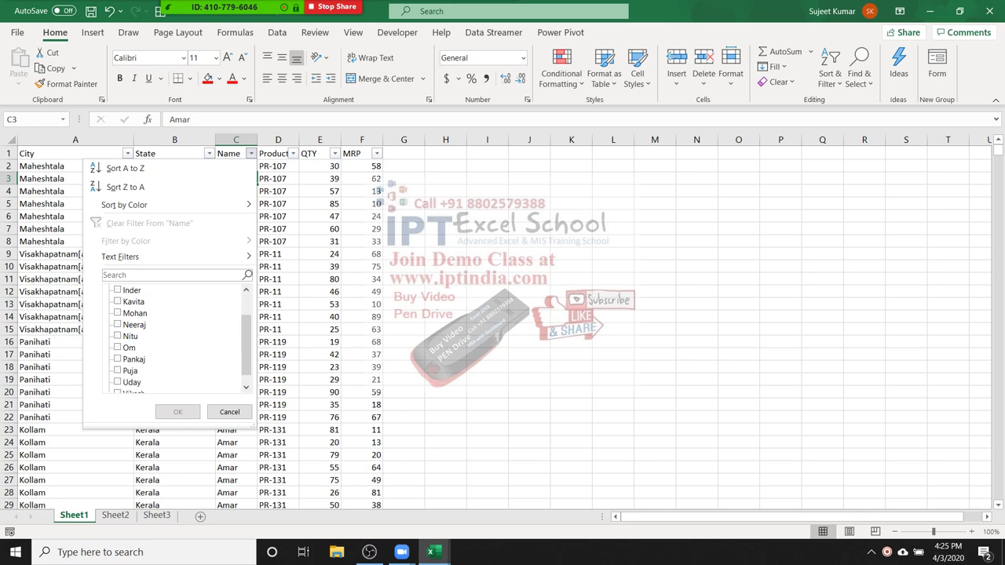
{"action": "left_click", "coordinate": [117, 370]}
{"action": "left_click", "coordinate": [177, 411]}
{"action": "scroll", "coordinate": [502, 330], "scroll_direction": "down", "scroll_amount": 4}
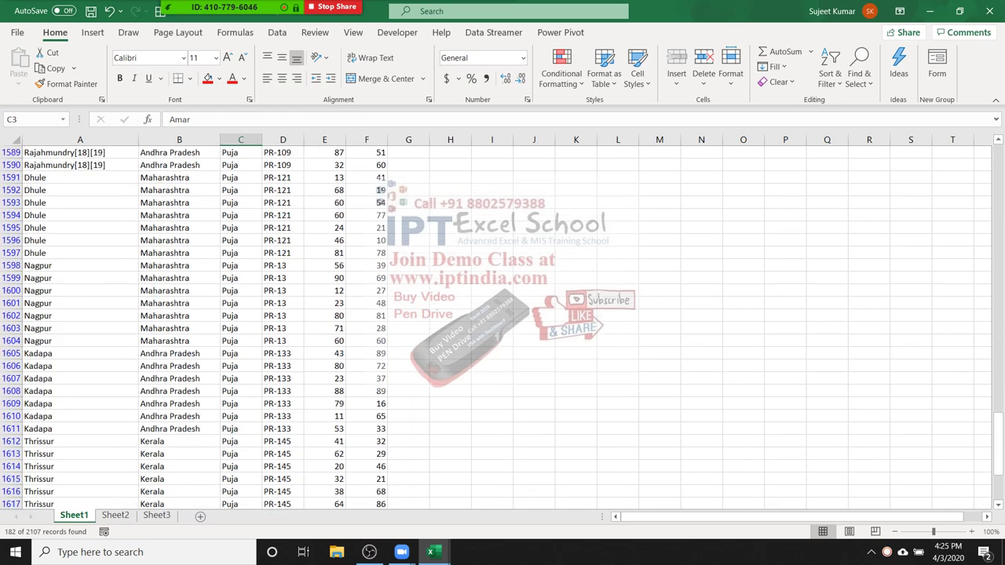
{"action": "scroll", "coordinate": [503, 330], "scroll_direction": "up", "scroll_amount": 4}
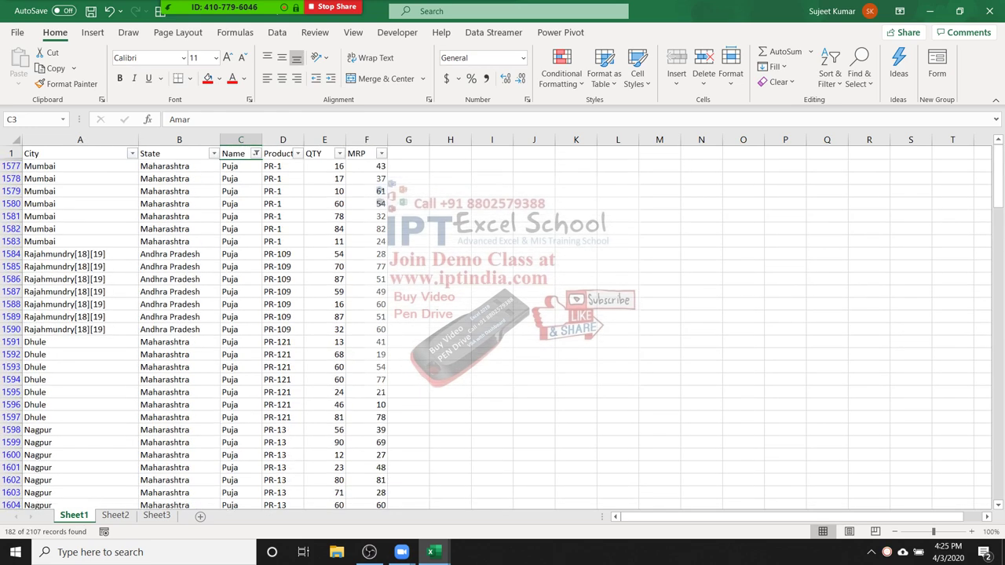
- Filter Product to PR-1 only and select the resulting rows 1577–1583
{"action": "left_click", "coordinate": [298, 153]}
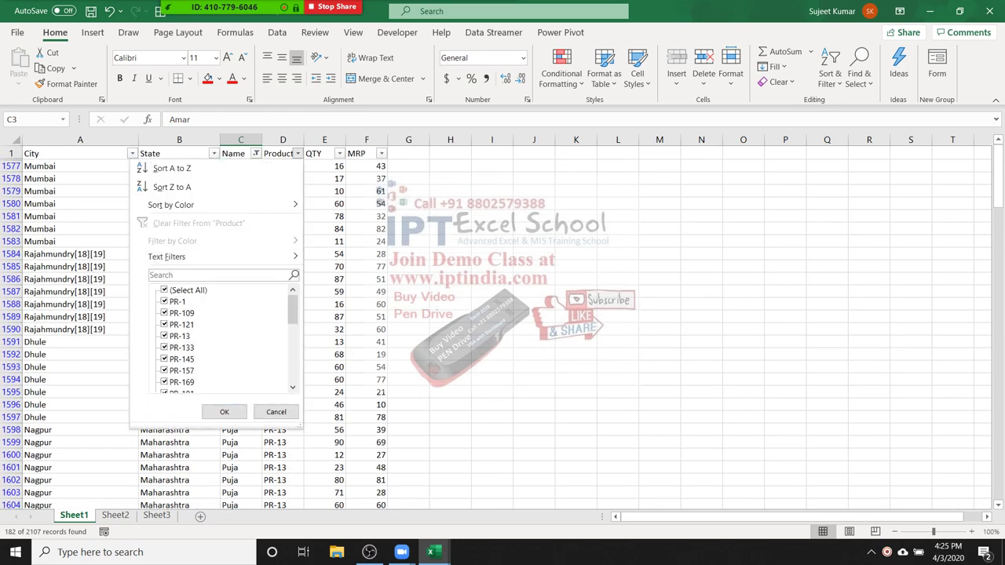
{"action": "left_click", "coordinate": [164, 290]}
{"action": "left_click", "coordinate": [164, 301]}
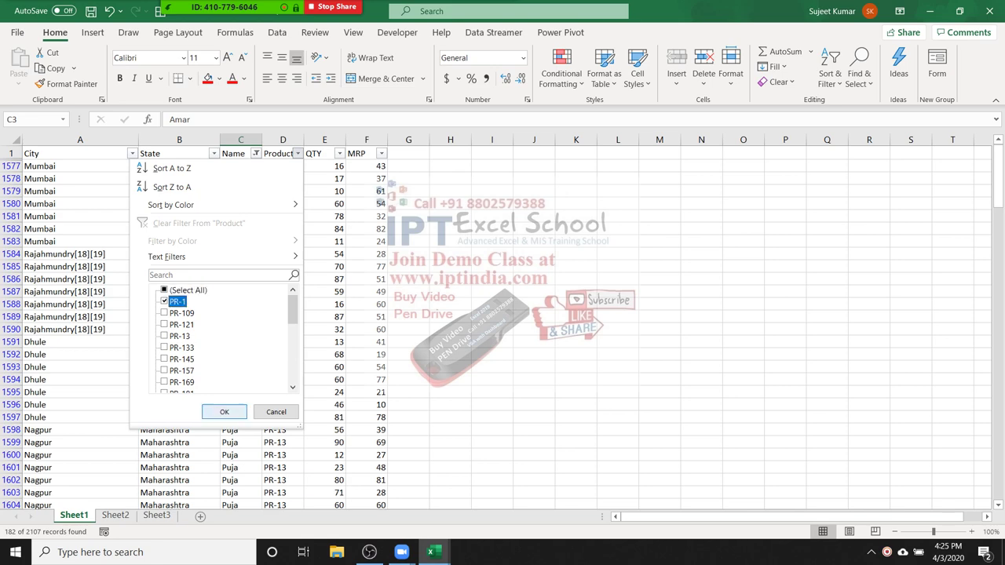
{"action": "left_click", "coordinate": [224, 412]}
{"action": "left_click_drag", "start_coordinate": [283, 178], "coordinate": [283, 228]}
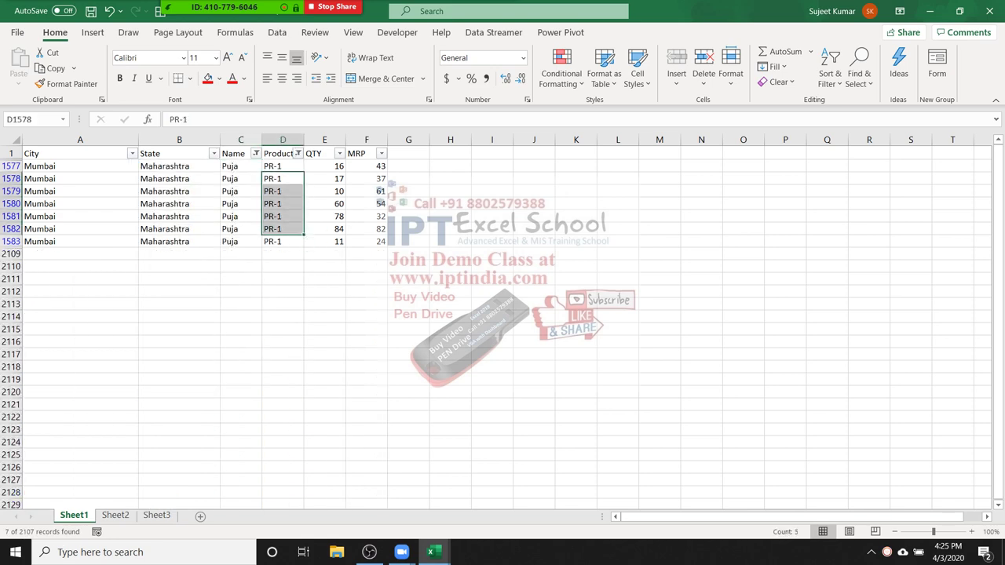
{"action": "left_click_drag", "start_coordinate": [11, 241], "coordinate": [11, 165]}
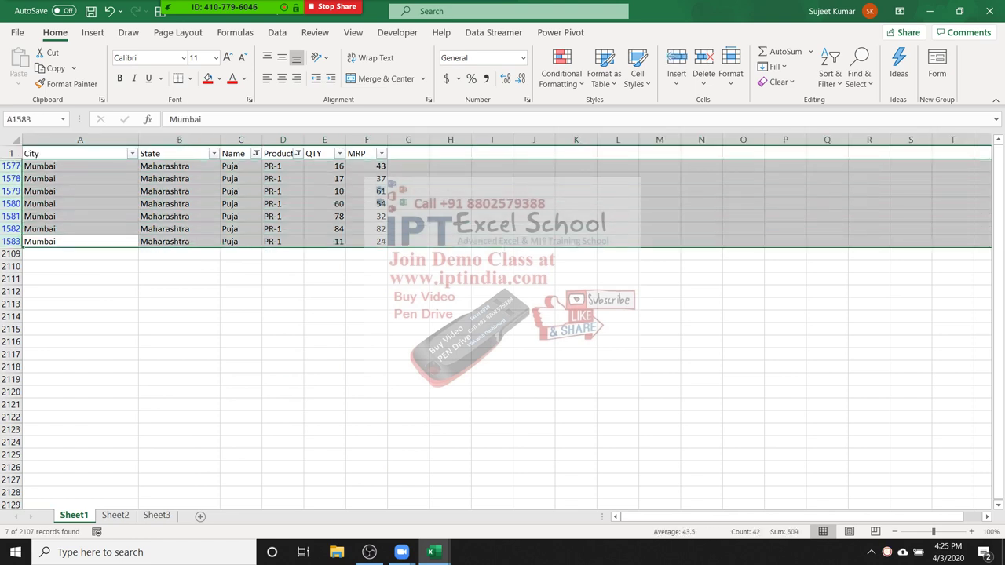
{"action": "left_click", "coordinate": [240, 266]}
{"action": "left_click", "coordinate": [283, 228]}
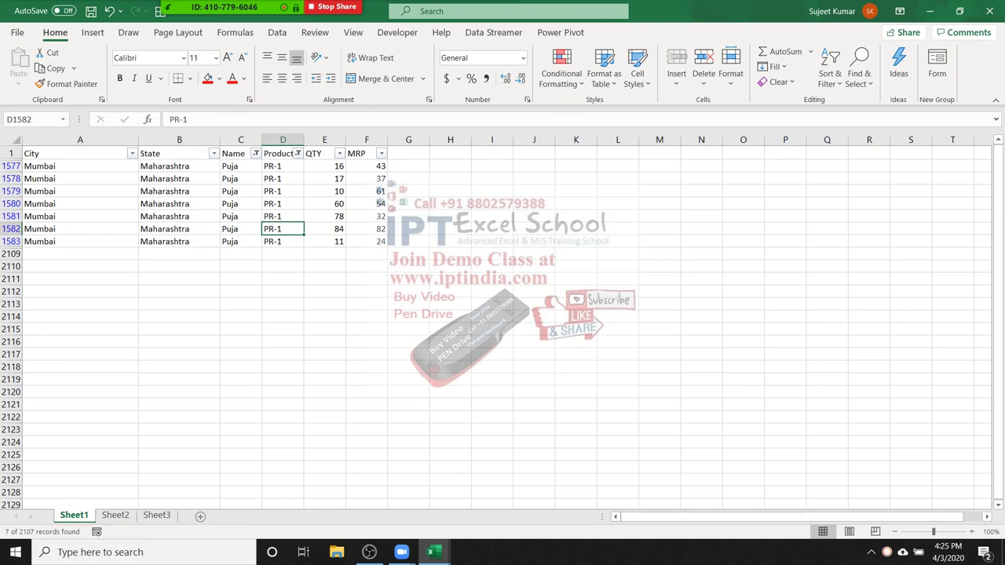
- Clear the Product and Name filters so all 2107 records show again
{"action": "left_click", "coordinate": [298, 154]}
{"action": "left_click", "coordinate": [180, 222]}
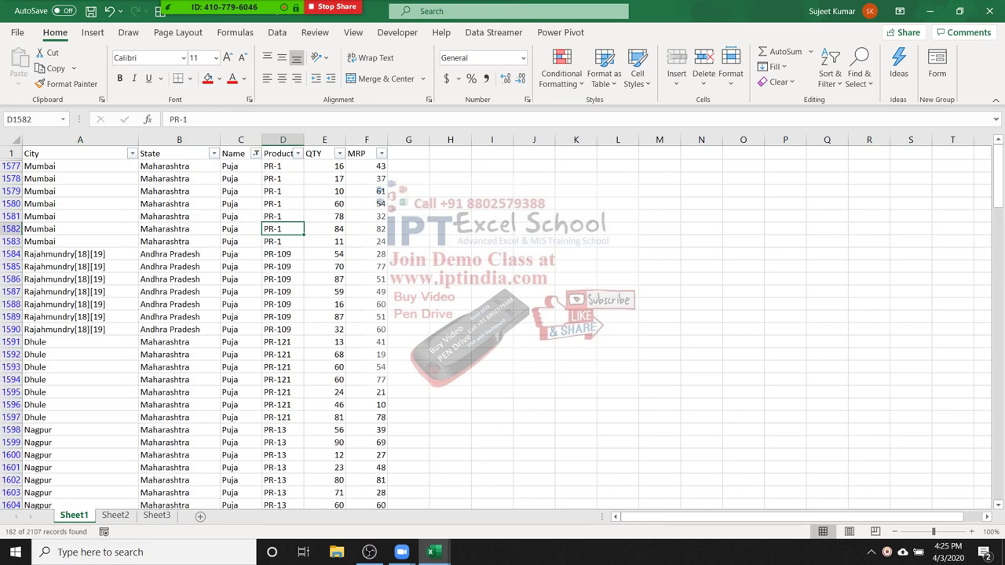
{"action": "left_click", "coordinate": [256, 153]}
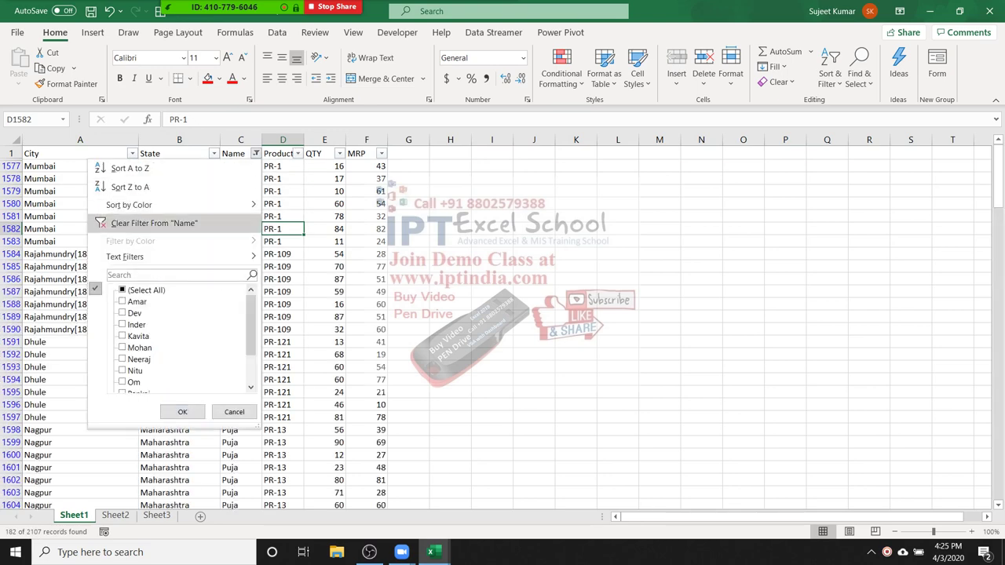
{"action": "left_click", "coordinate": [157, 225]}
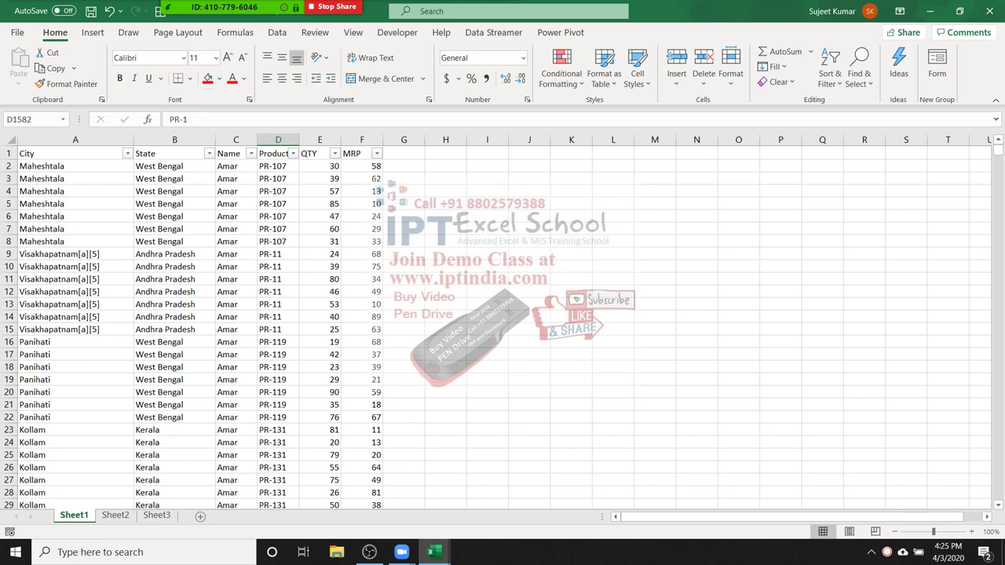
{"action": "left_click", "coordinate": [229, 153]}
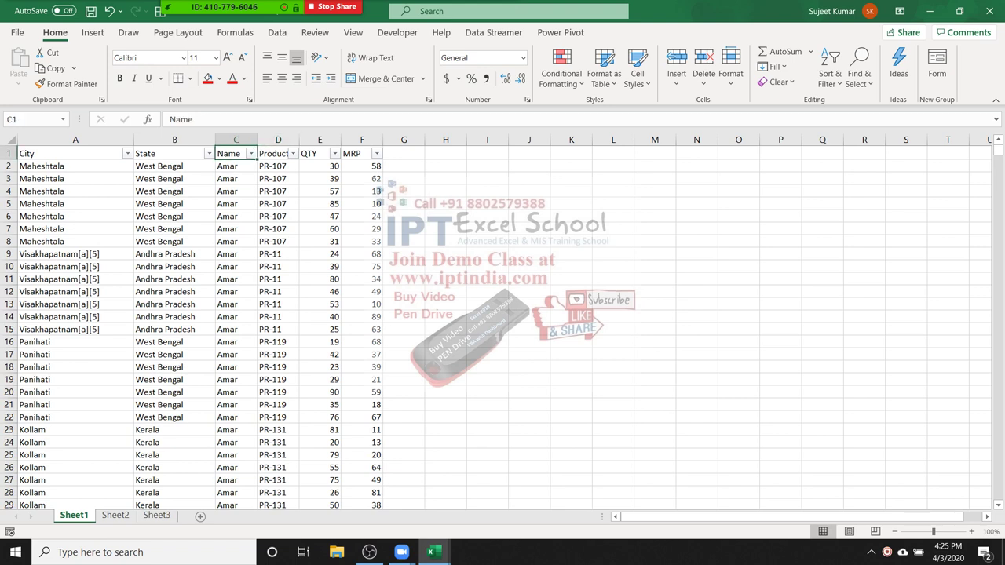
{"action": "key", "text": "alt+Down"}
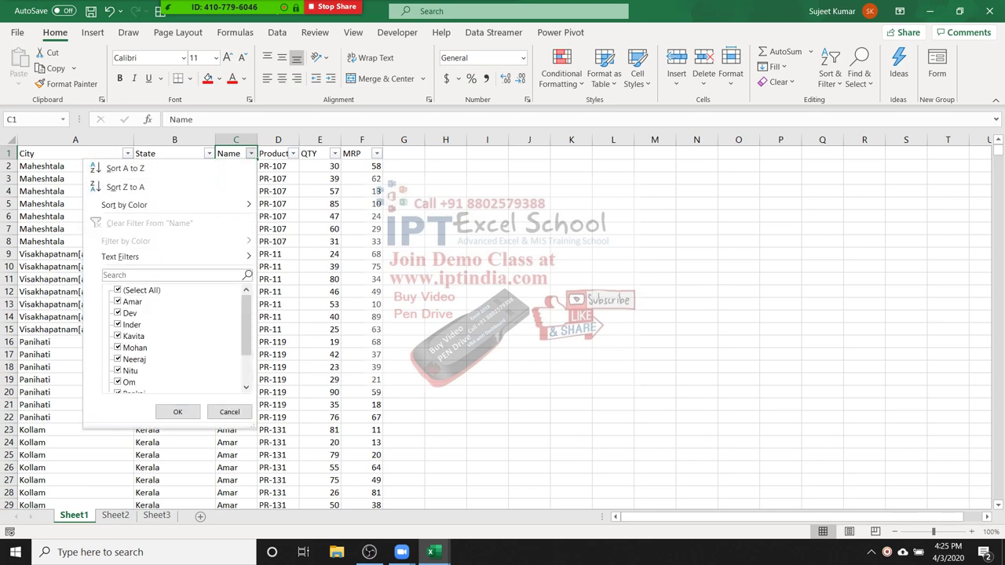
{"action": "left_click", "coordinate": [141, 290]}
{"action": "left_click", "coordinate": [130, 312]}
{"action": "left_click", "coordinate": [177, 412]}
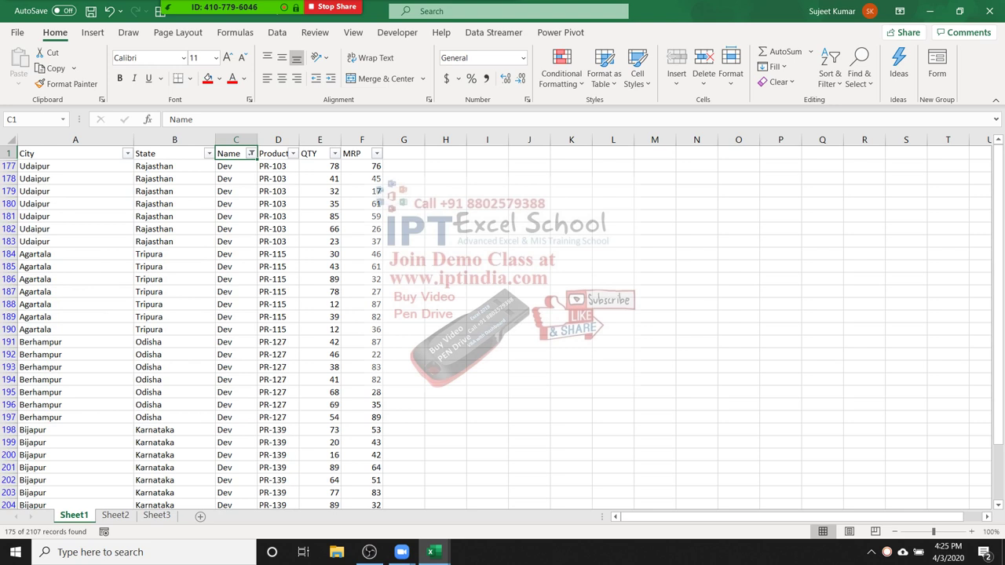
{"action": "left_click_drag", "start_coordinate": [320, 179], "coordinate": [320, 253]}
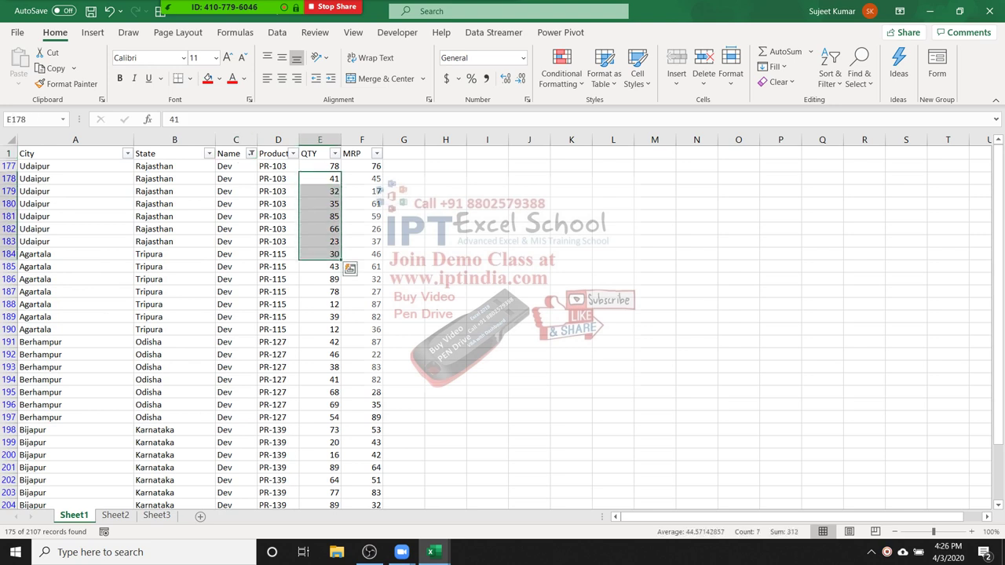
{"action": "left_click", "coordinate": [319, 216]}
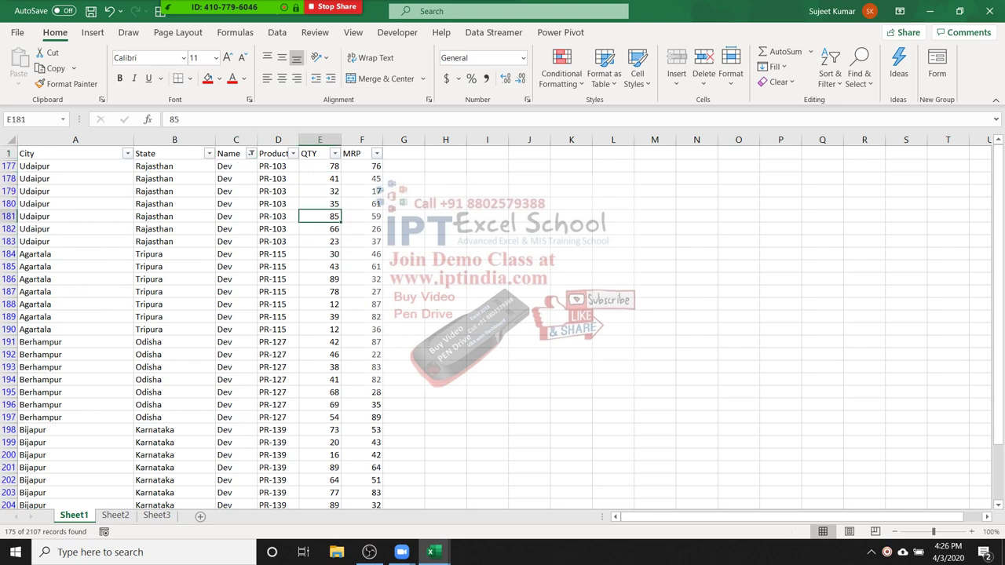
{"action": "left_click", "coordinate": [334, 153]}
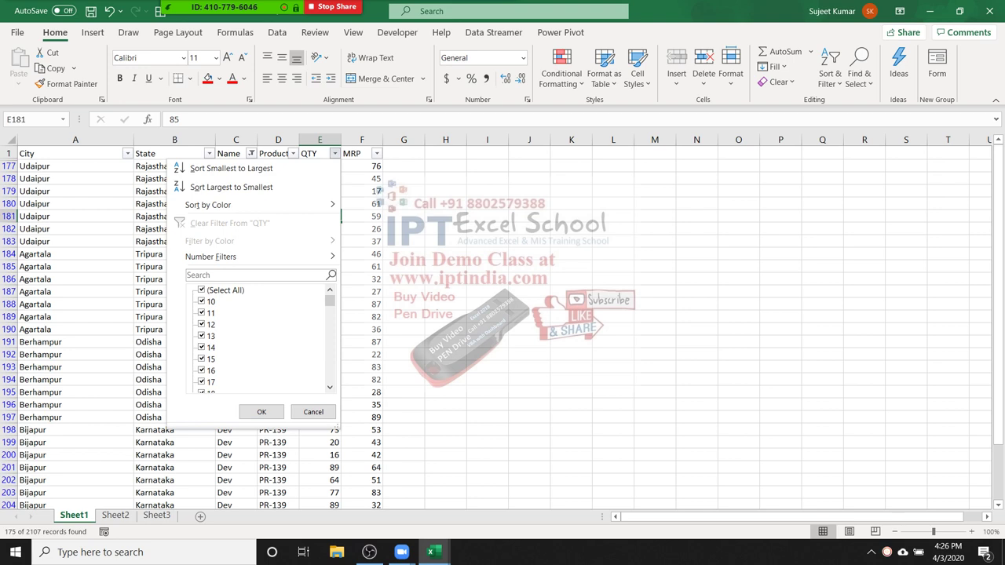
{"action": "mouse_move", "coordinate": [212, 257]}
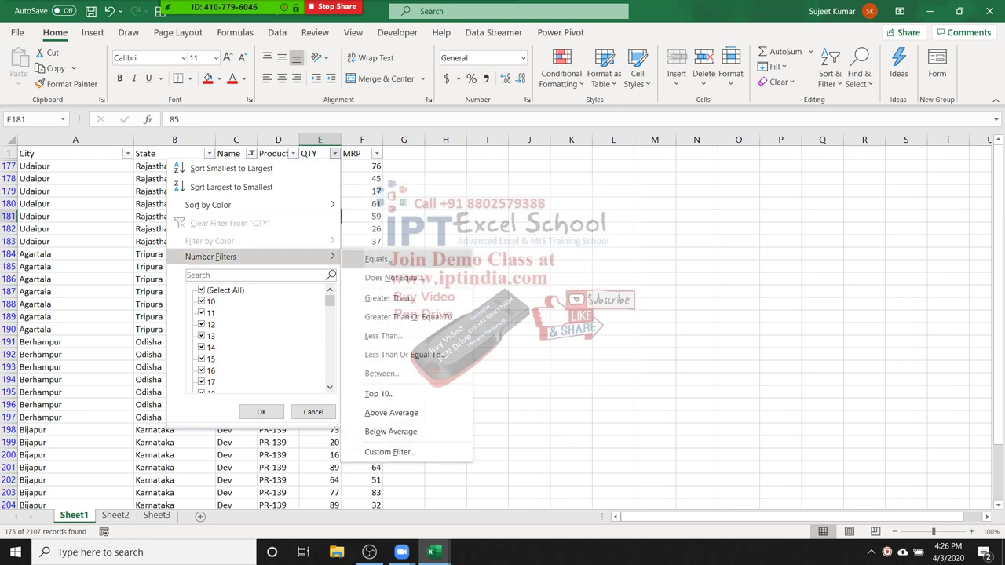
{"action": "left_click", "coordinate": [388, 299]}
{"action": "type", "text": "50"}
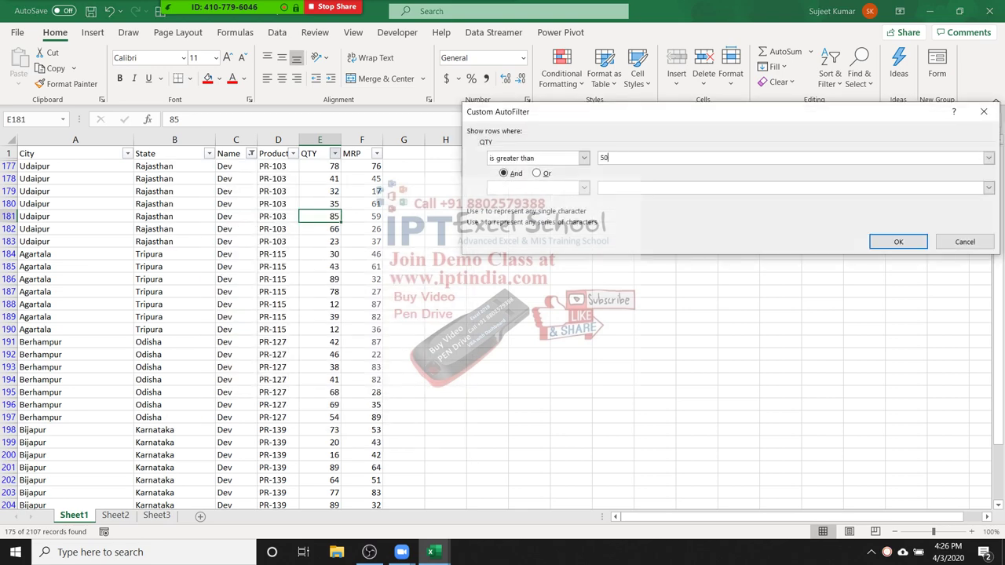
{"action": "key", "text": "Return"}
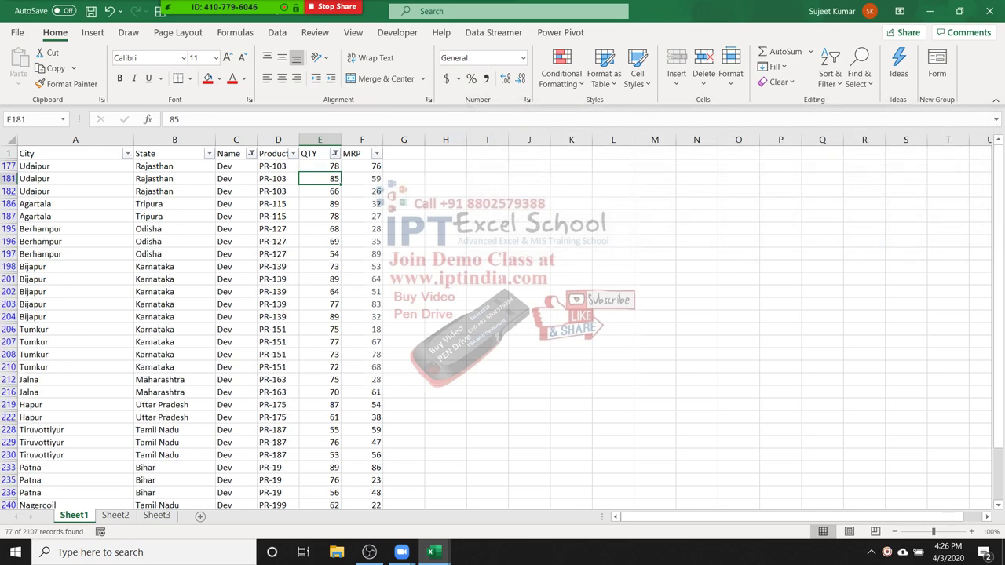
{"action": "scroll", "coordinate": [192, 325], "scroll_direction": "down", "scroll_amount": 3}
{"action": "scroll", "coordinate": [192, 326], "scroll_direction": "down", "scroll_amount": 4}
{"action": "scroll", "coordinate": [192, 326], "scroll_direction": "down", "scroll_amount": 3}
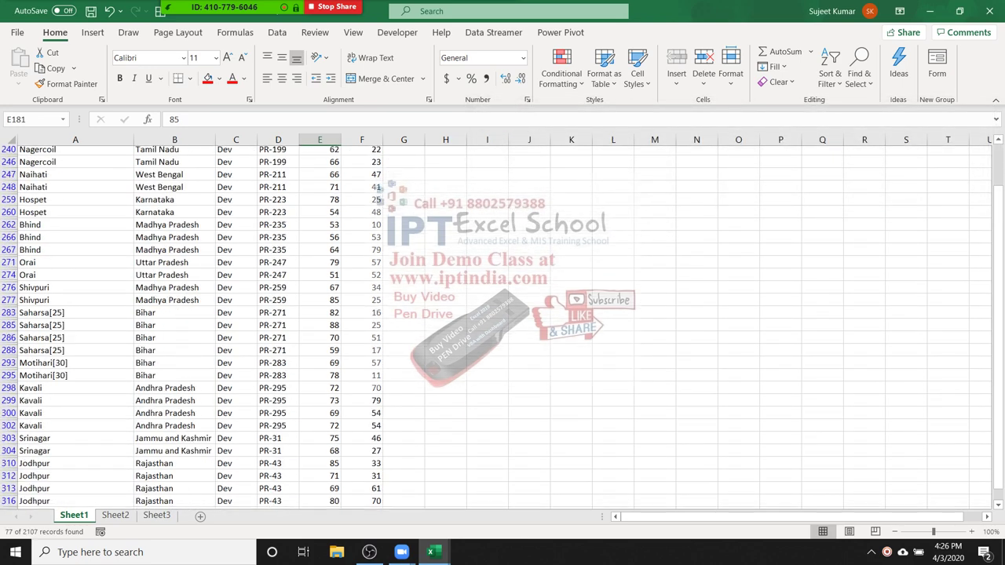
{"action": "scroll", "coordinate": [193, 326], "scroll_direction": "down", "scroll_amount": 3}
{"action": "scroll", "coordinate": [192, 327], "scroll_direction": "down", "scroll_amount": 1}
{"action": "scroll", "coordinate": [192, 327], "scroll_direction": "up", "scroll_amount": 3}
{"action": "scroll", "coordinate": [192, 327], "scroll_direction": "up", "scroll_amount": 4}
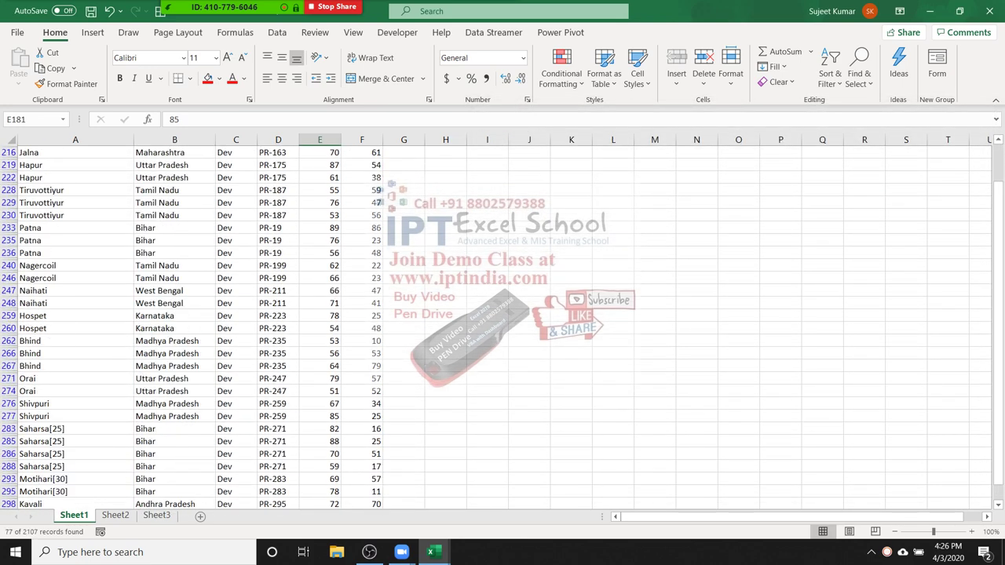
{"action": "scroll", "coordinate": [191, 328], "scroll_direction": "up", "scroll_amount": 6}
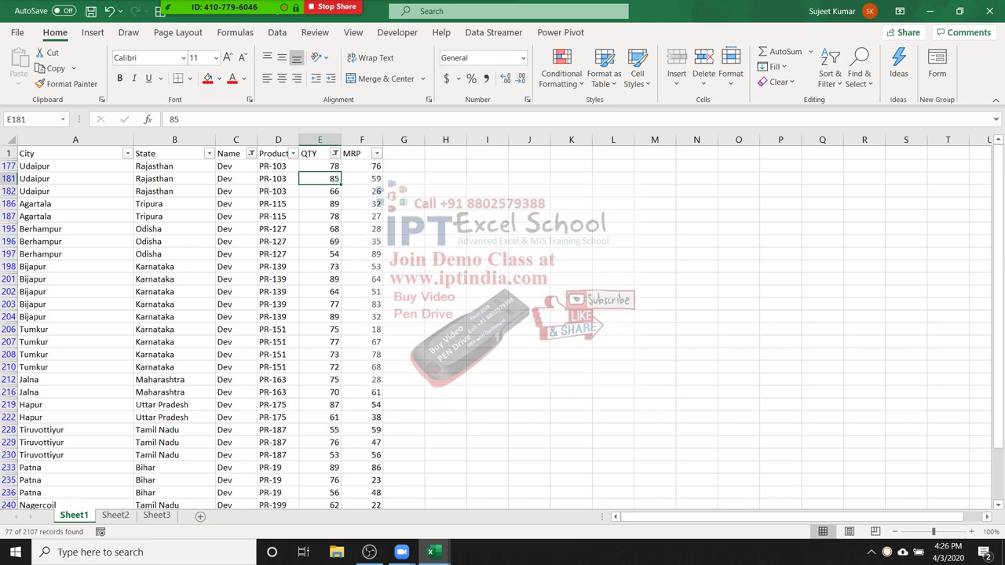
{"action": "left_click", "coordinate": [336, 153]}
{"action": "left_click", "coordinate": [204, 224]}
{"action": "left_click", "coordinate": [250, 154]}
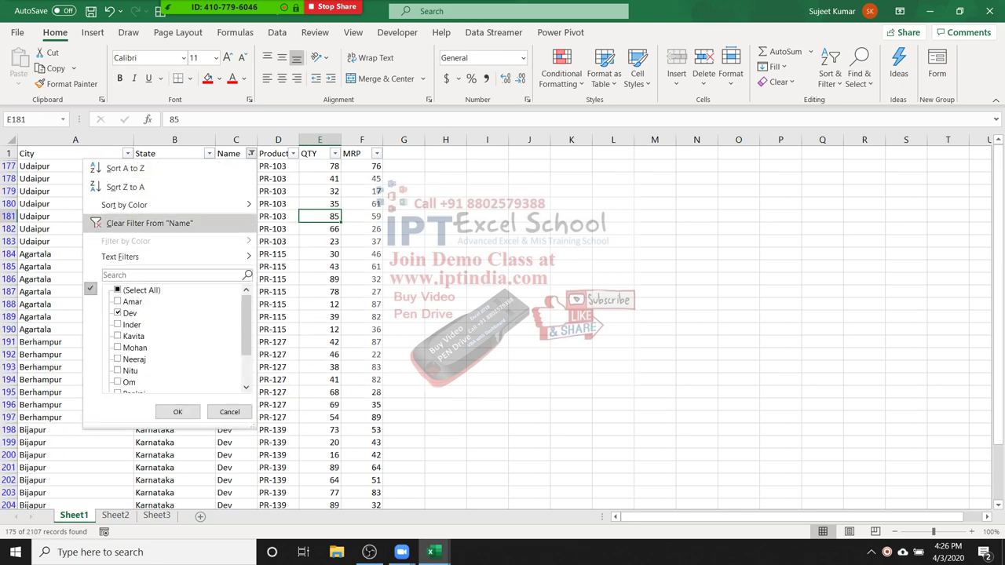
{"action": "left_click", "coordinate": [157, 224]}
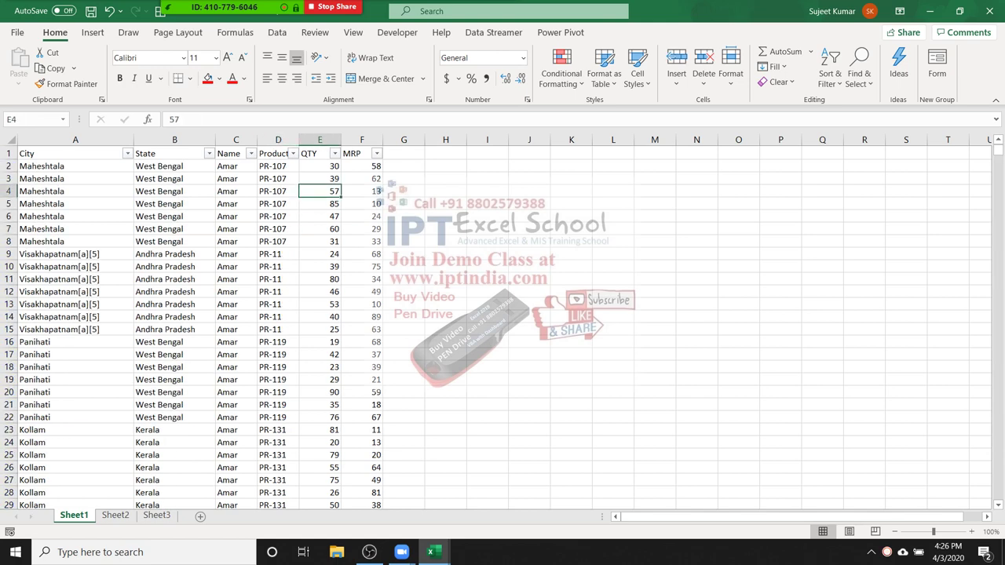
- Apply a Top 10 number filter to the QTY column
{"action": "left_click", "coordinate": [319, 178]}
{"action": "left_click", "coordinate": [335, 153]}
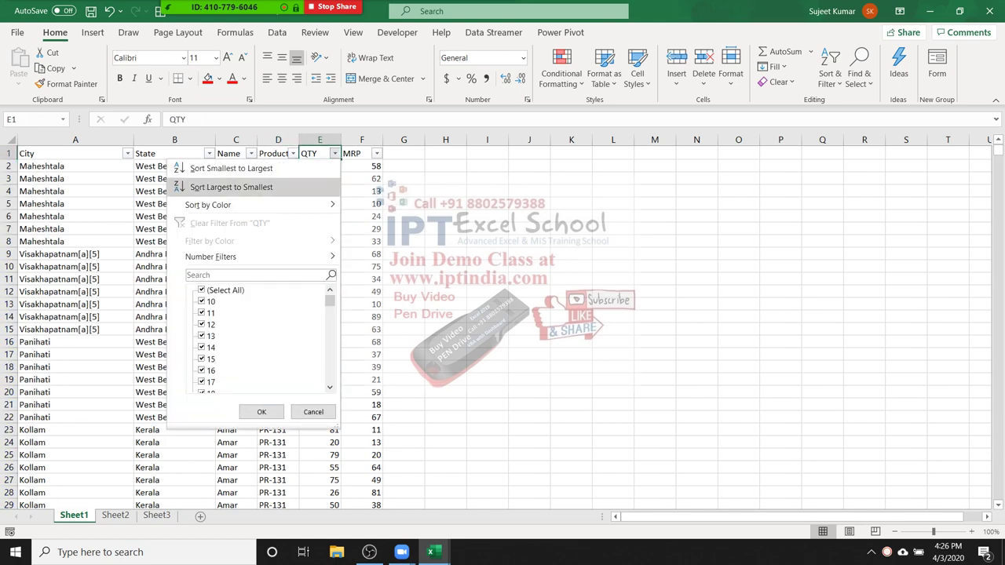
{"action": "mouse_move", "coordinate": [235, 257]}
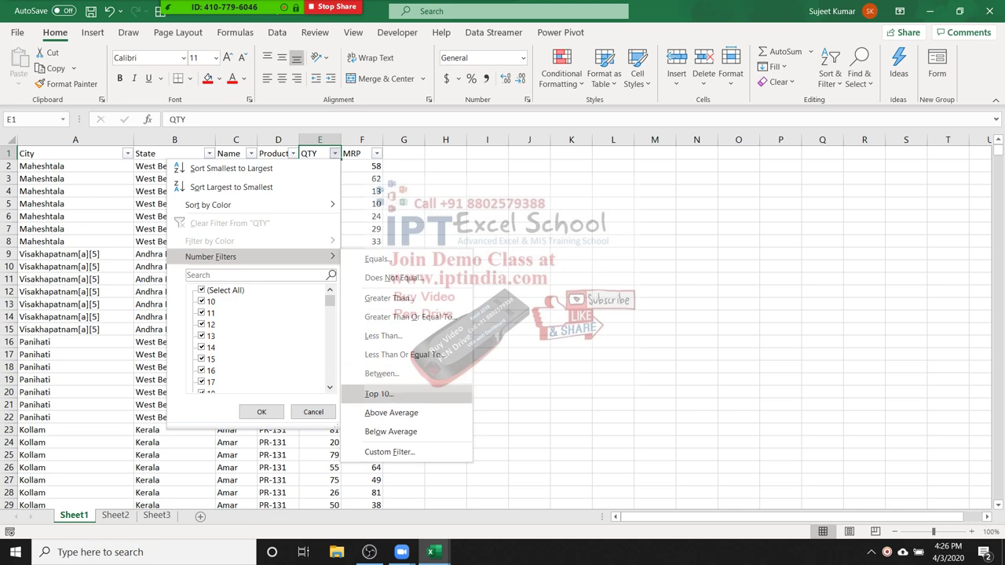
{"action": "left_click", "coordinate": [379, 394]}
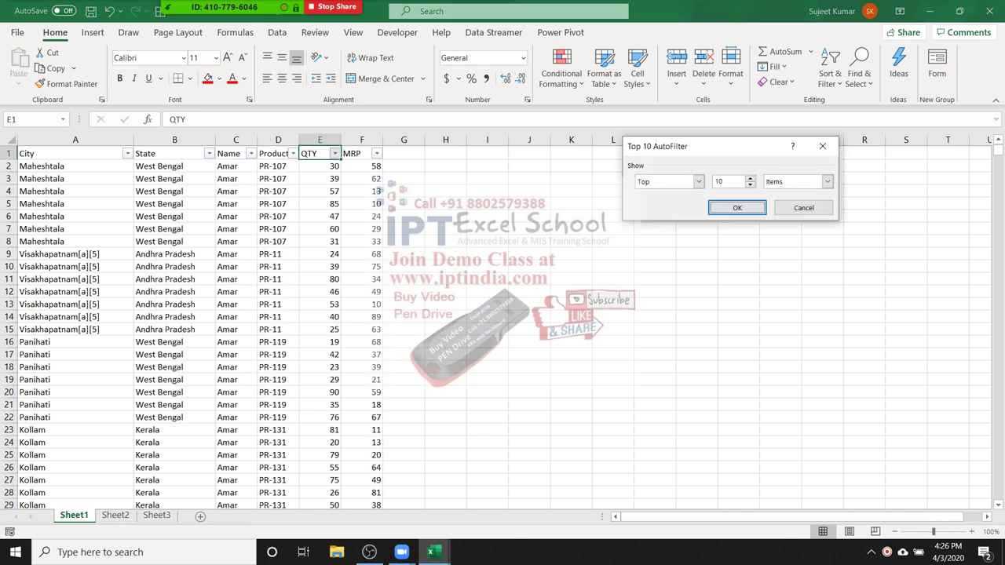
{"action": "left_click", "coordinate": [737, 207]}
- Review the 27 filtered QTY 90 rows, then reopen the QTY filter menu to clear it
{"action": "scroll", "coordinate": [502, 327], "scroll_direction": "down", "scroll_amount": 1}
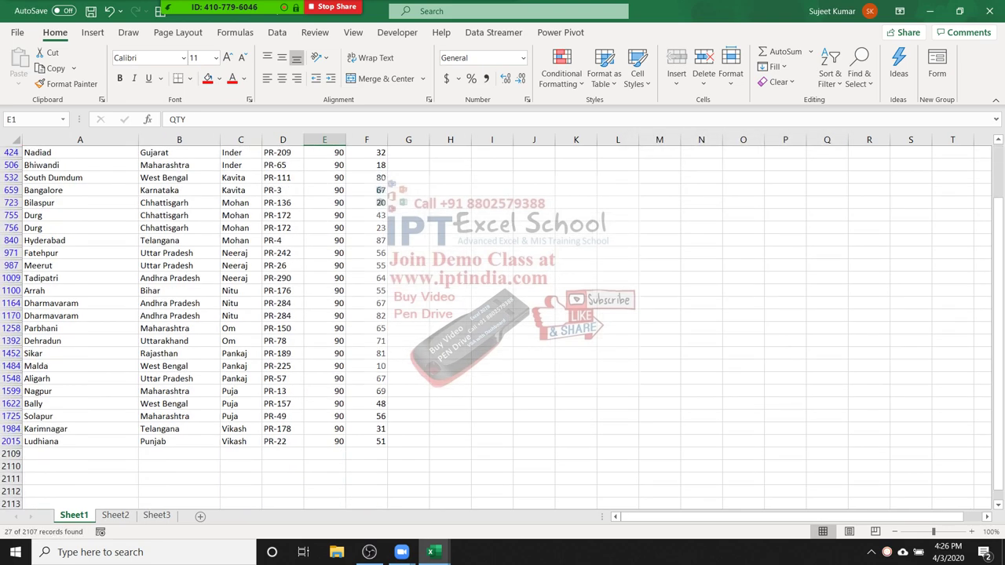
{"action": "scroll", "coordinate": [503, 327], "scroll_direction": "up", "scroll_amount": 1}
{"action": "scroll", "coordinate": [503, 326], "scroll_direction": "up", "scroll_amount": 1}
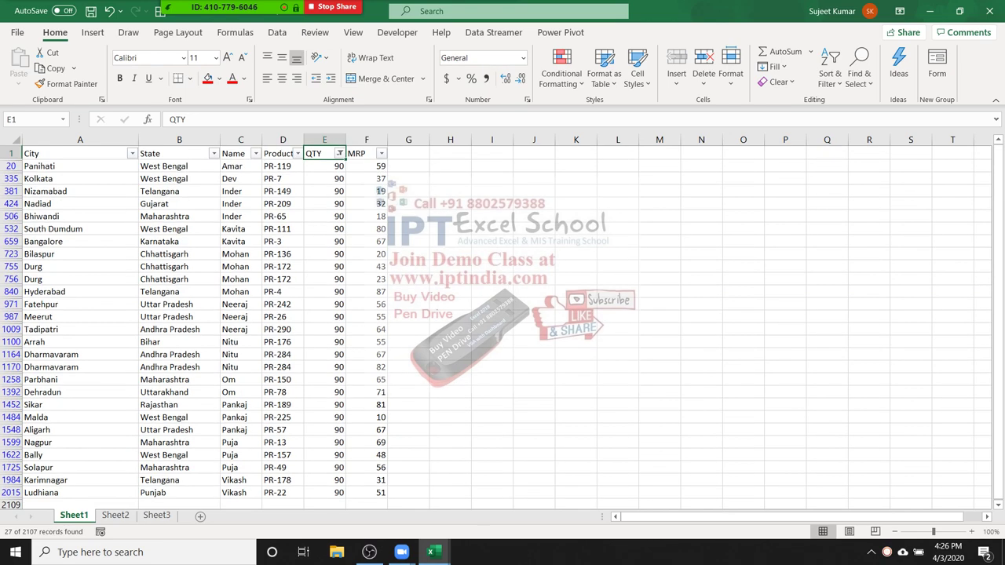
{"action": "left_click", "coordinate": [339, 153]}
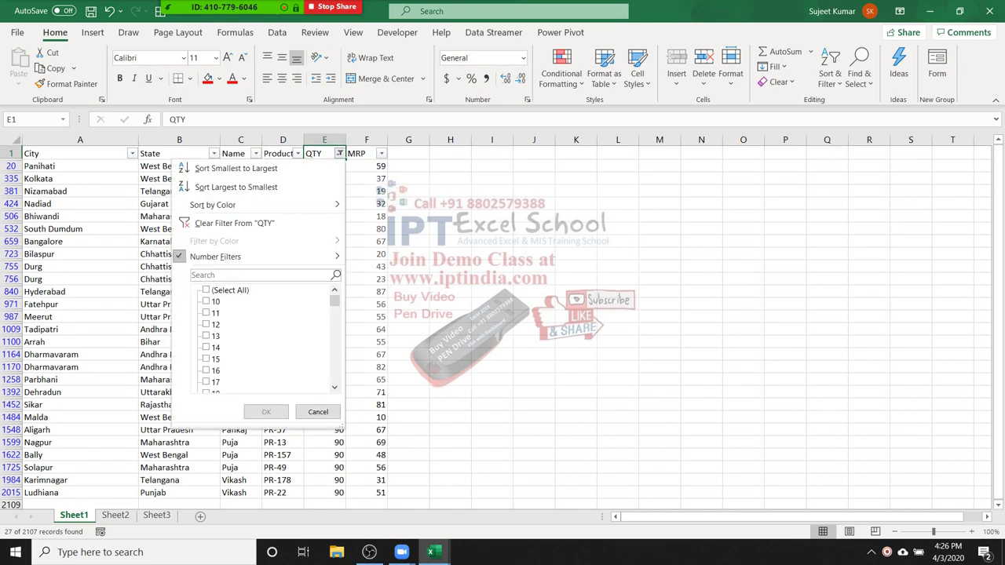
{"action": "mouse_move", "coordinate": [215, 257]}
{"action": "left_click", "coordinate": [234, 223]}
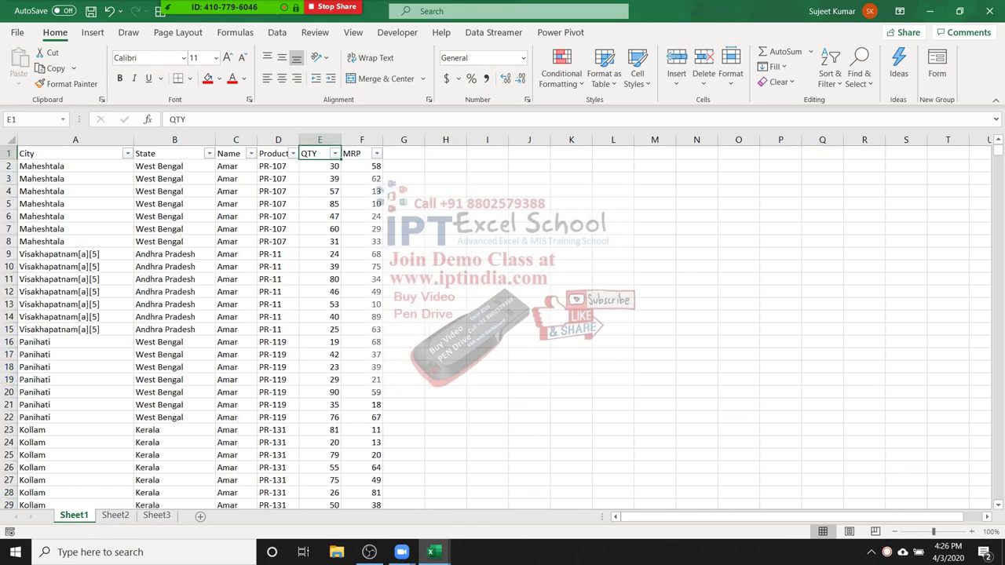
{"action": "left_click", "coordinate": [278, 191]}
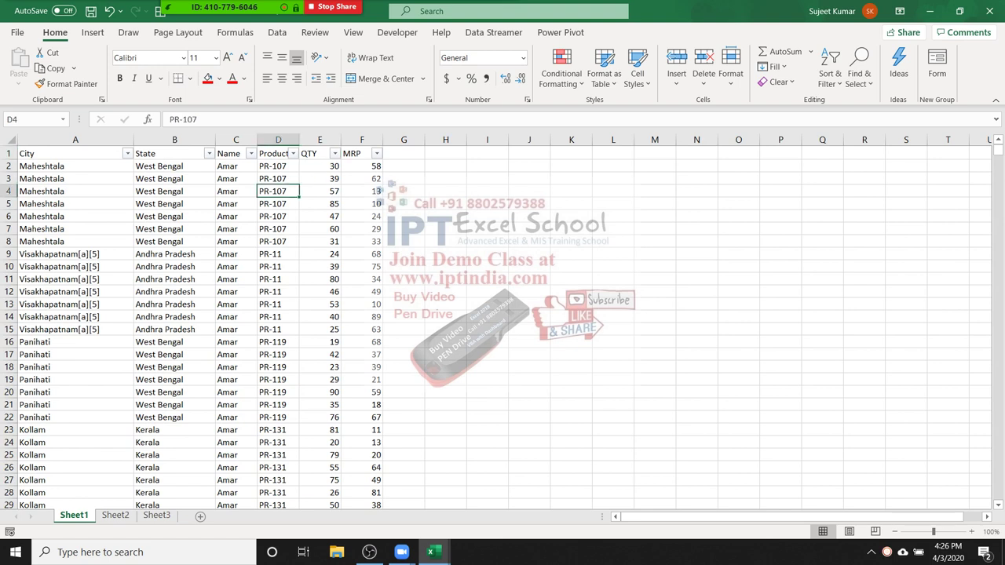
{"action": "left_click", "coordinate": [236, 179]}
{"action": "left_click", "coordinate": [251, 153]}
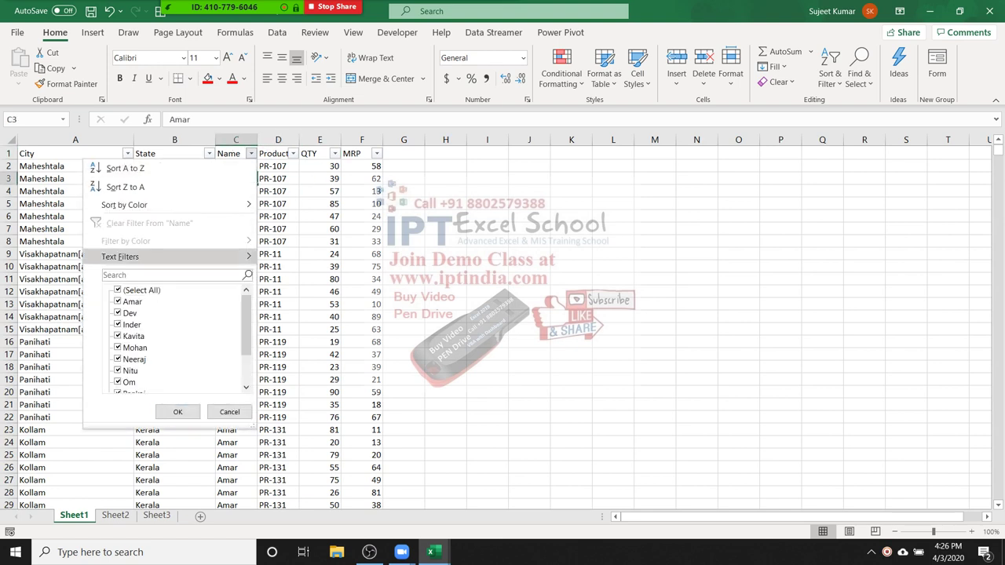
{"action": "mouse_move", "coordinate": [120, 256]}
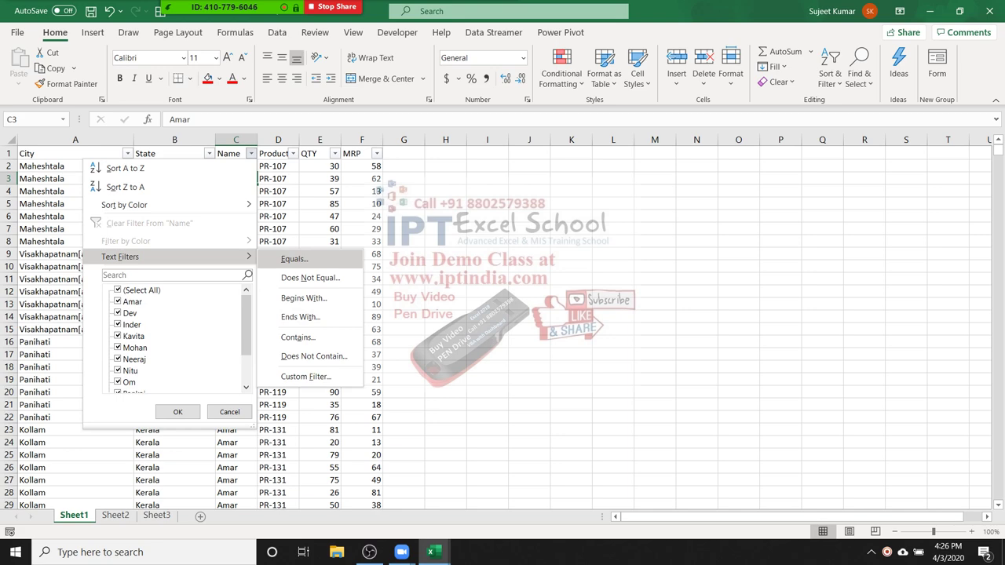
{"action": "left_click", "coordinate": [303, 298]}
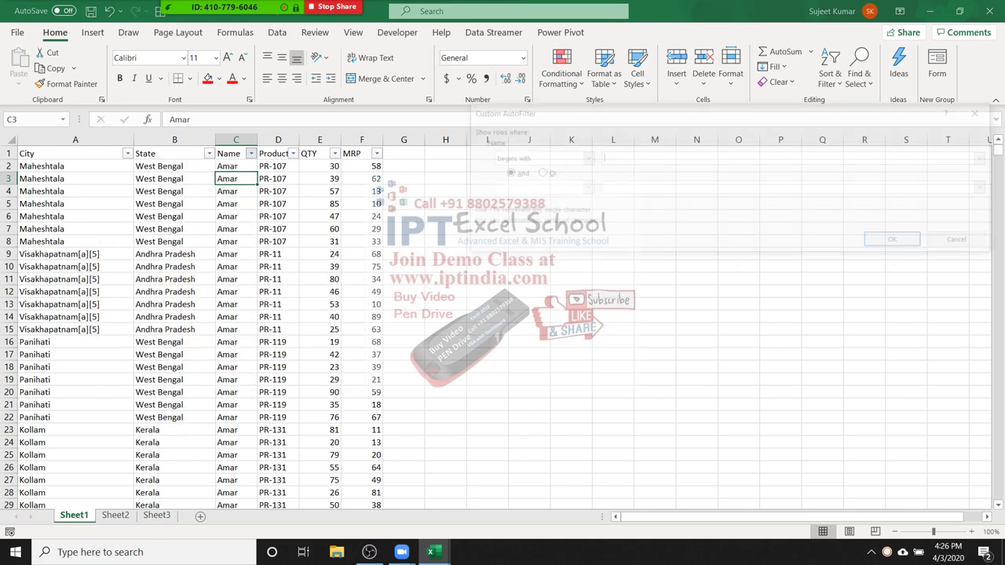
{"action": "type", "text": "P"}
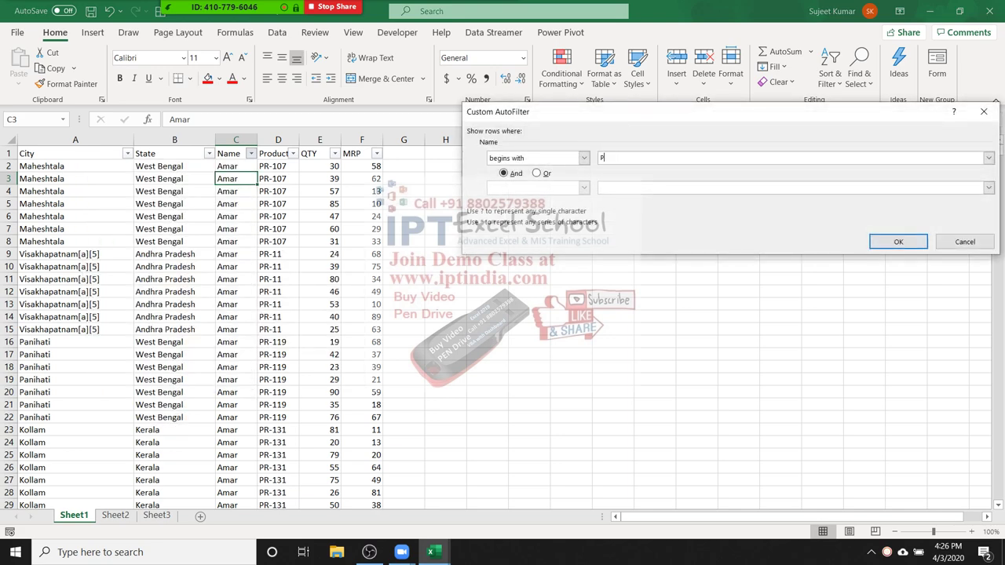
{"action": "left_click", "coordinate": [898, 242]}
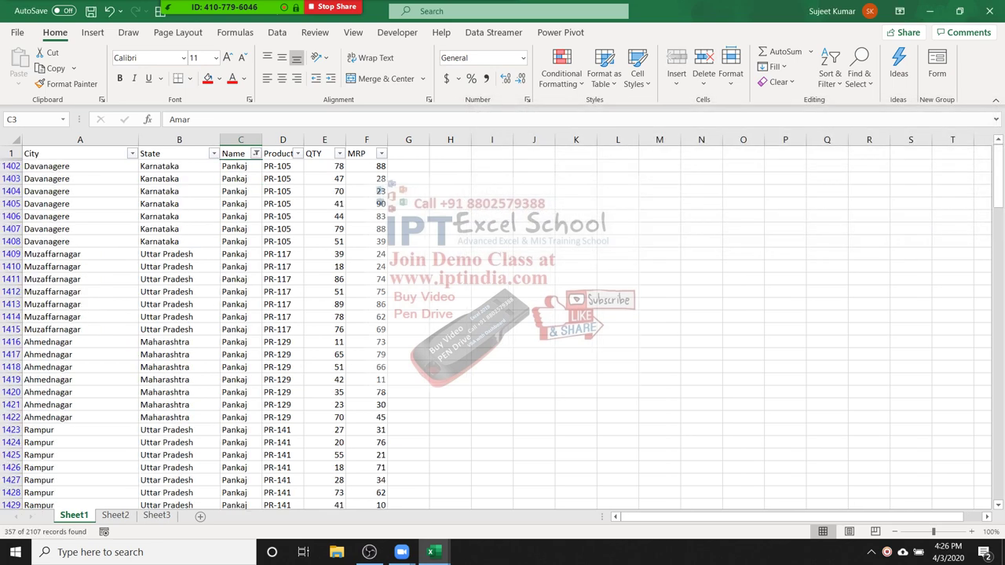
{"action": "scroll", "coordinate": [502, 328], "scroll_direction": "down", "scroll_amount": 4}
{"action": "scroll", "coordinate": [503, 328], "scroll_direction": "down", "scroll_amount": 11}
{"action": "scroll", "coordinate": [502, 327], "scroll_direction": "down", "scroll_amount": 6}
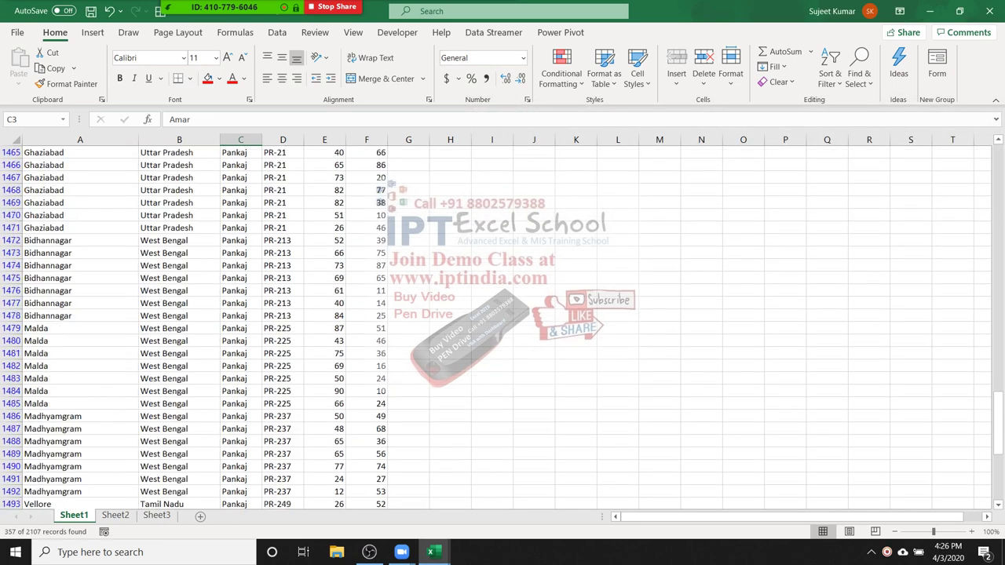
{"action": "scroll", "coordinate": [502, 327], "scroll_direction": "down", "scroll_amount": 6}
{"action": "scroll", "coordinate": [503, 328], "scroll_direction": "up", "scroll_amount": 8}
{"action": "scroll", "coordinate": [502, 327], "scroll_direction": "up", "scroll_amount": 6}
{"action": "scroll", "coordinate": [503, 327], "scroll_direction": "up", "scroll_amount": 12}
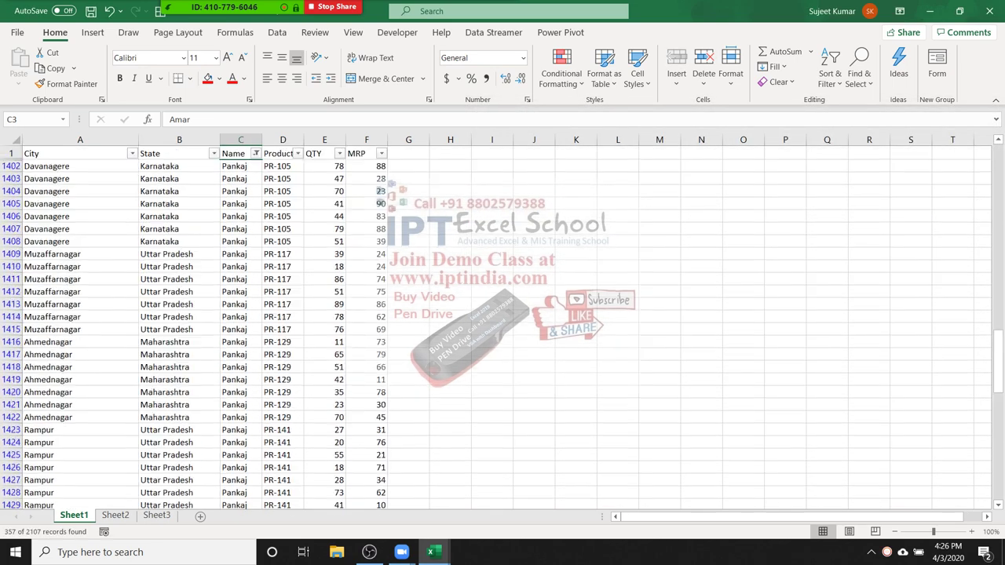
{"action": "left_click", "coordinate": [255, 153]}
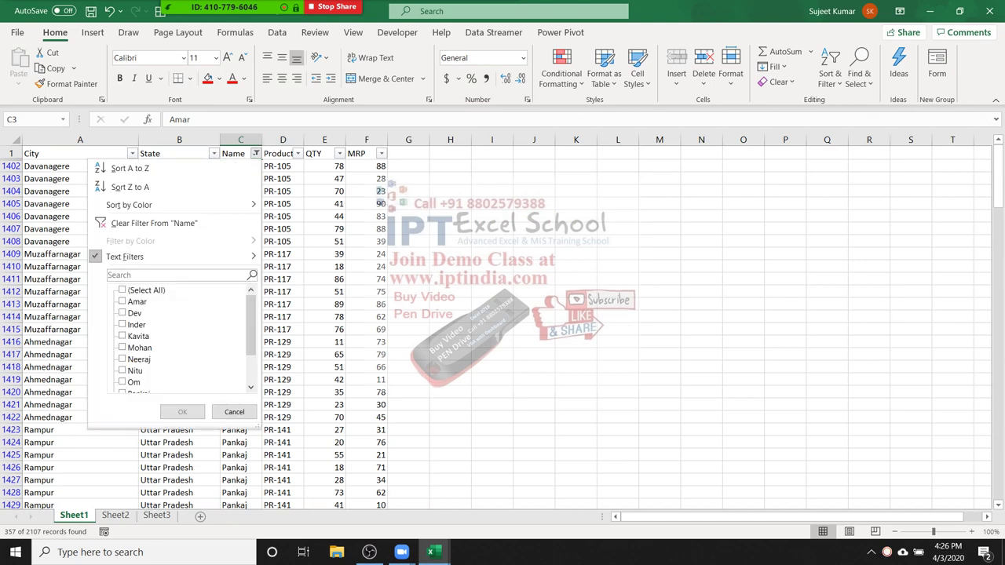
{"action": "left_click", "coordinate": [154, 223]}
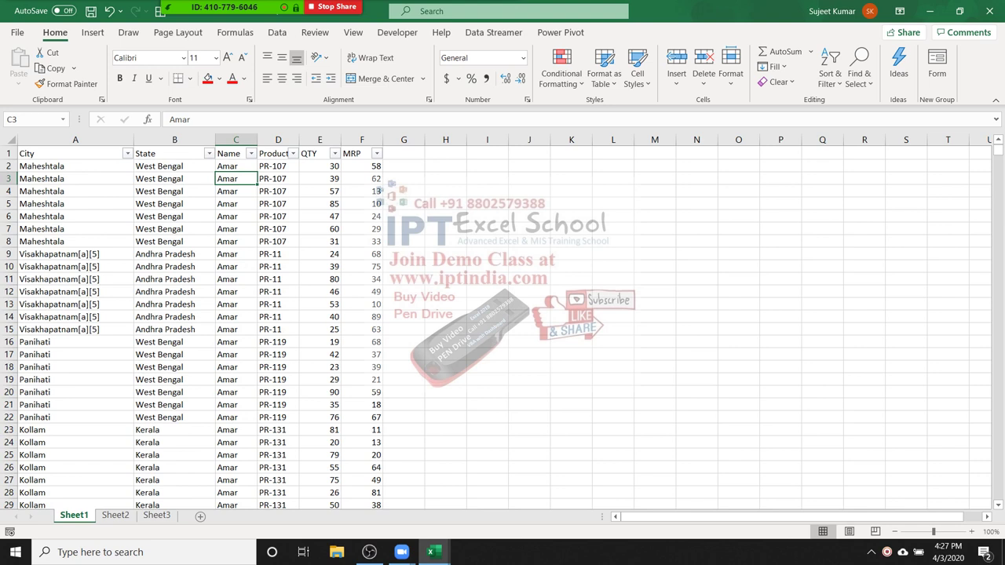
{"action": "key", "text": "alt+Down"}
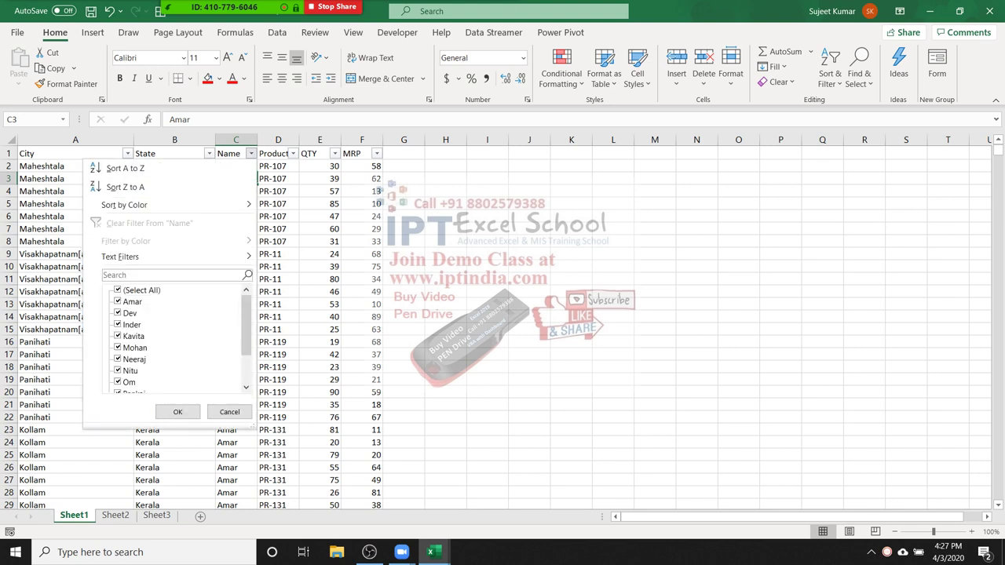
{"action": "key", "text": "f"}
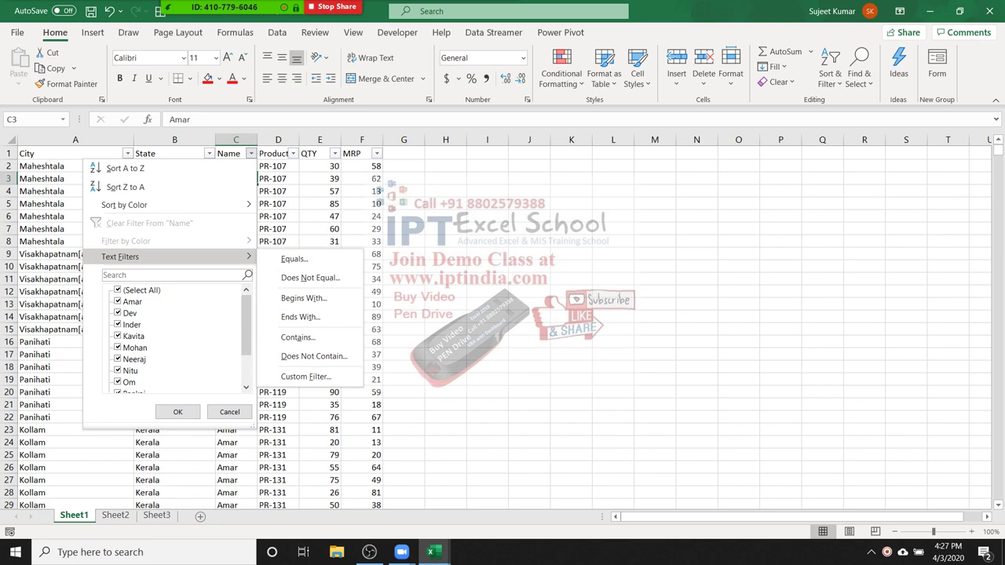
{"action": "key", "text": "Escape"}
{"action": "key", "text": "Escape"}
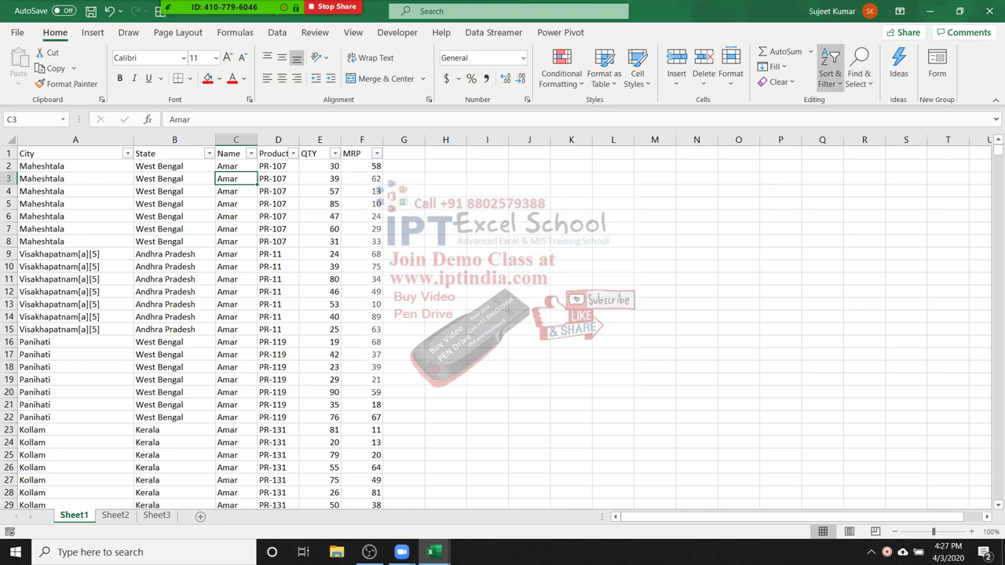
{"action": "left_click", "coordinate": [830, 75]}
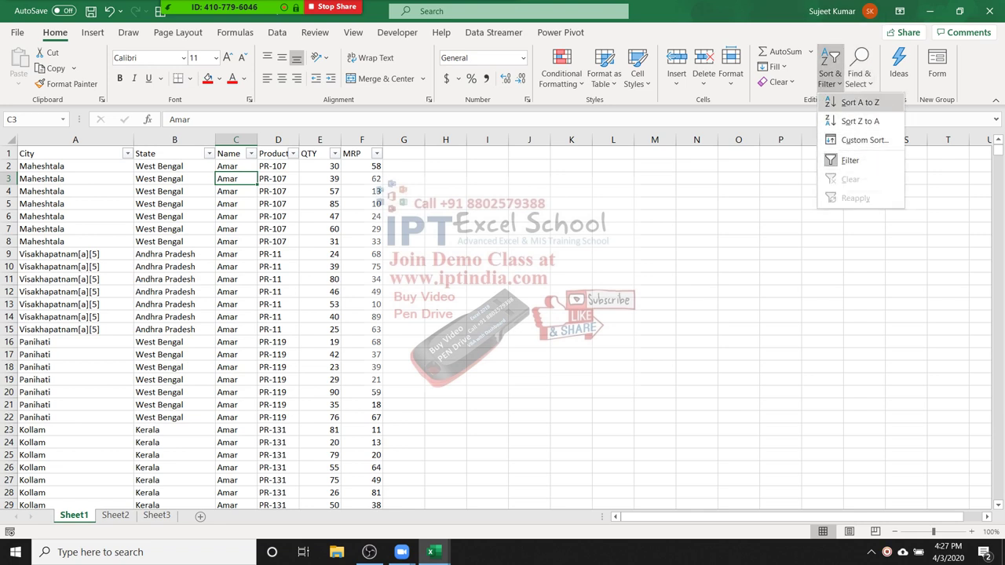
{"action": "left_click", "coordinate": [829, 74]}
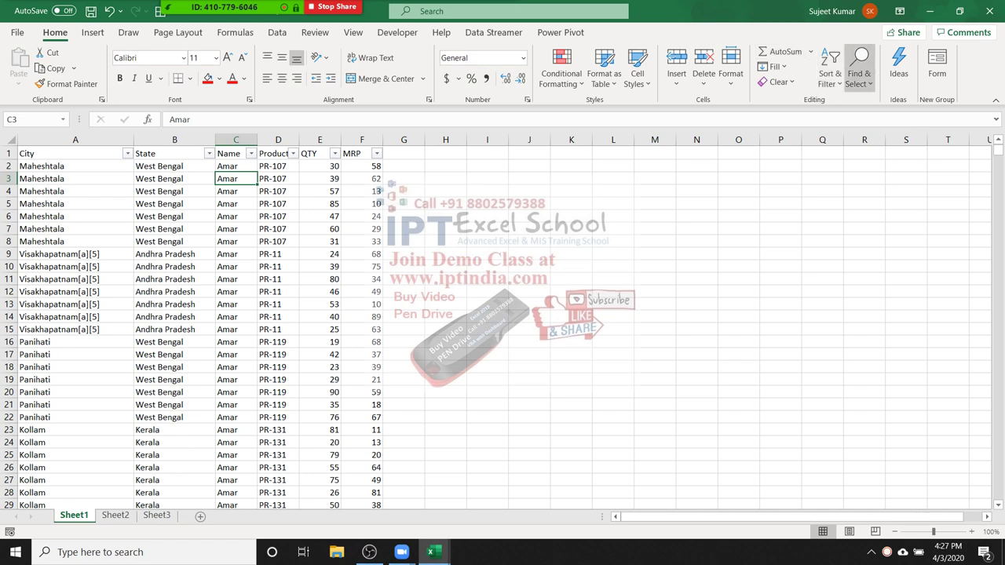
- Search for Puja with Ctrl+F and jump to the first matching cell
{"action": "left_click", "coordinate": [858, 75]}
{"action": "key", "text": "Escape"}
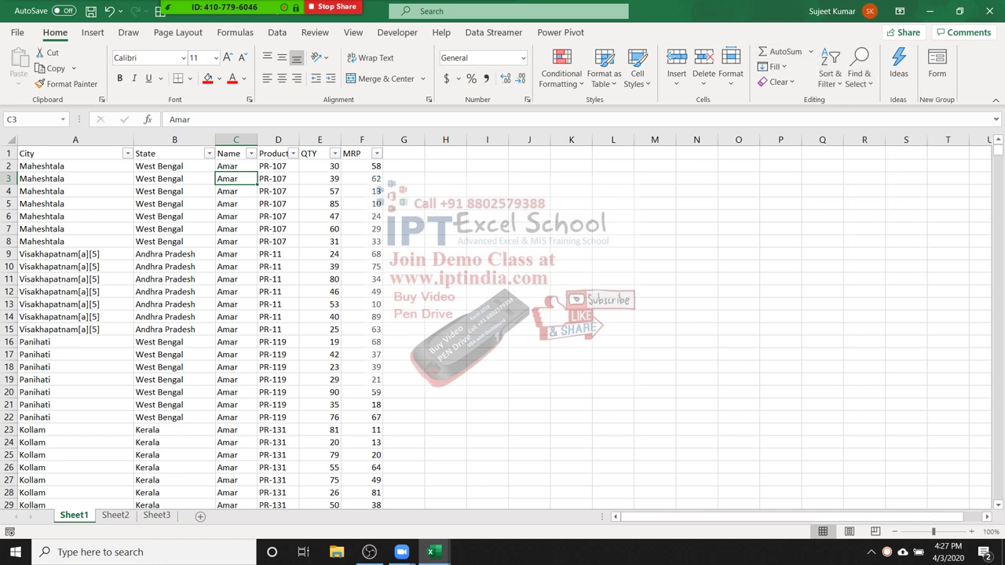
{"action": "left_click", "coordinate": [236, 254]}
{"action": "key", "text": "ctrl+f"}
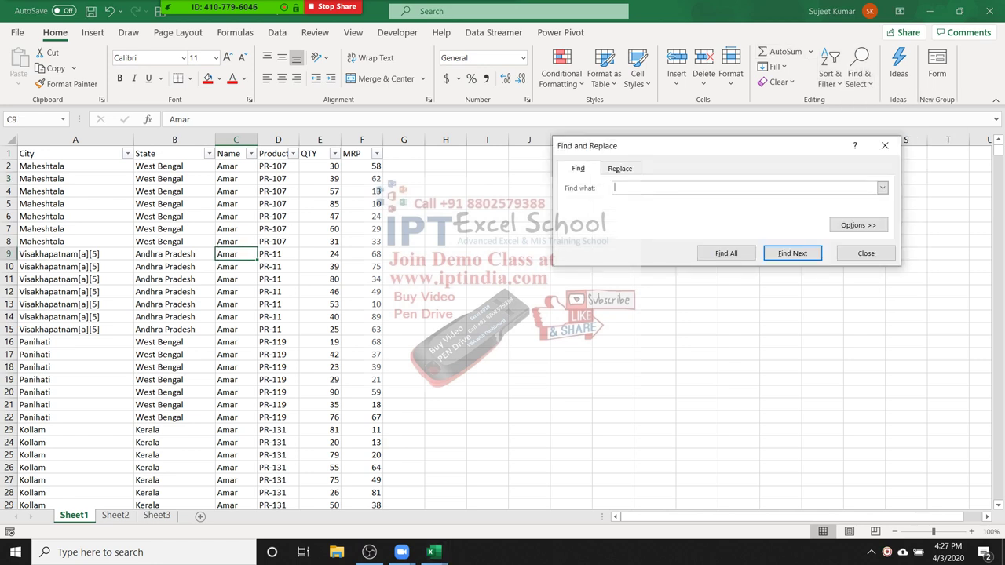
{"action": "type", "text": "Am"}
{"action": "key", "text": "BackSpace"}
{"action": "key", "text": "BackSpace"}
{"action": "type", "text": "P"}
{"action": "type", "text": "uja"}
{"action": "key", "text": "Return"}
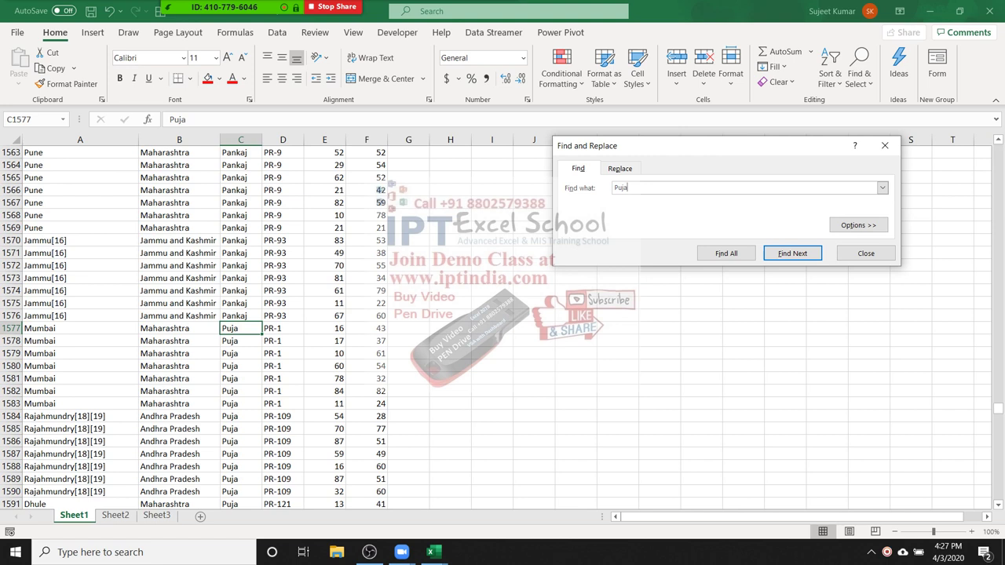
- Run Find All for Puja and browse the results, checking matches C1686 and C1689
{"action": "left_click", "coordinate": [726, 253]}
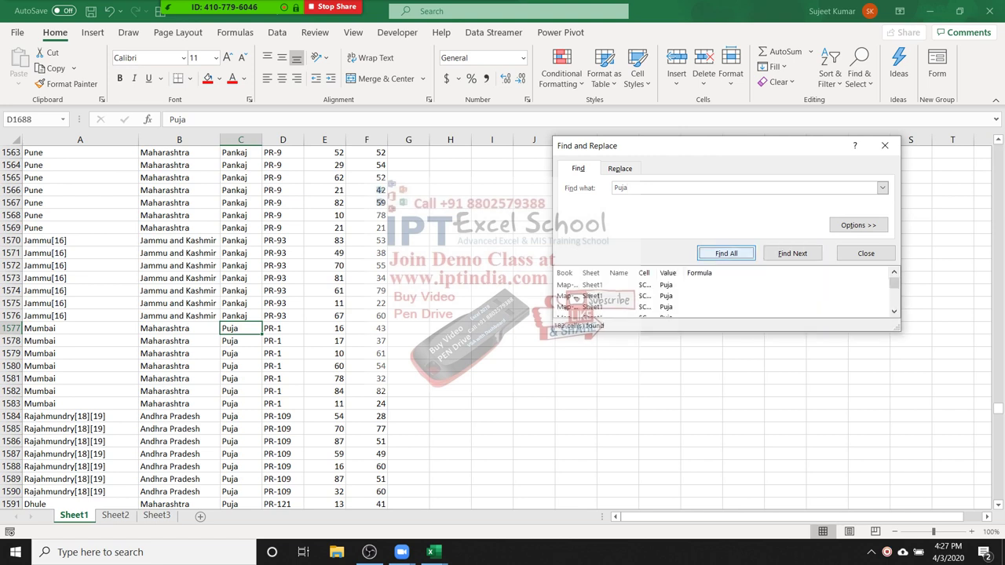
{"action": "scroll", "coordinate": [722, 296], "scroll_direction": "down", "scroll_amount": 5}
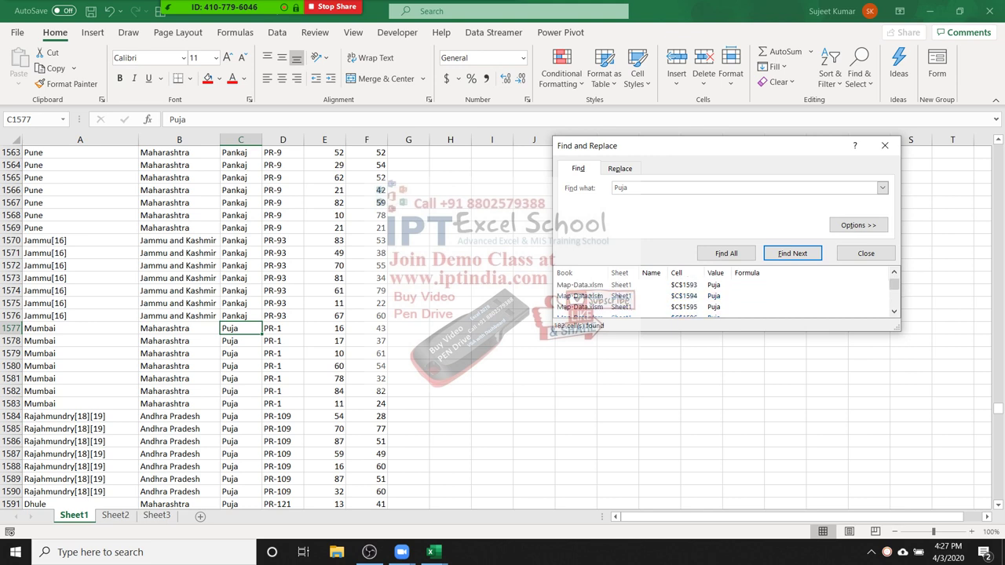
{"action": "left_click_drag", "start_coordinate": [896, 327], "coordinate": [896, 437]}
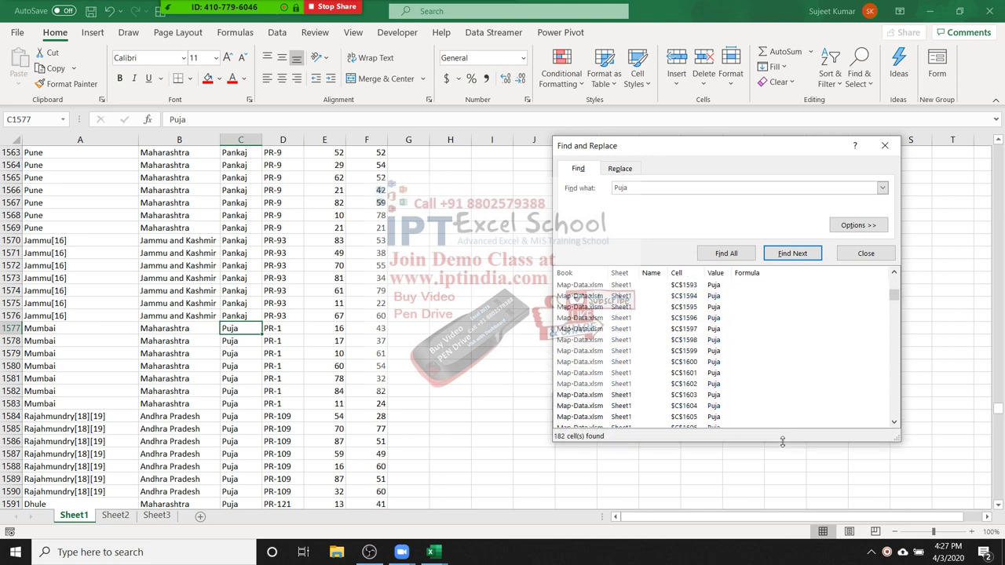
{"action": "scroll", "coordinate": [683, 296], "scroll_direction": "down", "scroll_amount": 9}
{"action": "scroll", "coordinate": [581, 297], "scroll_direction": "down", "scroll_amount": 10}
{"action": "scroll", "coordinate": [581, 341], "scroll_direction": "down", "scroll_amount": 10}
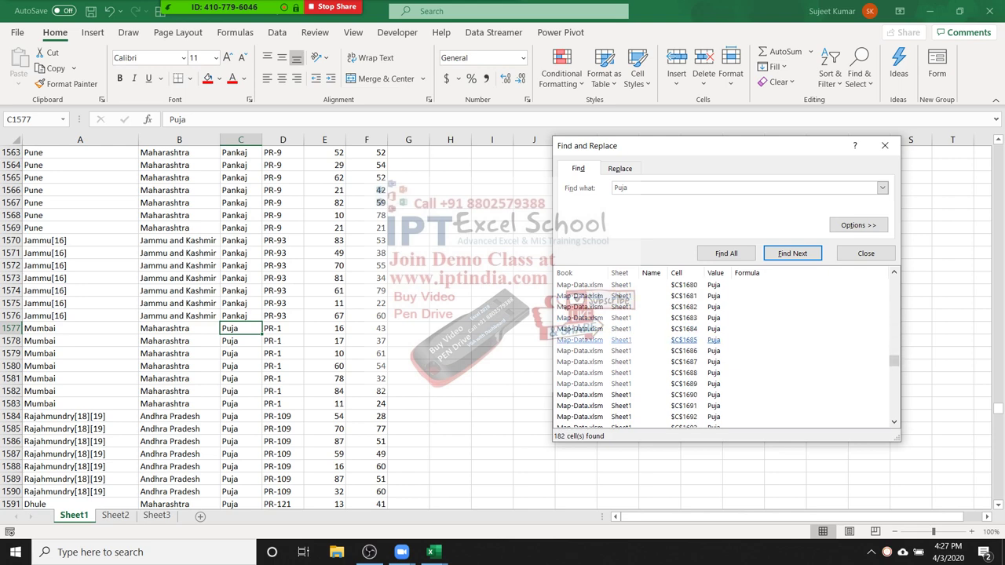
{"action": "left_click", "coordinate": [581, 351]}
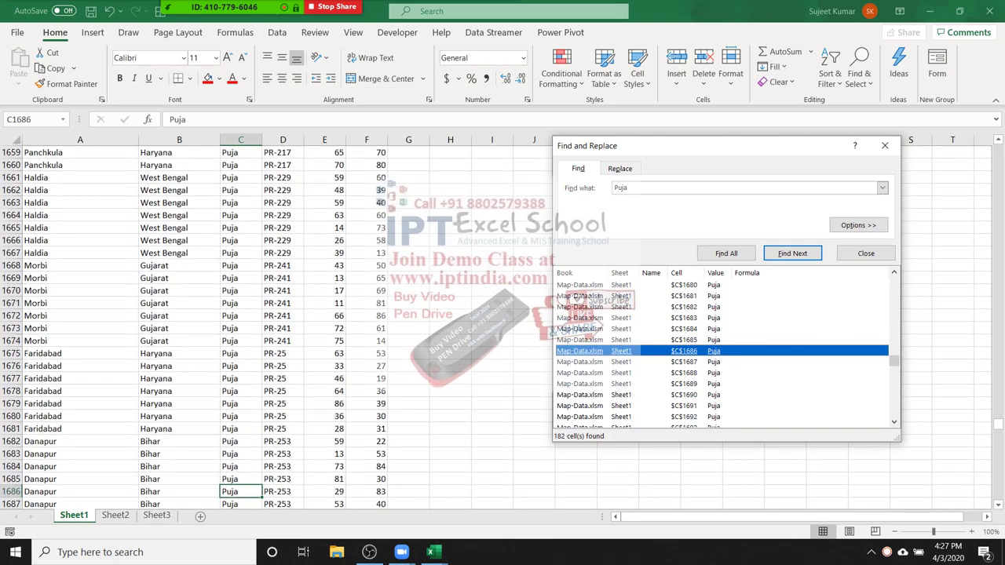
{"action": "left_click", "coordinate": [581, 384]}
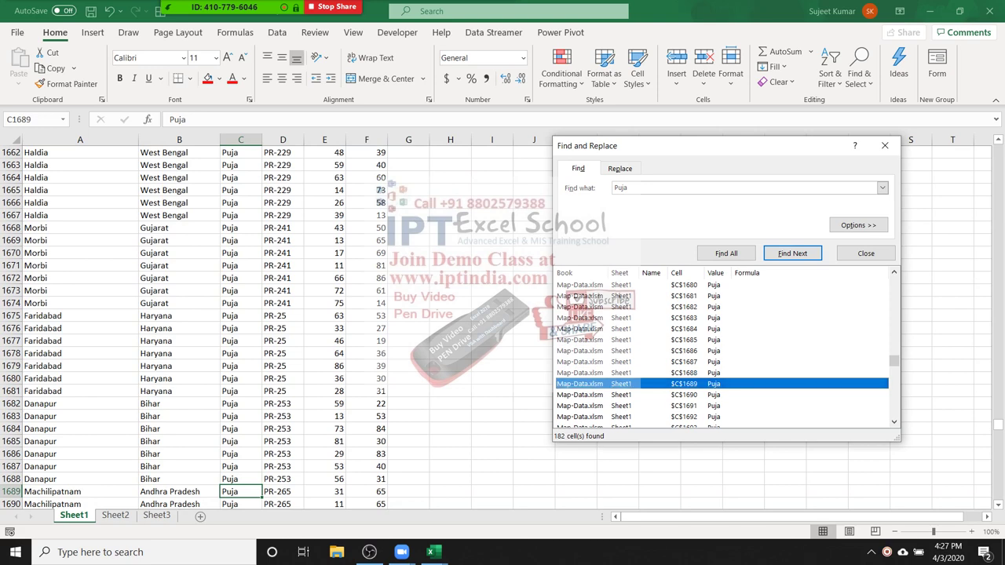
{"action": "left_click_drag", "start_coordinate": [893, 361], "coordinate": [893, 281]}
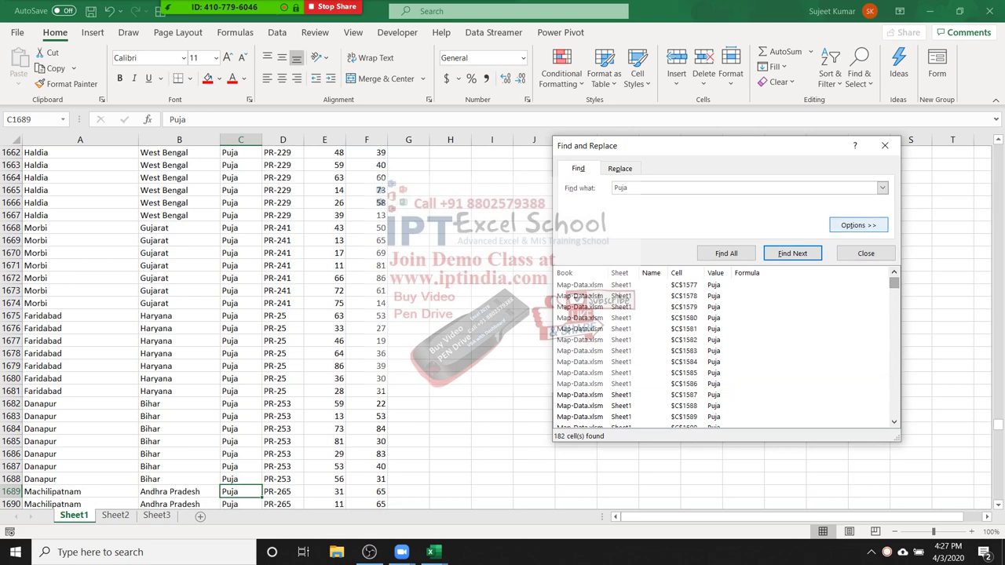
- Set the Find search scope to Workbook, close the dialog, and select cell B1671
{"action": "left_click", "coordinate": [858, 226]}
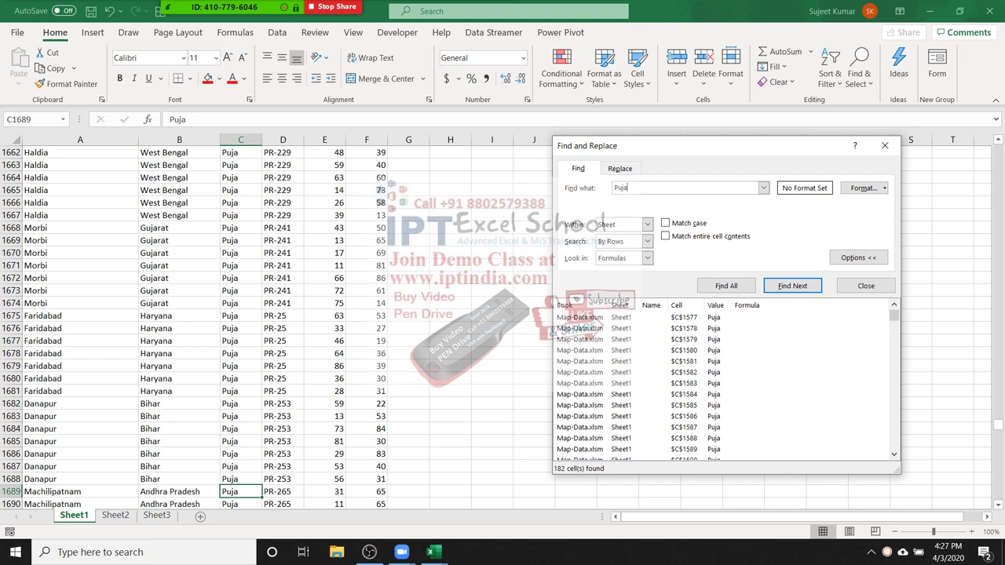
{"action": "left_click", "coordinate": [647, 224]}
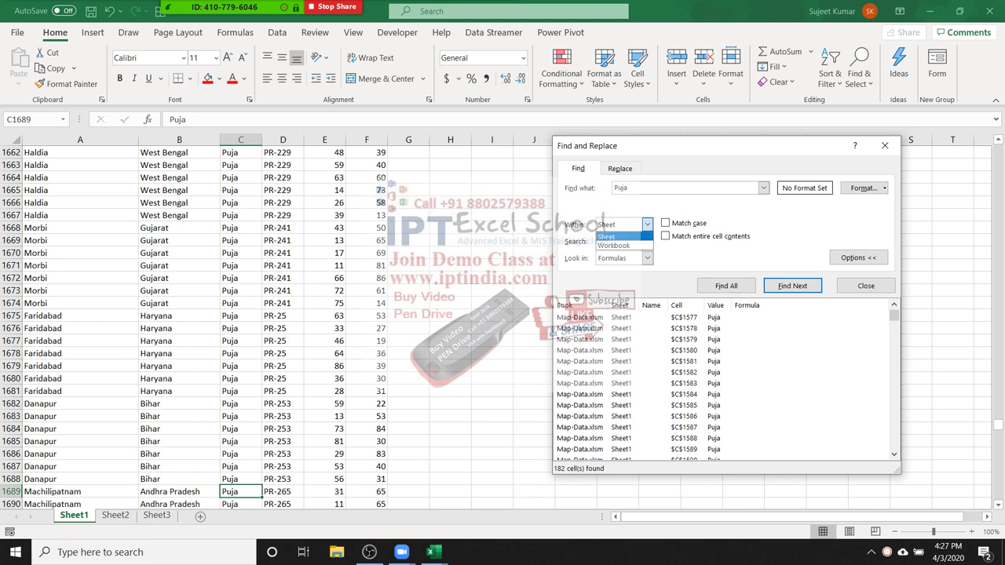
{"action": "left_click", "coordinate": [620, 246]}
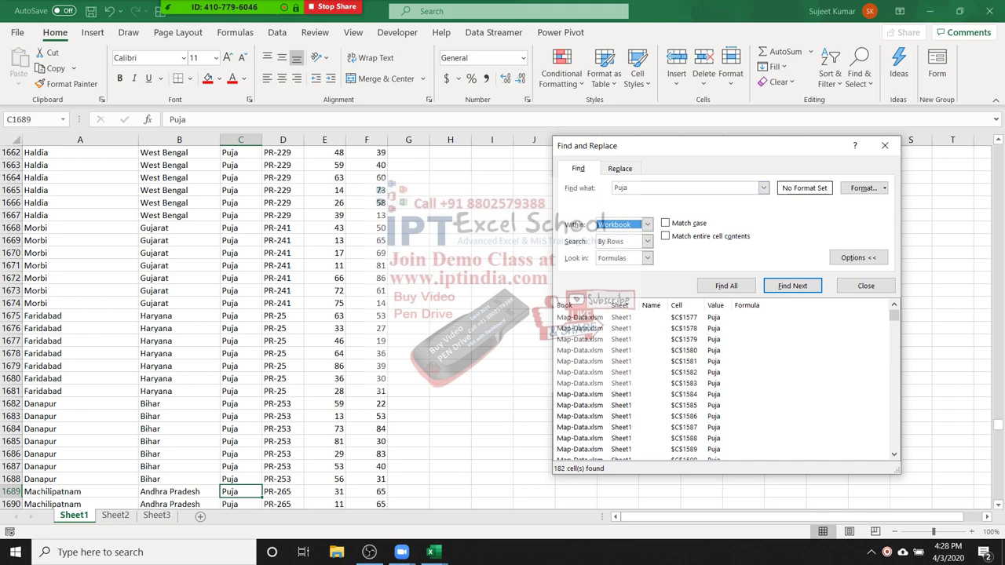
{"action": "key", "text": "Escape"}
{"action": "left_click", "coordinate": [179, 265]}
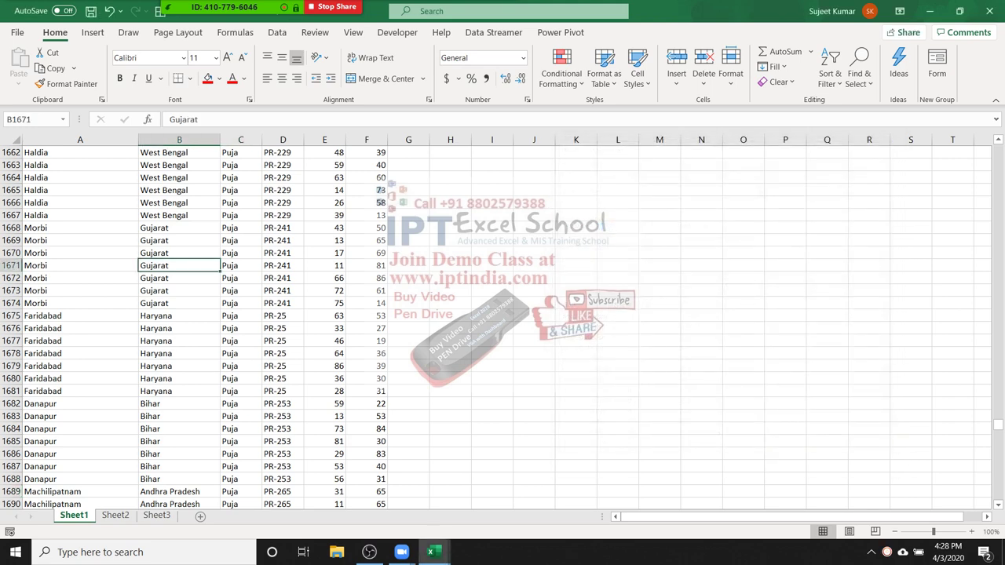
{"action": "type", "text": "Puja S"}
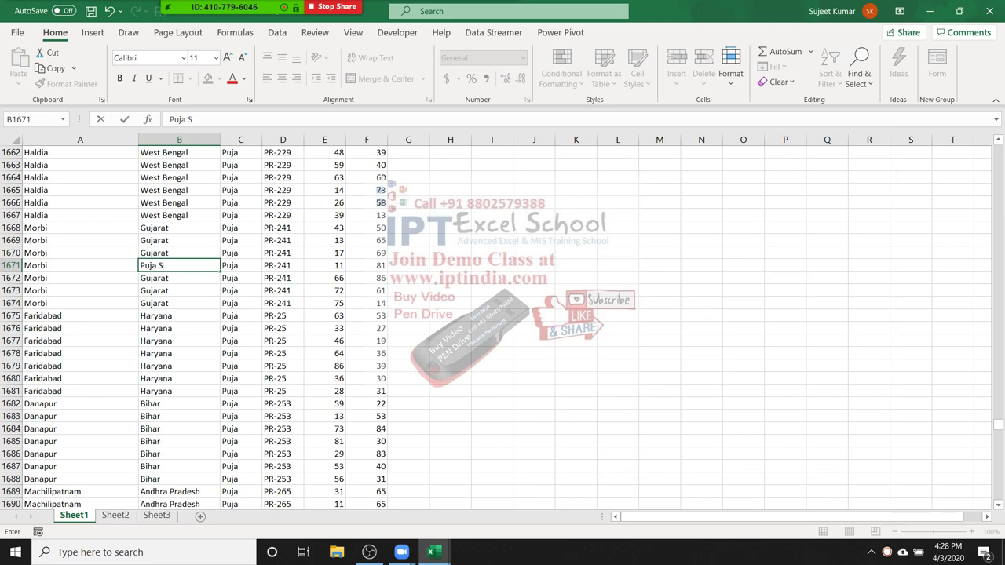
{"action": "type", "text": "ingh"}
{"action": "key", "text": "Return"}
{"action": "key", "text": "Up"}
{"action": "key", "text": "Up"}
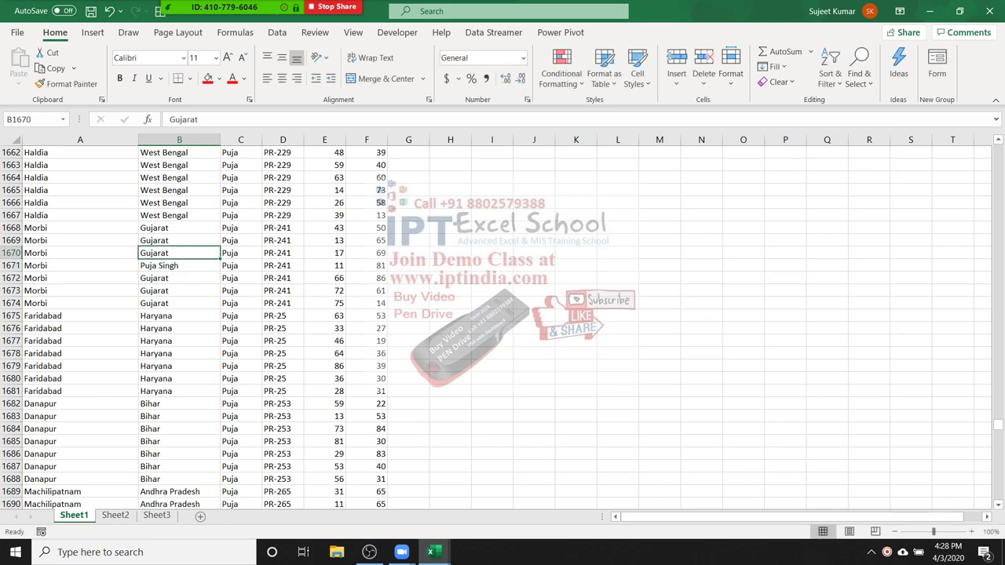
{"action": "key", "text": "ctrl+Up"}
{"action": "key", "text": "Down"}
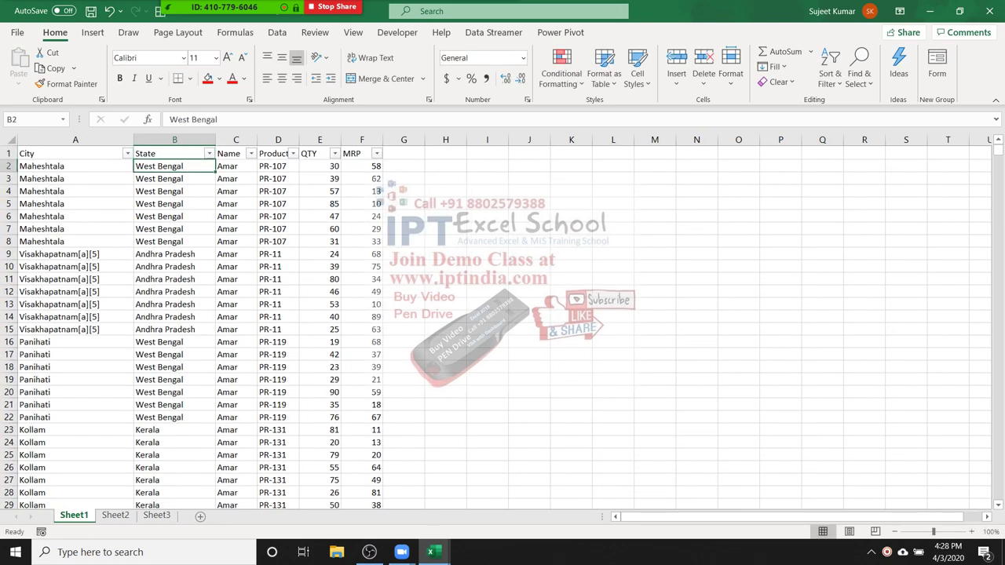
{"action": "key", "text": "Down"}
{"action": "key", "text": "Down"}
{"action": "key", "text": "Down"}
{"action": "key", "text": "Down"}
{"action": "key", "text": "Right"}
{"action": "key", "text": "Down"}
{"action": "key", "text": "Down"}
{"action": "key", "text": "Down"}
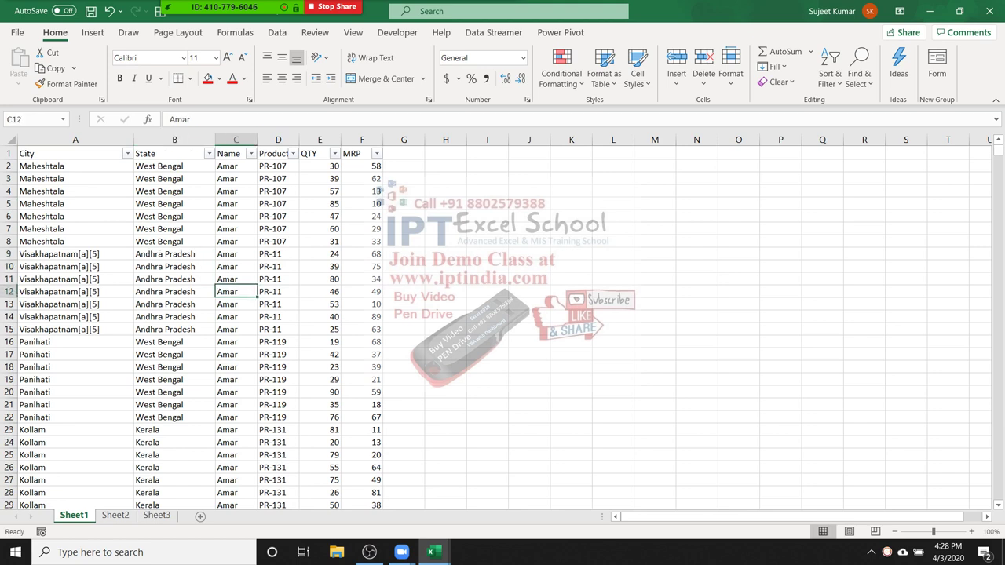
{"action": "type", "text": "Puja"}
{"action": "type", "text": "S"}
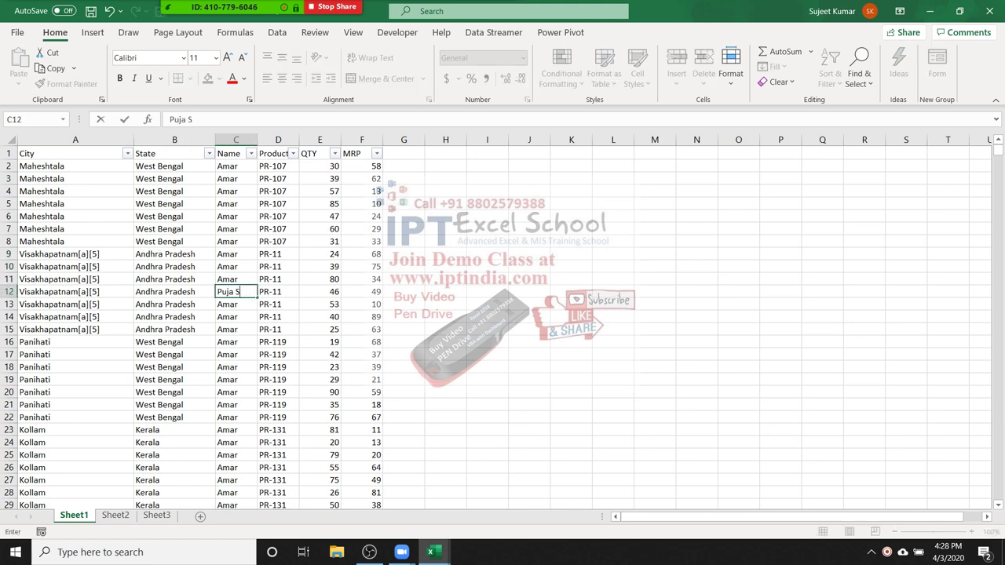
{"action": "type", "text": "ingh"}
{"action": "key", "text": "Return"}
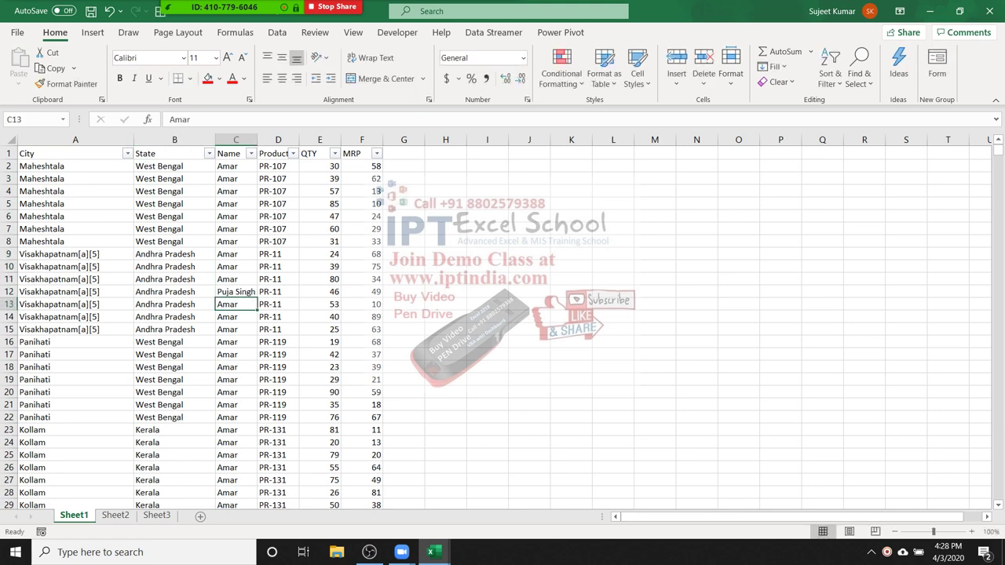
{"action": "key", "text": "Up"}
{"action": "key", "text": "Up"}
{"action": "key", "text": "Up"}
{"action": "key", "text": "ctrl+f"}
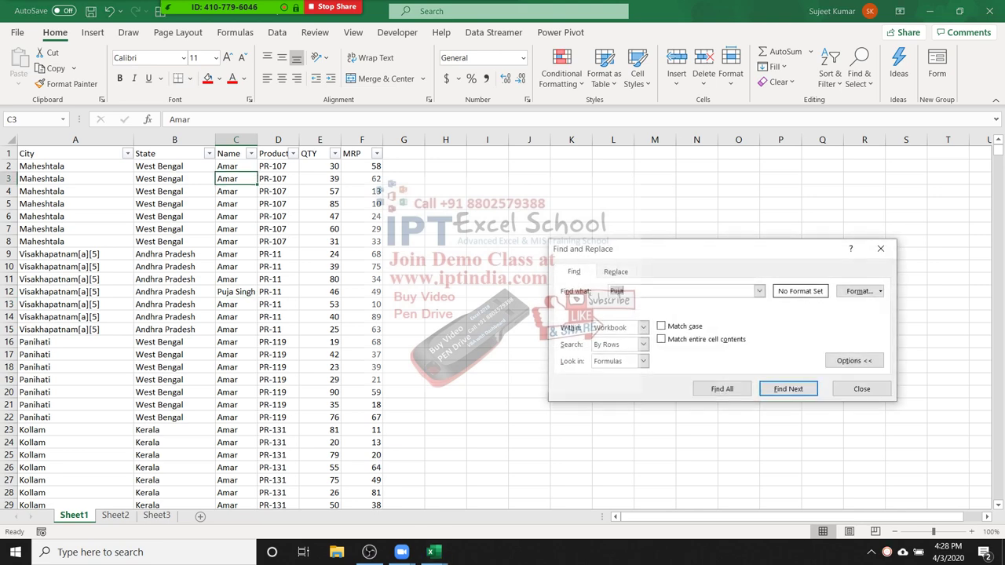
- Find the exact-match Puja cell C1577, then turn off whole-cell matching and switch to Replace
{"action": "key", "text": "Return"}
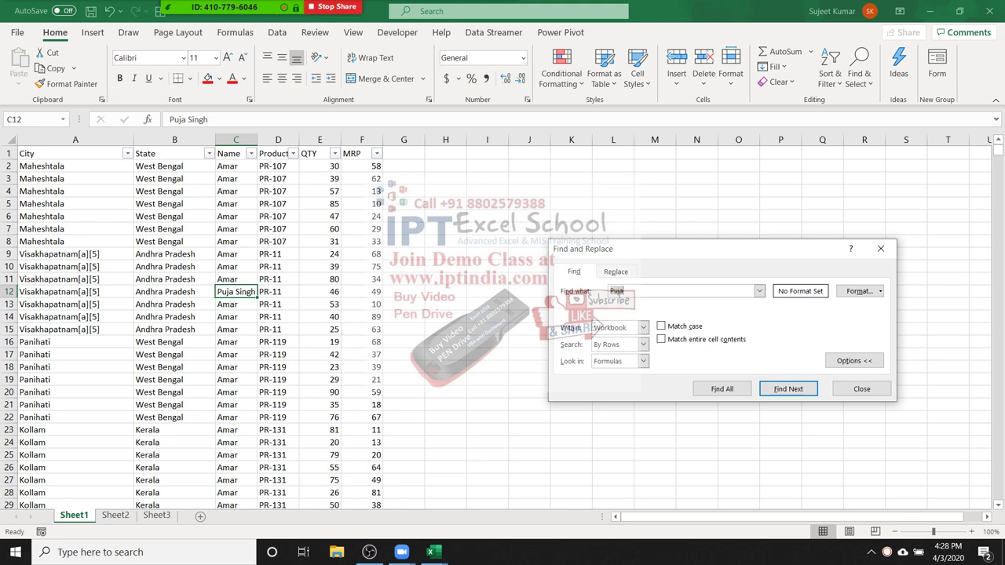
{"action": "left_click", "coordinate": [854, 361]}
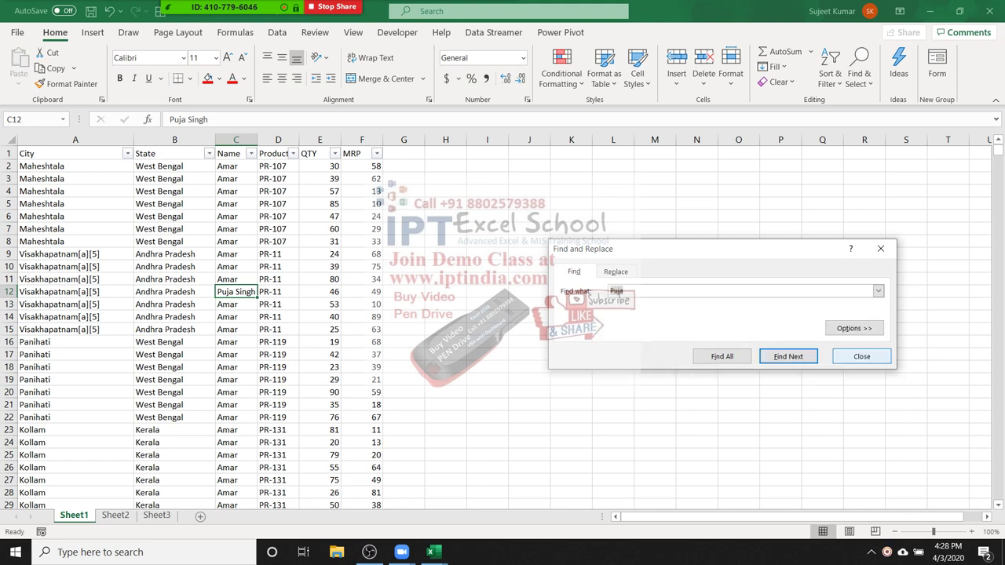
{"action": "left_click", "coordinate": [854, 328]}
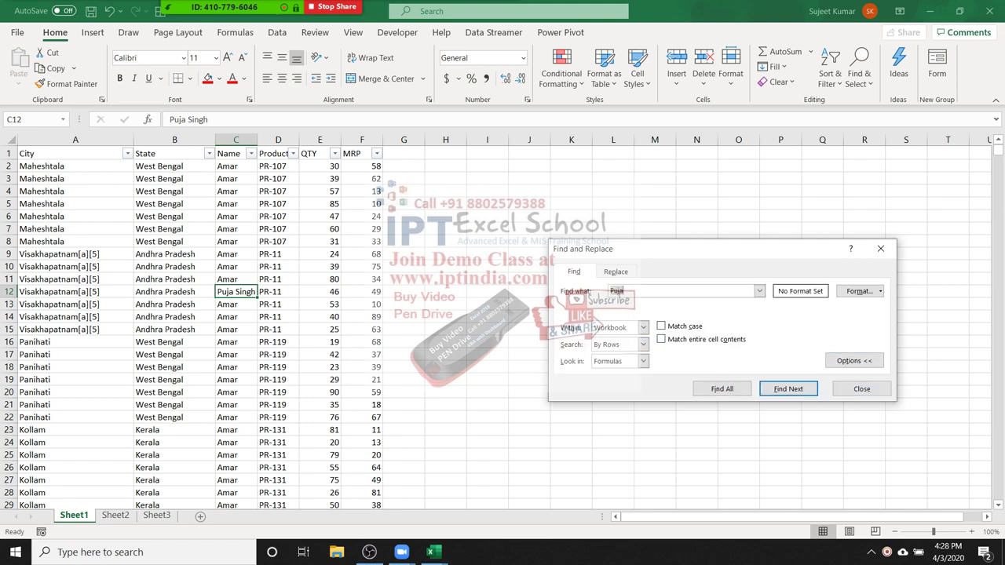
{"action": "left_click", "coordinate": [661, 339]}
{"action": "key", "text": "alt+n"}
{"action": "key", "text": "Return"}
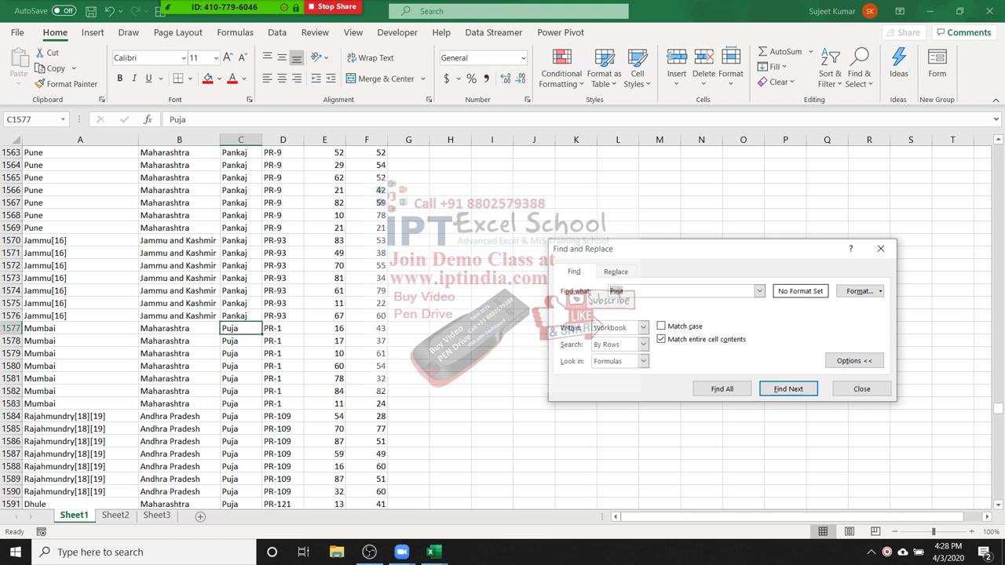
{"action": "left_click", "coordinate": [661, 339]}
{"action": "key", "text": "ctrl+h"}
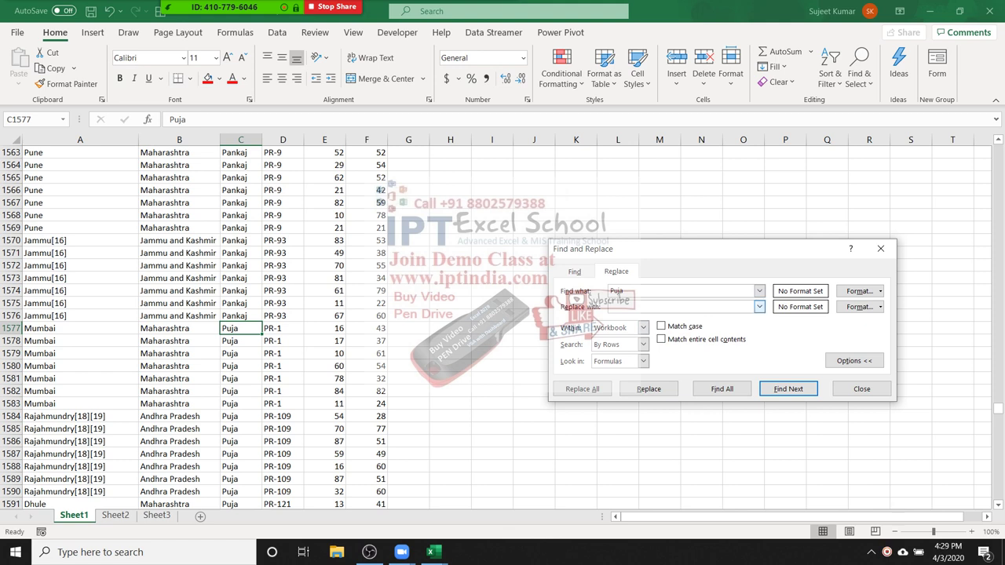
{"action": "type", "text": "Puja "}
{"action": "type", "text": "Singh"}
{"action": "left_click", "coordinate": [582, 389]}
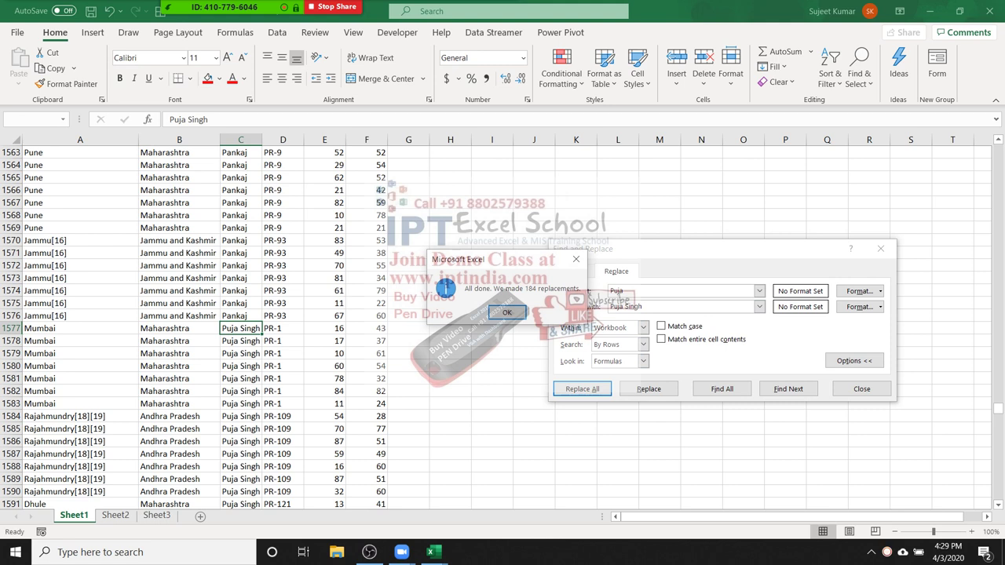
{"action": "key", "text": "Return"}
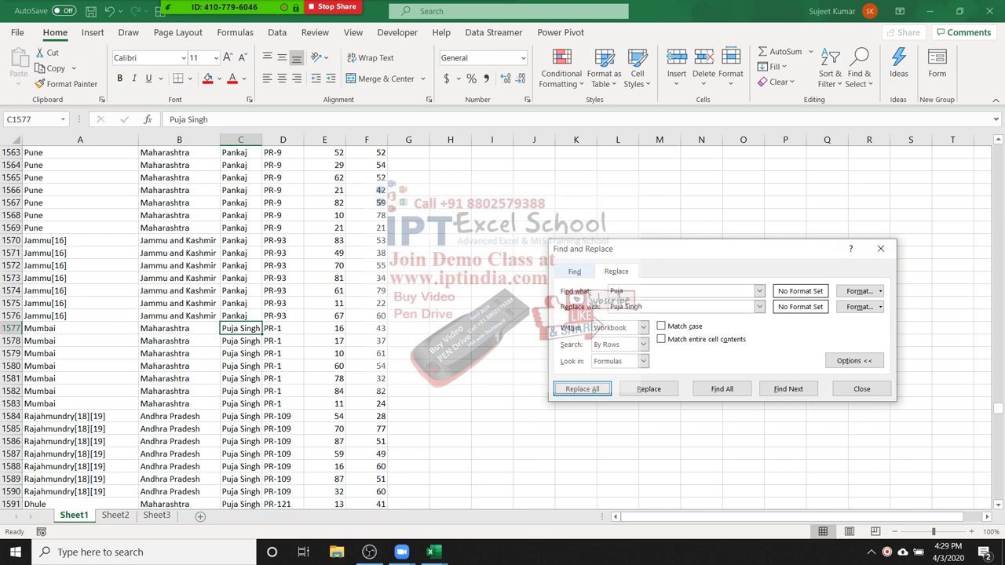
{"action": "key", "text": "ctrl+f"}
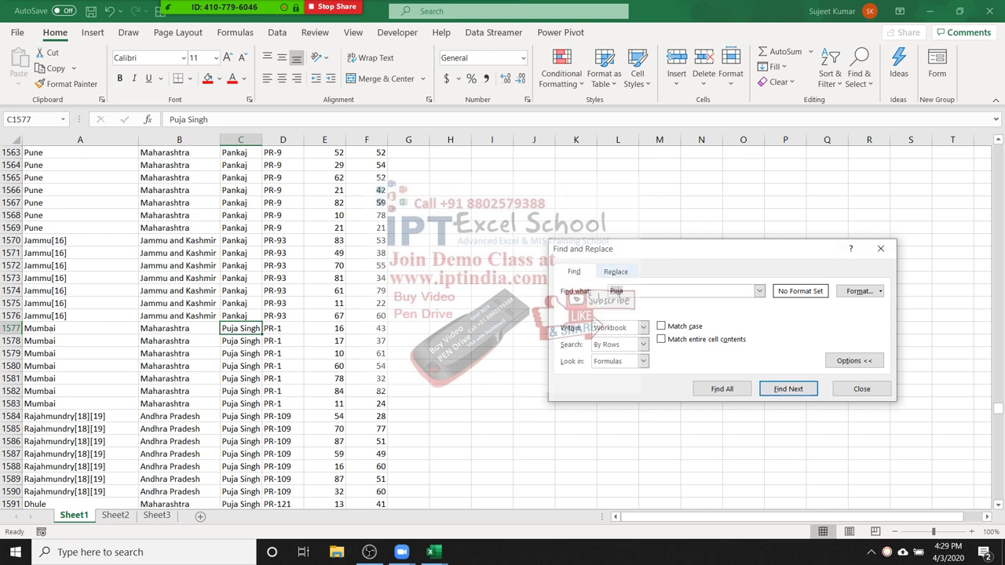
{"action": "key", "text": "ctrl+h"}
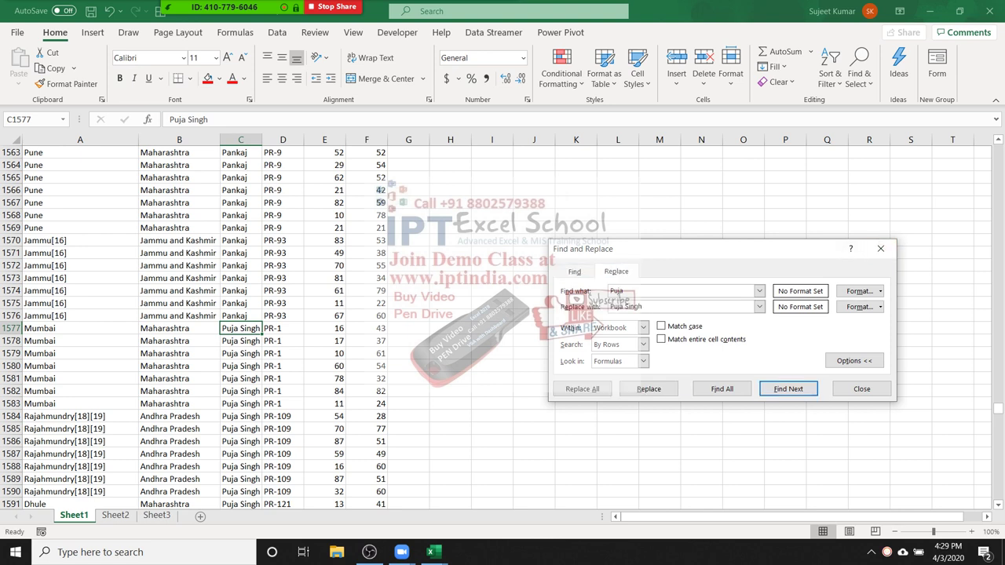
{"action": "left_click", "coordinate": [880, 249]}
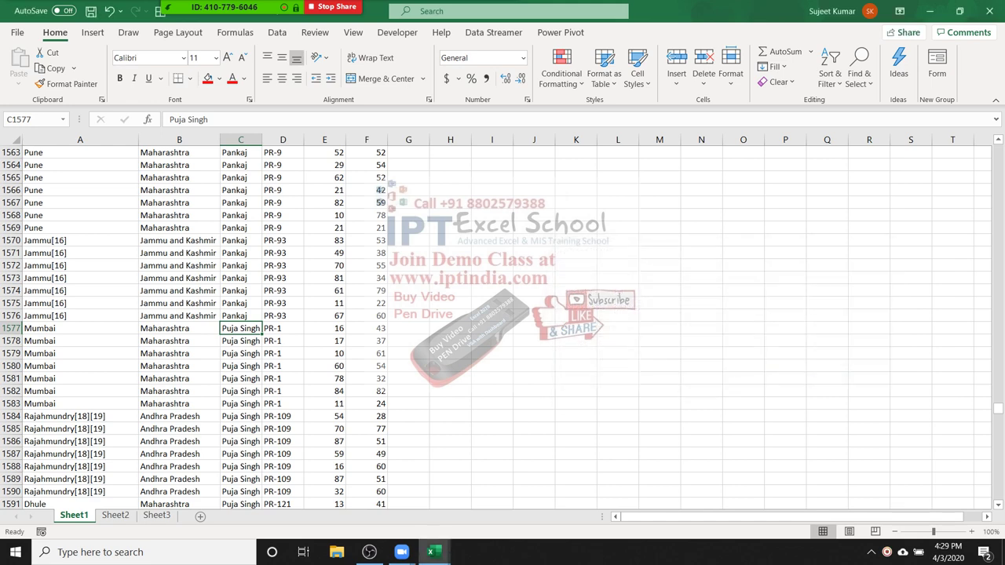
{"action": "left_click", "coordinate": [283, 215]}
{"action": "left_click", "coordinate": [858, 75]}
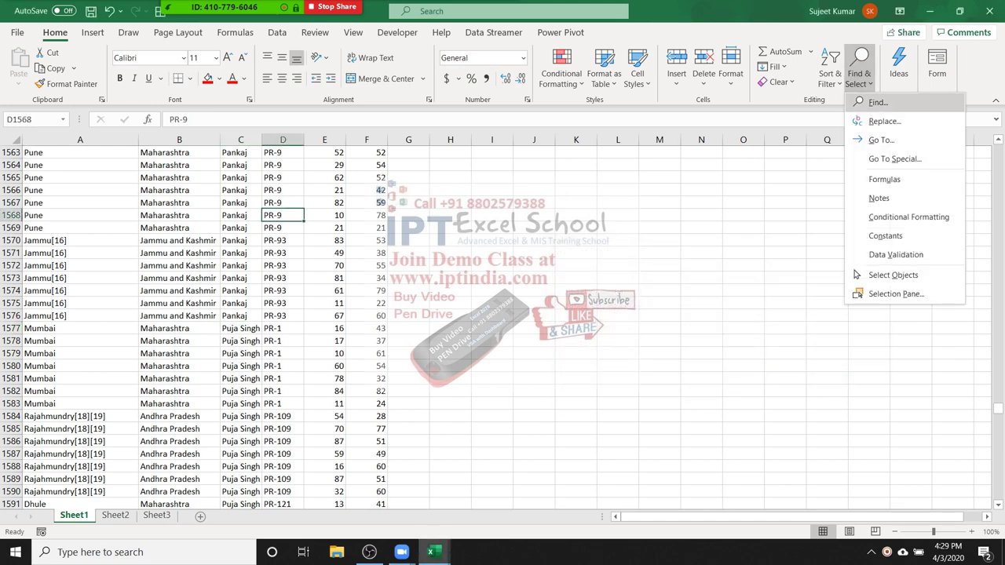
{"action": "left_click", "coordinate": [881, 140]}
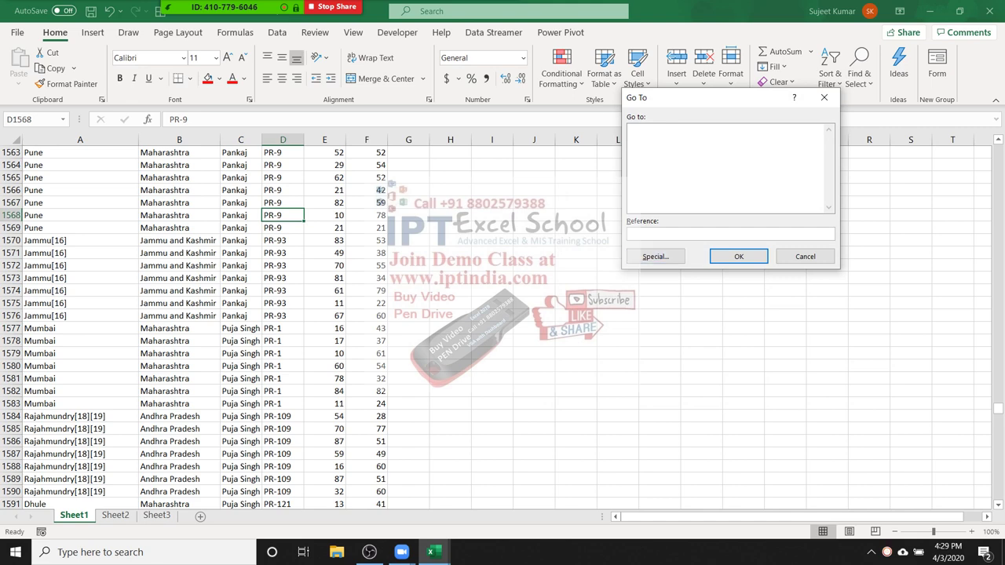
{"action": "type", "text": "b1"}
{"action": "key", "text": "Return"}
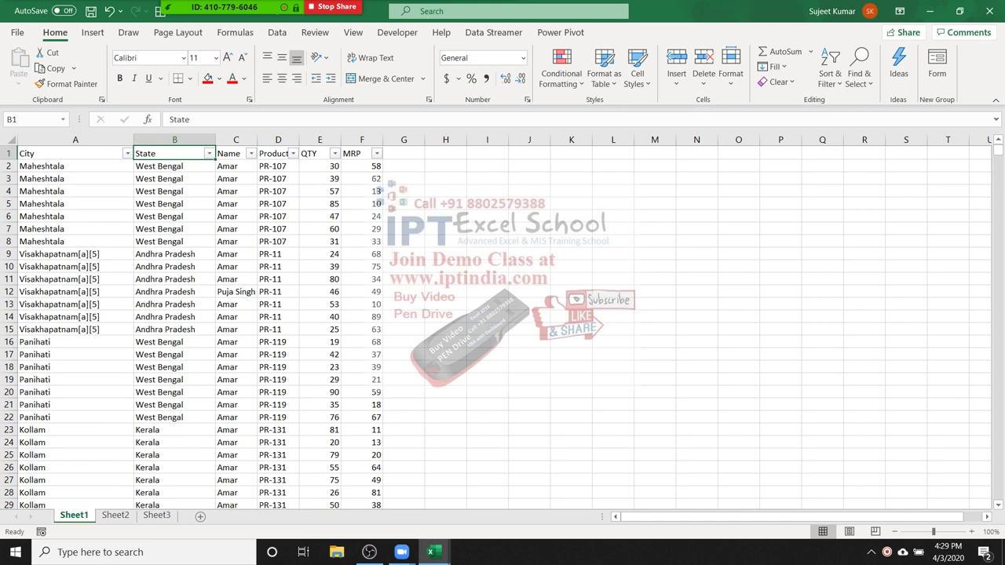
{"action": "left_click", "coordinate": [859, 74]}
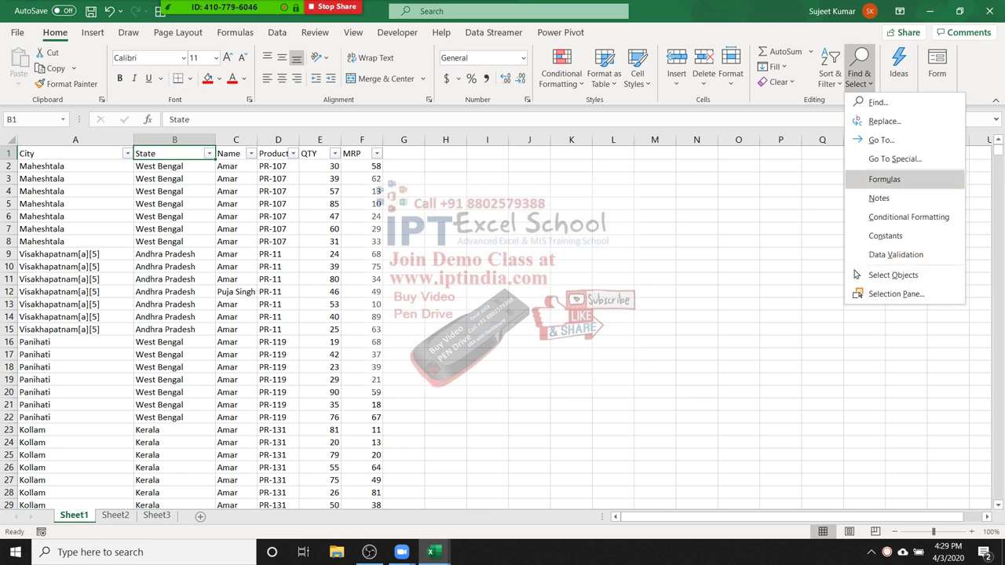
{"action": "key", "text": "Escape"}
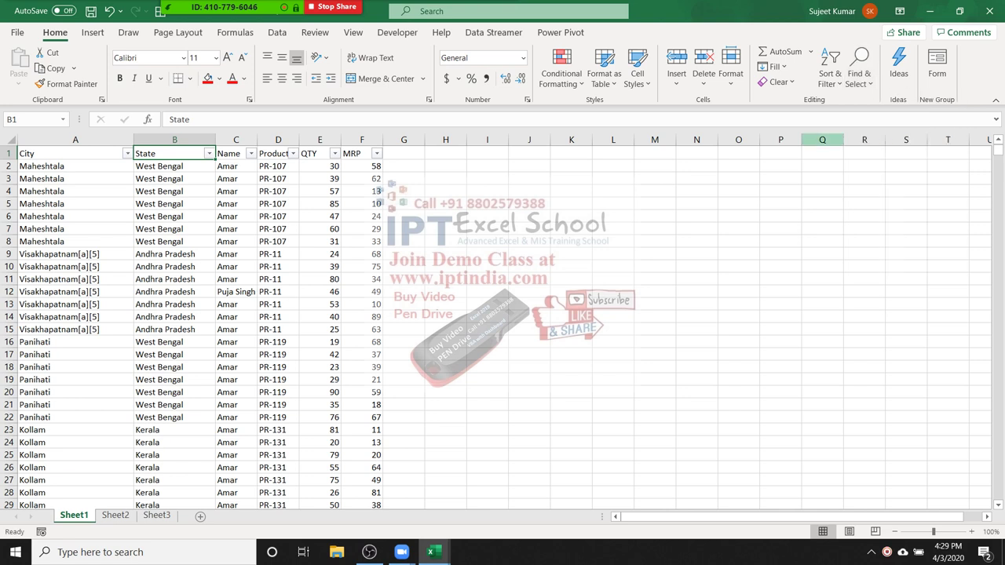
{"action": "mouse_move", "coordinate": [224, 7]}
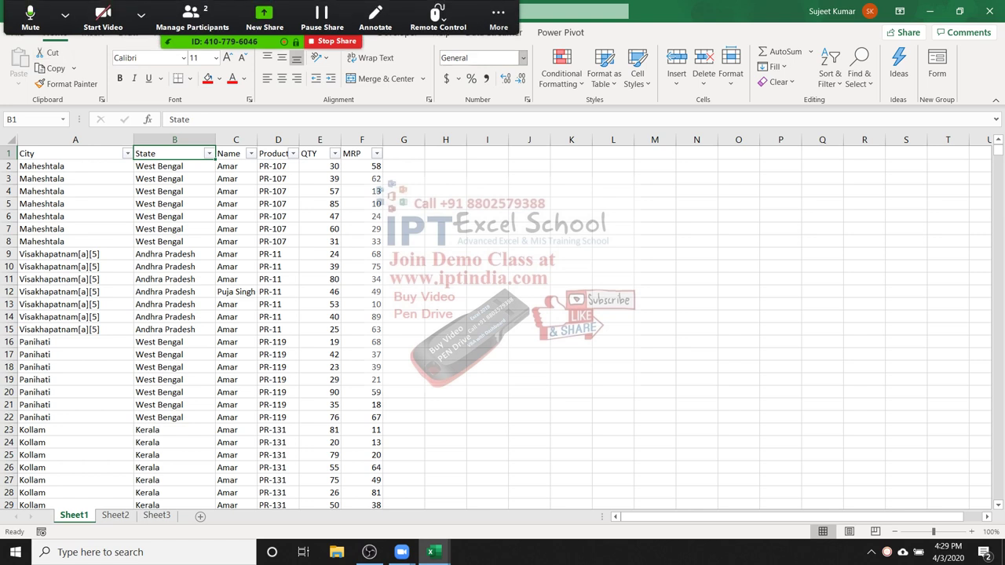
- Check cells across rows 5 and 6, then bring up the Insert ribbon tab
{"action": "left_click", "coordinate": [319, 204]}
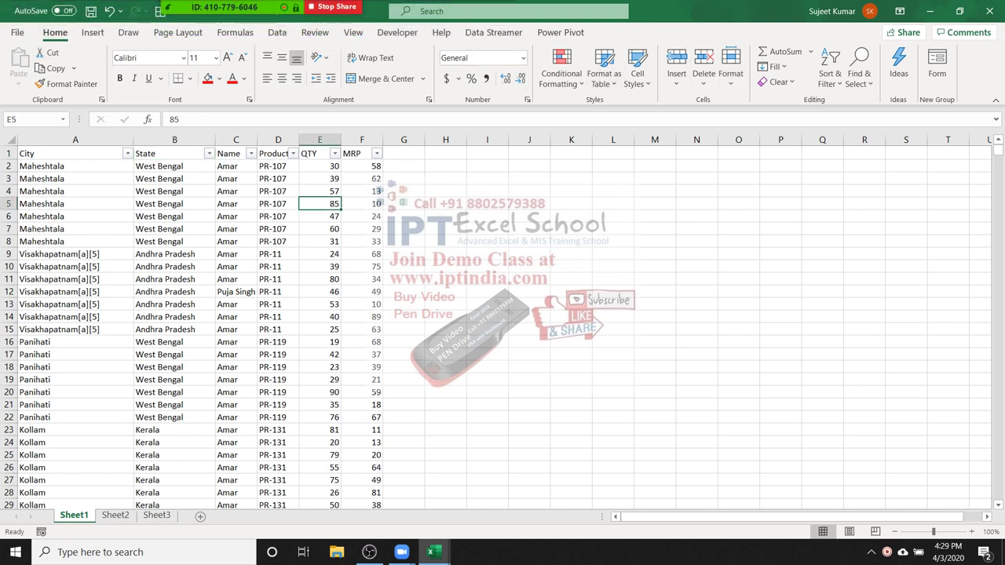
{"action": "left_click", "coordinate": [236, 203]}
{"action": "left_click", "coordinate": [319, 216]}
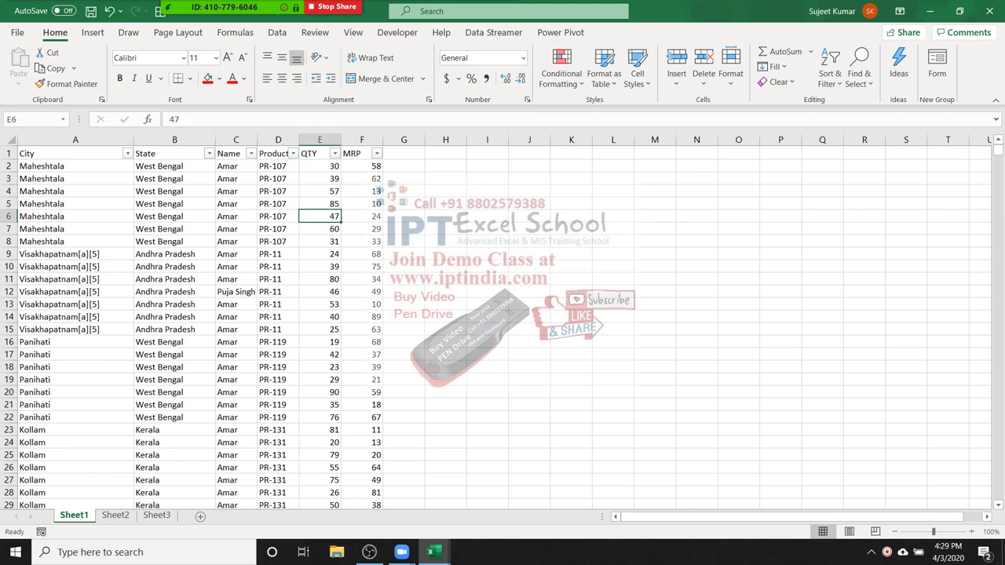
{"action": "left_click", "coordinate": [361, 216]}
{"action": "left_click", "coordinate": [174, 216]}
{"action": "left_click", "coordinate": [75, 216]}
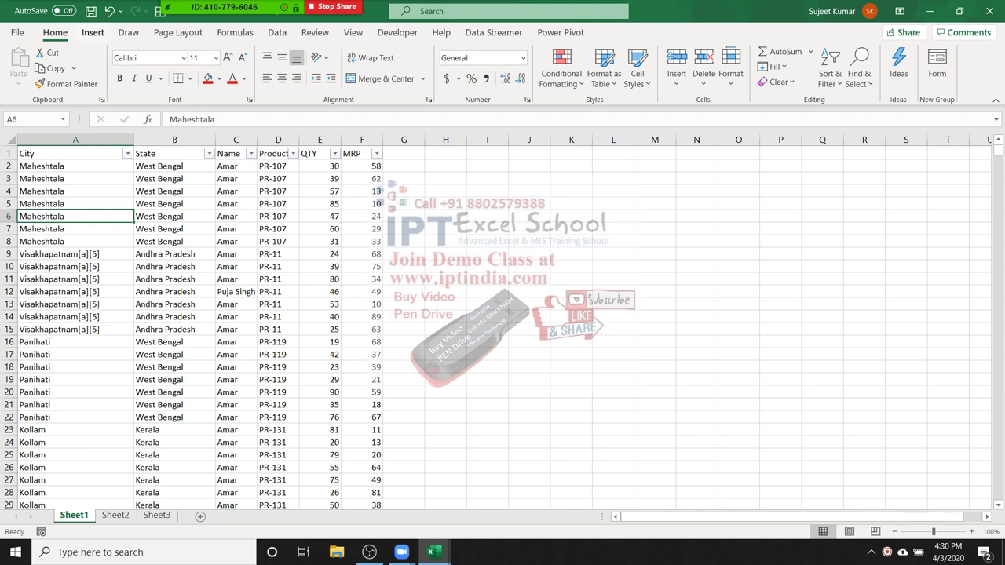
{"action": "left_click", "coordinate": [93, 32]}
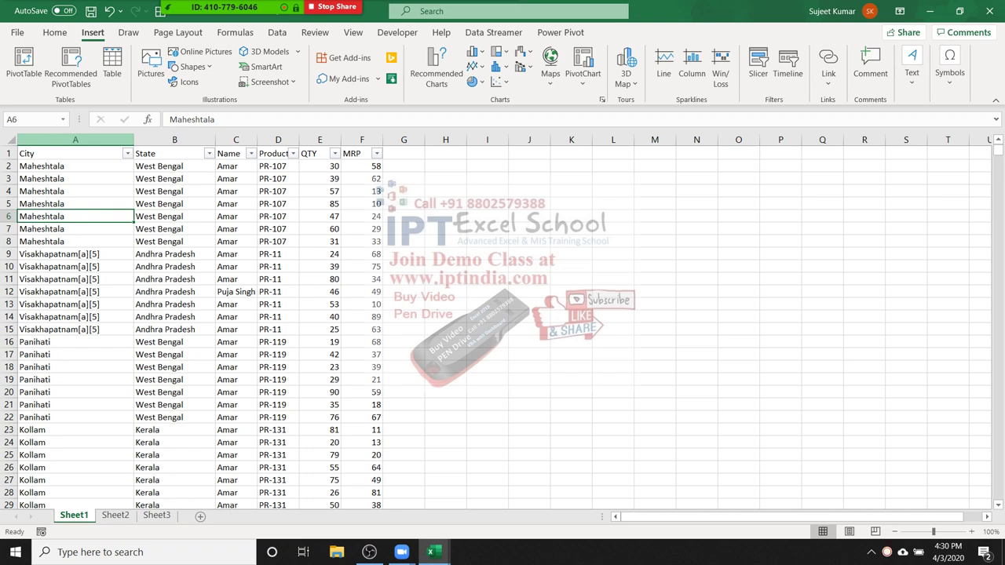
{"action": "left_click", "coordinate": [174, 203]}
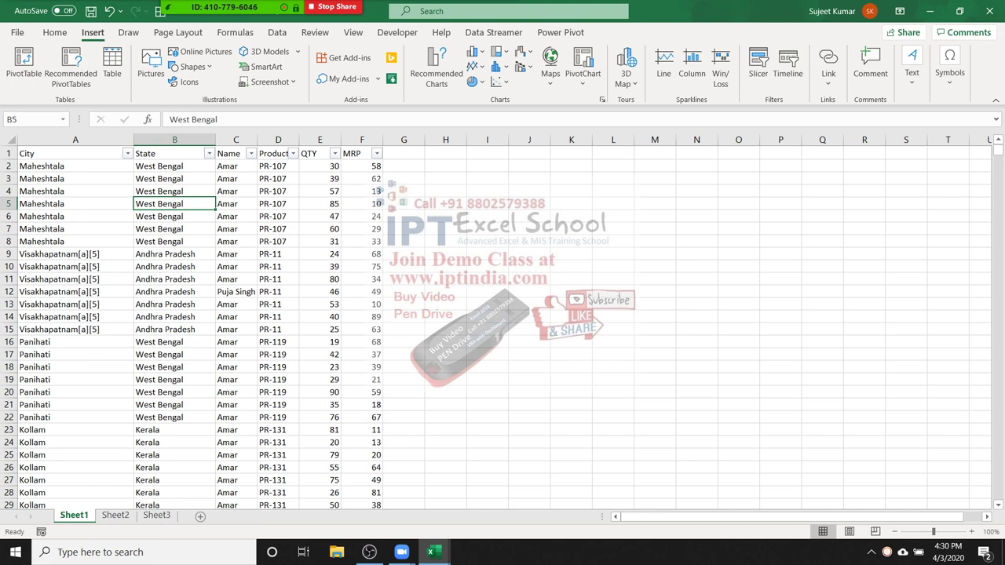
- Launch Google Chrome and load gmail.com to bring up the Sent Mail folder
{"action": "key", "text": "super"}
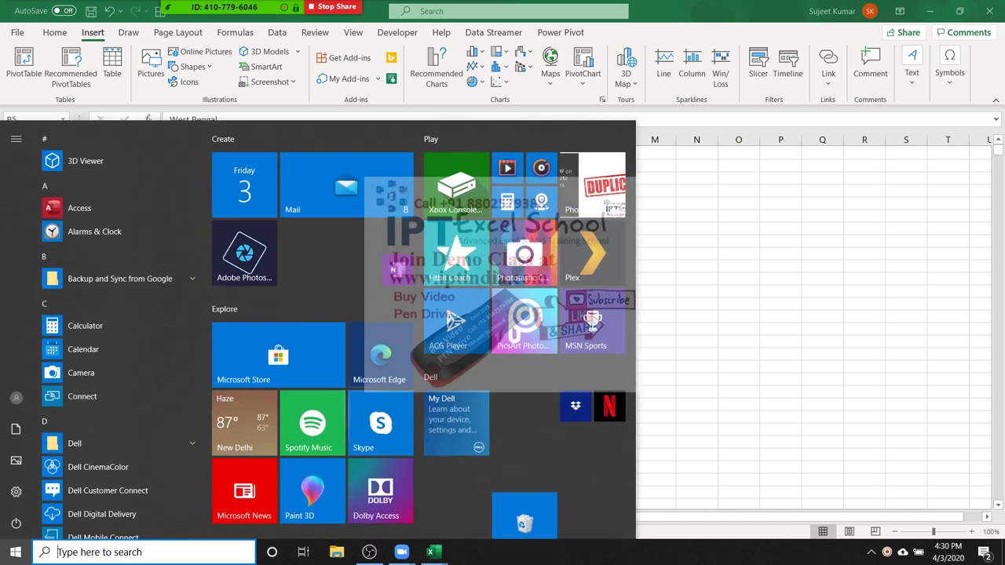
{"action": "type", "text": "gm"}
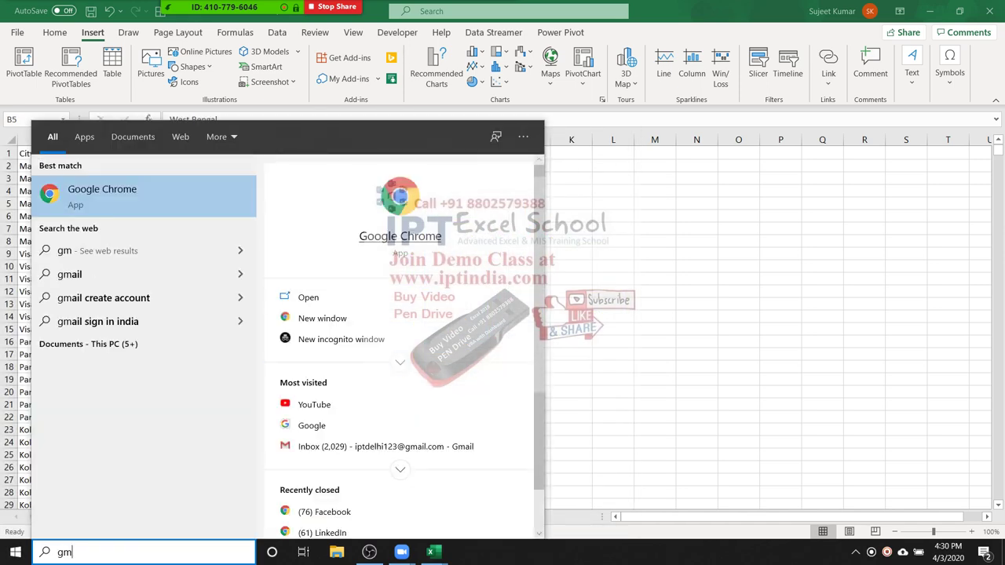
{"action": "key", "text": "Escape"}
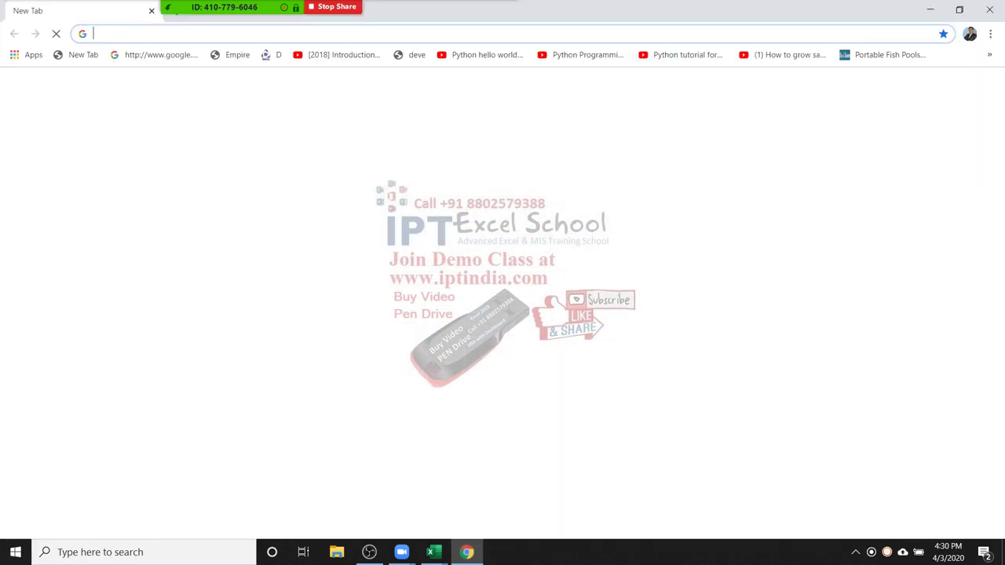
{"action": "type", "text": "gm"}
{"action": "key", "text": "Return"}
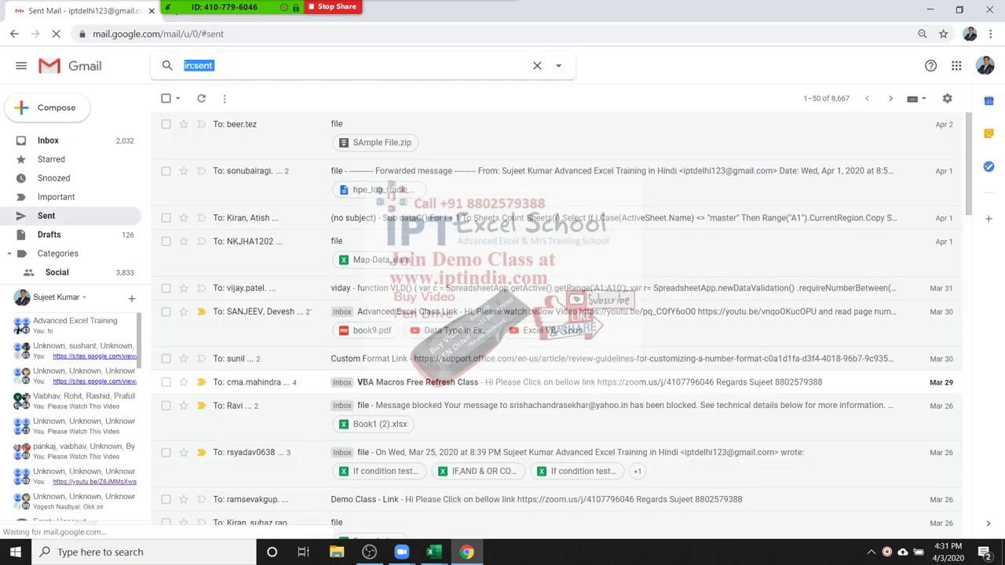
- Search mail for 'pivot table', open the Pivot Table email and start forwarding it
{"action": "type", "text": "p"}
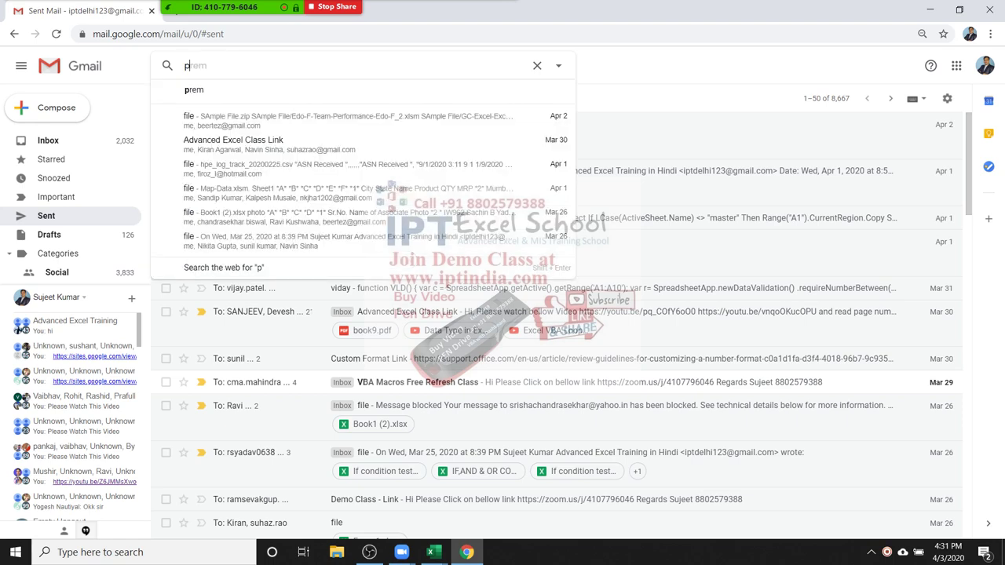
{"action": "type", "text": "ivot"}
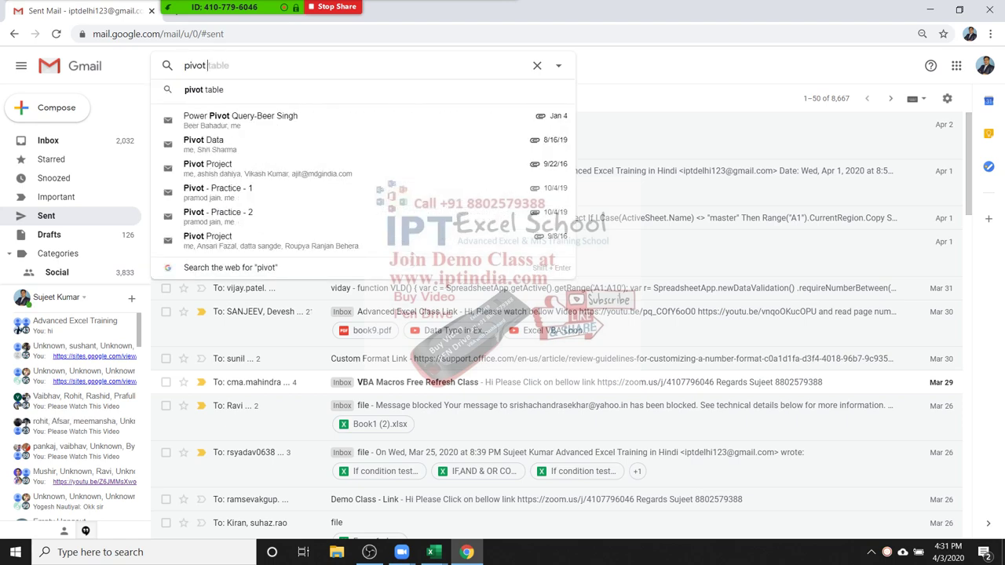
{"action": "type", "text": " table"}
{"action": "key", "text": "Return"}
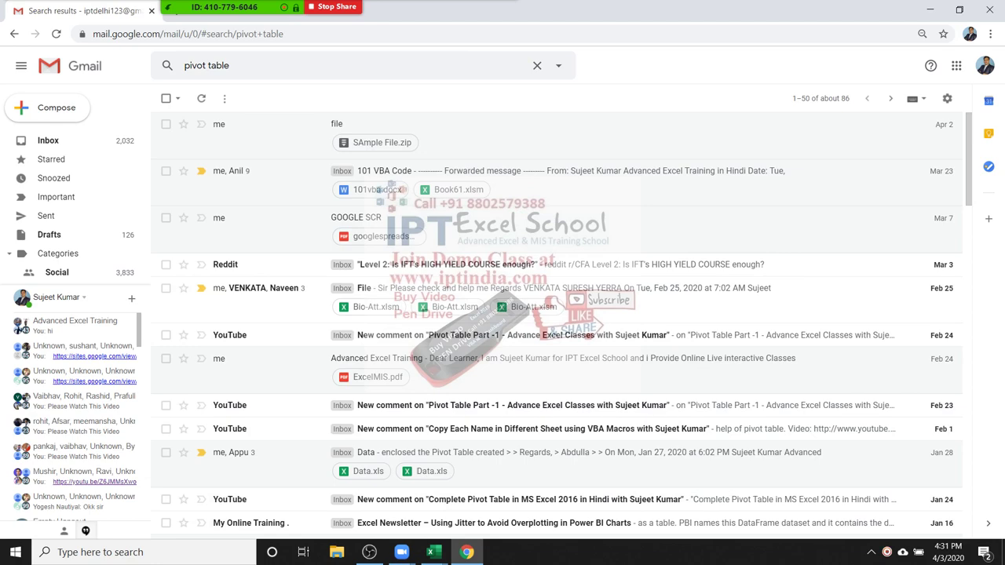
{"action": "scroll", "coordinate": [550, 298], "scroll_direction": "down", "scroll_amount": 2}
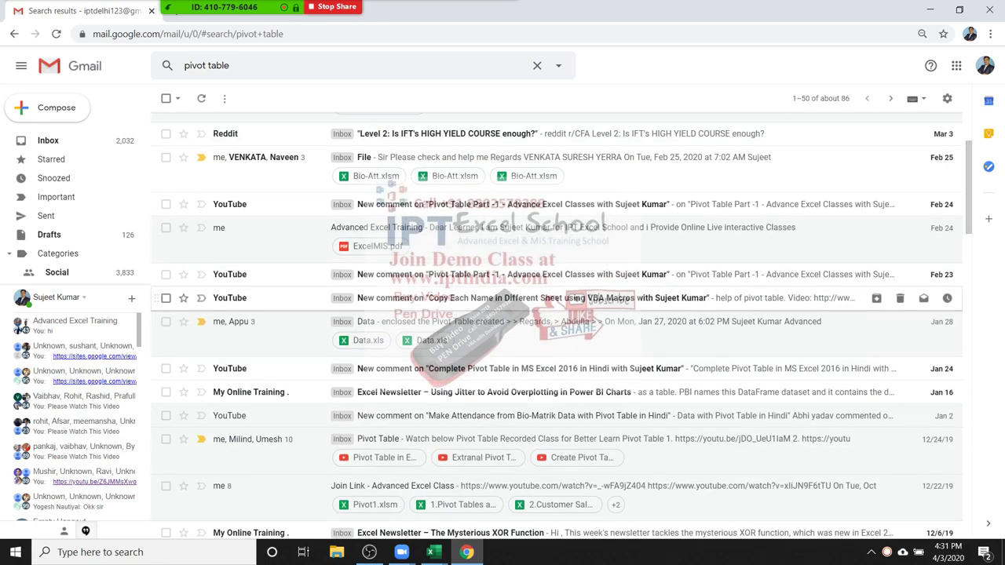
{"action": "scroll", "coordinate": [549, 302], "scroll_direction": "down", "scroll_amount": 2}
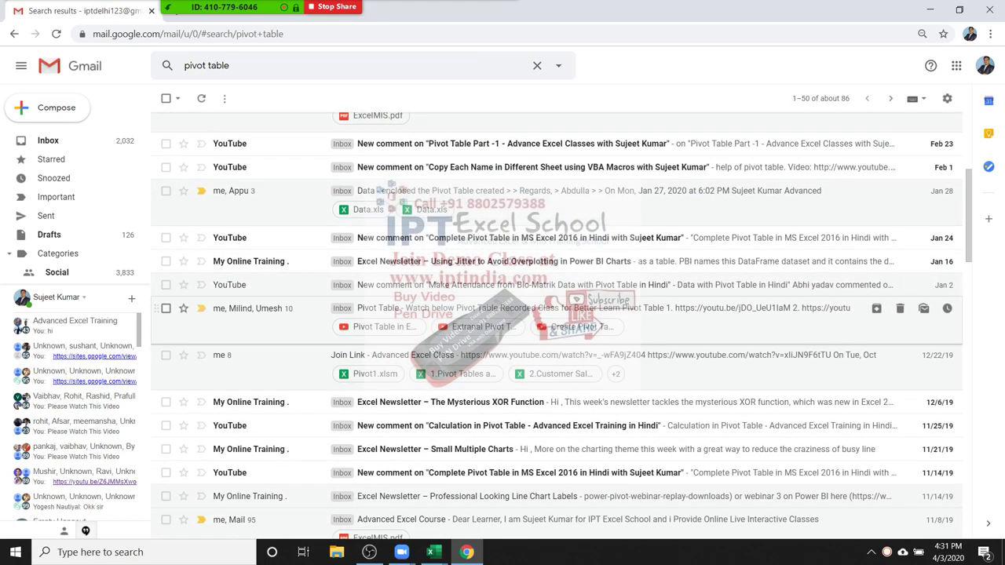
{"action": "left_click", "coordinate": [549, 307]}
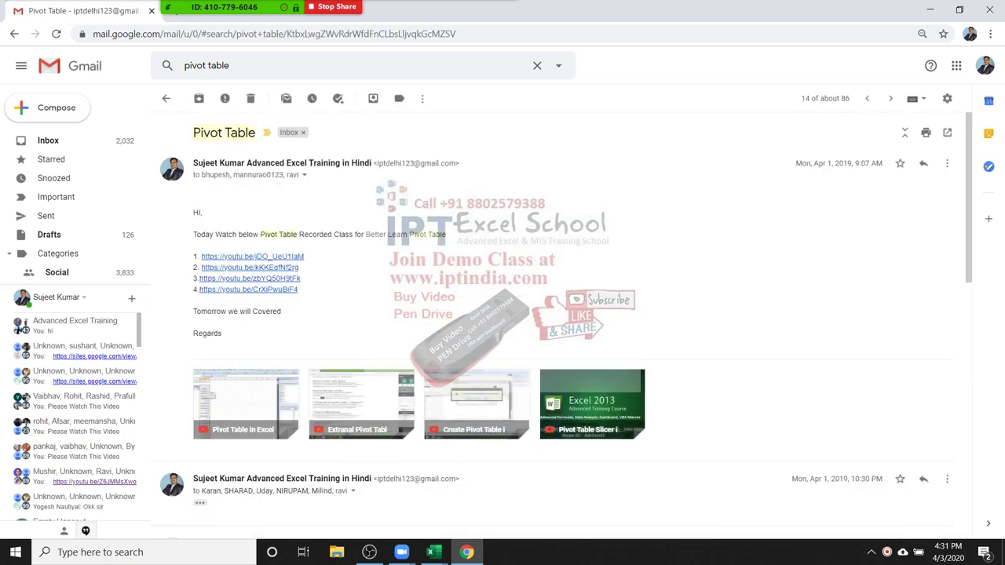
{"action": "left_click", "coordinate": [947, 163]}
{"action": "left_click", "coordinate": [841, 189]}
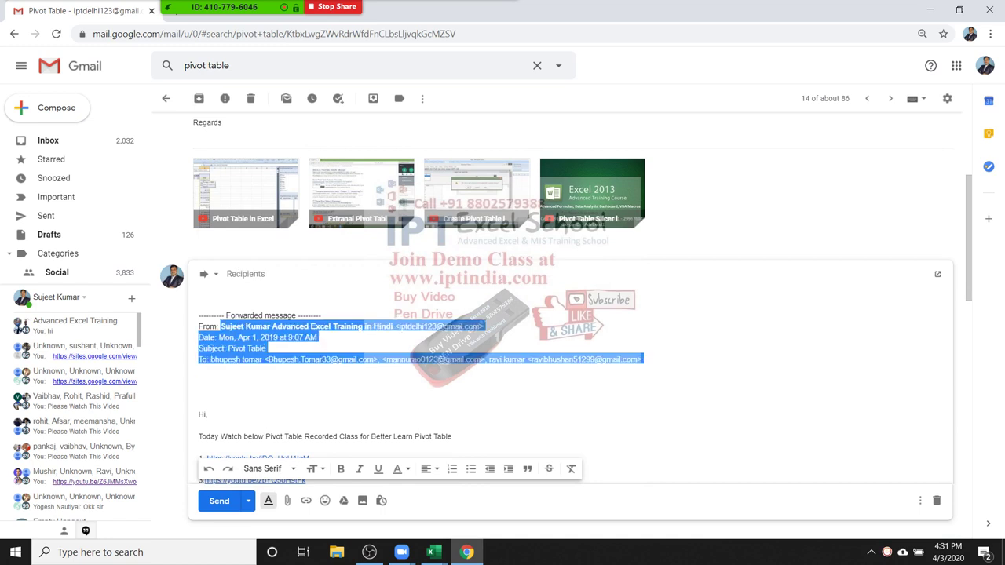
- Delete the forwarded-message header, add the suggested contact as recipient, and send
{"action": "left_click_drag", "start_coordinate": [643, 359], "coordinate": [199, 315]}
{"action": "key", "text": "BackSpace"}
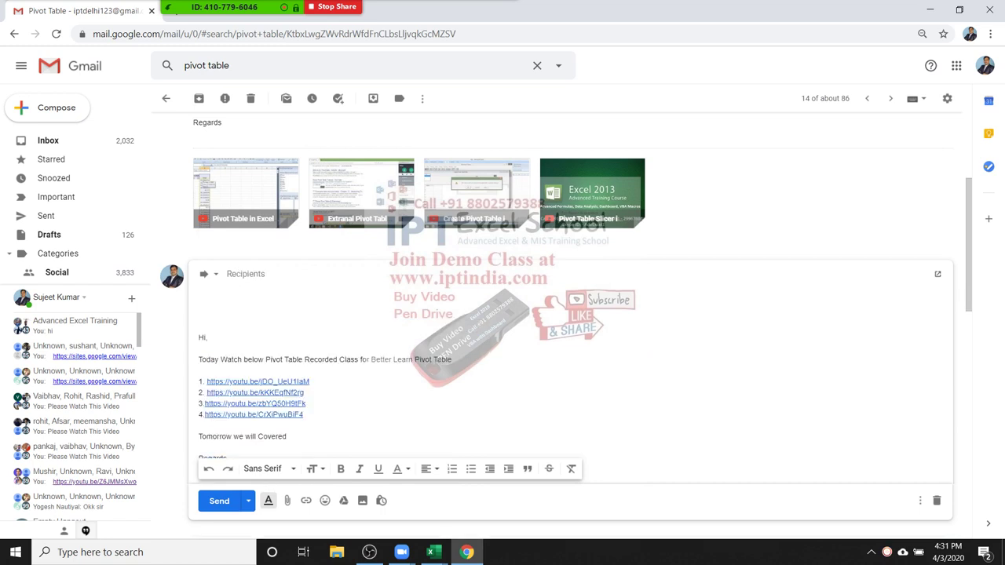
{"action": "left_click", "coordinate": [245, 273]}
{"action": "type", "text": "pa"}
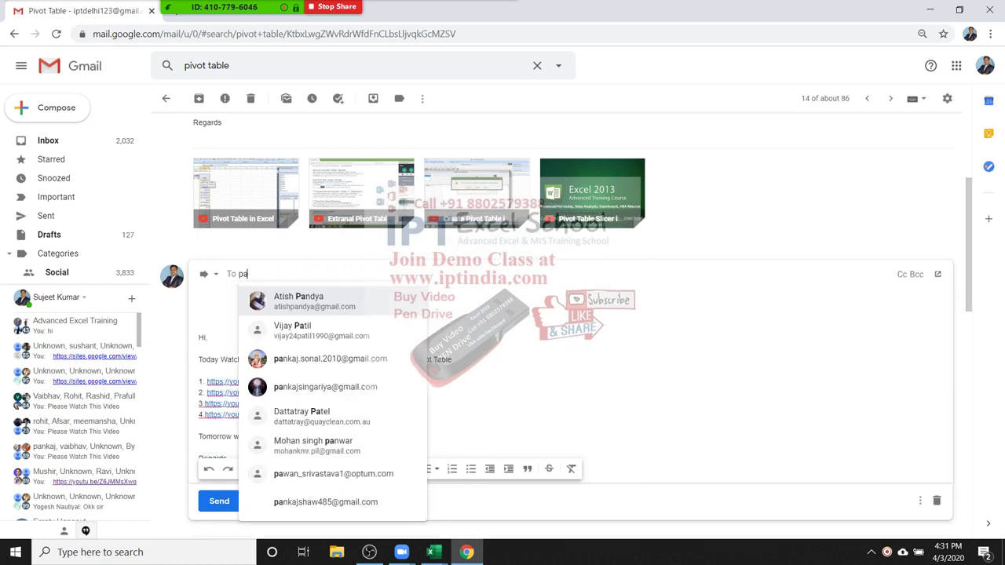
{"action": "type", "text": "re"}
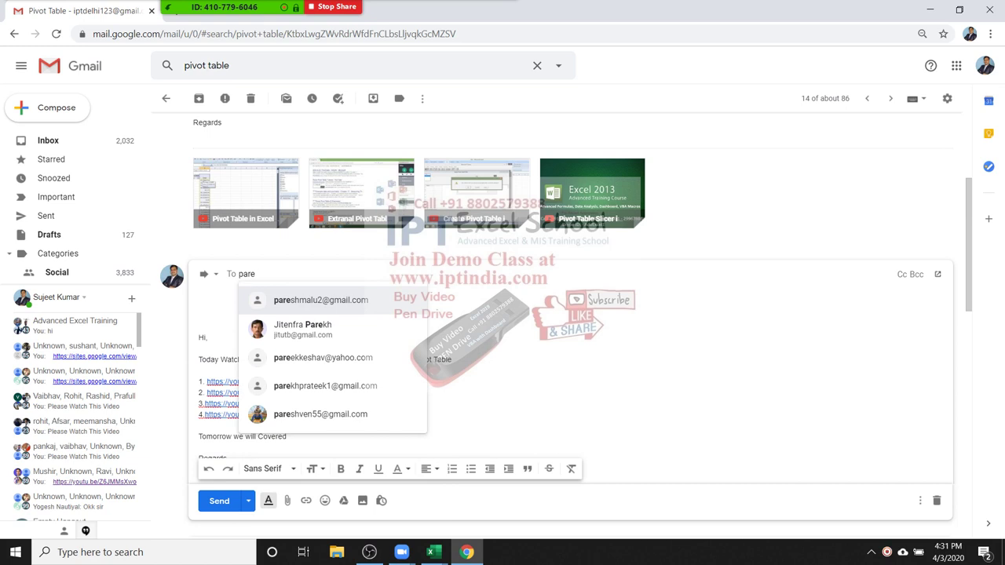
{"action": "key", "text": "Return"}
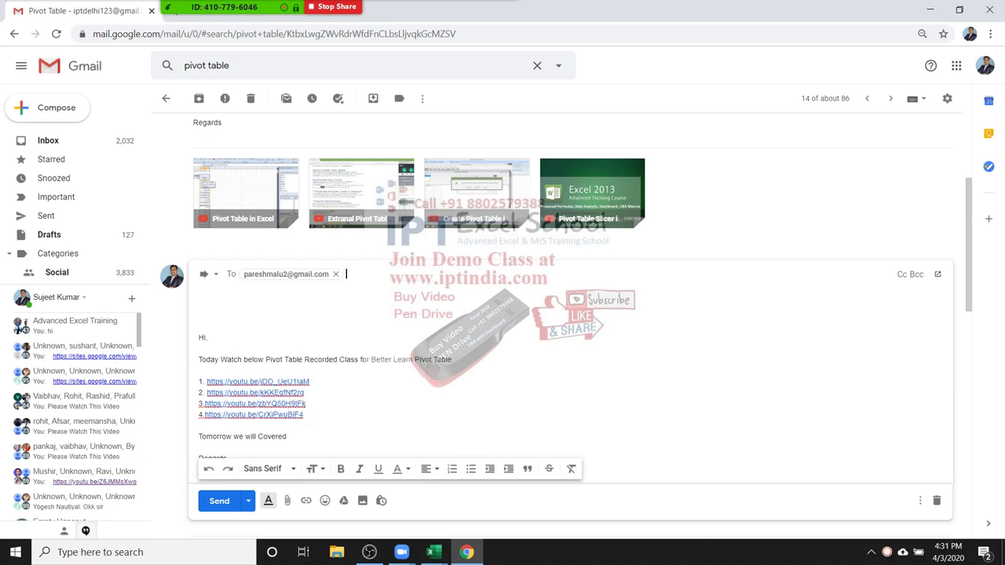
{"action": "left_click", "coordinate": [219, 500]}
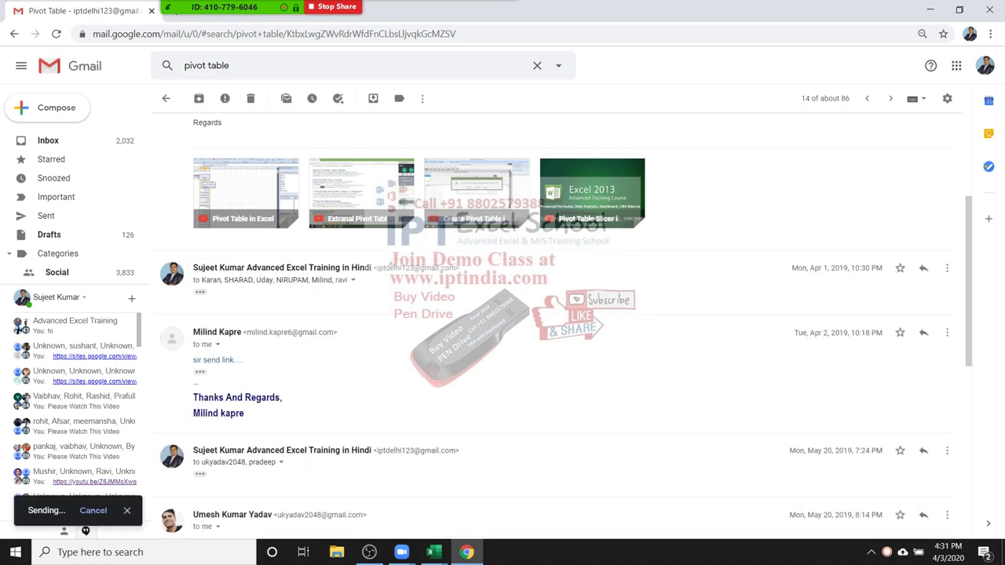
- Minimize Chrome with Win+D to show the desktop, then open the Zoom meeting's More options
{"action": "key", "text": "super+d"}
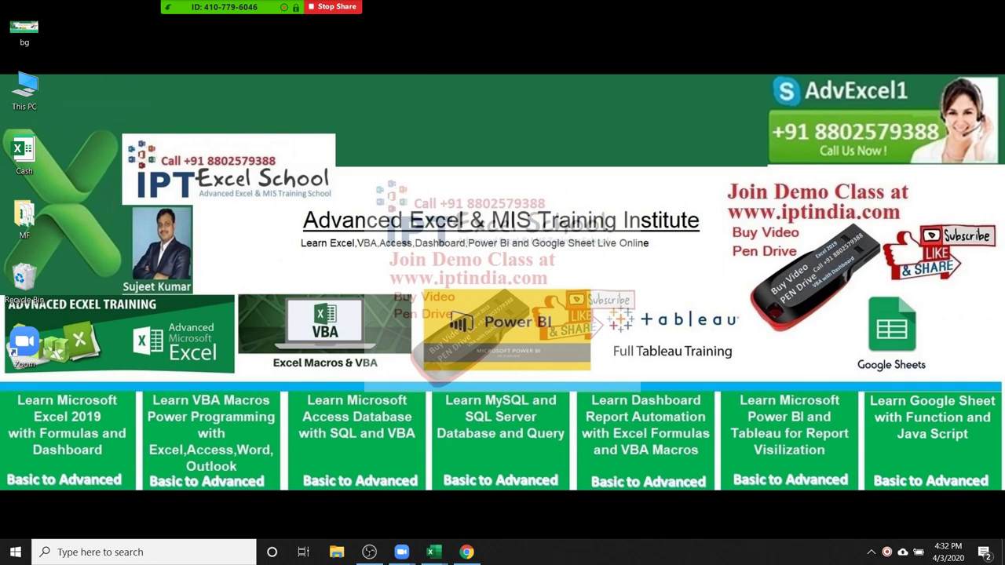
{"action": "mouse_move", "coordinate": [330, 8]}
{"action": "left_click", "coordinate": [498, 16]}
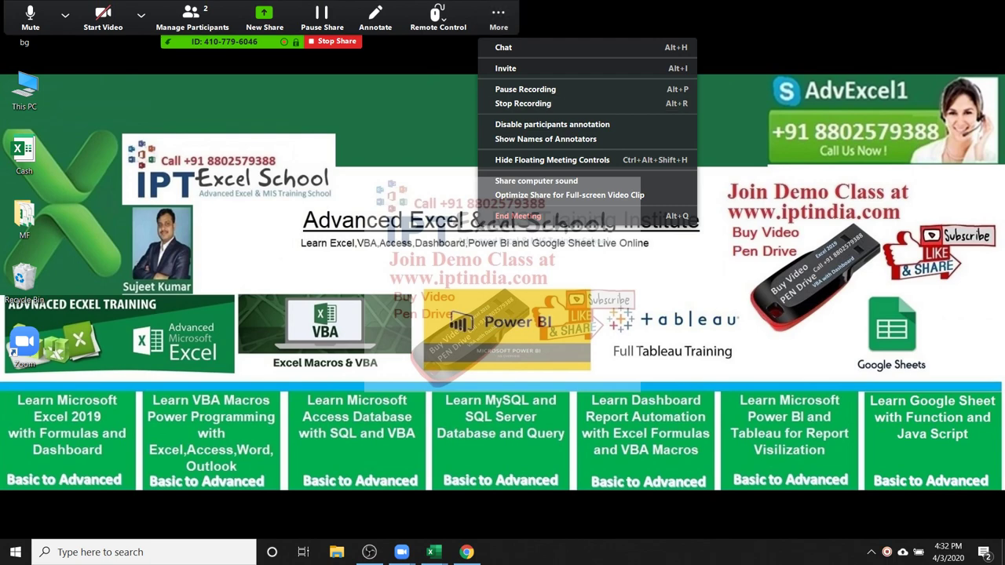